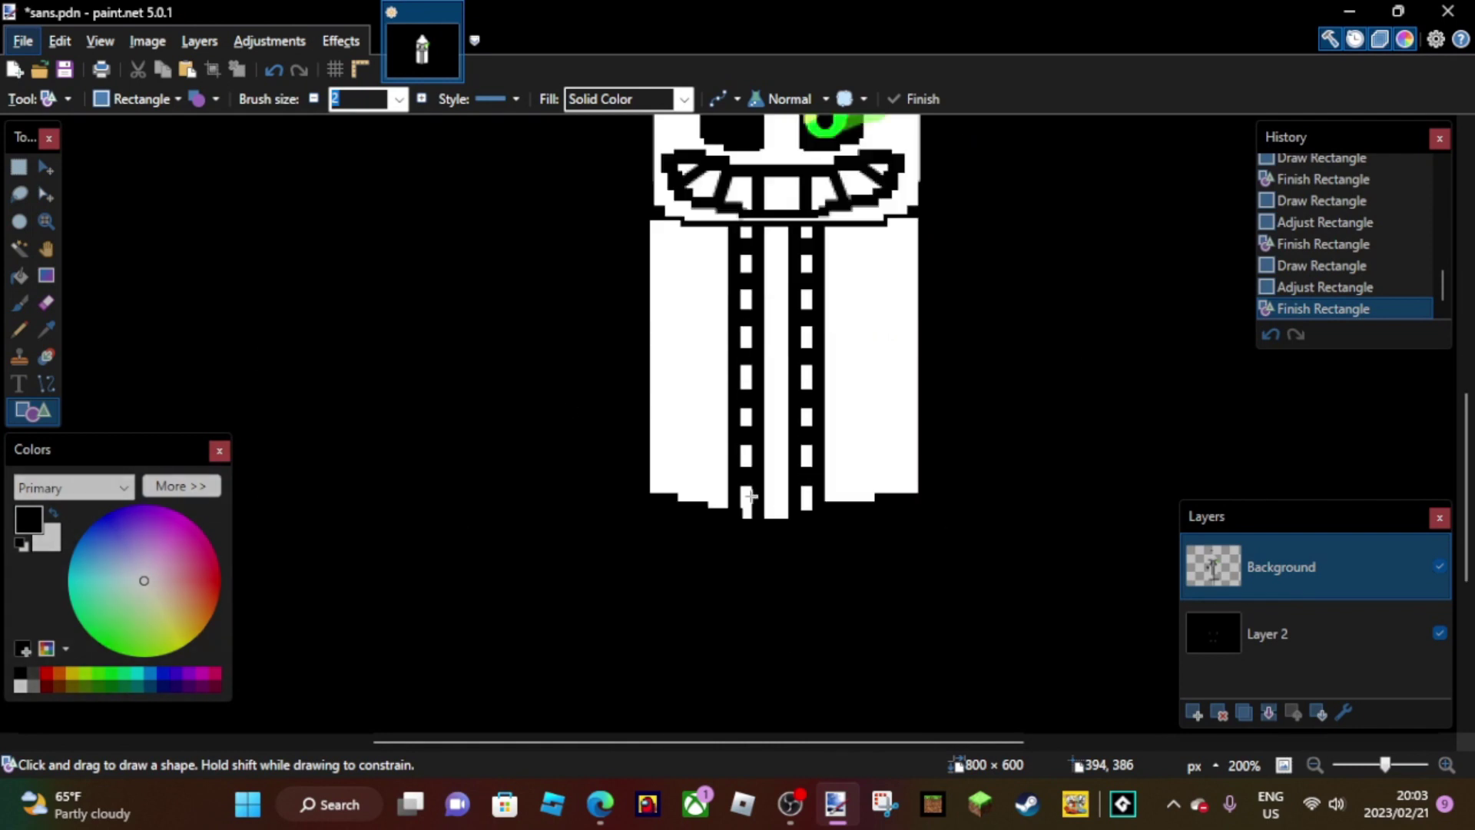
- Draw a stepped white waistband from small rectangles directly below the jacket's lower hem
mouse_move(916, 368)
mouse_down()
mouse_move(739, 416)
mouse_move(740, 401)
mouse_move(835, 380)
mouse_up()
key(Return)
key(Return)
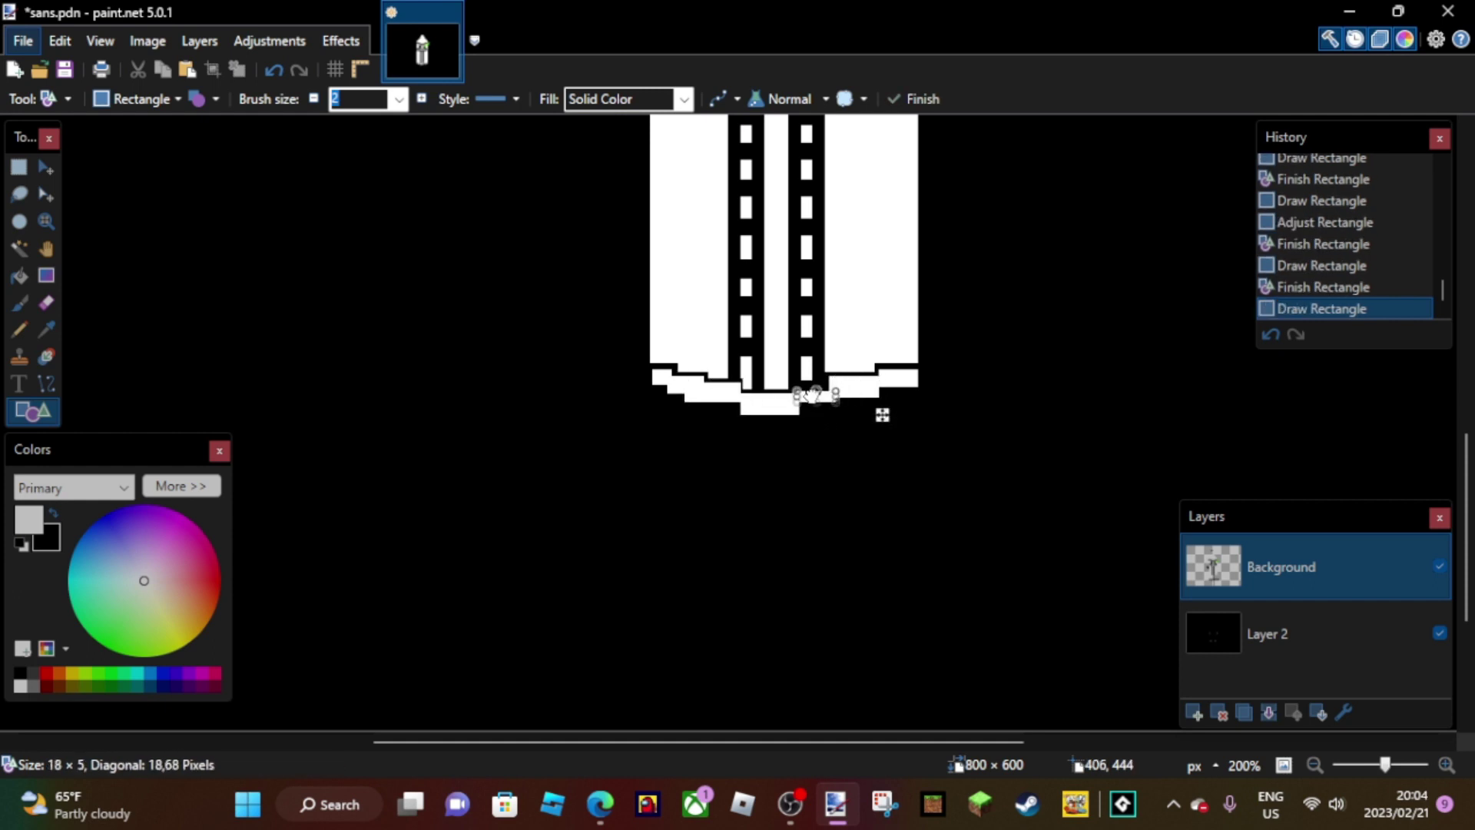
key(Return)
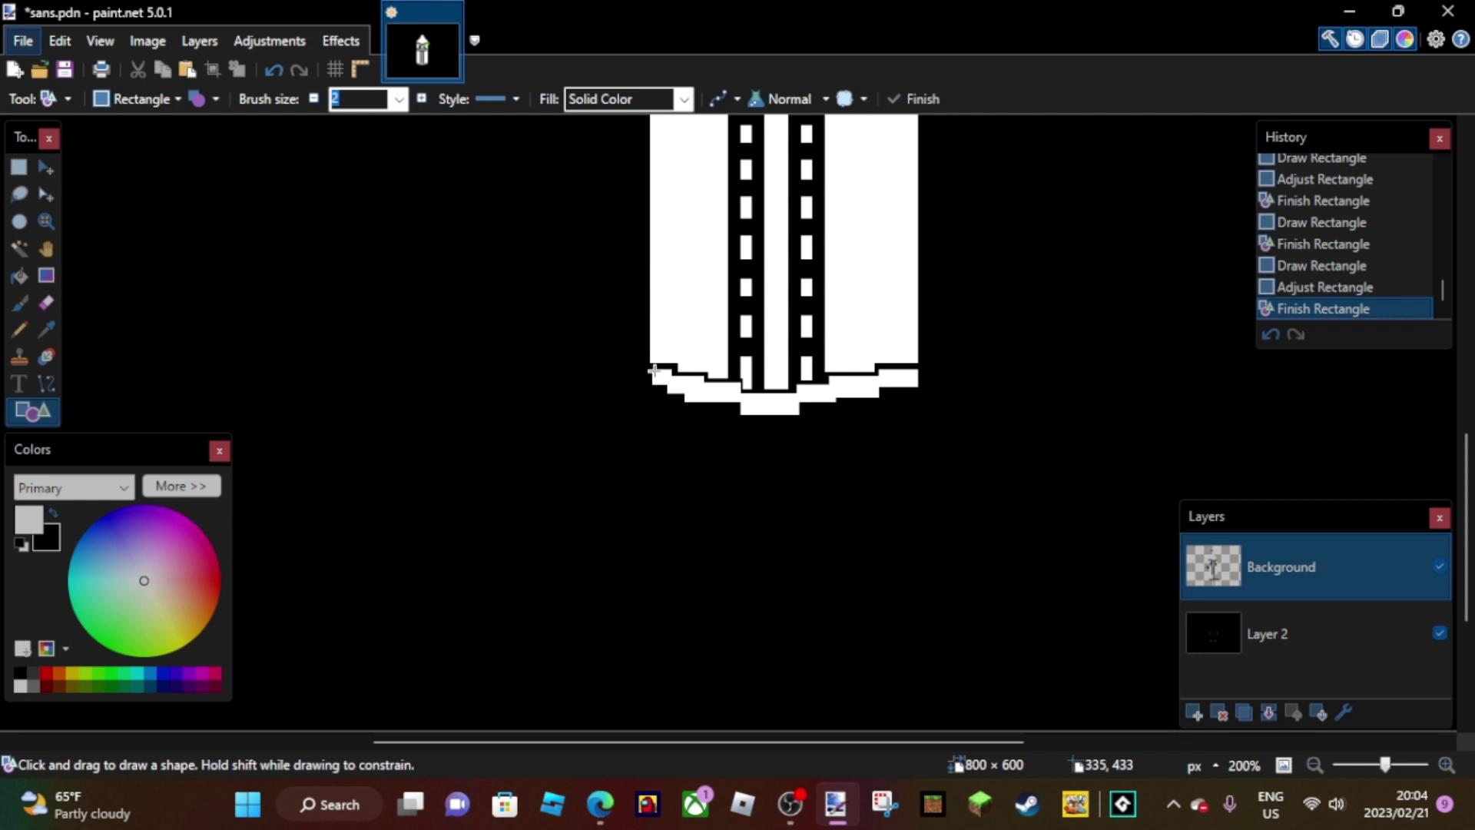
- Draw the left trouser leg's outer outline downward from the waistband with offset white rectangles
mouse_move(662, 397)
mouse_down()
mouse_move(638, 431)
mouse_move(644, 449)
mouse_move(644, 432)
mouse_move(615, 464)
mouse_move(674, 519)
mouse_up()
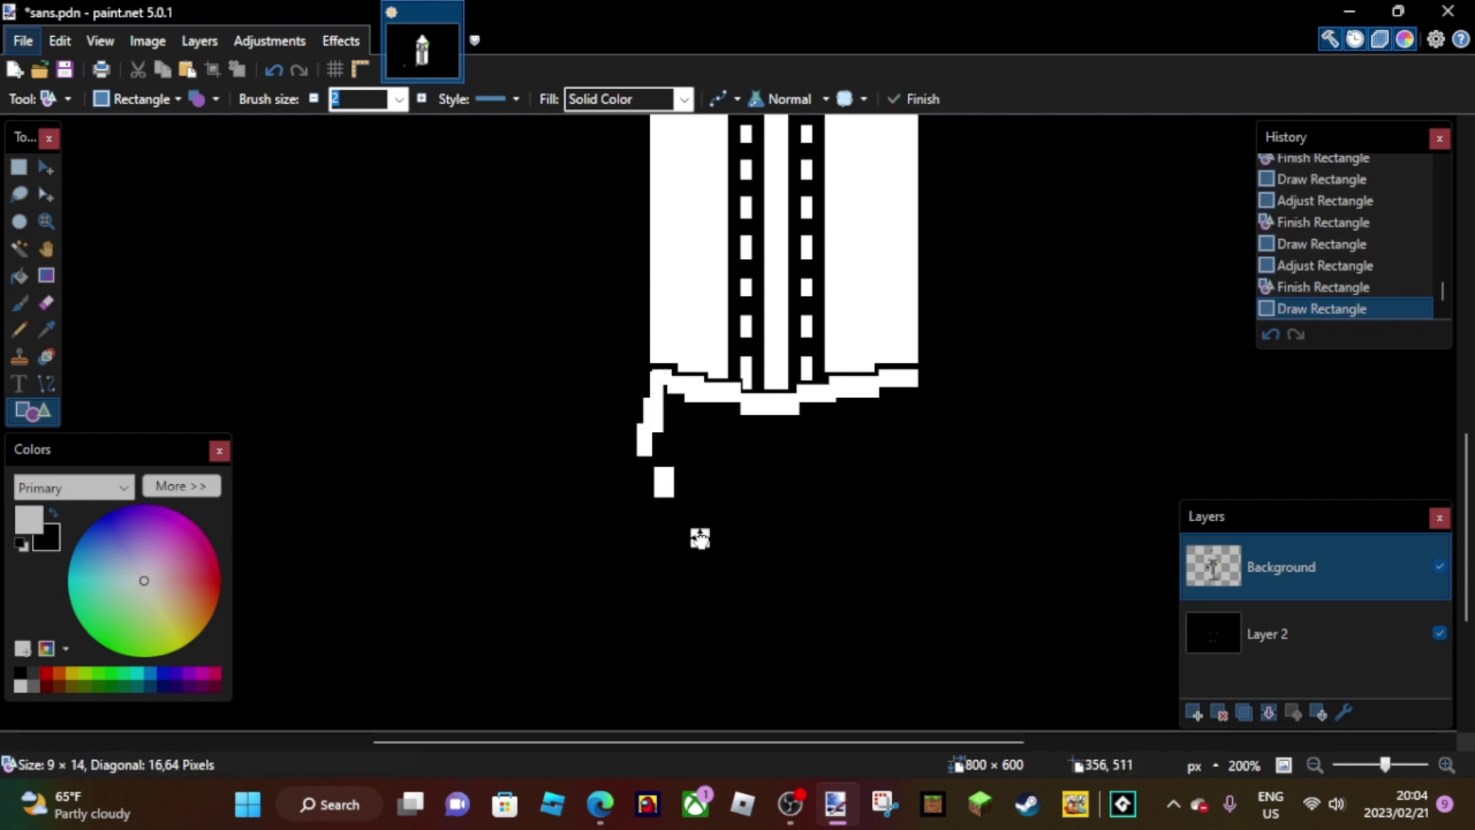
key(b)
key(o)
drag(623, 472, 637, 624)
- Draw the right trouser leg's outer outline with white rectangles, the lower one about 8 × 97 pixels
mouse_move(909, 375)
mouse_down()
mouse_move(922, 500)
mouse_move(925, 461)
mouse_up()
drag(919, 646, 931, 438)
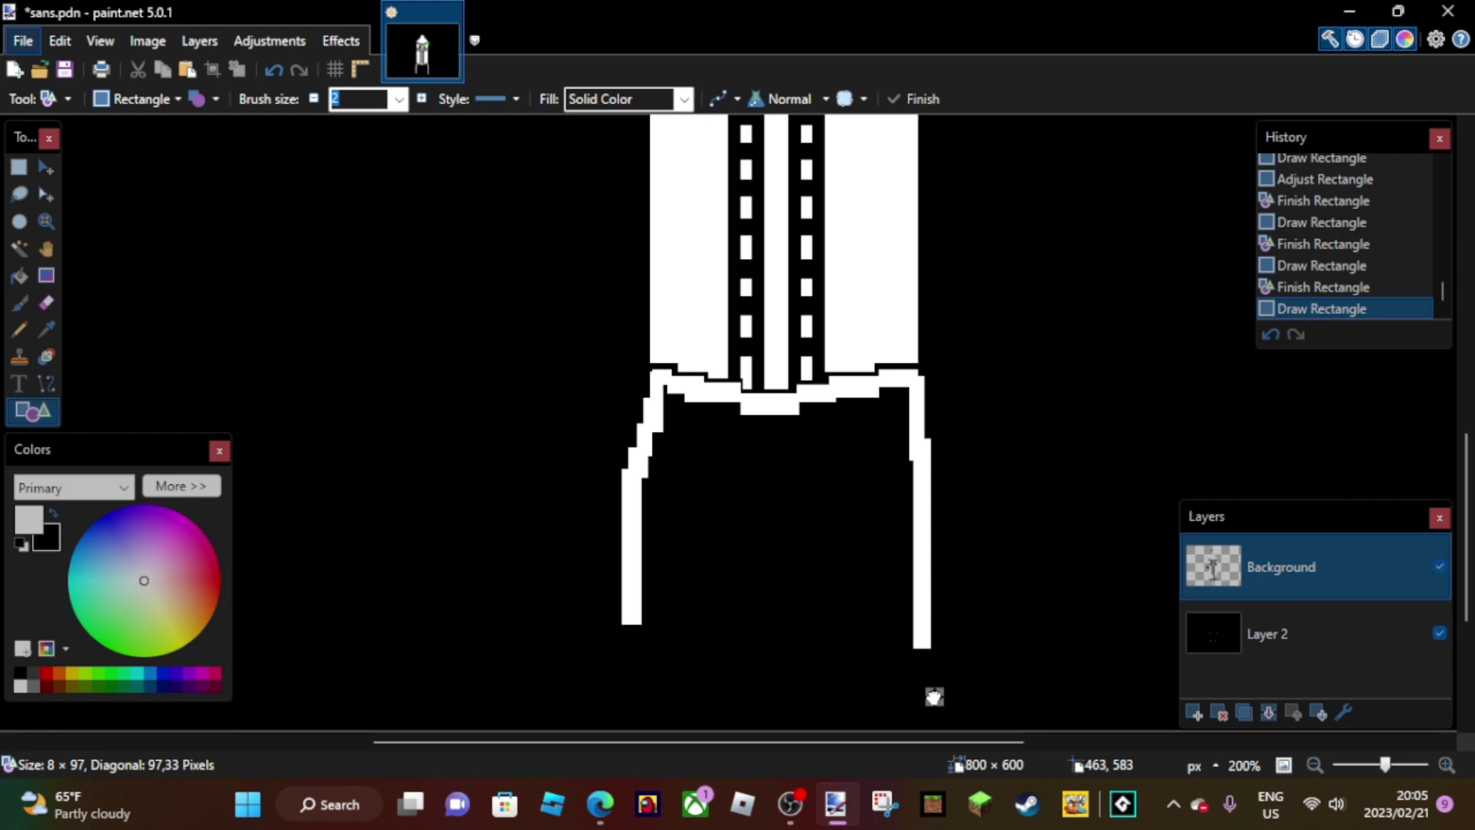
drag(936, 675, 930, 679)
scroll(778, 575, down, 1)
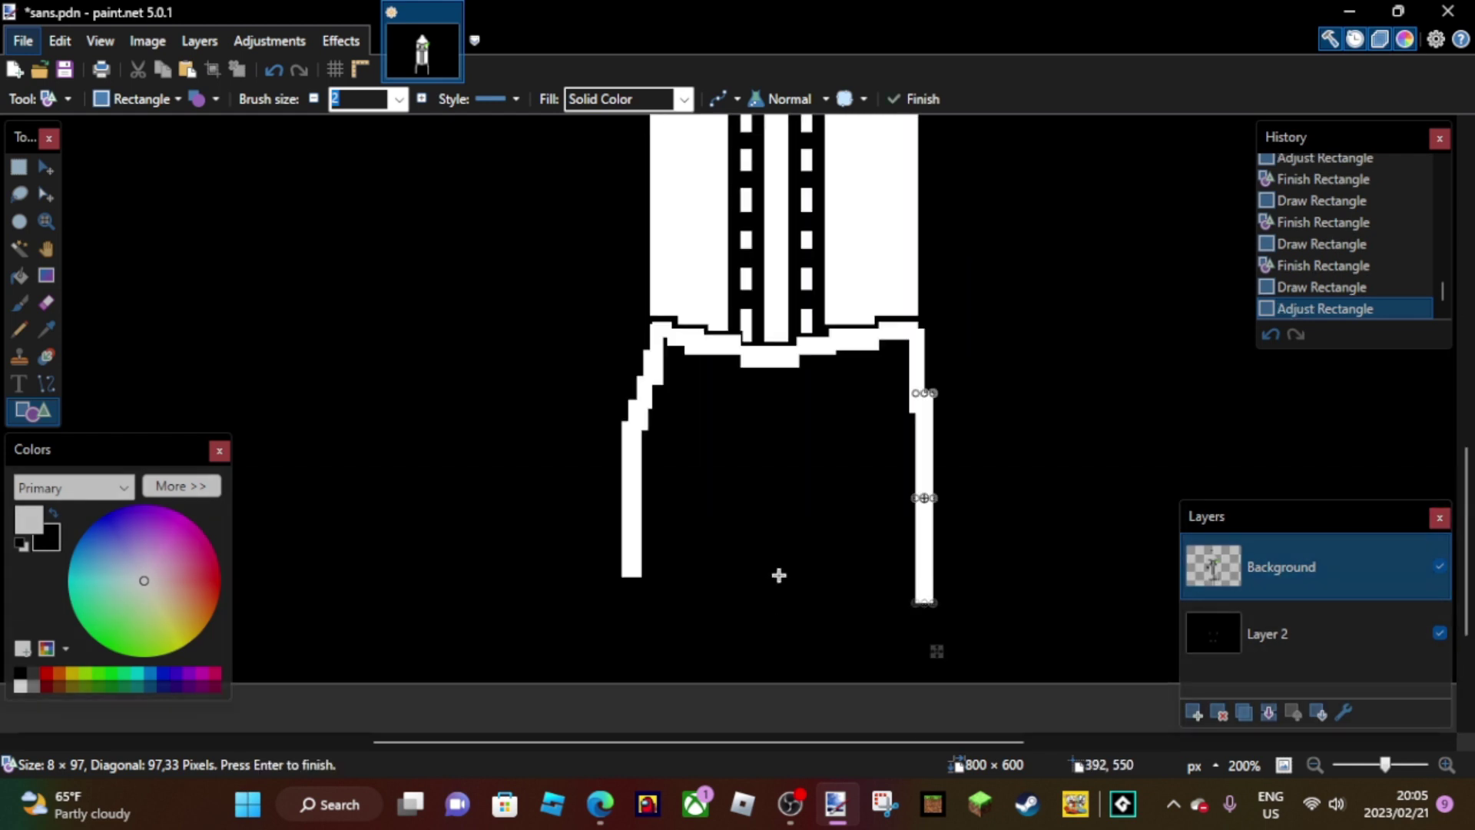
key(Return)
- Draw the crotch with a white bar about 20 × 7 pixels and add the left leg's stepped inner outline
drag(793, 416, 742, 408)
drag(831, 433, 831, 432)
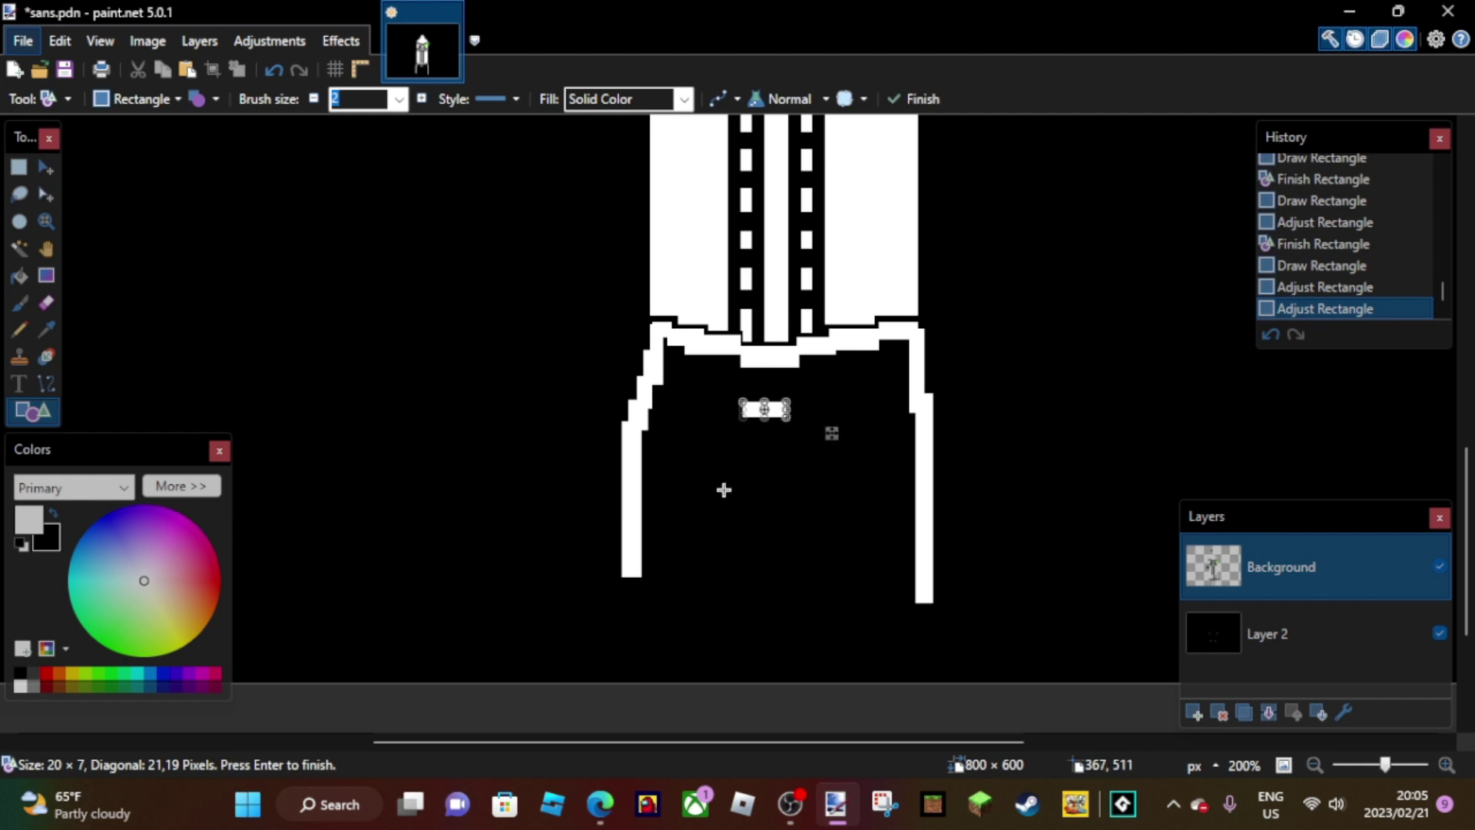
drag(723, 488, 743, 595)
mouse_move(734, 405)
mouse_down()
mouse_move(750, 448)
mouse_move(752, 427)
mouse_up()
drag(734, 523, 750, 436)
drag(742, 509, 735, 499)
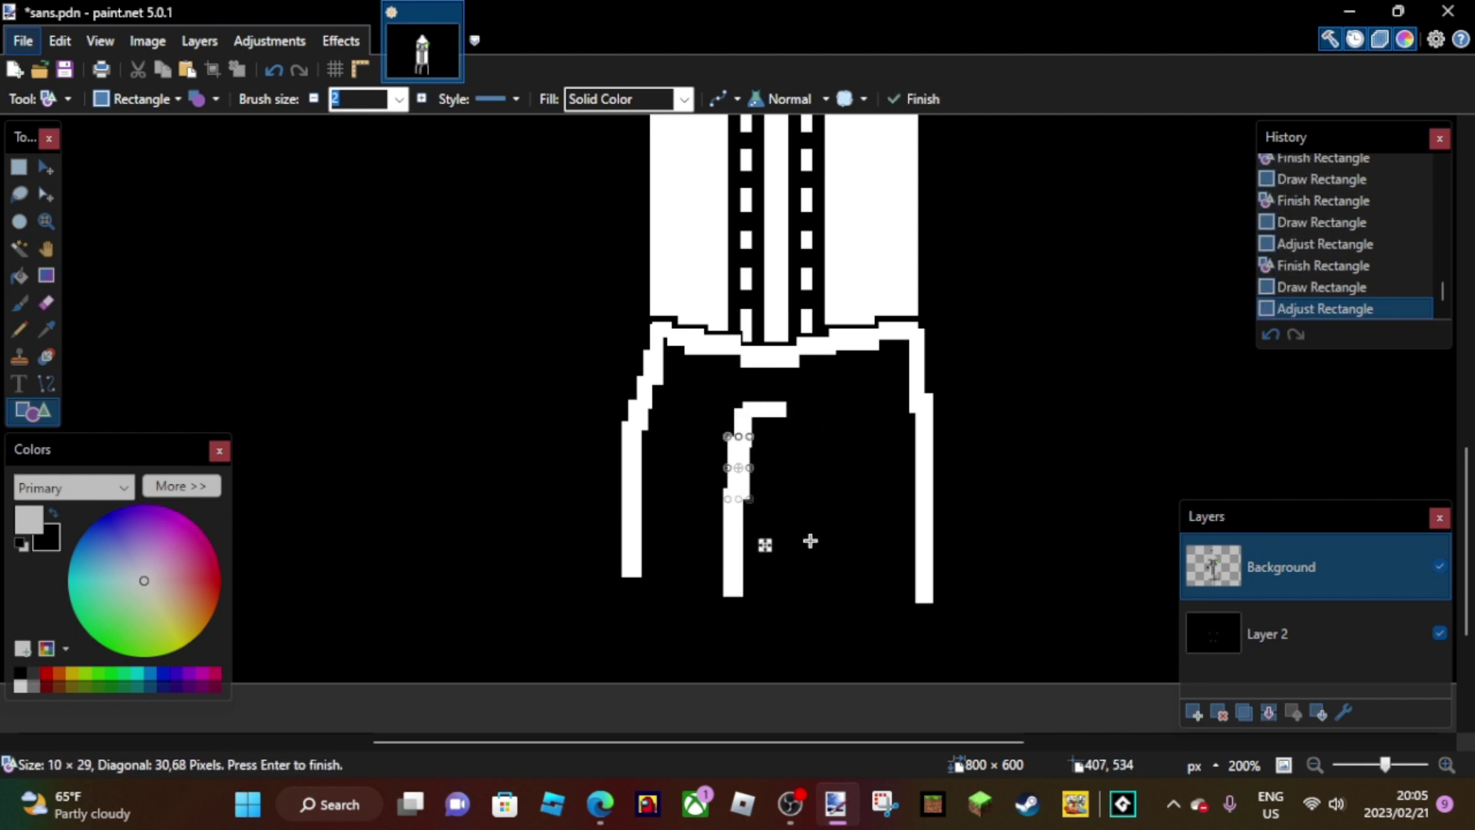
- Draw the right trouser leg's inner outline with offset white rectangles running down from the crotch bar
drag(867, 609, 827, 586)
drag(875, 658, 828, 659)
mouse_move(785, 454)
mouse_down()
mouse_move(806, 489)
mouse_move(764, 461)
mouse_move(777, 428)
mouse_move(773, 445)
mouse_up()
click(780, 561)
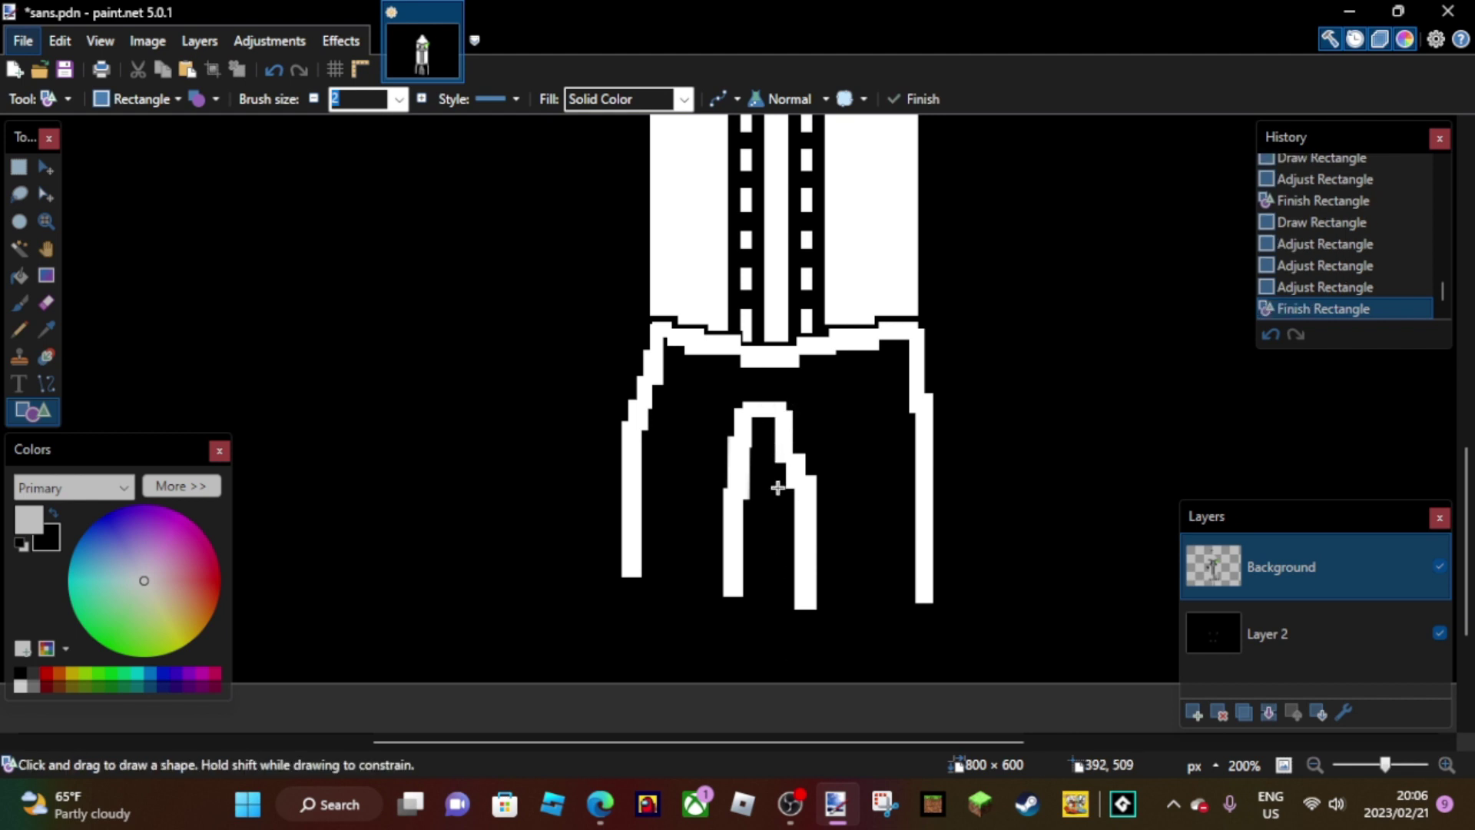
key(o)
mouse_move(632, 582)
mouse_down()
mouse_move(742, 603)
mouse_move(712, 604)
mouse_move(761, 637)
mouse_move(824, 592)
mouse_move(831, 607)
mouse_move(915, 599)
mouse_up()
key(ctrl+z)
- Close the bottoms of both trouser legs with stepped hems made of white rectangles
key(o)
key(Return)
key(Return)
key(Return)
key(Return)
drag(832, 578, 850, 593)
key(Return)
drag(870, 514, 895, 528)
mouse_move(884, 520)
mouse_down()
mouse_move(891, 580)
mouse_move(918, 602)
mouse_up()
key(Return)
click(600, 804)
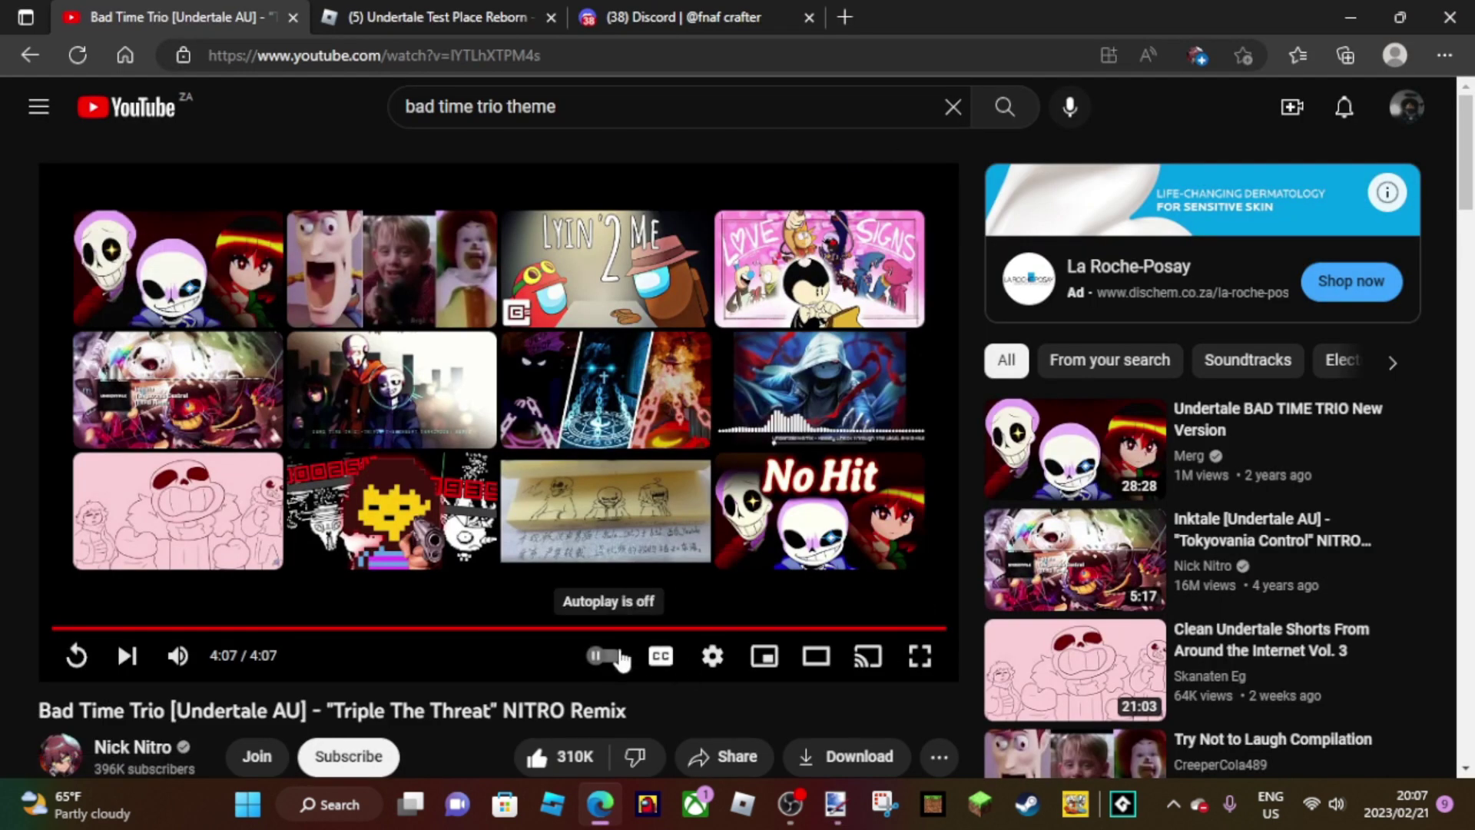
click(835, 804)
- Outline a shoe and ankle beneath the left trouser leg with white rectangles
key(Return)
scroll(769, 531, down, 2)
drag(704, 538, 710, 538)
mouse_move(560, 464)
mouse_down()
mouse_move(609, 481)
mouse_move(607, 499)
mouse_move(534, 527)
mouse_up()
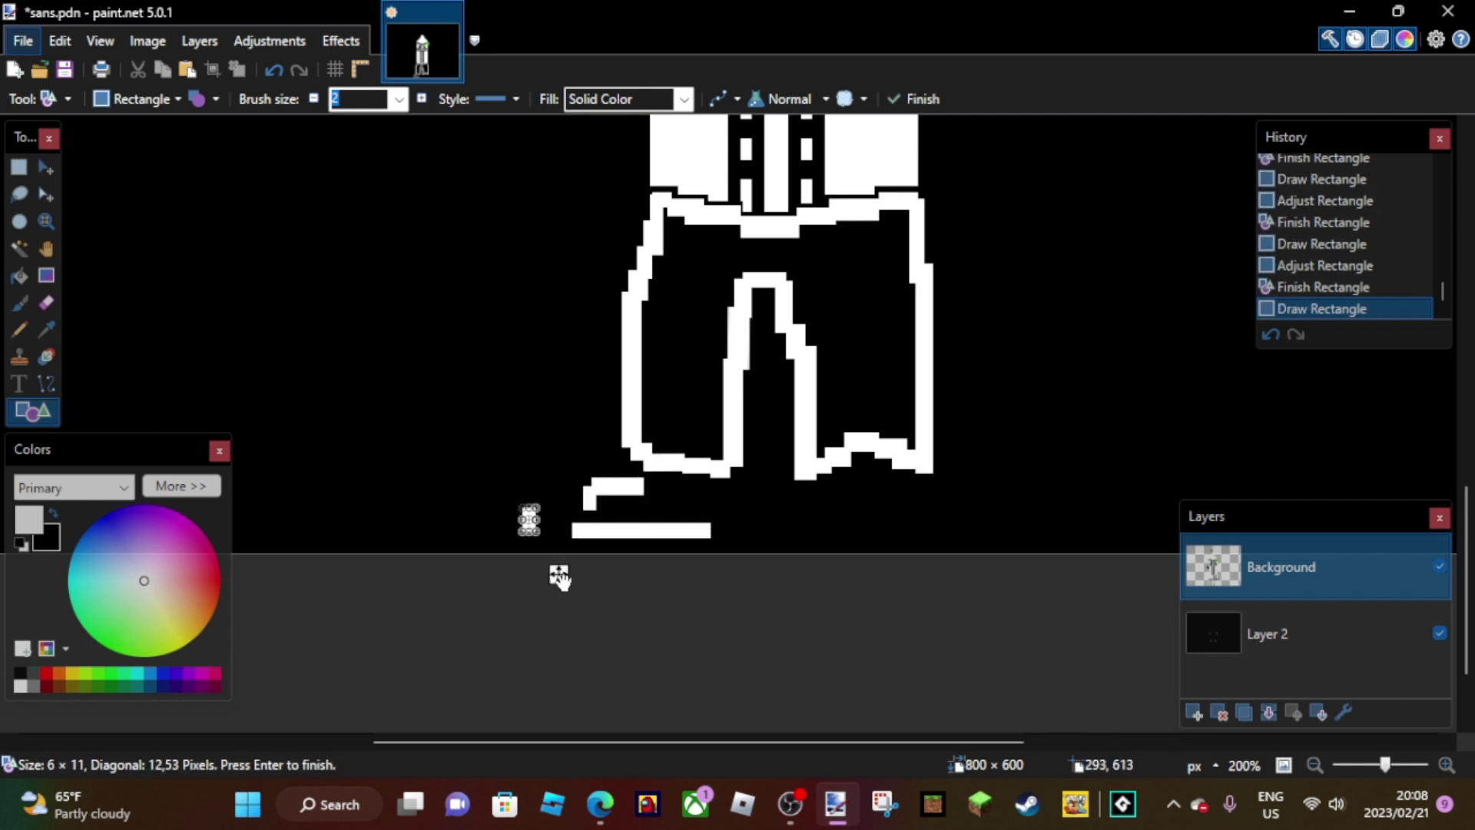
drag(609, 577, 606, 573)
mouse_move(644, 480)
mouse_down()
mouse_move(657, 511)
mouse_move(733, 549)
mouse_move(727, 465)
mouse_move(699, 530)
mouse_up()
mouse_move(698, 449)
mouse_down()
mouse_move(699, 464)
mouse_move(642, 488)
mouse_move(665, 547)
mouse_move(659, 530)
mouse_up()
key(Return)
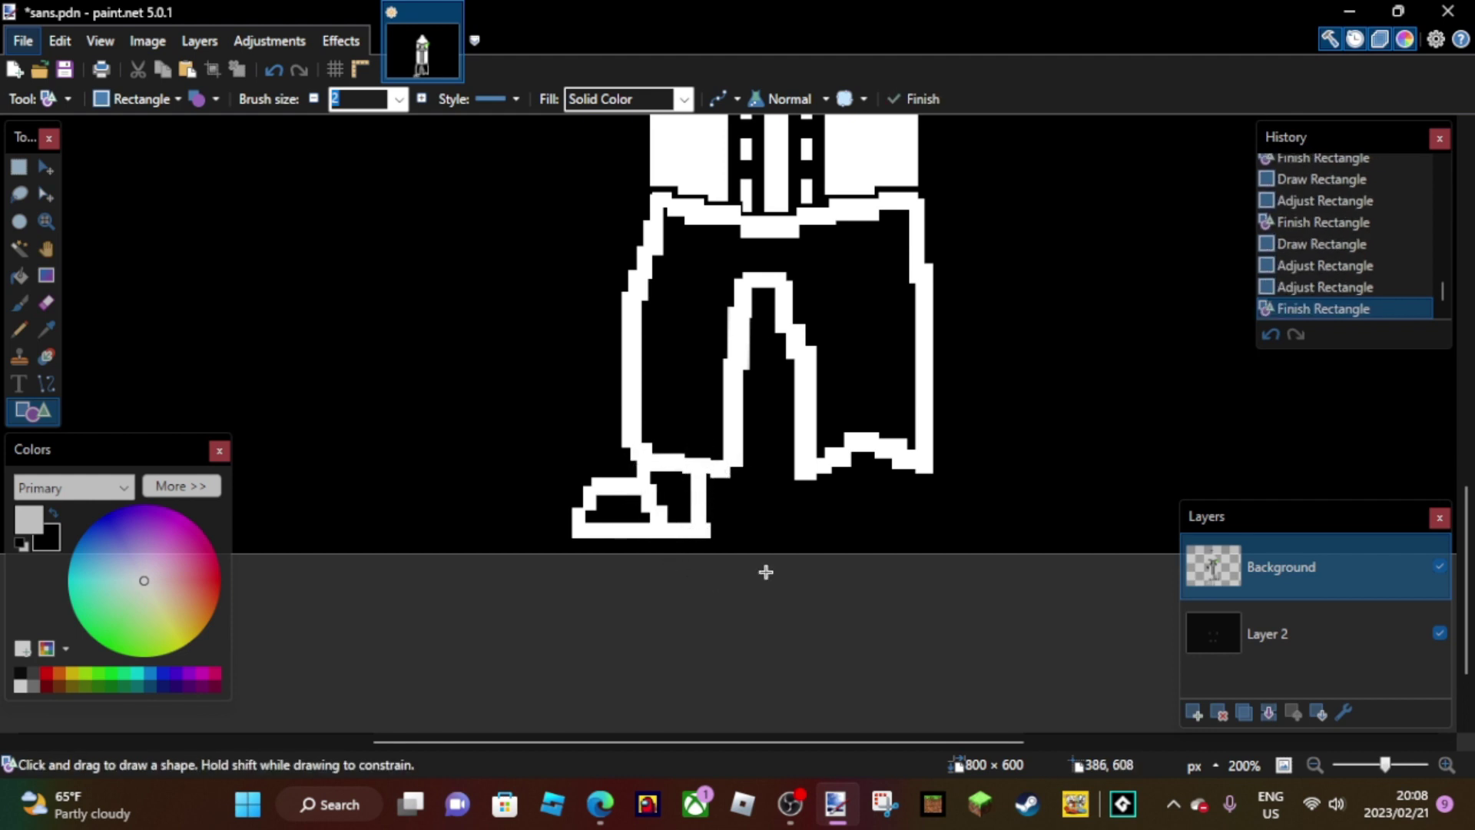
- Fill the insides of the left shoe and ankle with white
click(19, 275)
click(615, 509)
click(677, 491)
- Draw a diagonal stepped black line of small rectangles separating the left shoe from the ankle
key(x)
click(43, 414)
mouse_move(644, 479)
mouse_down()
mouse_move(660, 493)
mouse_move(633, 473)
mouse_move(632, 488)
mouse_move(711, 503)
mouse_up()
key(Return)
mouse_move(710, 503)
mouse_down()
mouse_move(722, 538)
mouse_move(753, 498)
mouse_move(741, 547)
mouse_move(694, 436)
mouse_move(675, 474)
mouse_up()
key(Return)
key(Return)
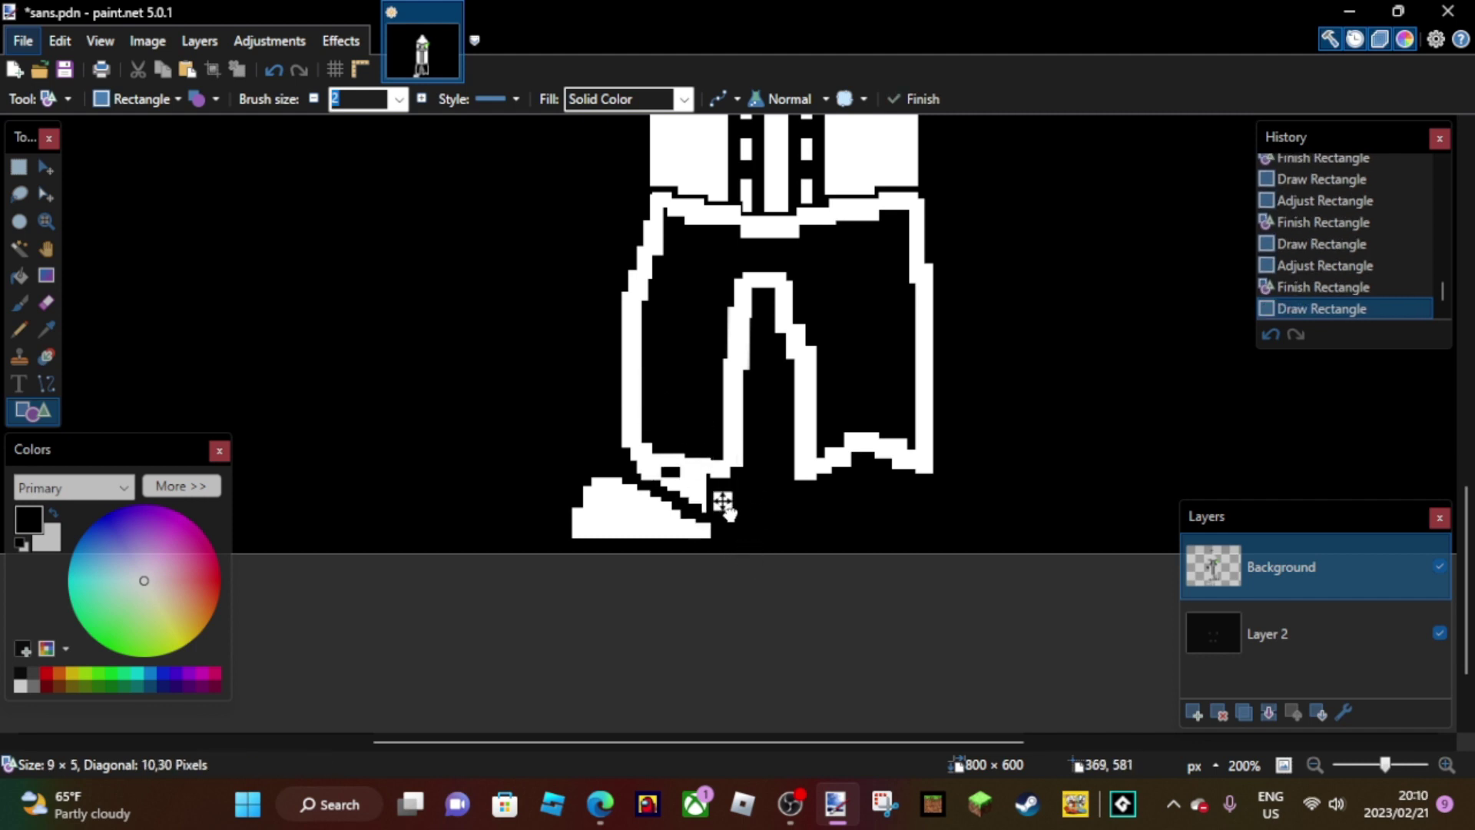
- Separate the left ankle from the trouser hem with a stepped line of small black rectangles
drag(666, 406, 674, 410)
drag(731, 502, 741, 509)
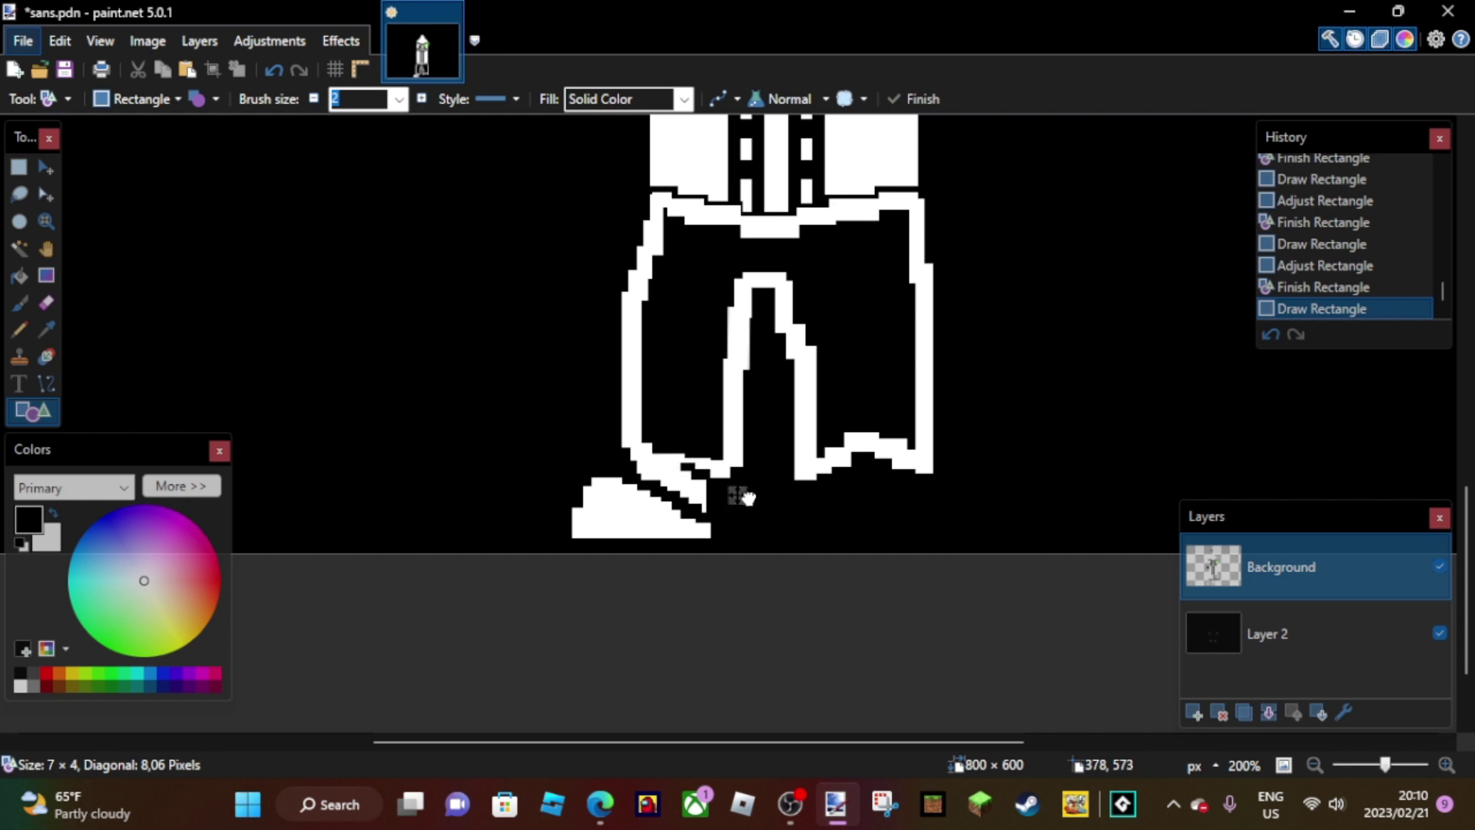
click(744, 498)
click(686, 470)
drag(726, 383, 739, 390)
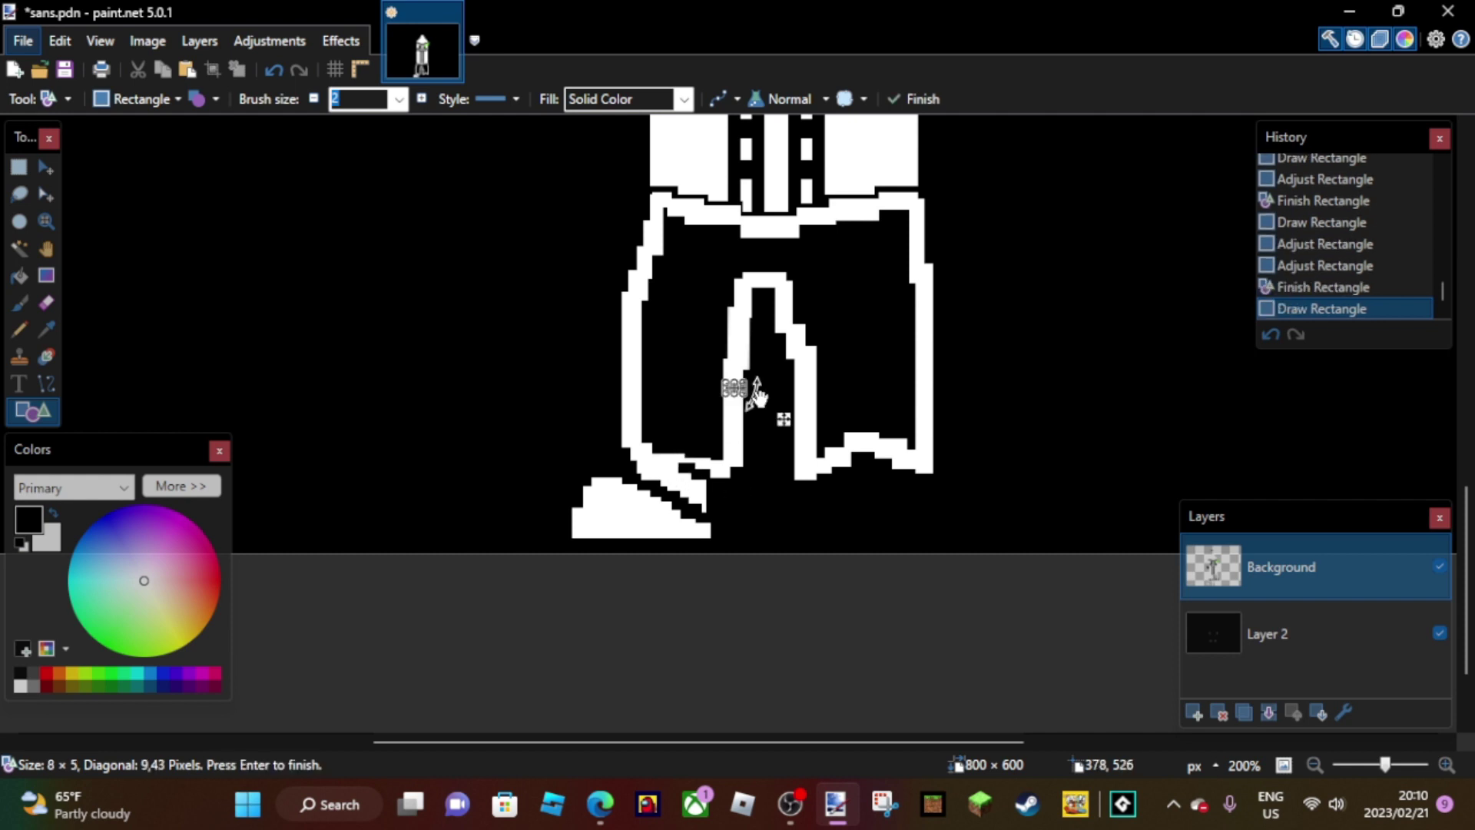
drag(720, 494, 716, 486)
drag(712, 483, 722, 492)
mouse_move(669, 383)
mouse_down()
mouse_move(693, 395)
mouse_move(696, 500)
mouse_move(649, 459)
mouse_up()
key(Return)
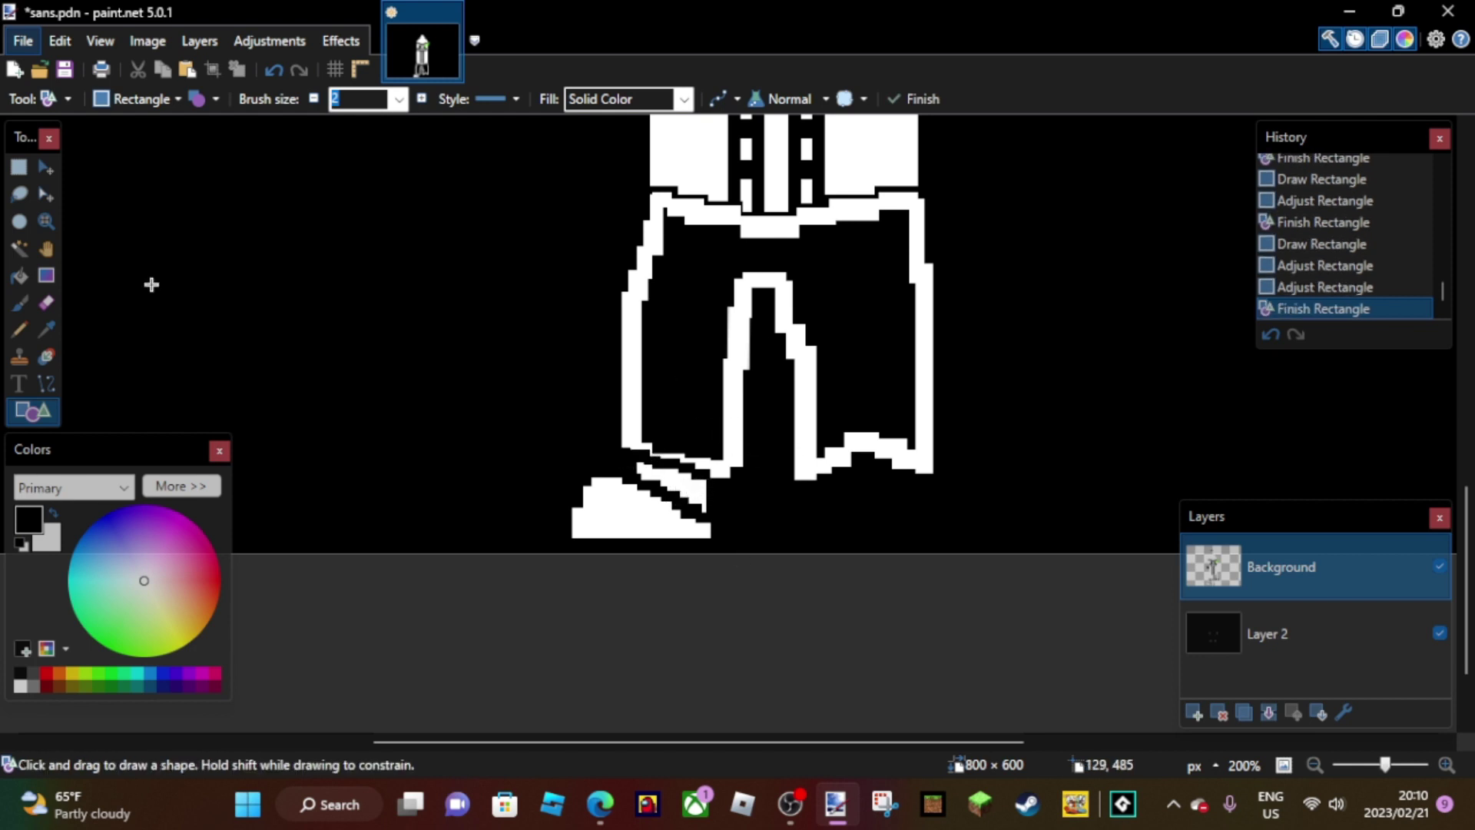
- Copy the finished left shoe and ankle, and place a mirrored copy beneath the right trouser leg
key(s)
mouse_move(722, 553)
mouse_down()
mouse_move(553, 455)
mouse_move(892, 504)
mouse_move(790, 504)
mouse_up()
click(181, 72)
drag(685, 586, 790, 592)
mouse_move(845, 507)
mouse_down()
mouse_move(960, 515)
mouse_move(803, 505)
mouse_move(907, 525)
mouse_move(880, 564)
mouse_up()
key(ctrl+d)
- Repair the right trouser hem above the pasted shoe with white paint and small rectangles
key(x)
key(b)
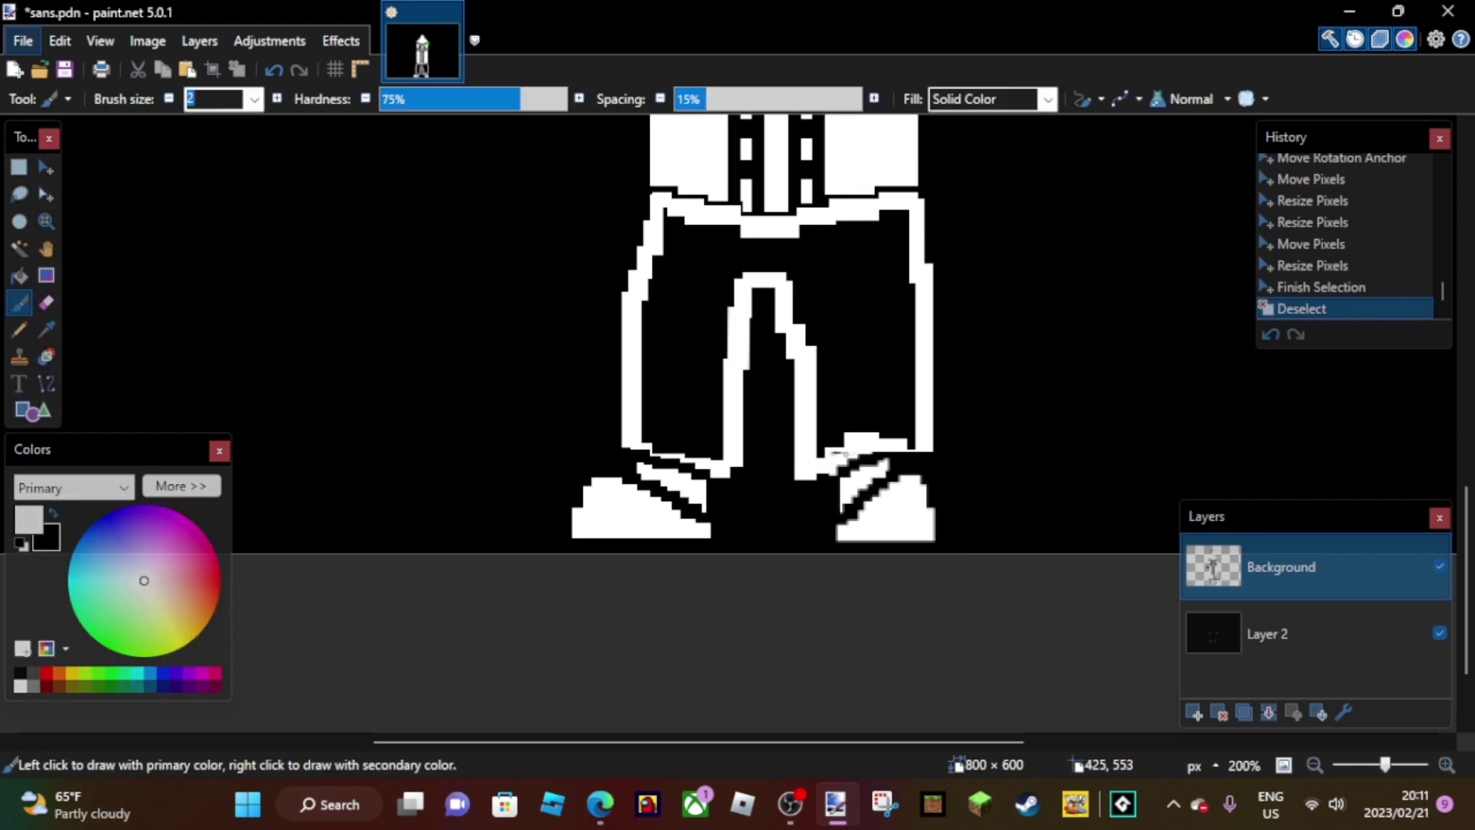
key(o)
mouse_move(819, 470)
mouse_down()
mouse_move(836, 475)
mouse_move(878, 440)
mouse_up()
click(600, 804)
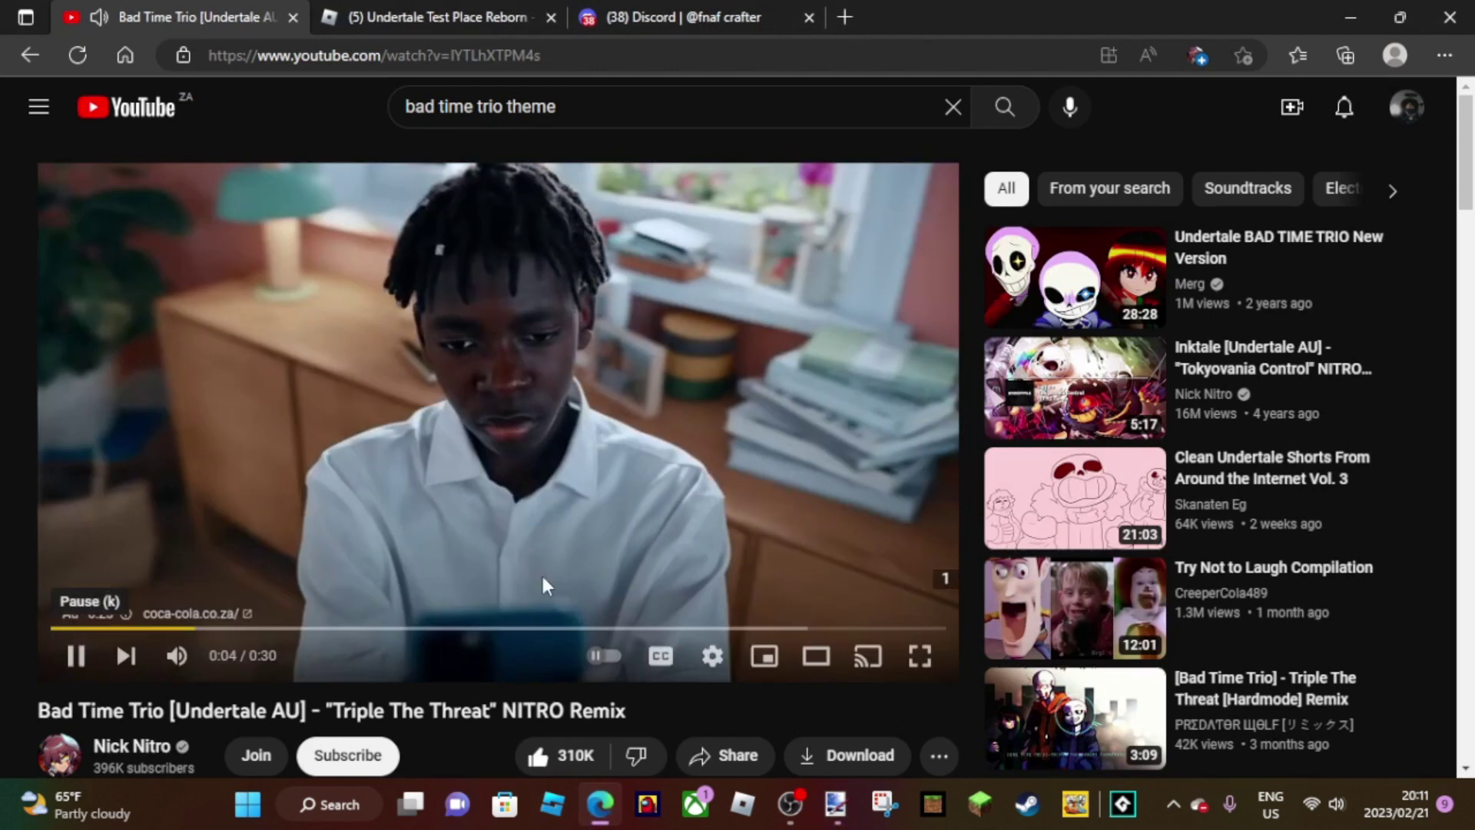
key(alt+Tab)
- Draw a vertical white stripe of offset rectangles inside the left trouser leg
key(Return)
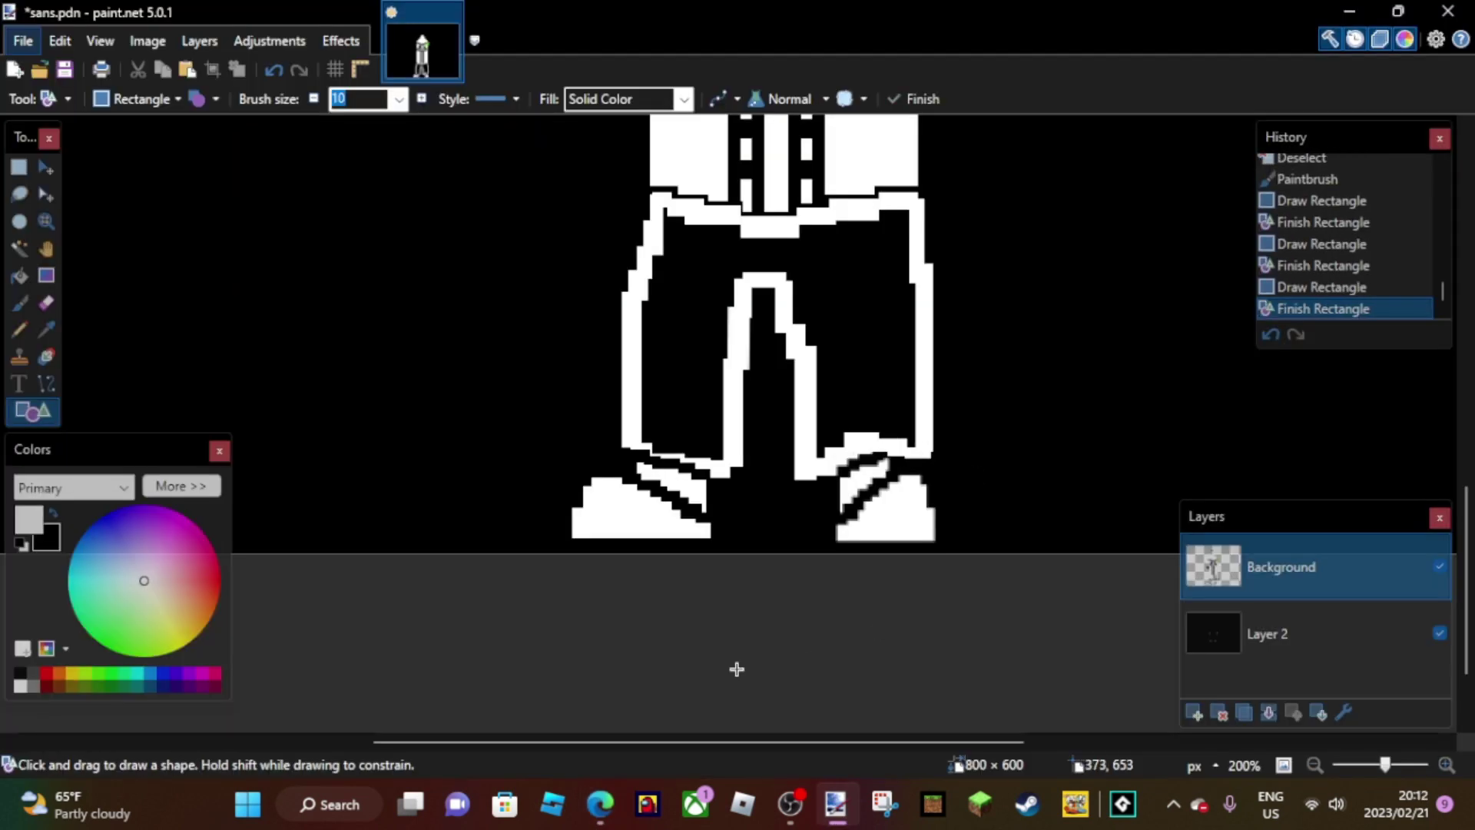
scroll(829, 609, up, 2)
mouse_move(685, 414)
mouse_down()
mouse_move(697, 433)
mouse_move(649, 468)
mouse_move(666, 516)
mouse_move(660, 488)
mouse_up()
key(Return)
key(Return)
mouse_move(696, 548)
mouse_down()
mouse_move(674, 588)
mouse_move(685, 548)
mouse_move(597, 484)
mouse_move(641, 507)
mouse_up()
key(Return)
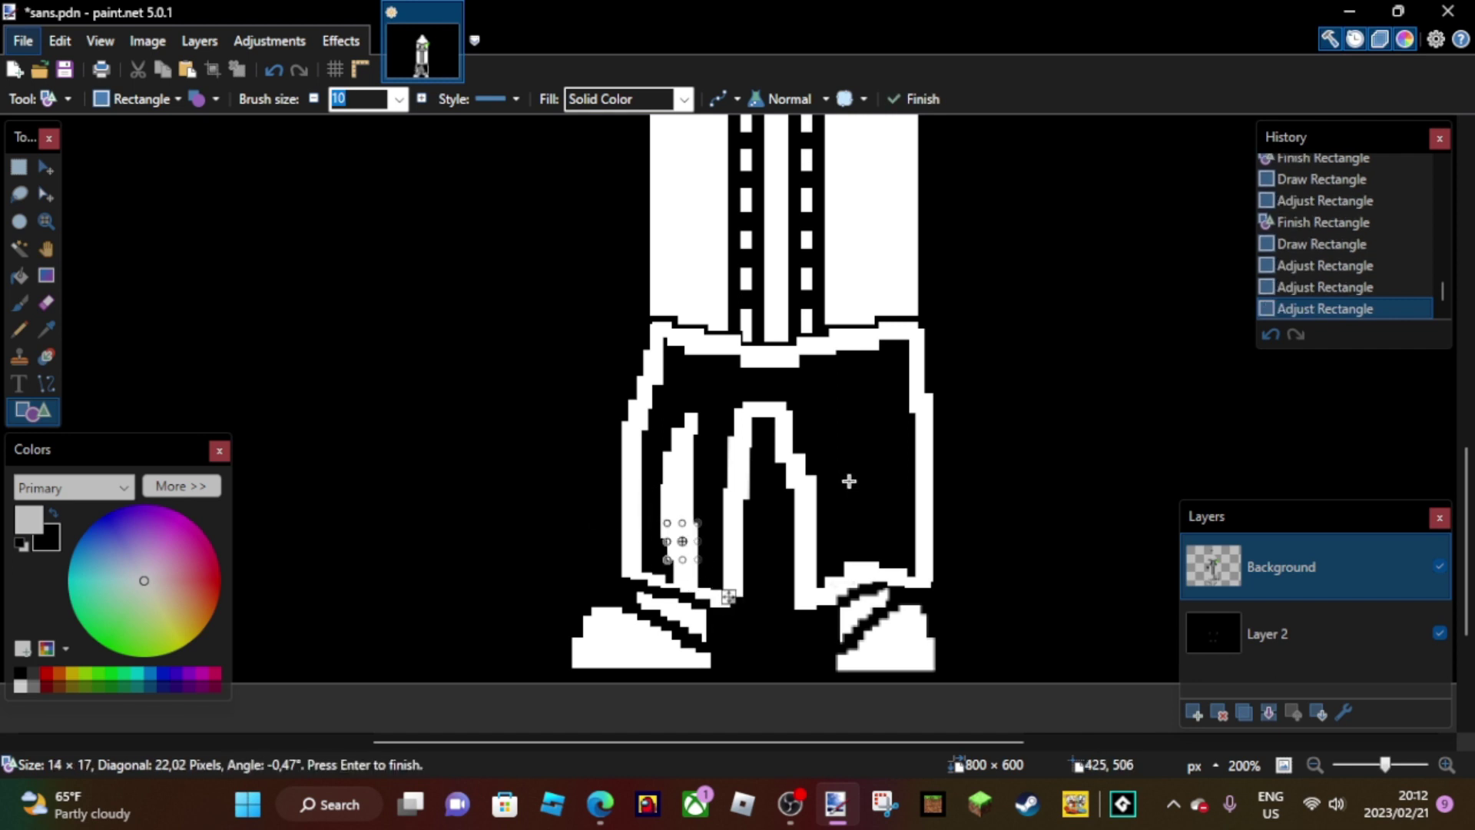
- Draw a matching vertical white stripe of stacked rectangles inside the right trouser leg
drag(848, 447, 868, 481)
key(Return)
drag(842, 537, 871, 568)
key(Return)
mouse_move(846, 493)
mouse_down()
mouse_move(886, 551)
mouse_move(863, 536)
mouse_up()
key(Return)
scroll(681, 422, down, 3)
scroll(681, 422, up, 7)
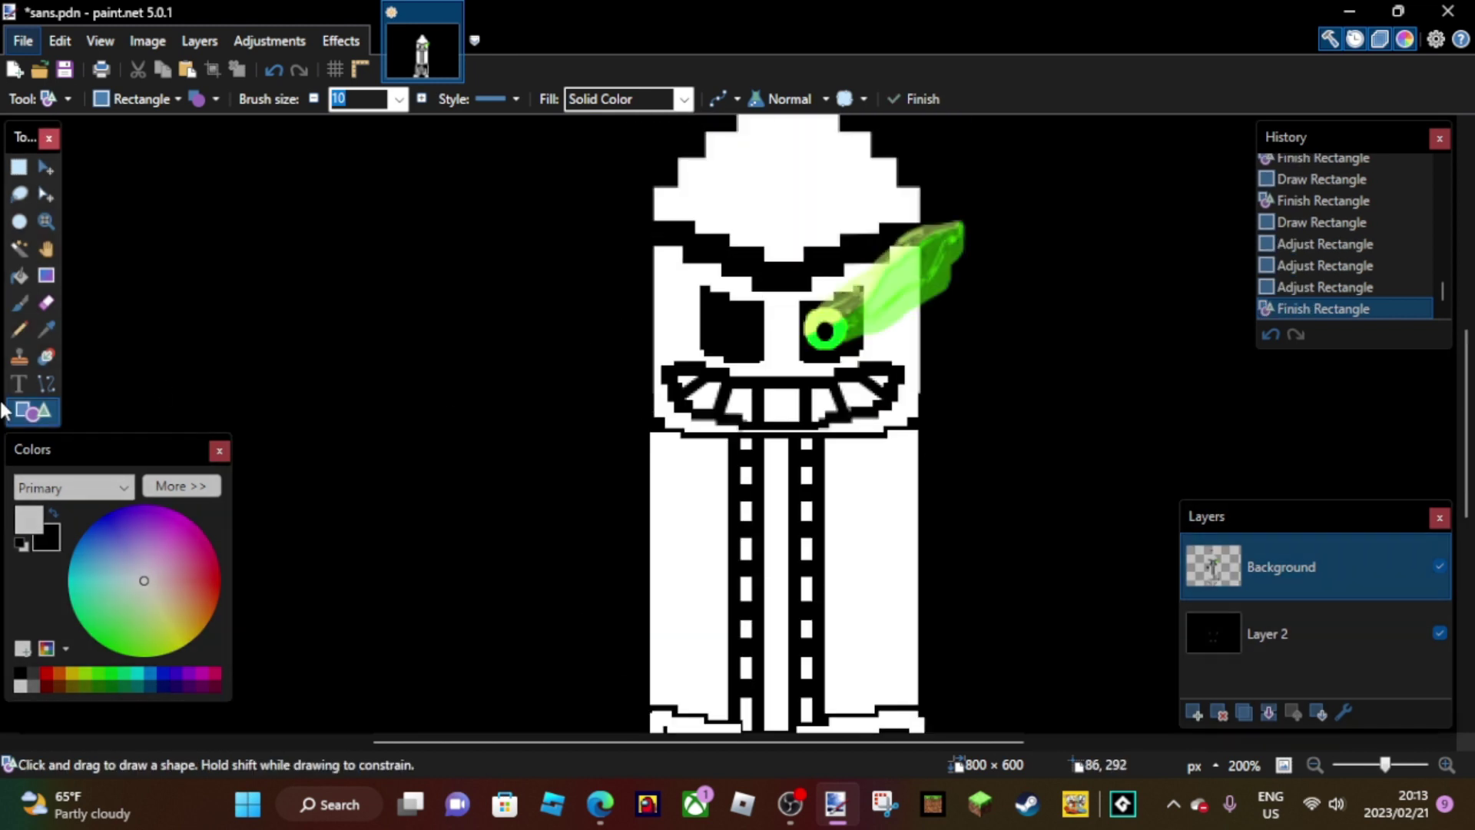
click(46, 383)
key(ctrl+z)
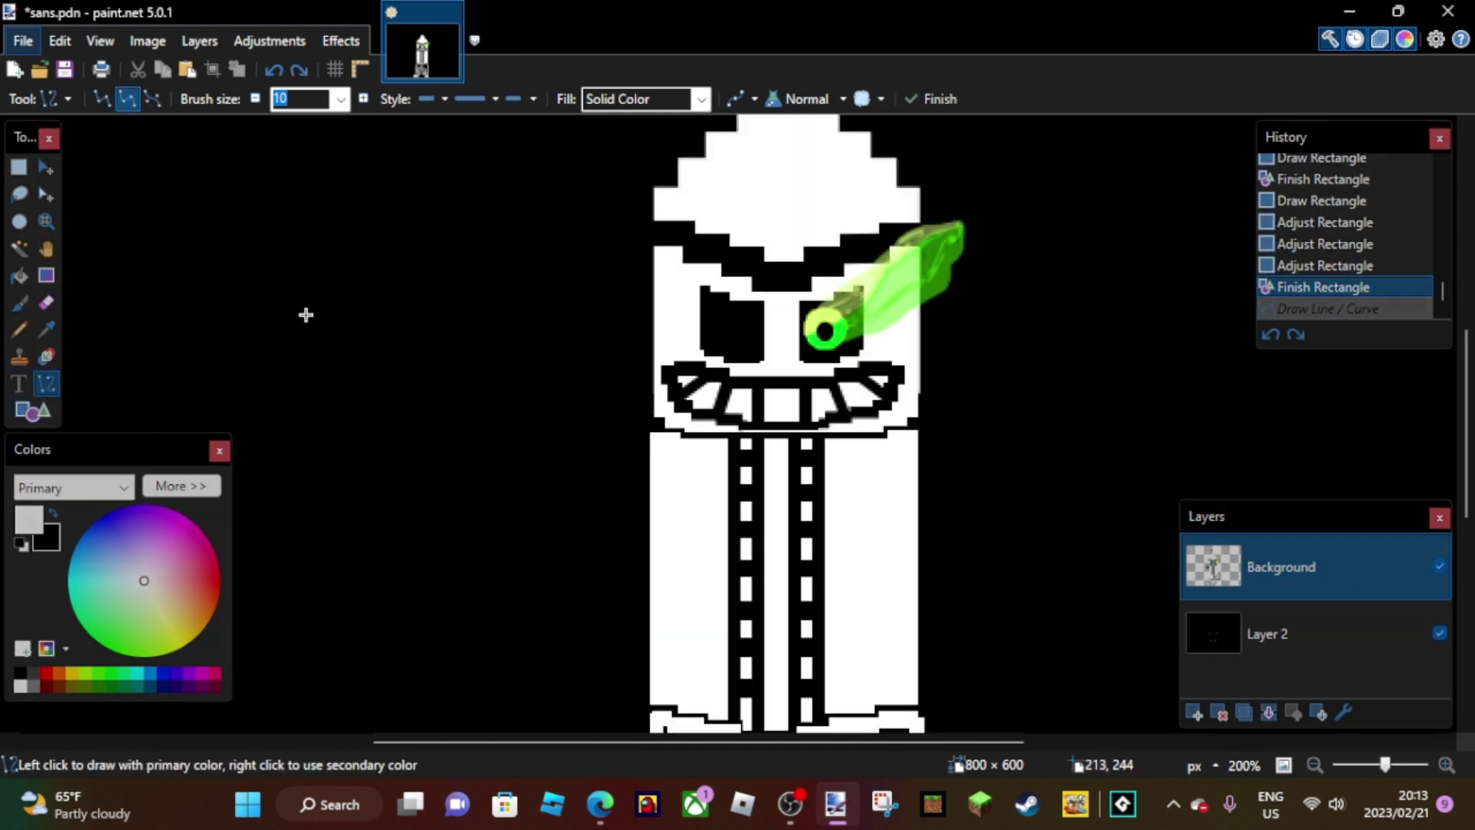
- Draw a white arm block beside the jacket's right edge and step its outer corners to look rounded
click(32, 411)
drag(915, 431, 1001, 652)
click(926, 438)
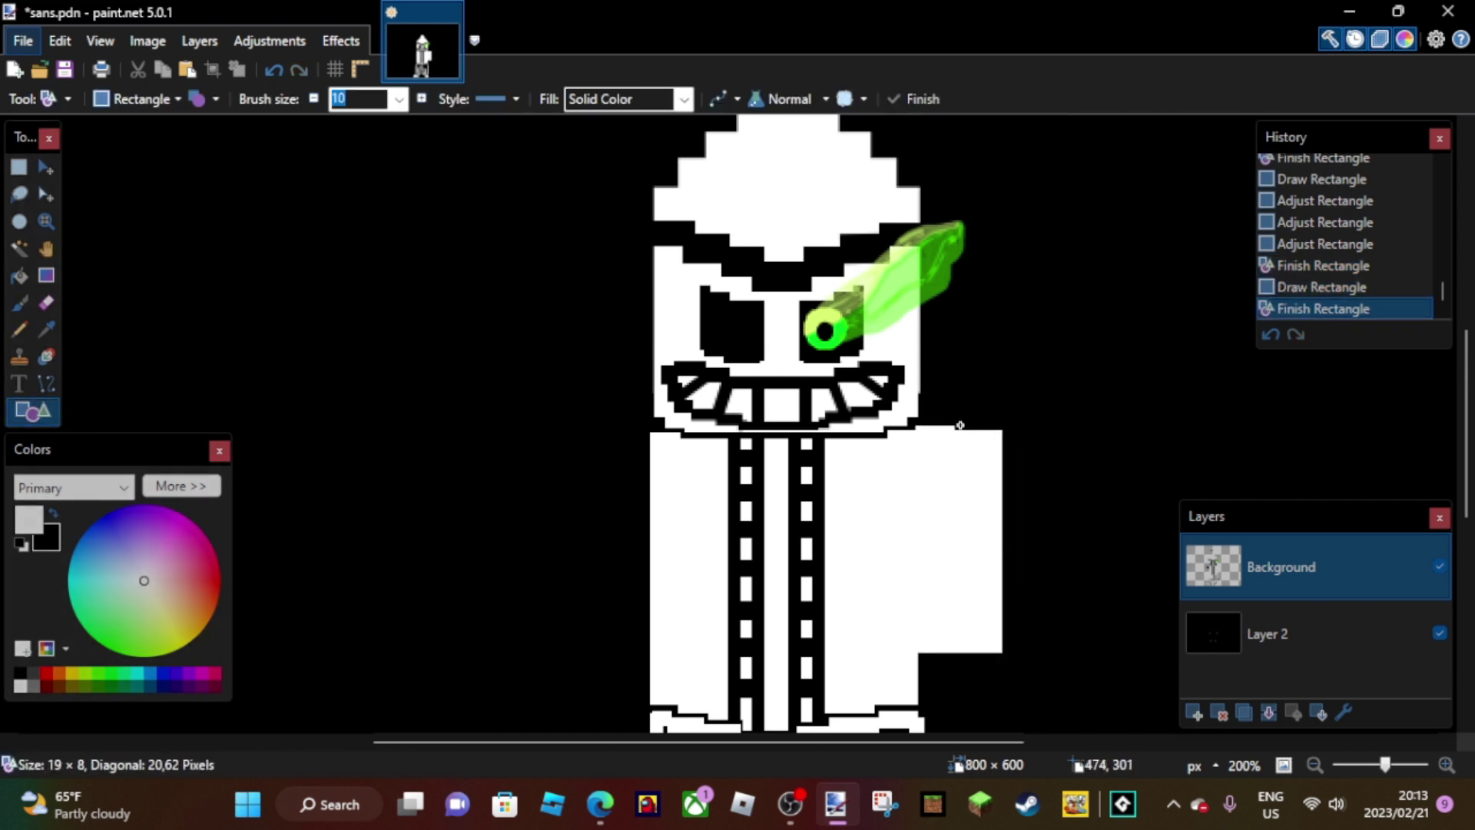
drag(992, 424, 992, 426)
drag(850, 489, 922, 496)
drag(1040, 437, 1034, 432)
drag(1033, 432, 1035, 432)
mouse_move(996, 652)
mouse_down()
mouse_move(952, 684)
mouse_move(896, 673)
mouse_up()
scroll(896, 674, down, 3)
mouse_move(836, 538)
mouse_down()
mouse_move(980, 570)
mouse_move(983, 551)
mouse_up()
mouse_move(836, 548)
mouse_down()
mouse_move(912, 538)
mouse_move(972, 570)
mouse_move(891, 548)
mouse_up()
- Draw a curved black outline of small rectangles around the right arm's lower end, over the jacket
click(20, 302)
key(x)
click(33, 411)
drag(888, 490, 928, 492)
drag(871, 553, 889, 537)
drag(860, 474, 882, 495)
drag(937, 540, 886, 494)
mouse_move(868, 430)
mouse_down()
mouse_move(889, 500)
mouse_move(902, 497)
mouse_move(915, 579)
mouse_up()
drag(889, 503, 881, 487)
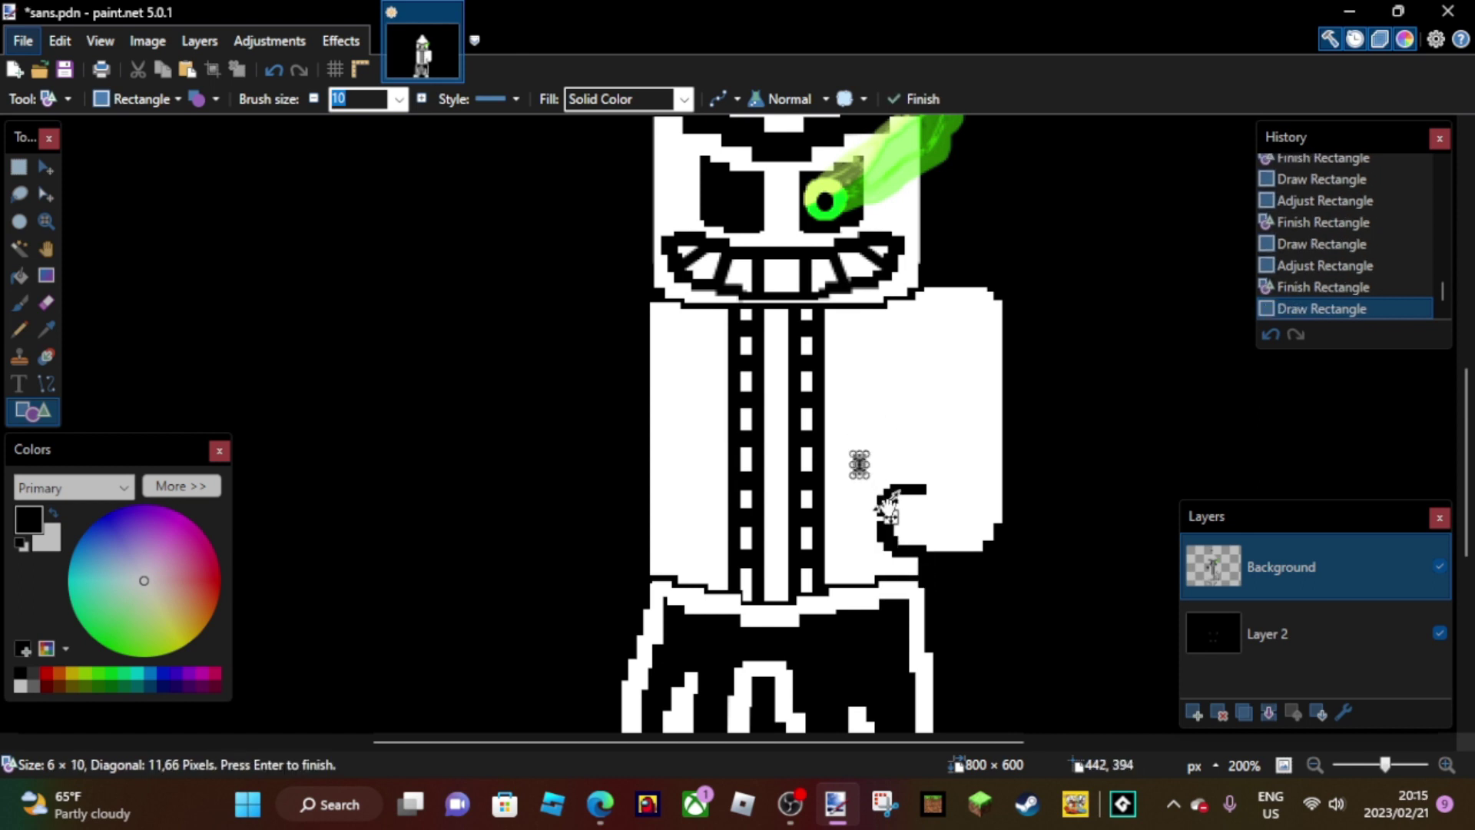
- Select the curved black outline at the right arm's lower end, paste a copy and resize it
drag(911, 573, 839, 461)
key(s)
click(185, 71)
key(ctrl+d)
- Draw a stepped vertical black line above the curve to separate the right arm from the jacket
click(32, 411)
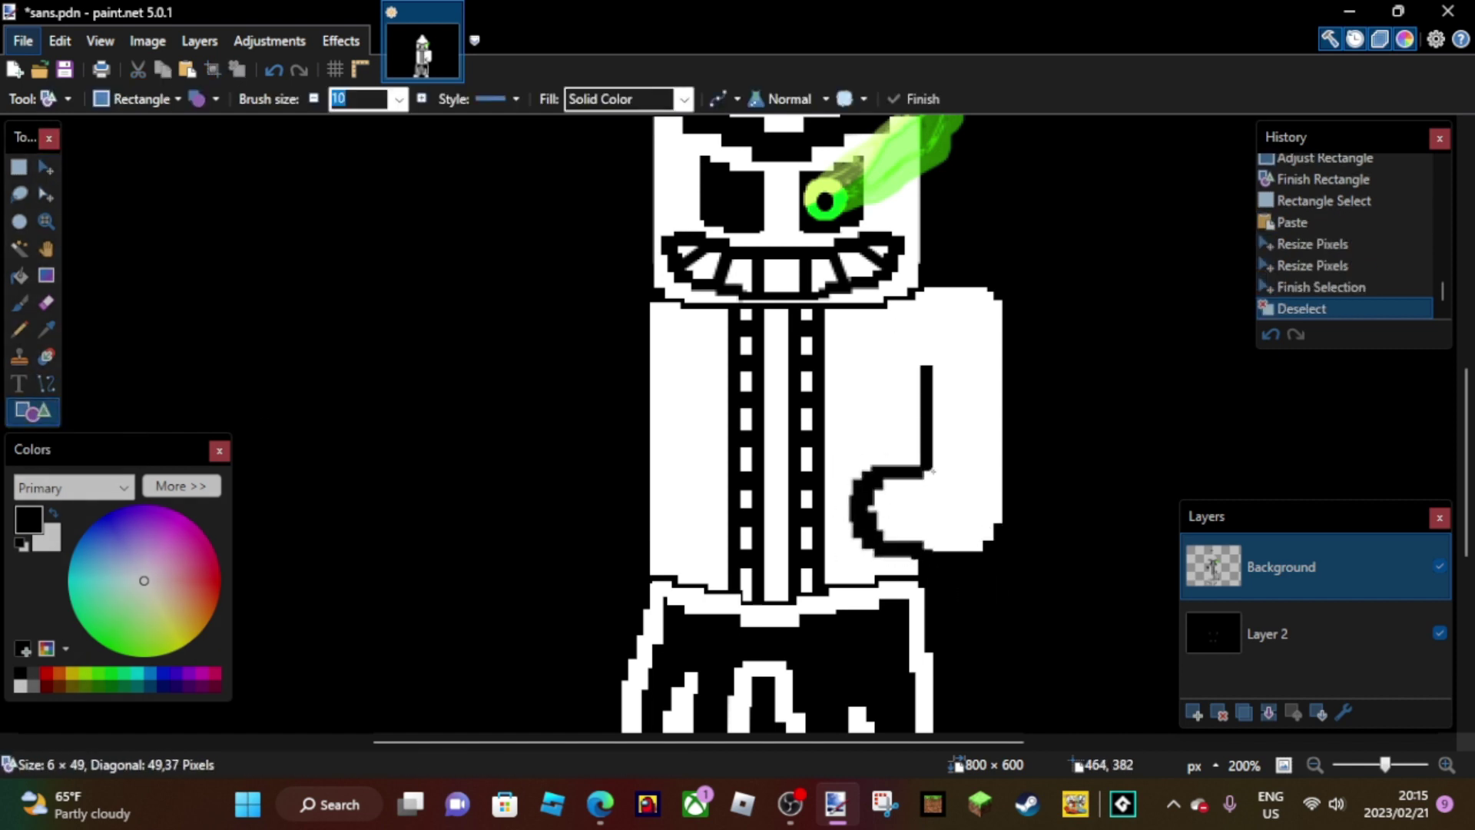
drag(938, 481, 938, 481)
drag(912, 366, 939, 477)
mouse_move(915, 388)
mouse_down()
mouse_move(932, 422)
mouse_move(911, 433)
mouse_up()
drag(904, 336, 932, 440)
click(837, 804)
click(839, 808)
click(1015, 572)
- Widen the right arm with white rectangles so its outer edge bulges outward in steps
key(x)
mouse_move(928, 347)
mouse_down()
mouse_move(942, 480)
mouse_move(984, 338)
mouse_move(1014, 553)
mouse_up()
click(726, 382)
drag(948, 372, 1026, 471)
drag(937, 326, 1024, 492)
key(Return)
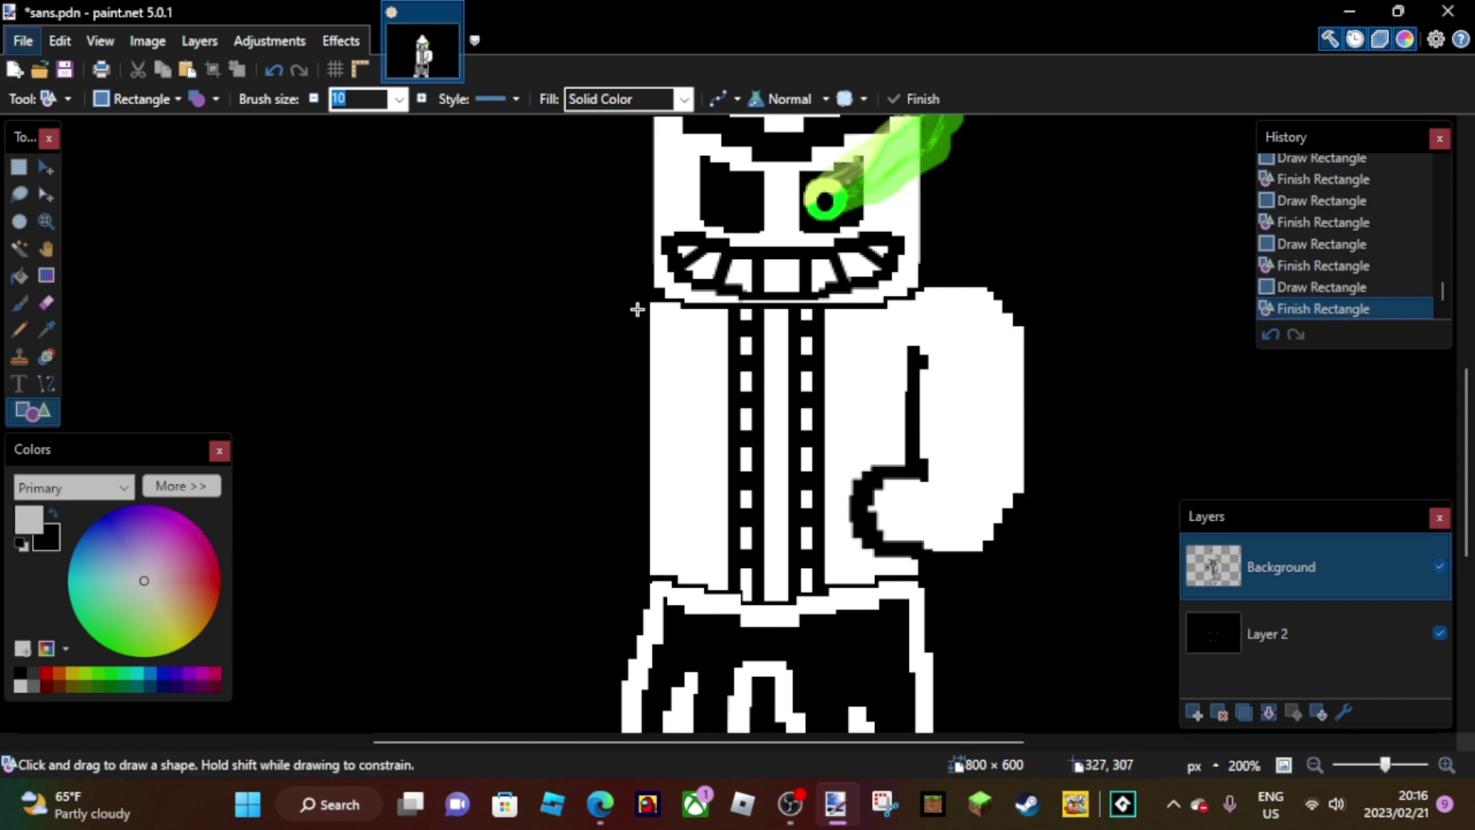
- Draw a white upper arm beside the jacket's left edge and separate it with a stepped black seam
mouse_move(611, 310)
mouse_down()
mouse_move(629, 295)
mouse_move(592, 319)
mouse_move(613, 306)
mouse_move(651, 376)
mouse_move(659, 365)
mouse_move(684, 397)
mouse_up()
key(Return)
click(19, 302)
click(32, 411)
key(b)
key(x)
key(o)
key(Return)
key(Return)
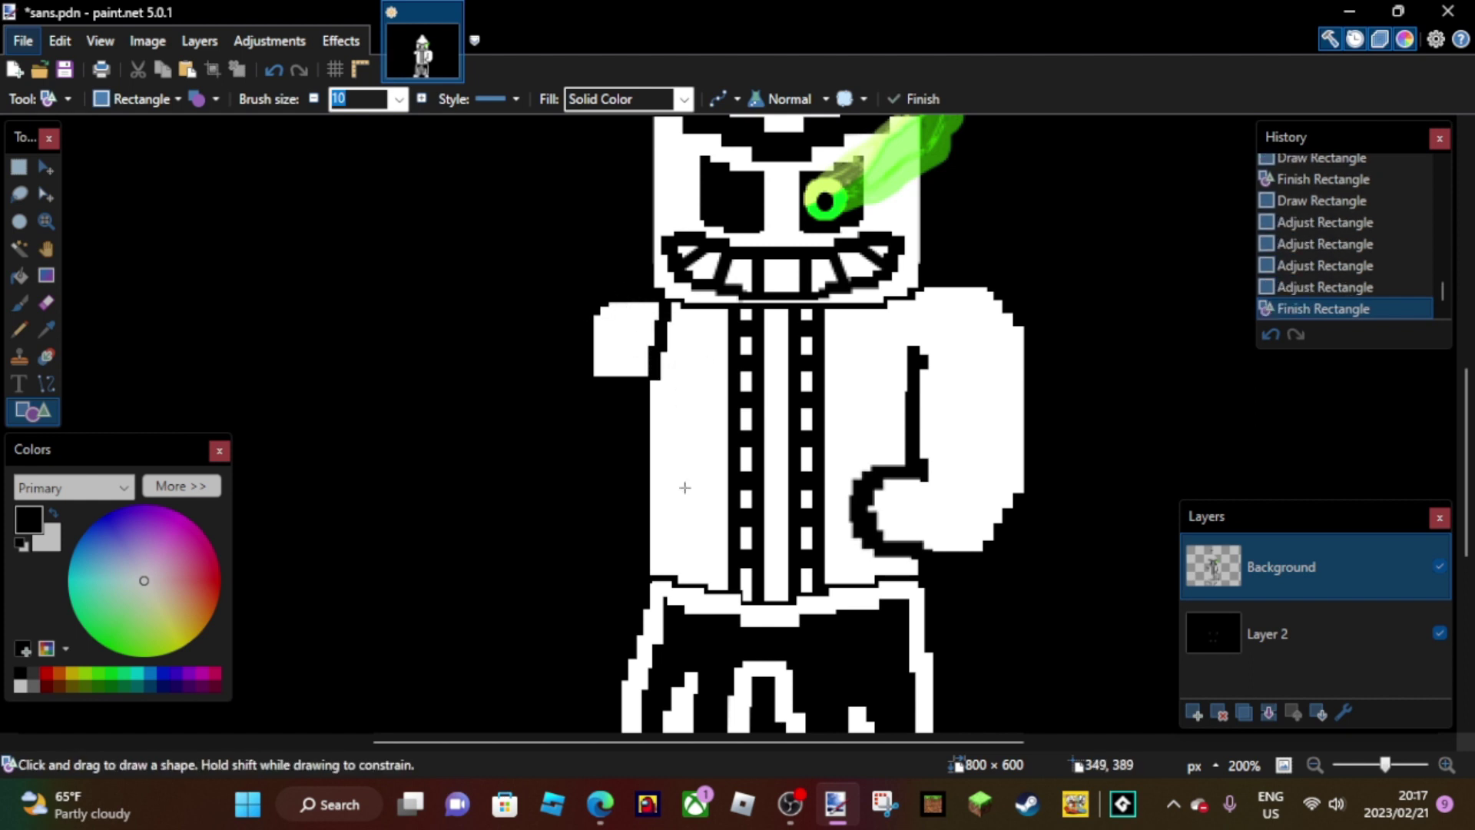
- Enlarge the left upper arm with a white rectangle about 30 × 33 pixels
key(x)
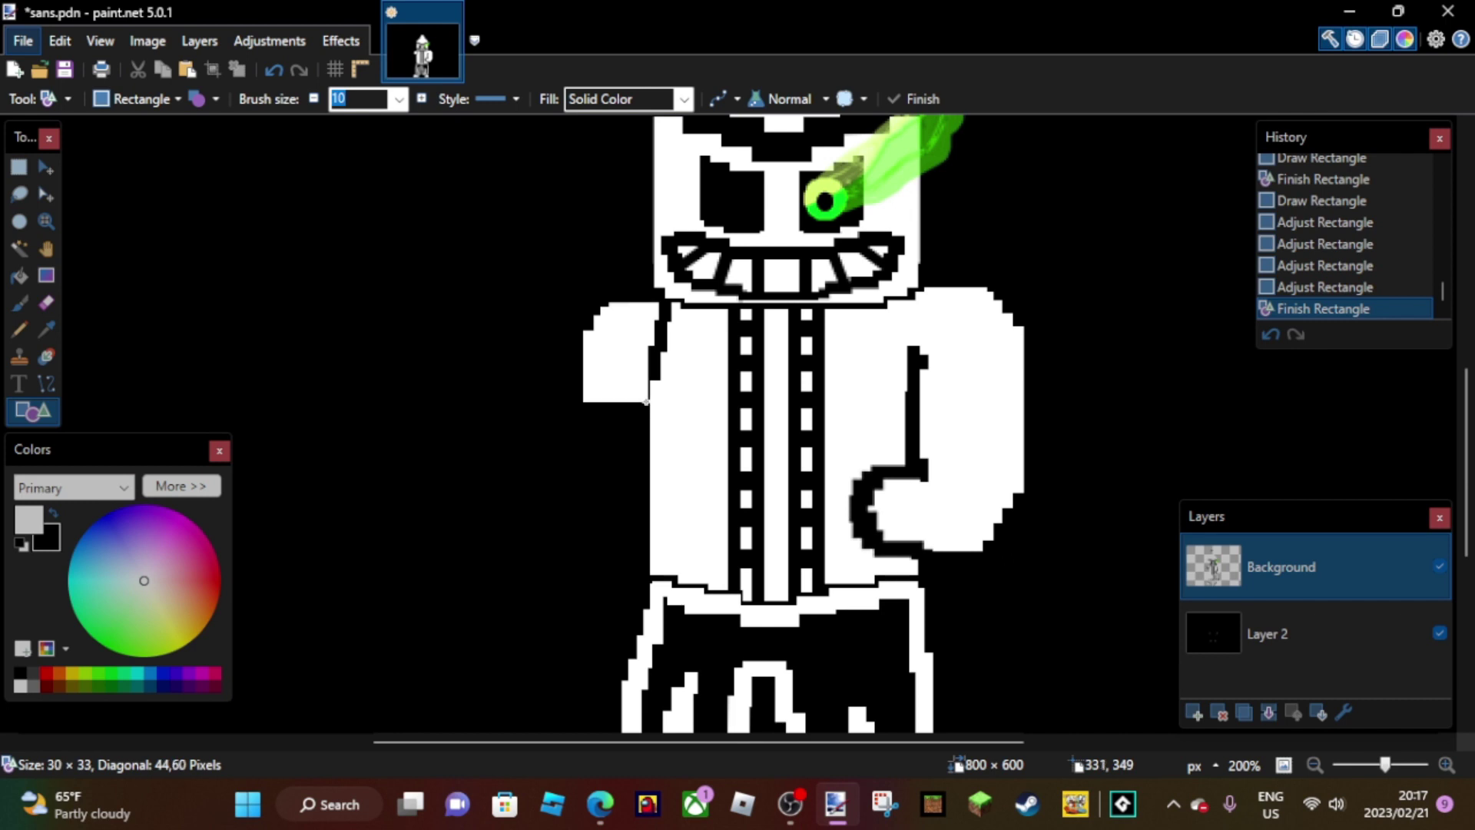
drag(647, 402, 582, 330)
key(Return)
- Draw a detached white block for the hand, out beyond the left upper arm
drag(435, 329, 525, 379)
key(Return)
key(Return)
mouse_move(484, 308)
mouse_down()
mouse_move(515, 333)
mouse_move(484, 313)
mouse_up()
mouse_move(492, 323)
mouse_down()
mouse_move(486, 350)
mouse_move(488, 334)
mouse_move(432, 331)
mouse_move(437, 418)
mouse_up()
key(Return)
key(Return)
key(Return)
- Build up the detached hand block with white rectangles for stepped upper corners, and set the drawing colour to black
mouse_move(430, 293)
mouse_down()
mouse_move(444, 270)
mouse_move(434, 289)
mouse_move(513, 349)
mouse_up()
key(Return)
key(Return)
drag(508, 294, 513, 364)
mouse_move(600, 803)
key(Return)
click(53, 512)
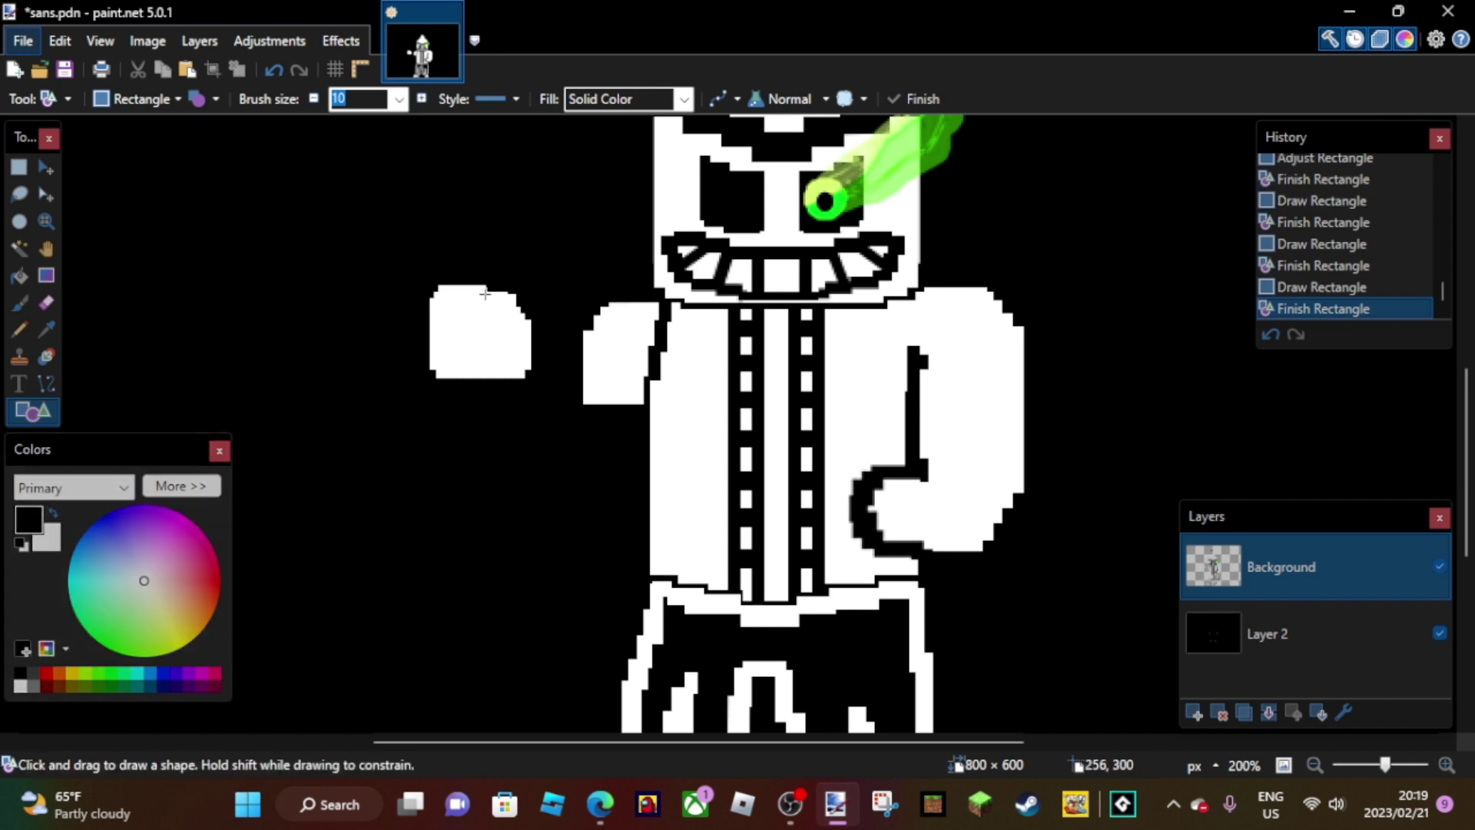
- Draw a thin black finger line down into the detached hand block from its upper edge
click(494, 302)
mouse_move(492, 301)
mouse_down()
mouse_move(538, 361)
mouse_move(525, 307)
mouse_move(508, 306)
mouse_move(468, 352)
mouse_move(514, 364)
mouse_move(448, 395)
mouse_move(500, 395)
mouse_move(484, 486)
mouse_move(521, 490)
mouse_up()
key(Return)
- Connect the hand to the left upper arm with overlapping white rectangles forming a bent forearm and elbow
key(x)
click(37, 415)
drag(451, 428, 536, 551)
drag(650, 401, 569, 544)
drag(650, 473, 633, 474)
drag(605, 542, 581, 570)
key(Return)
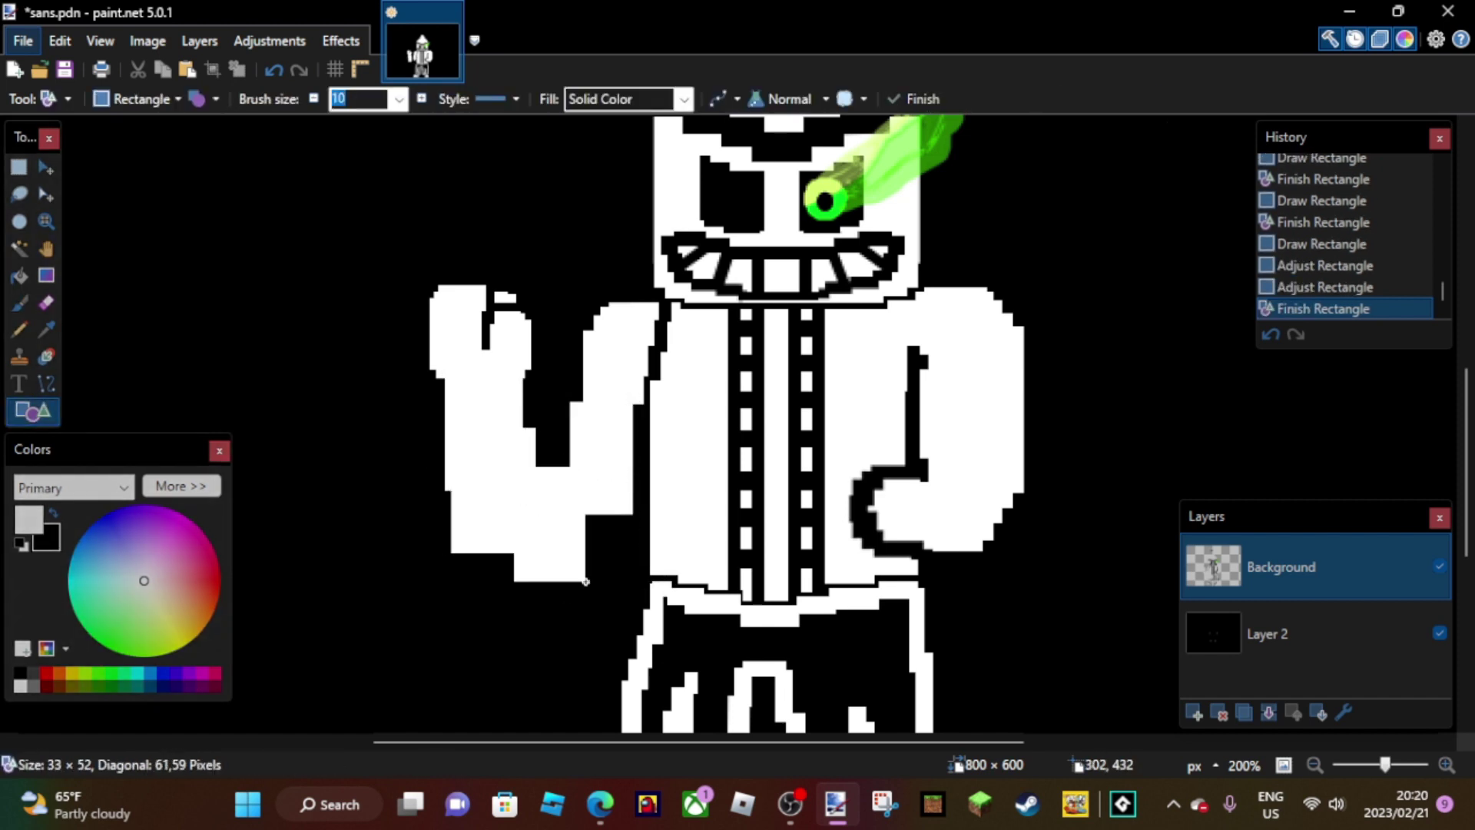
- Fill out the elbow, and separate the forearm from the upper arm and the hand with black seams
drag(550, 493, 518, 380)
mouse_move(616, 518)
mouse_down()
mouse_move(545, 421)
mouse_move(576, 419)
mouse_move(533, 254)
mouse_move(590, 537)
mouse_move(568, 549)
mouse_move(570, 531)
mouse_up()
key(x)
key(Return)
mouse_move(452, 382)
mouse_down()
mouse_move(528, 384)
mouse_move(564, 403)
mouse_up()
key(Return)
key(alt+Tab)
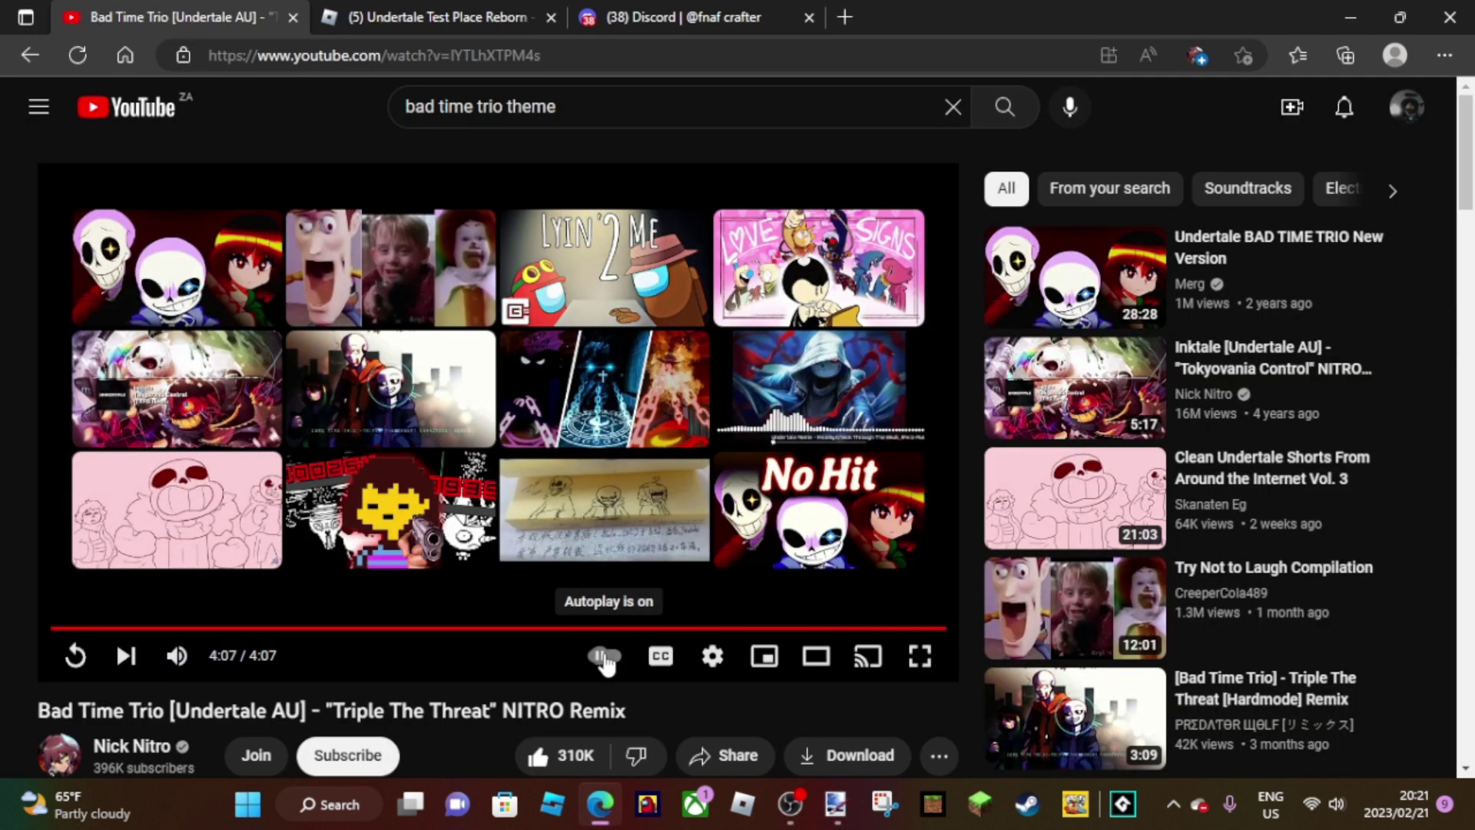
click(712, 656)
click(712, 655)
click(840, 807)
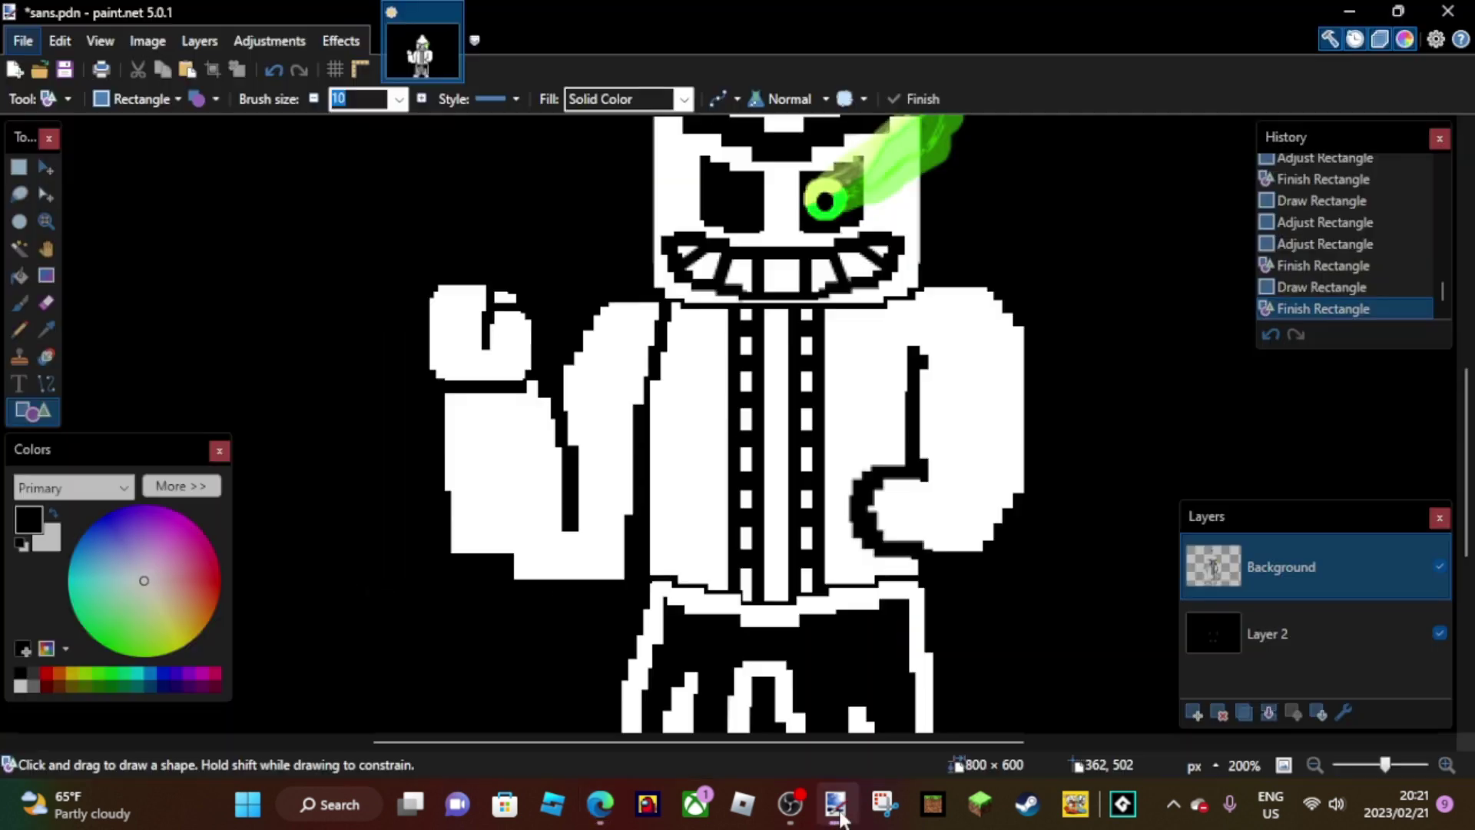
- Draw a vertical white bone shaft about 13 × 56 pixels in the empty space above the raised hand
scroll(691, 461, up, 3)
click(46, 222)
right_click(614, 461)
mouse_move(753, 307)
mouse_down()
mouse_move(615, 749)
mouse_move(536, 750)
mouse_up()
click(32, 411)
mouse_move(633, 312)
mouse_down()
mouse_move(693, 458)
mouse_move(664, 538)
mouse_move(683, 511)
mouse_up()
key(x)
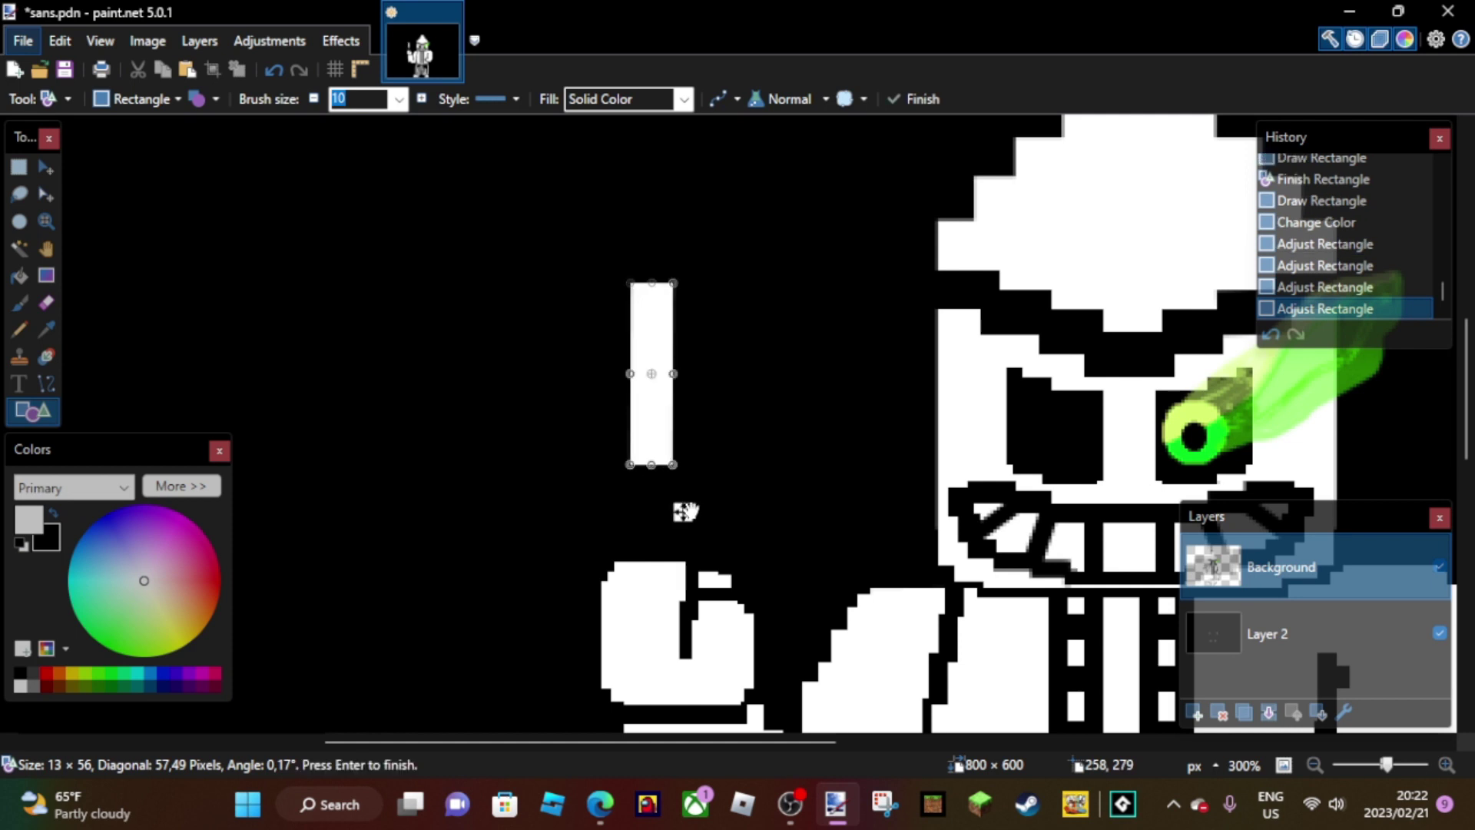
key(Return)
- Add a pair of white square knobs to each end of the bone shaft, leaving a small notch between them
drag(597, 260, 650, 312)
drag(650, 487, 598, 455)
drag(655, 257, 711, 312)
mouse_move(663, 432)
mouse_down()
mouse_move(709, 487)
mouse_move(686, 443)
mouse_up()
key(Return)
- Copy the bone and paste two duplicates, placing one tilted on each side of the upright bone
key(s)
drag(580, 242, 722, 503)
click(186, 72)
drag(737, 431, 800, 412)
drag(757, 362, 826, 423)
key(Return)
key(ctrl+v)
drag(653, 373, 452, 398)
drag(323, 538, 369, 538)
key(ctrl+d)
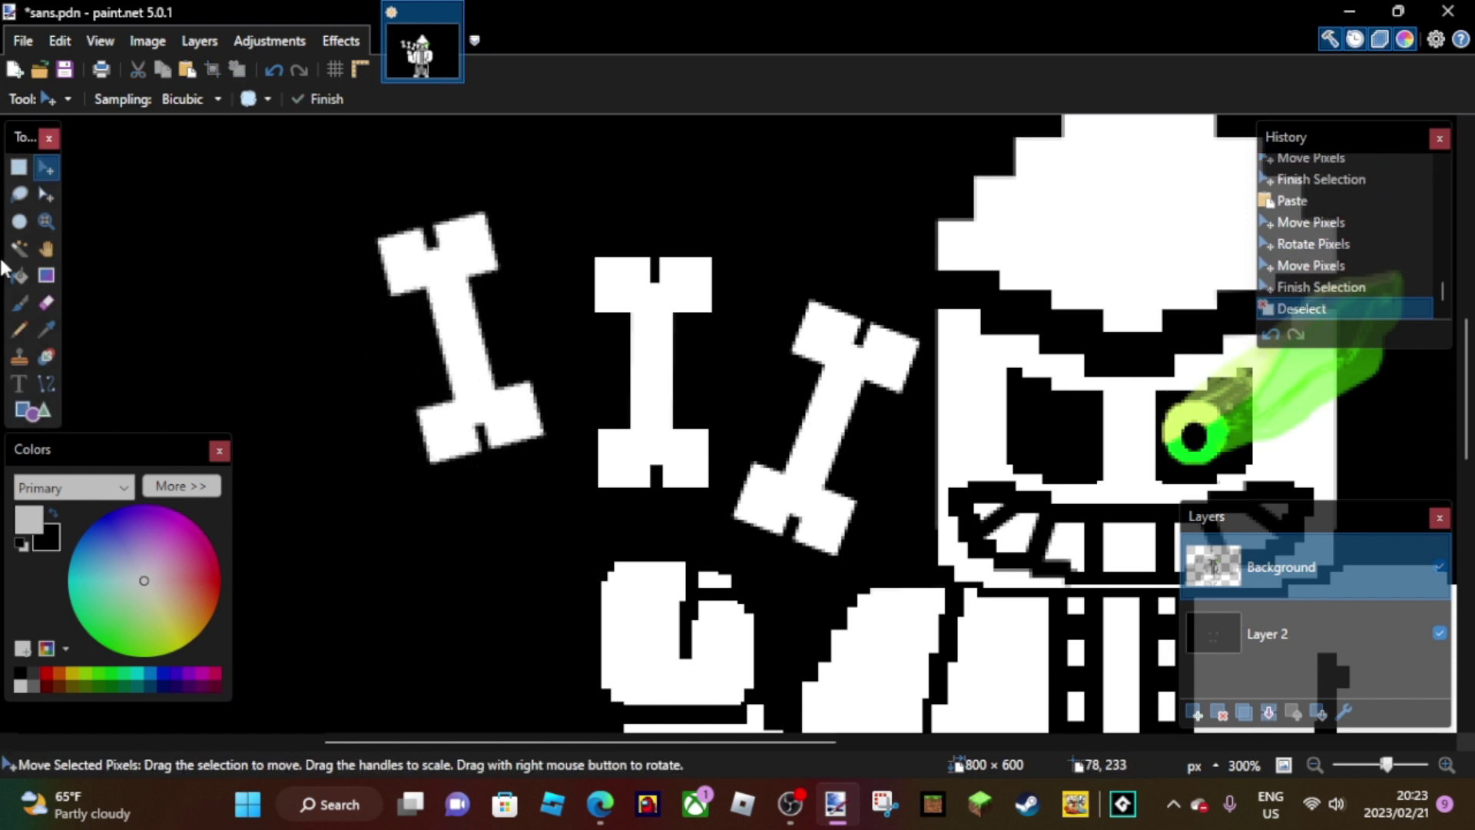
- Draw a large white block in the empty area to the left of the leftmost bone
key(z)
key(ctrl+0)
scroll(833, 592, down, 2)
right_click(822, 566)
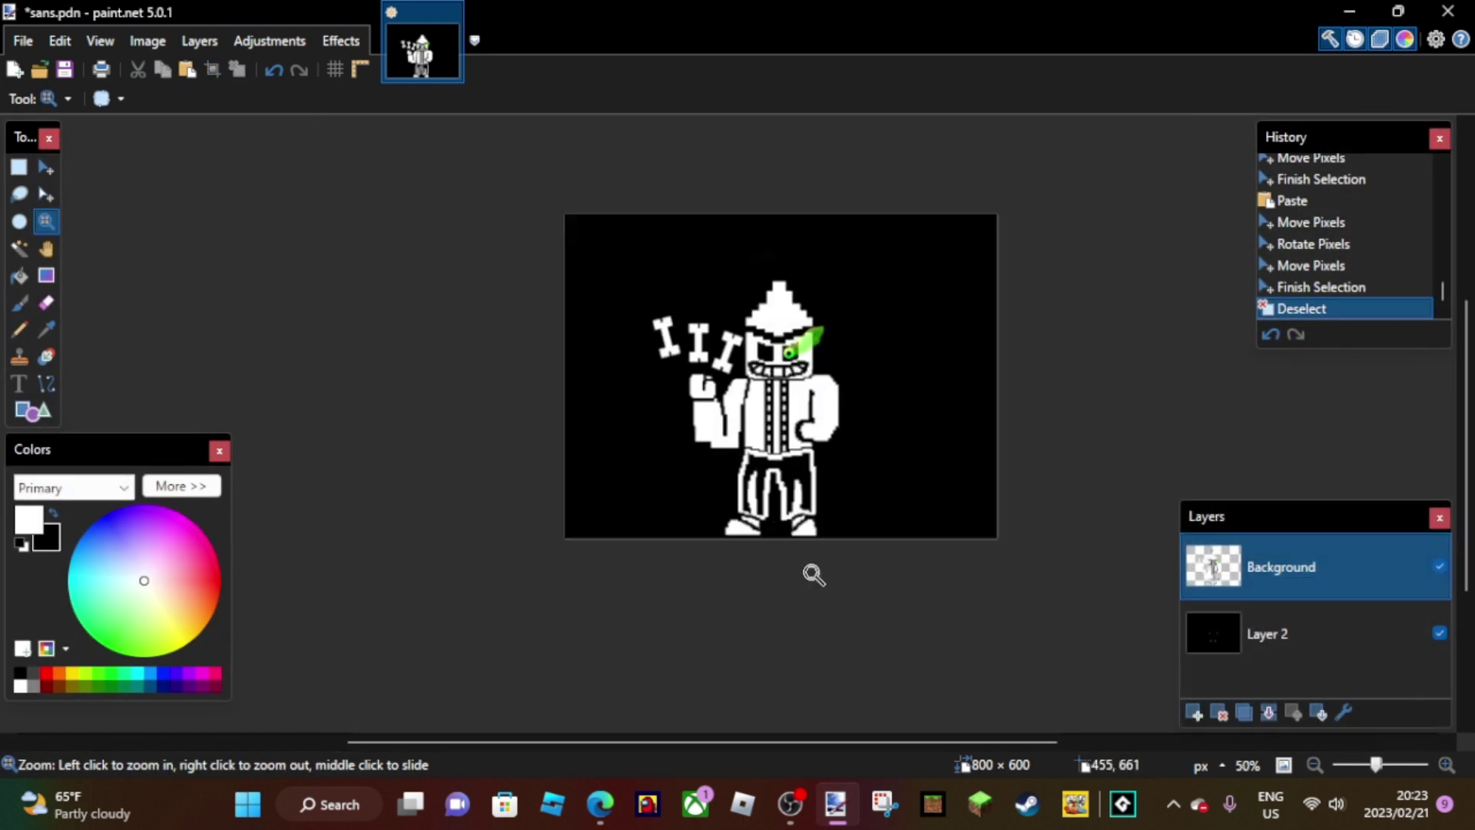
click(964, 397)
scroll(566, 438, left, 3)
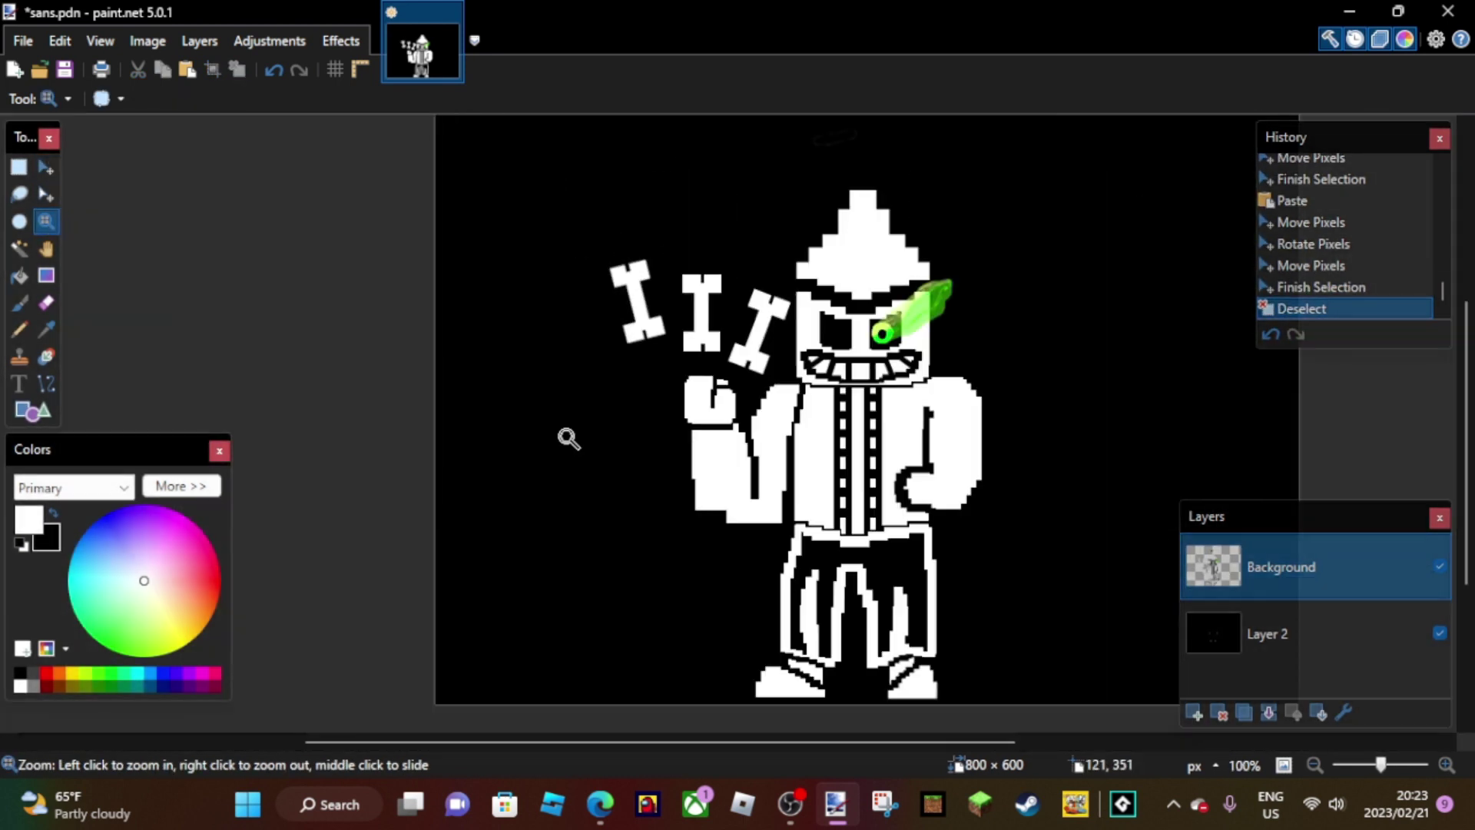
click(568, 438)
click(623, 457)
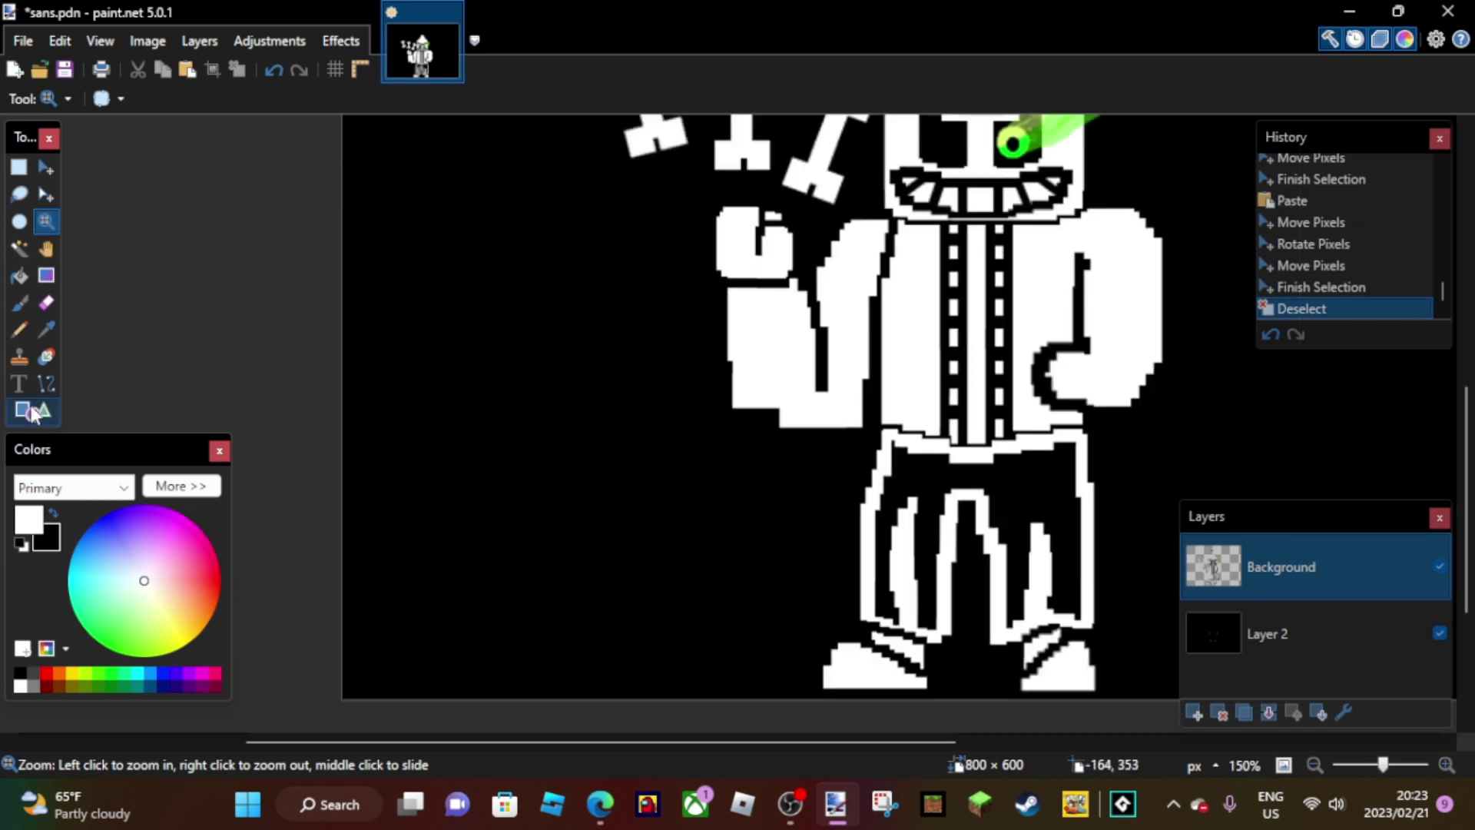
key(o)
scroll(538, 430, up, 2)
scroll(355, 399, left, 2)
mouse_move(341, 381)
mouse_down()
mouse_move(627, 673)
mouse_move(597, 615)
mouse_up()
mouse_move(484, 362)
mouse_down()
mouse_move(633, 425)
mouse_move(390, 410)
mouse_move(440, 408)
mouse_up()
key(Return)
- Cut the white block's upper edge into steps descending toward the bones with black rectangles
key(x)
drag(367, 363, 449, 394)
key(Return)
mouse_move(543, 427)
mouse_down()
mouse_move(636, 451)
mouse_move(665, 477)
mouse_move(619, 471)
mouse_up()
key(Return)
drag(326, 366, 373, 376)
click(11, 304)
scroll(428, 602, down, 3)
key(o)
key(x)
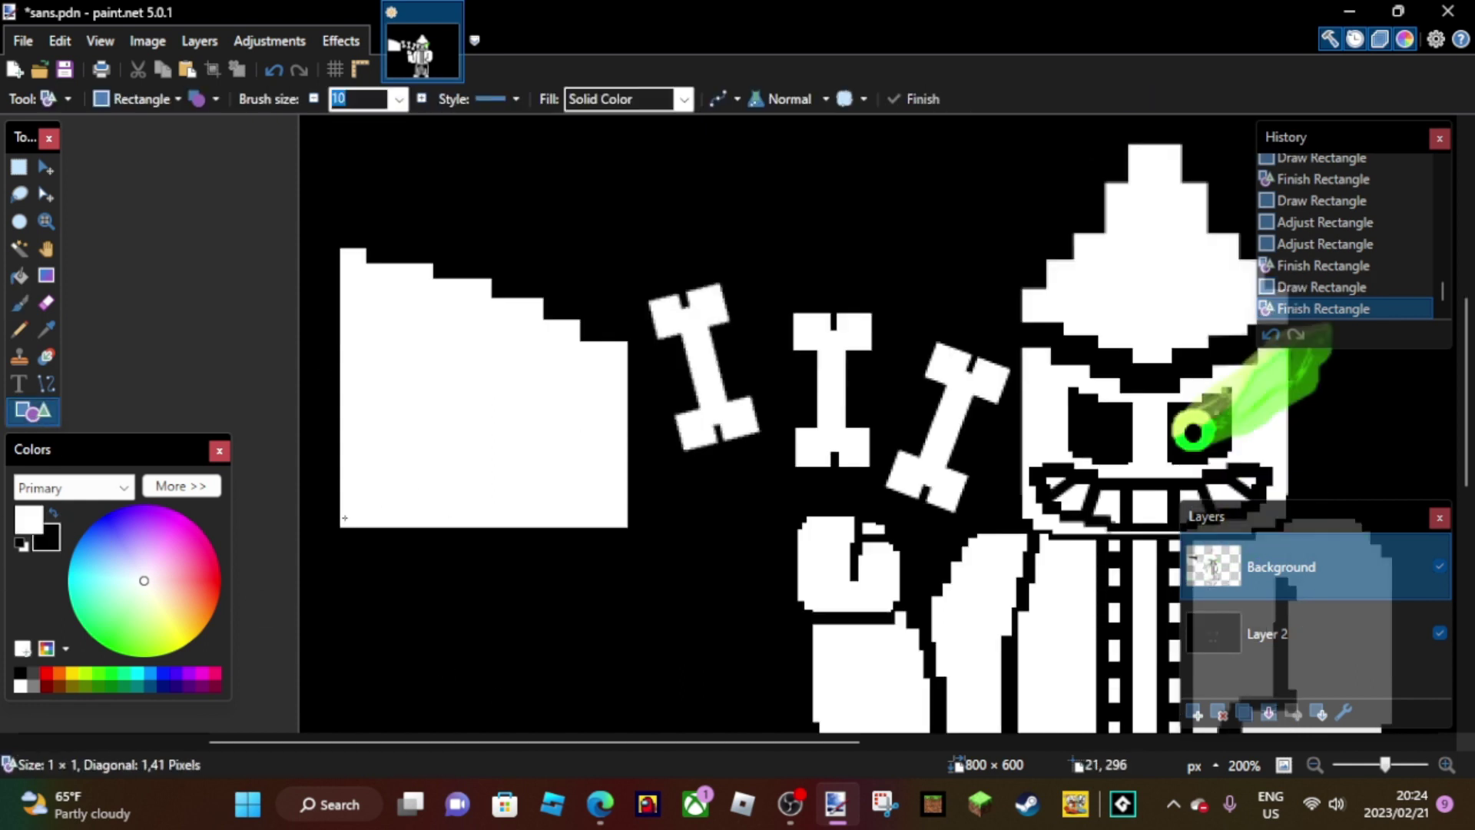
- Extend the block downward with white rectangles forming a stepped lower edge, and fill the enclosed gap with white
drag(340, 516, 382, 544)
mouse_move(615, 537)
mouse_down()
mouse_move(626, 596)
mouse_move(654, 618)
mouse_up()
key(Return)
drag(406, 550, 455, 581)
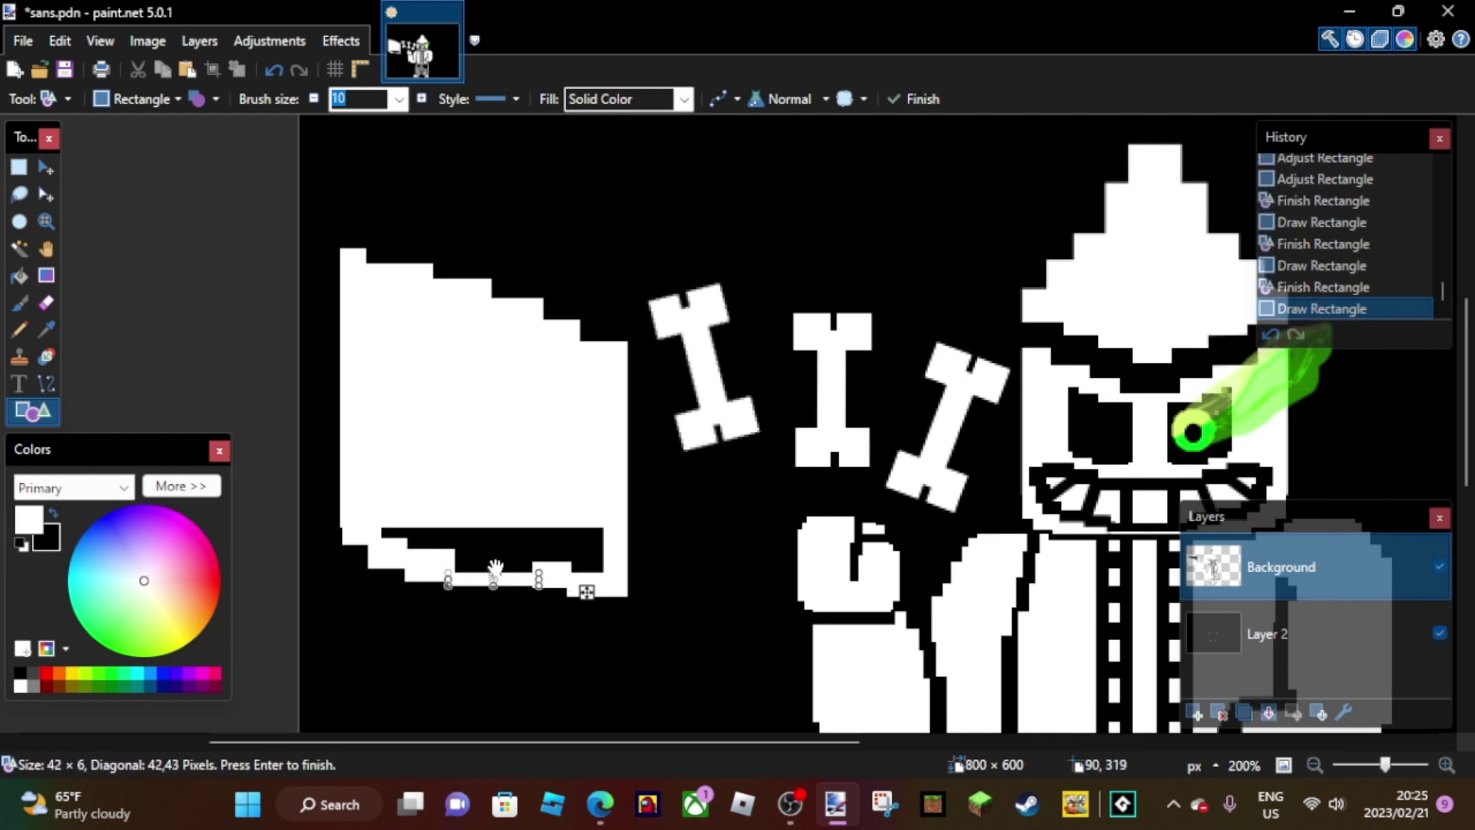
key(f)
click(542, 542)
- Square off the block's upper edge with a white rectangle about 132 × 43 pixels
key(o)
drag(374, 257, 619, 345)
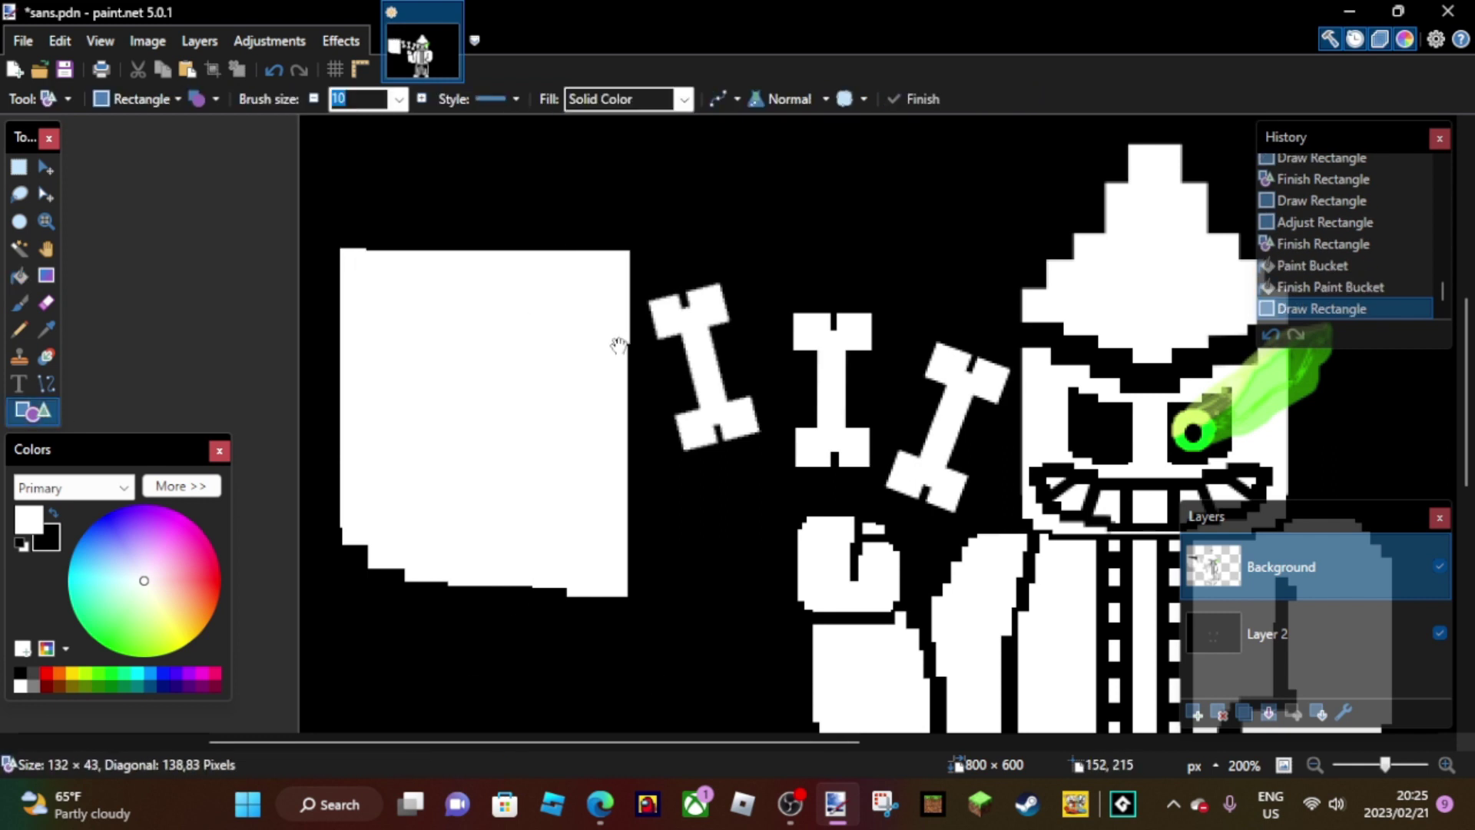
drag(487, 249, 440, 259)
- Place small stepped black rectangles at the block's upper edge and near its upper right corner
click(20, 302)
key(x)
click(33, 411)
drag(624, 301, 612, 292)
drag(432, 256, 467, 271)
drag(611, 297, 592, 287)
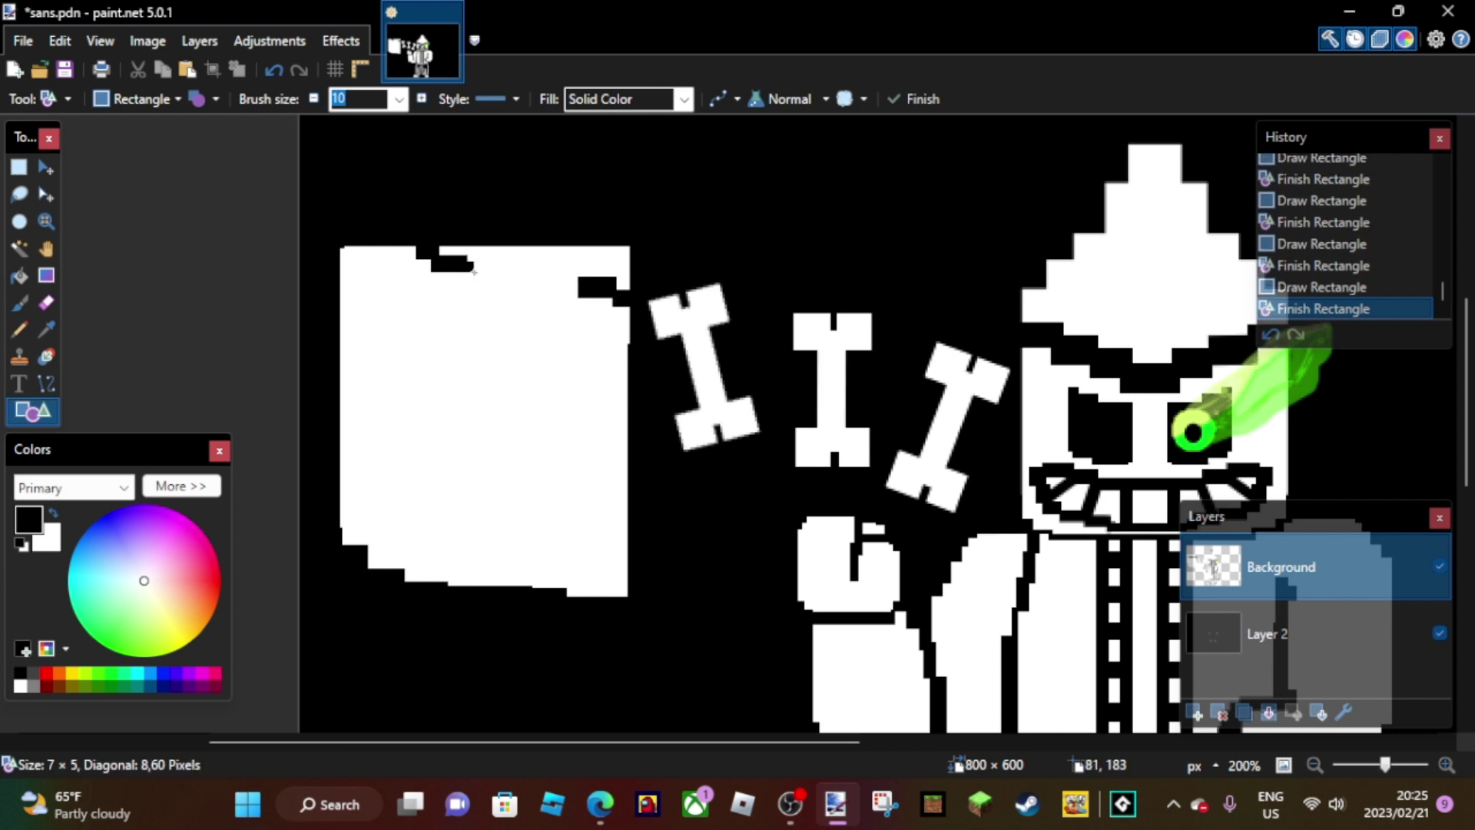
drag(474, 270, 489, 280)
- Join the black pieces into one stepped line across the block and extend the line along the top edge
click(19, 302)
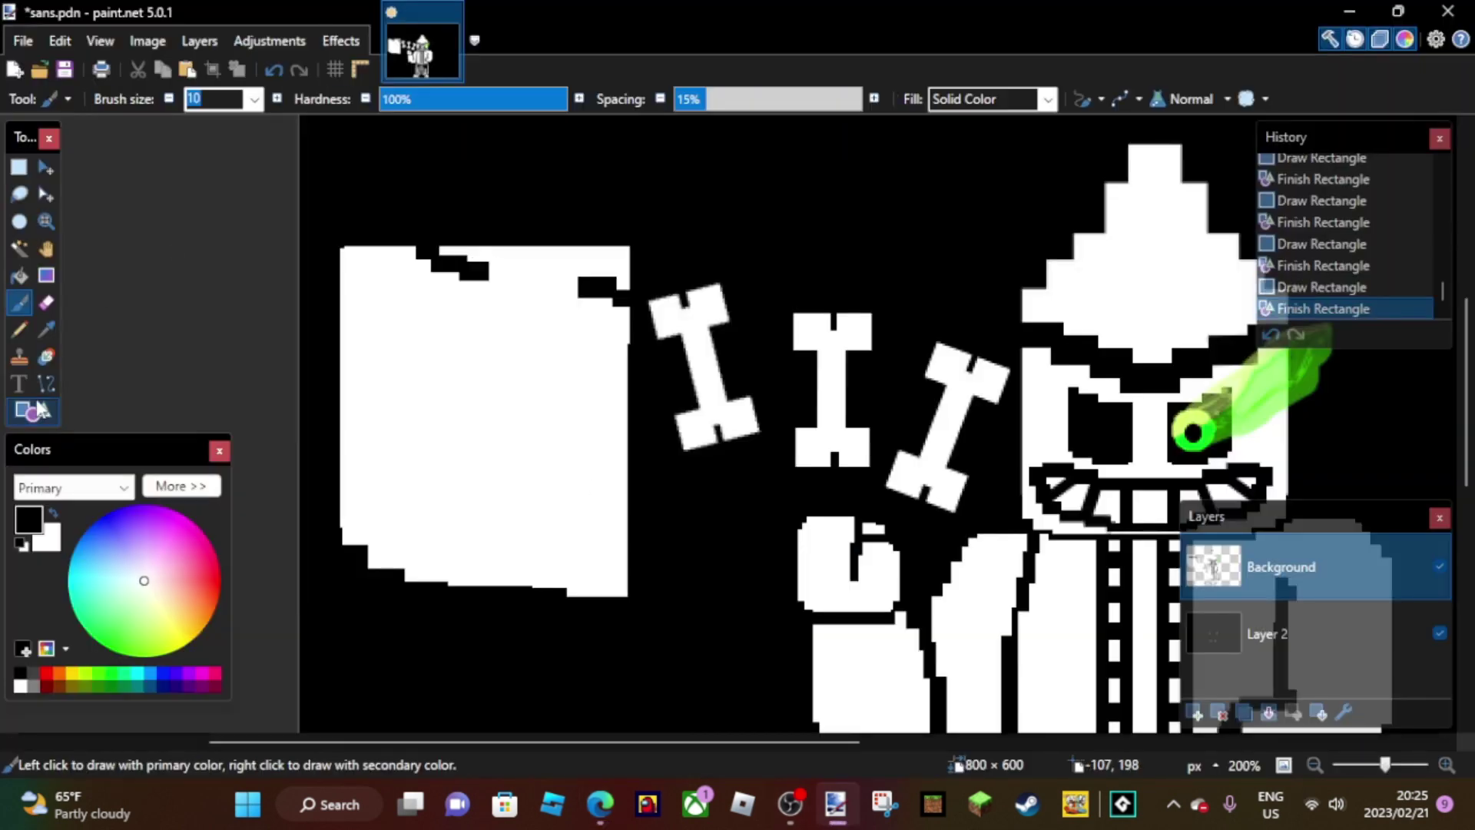
click(40, 410)
drag(480, 271, 591, 298)
key(Return)
drag(384, 246, 417, 254)
key(Return)
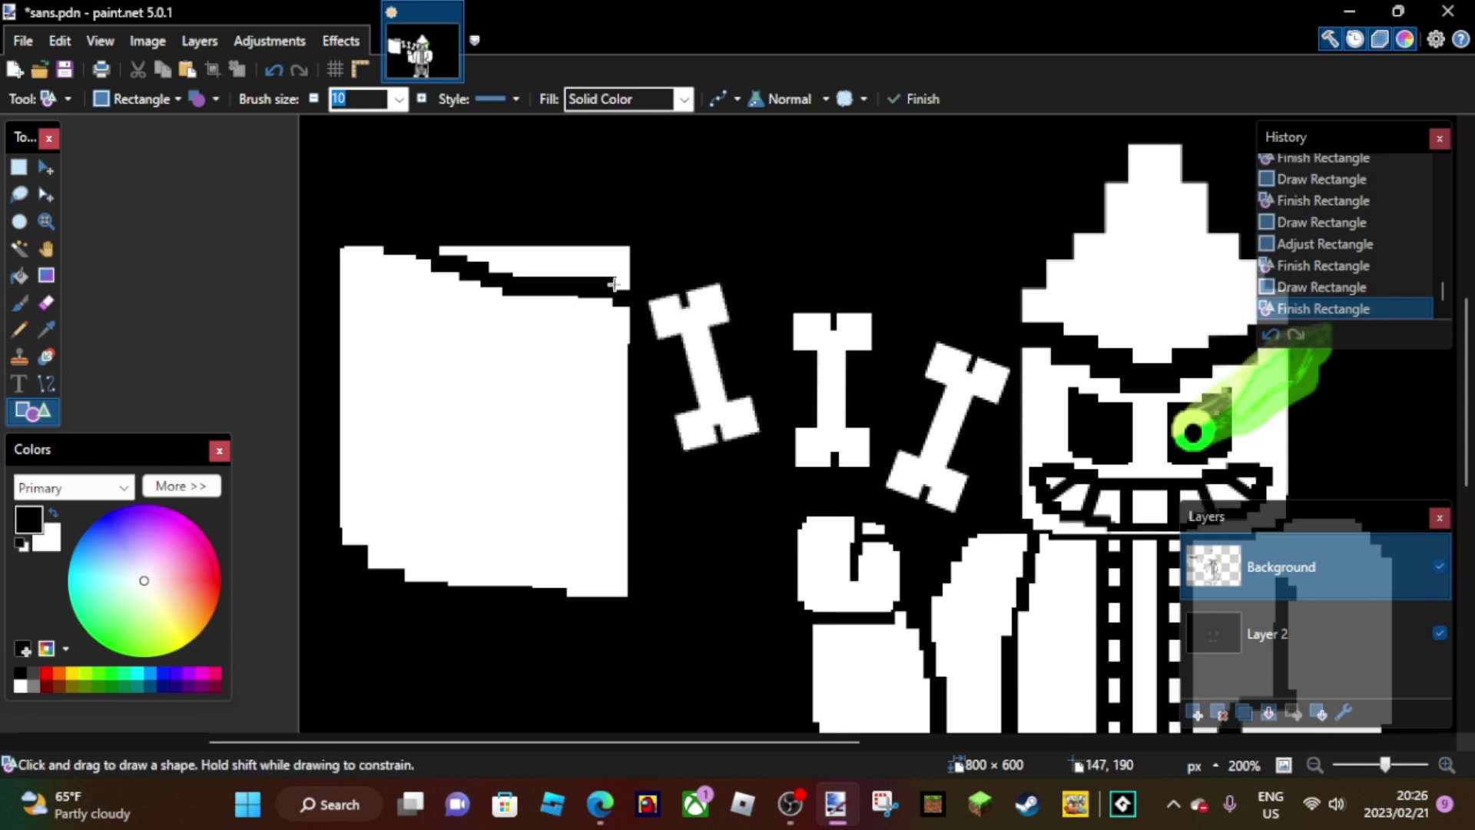
- Trim the right end of the white strip above the stepped line with a black rectangle and a brush dab
mouse_move(613, 265)
mouse_down()
mouse_move(560, 227)
mouse_move(576, 240)
mouse_move(517, 230)
mouse_move(563, 253)
mouse_up()
key(Return)
click(19, 302)
click(624, 252)
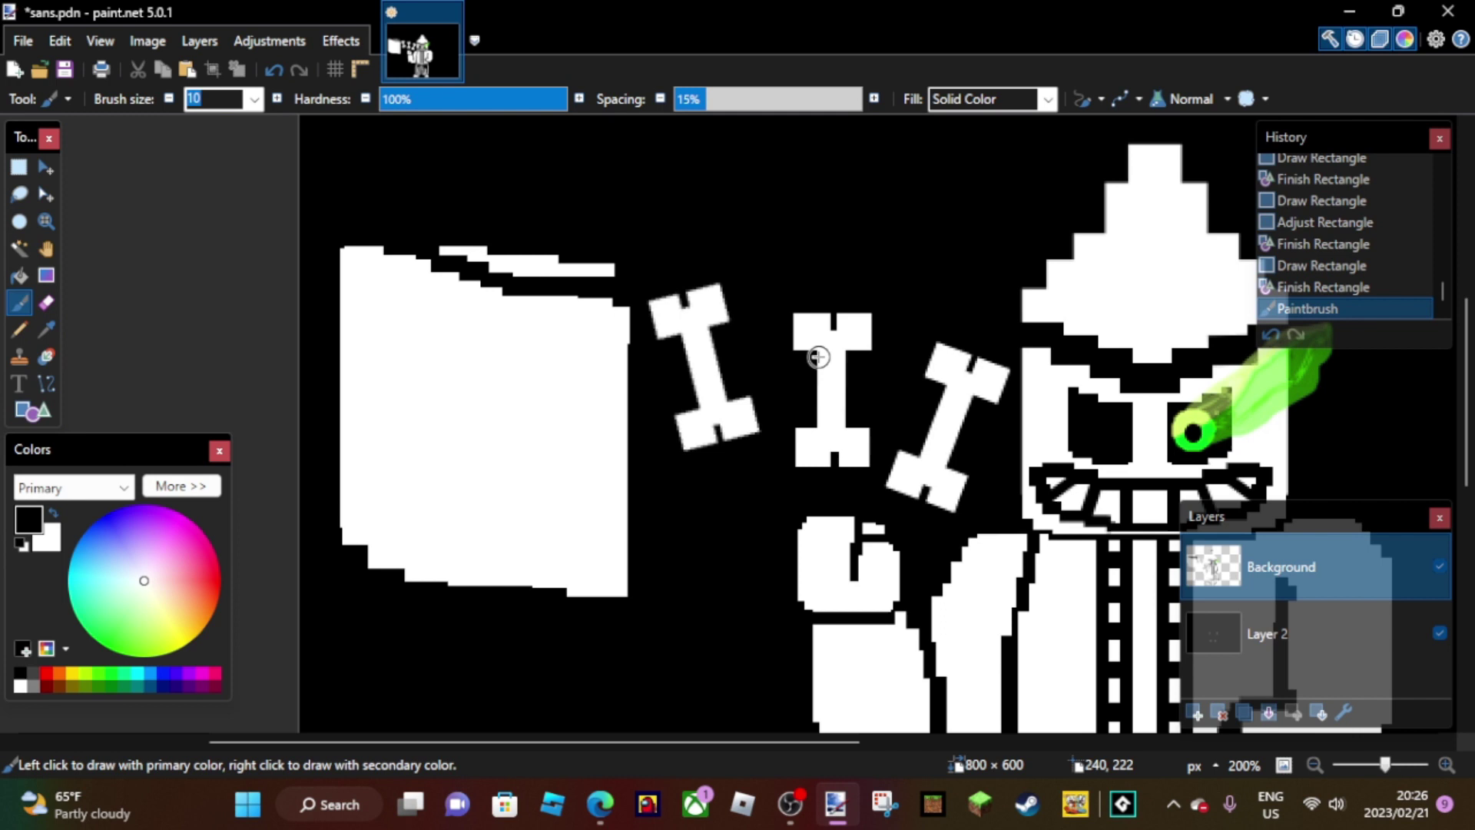
- Shorten the white block by copying its lower part and pasting it slightly higher
click(44, 405)
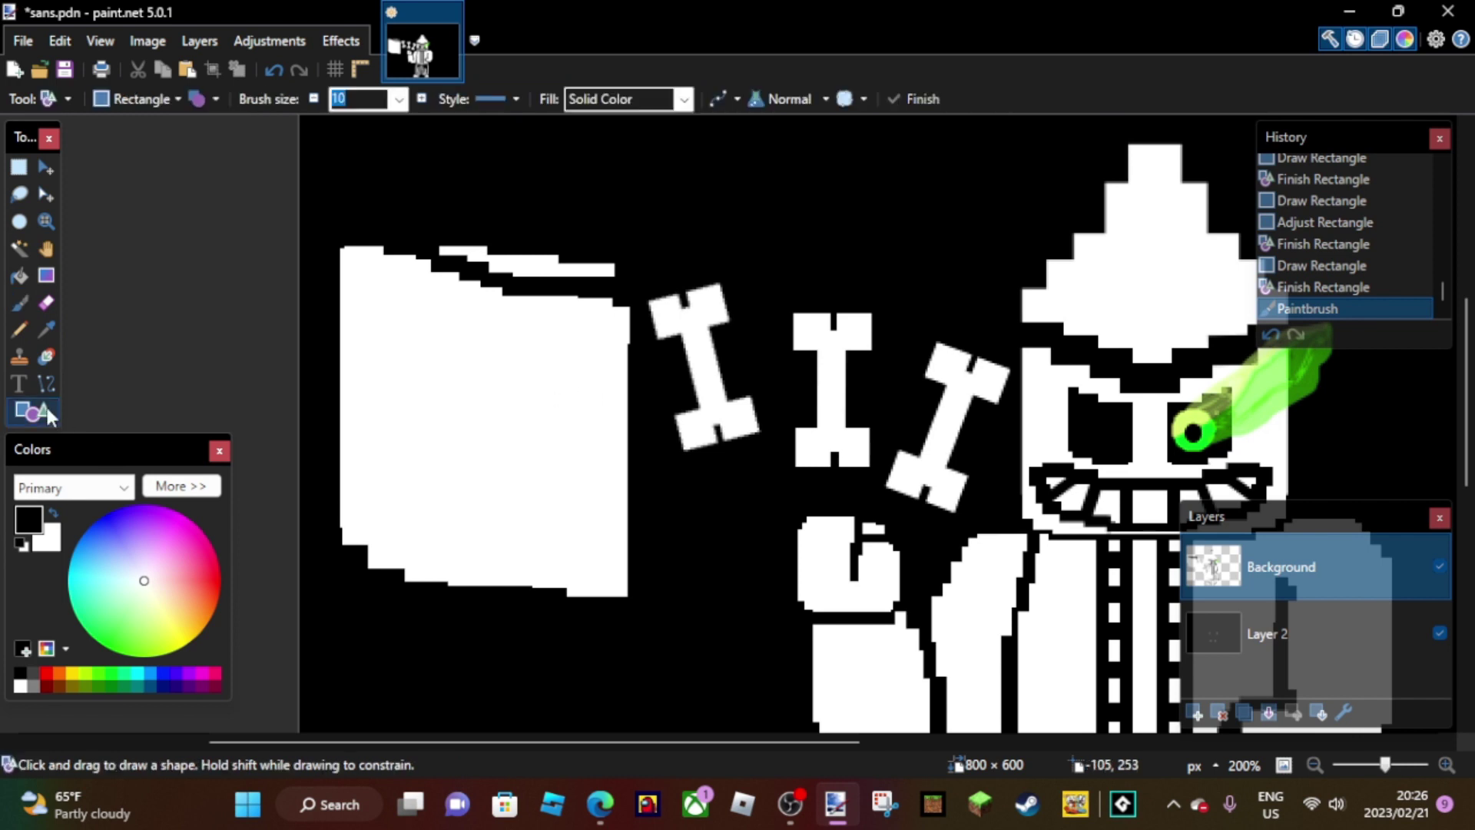
scroll(560, 520, down, 2)
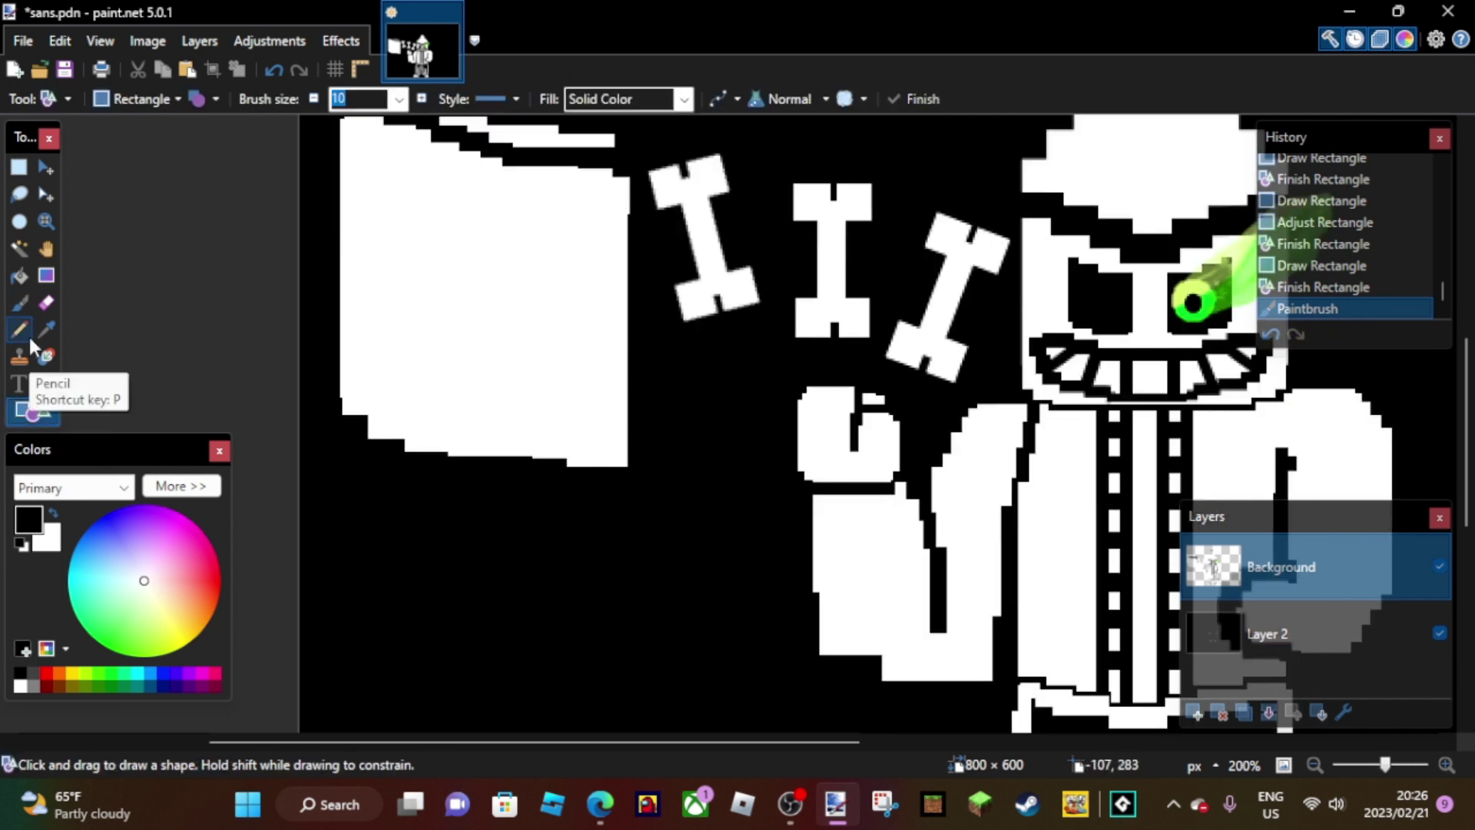
click(19, 167)
drag(319, 329, 642, 527)
key(ctrl+c)
key(ctrl+v)
drag(517, 470, 515, 422)
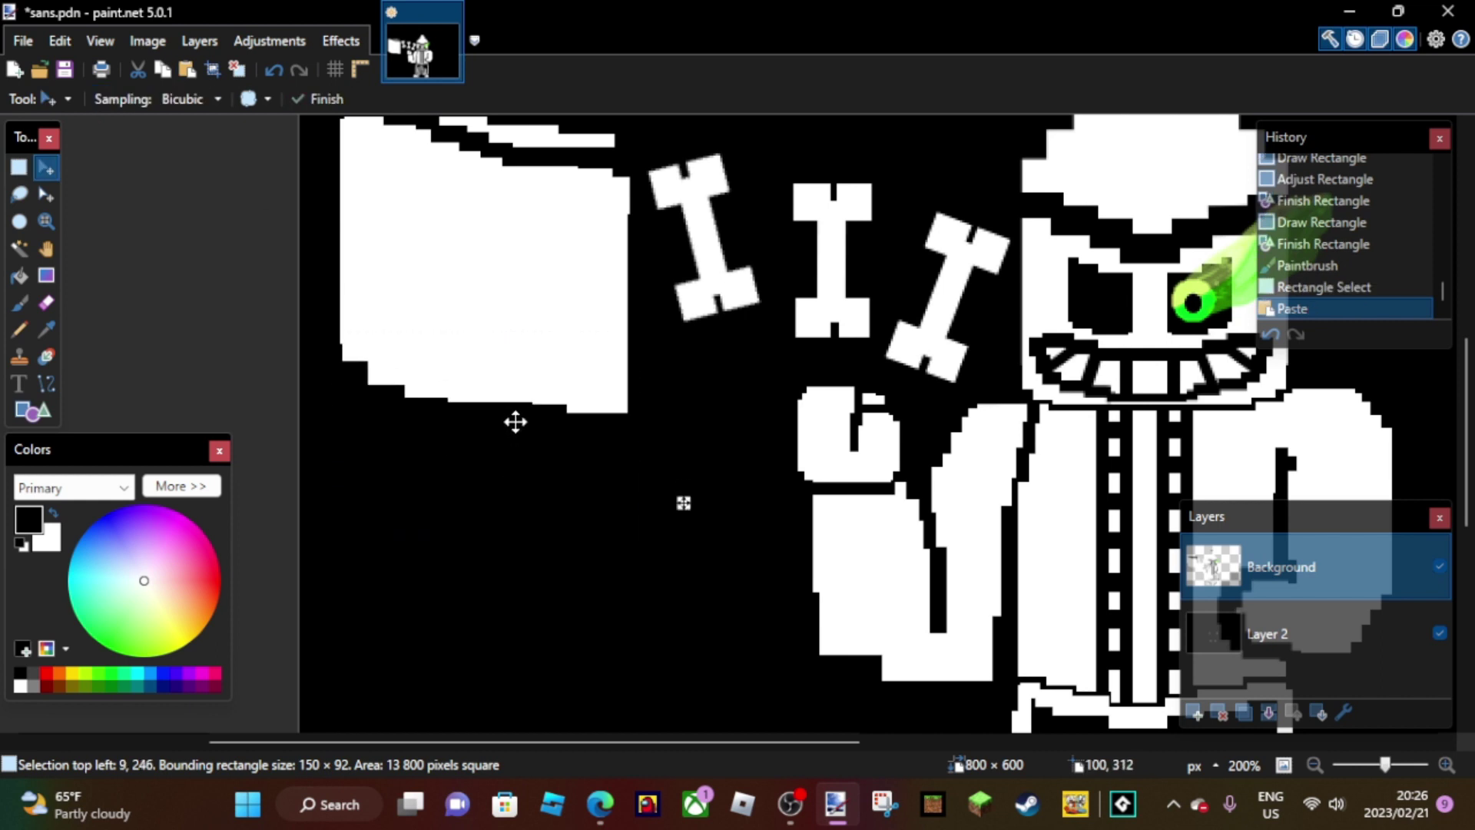
key(ctrl+d)
- Draw a second black band across the block below the first, with its left end stepping upward
scroll(527, 425, up, 2)
click(32, 411)
mouse_move(339, 298)
mouse_down()
mouse_move(371, 322)
mouse_move(631, 351)
mouse_up()
drag(438, 342, 362, 323)
key(Return)
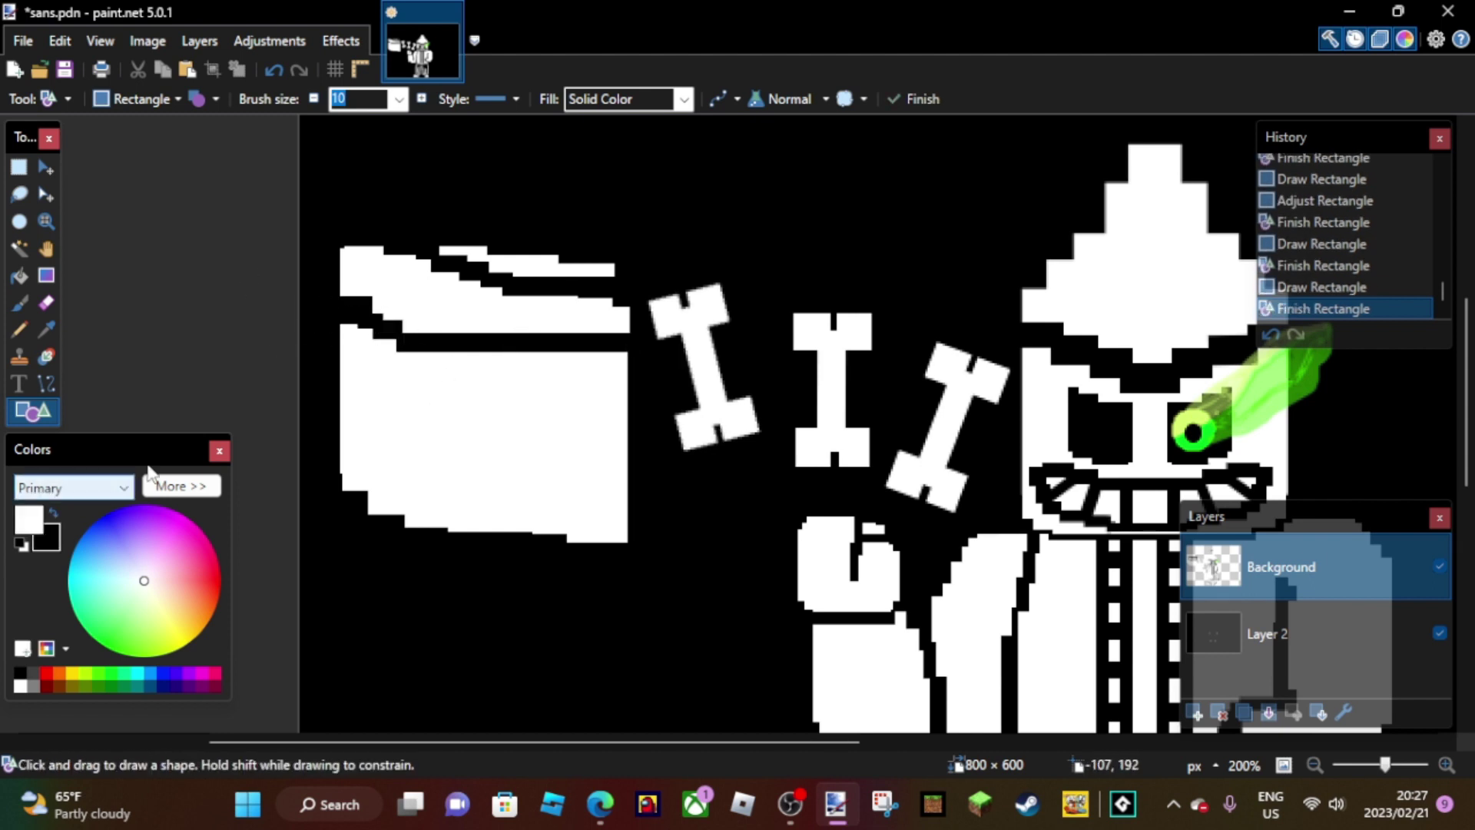
key(ctrl+z)
drag(338, 317, 374, 319)
key(Return)
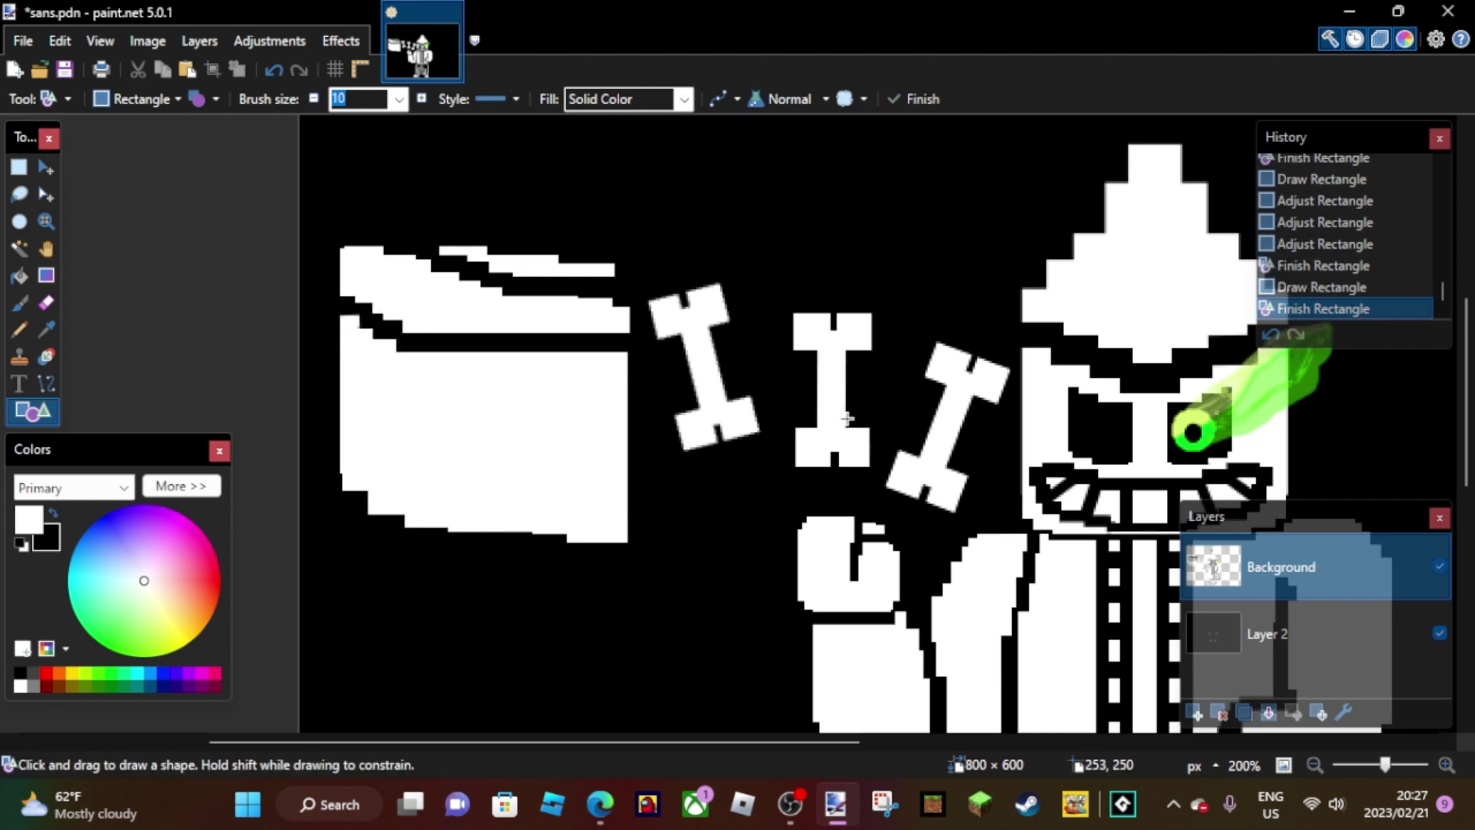
- Draw a stepped U-shaped black eye outline with a short bridge on its right, below the second band
click(20, 302)
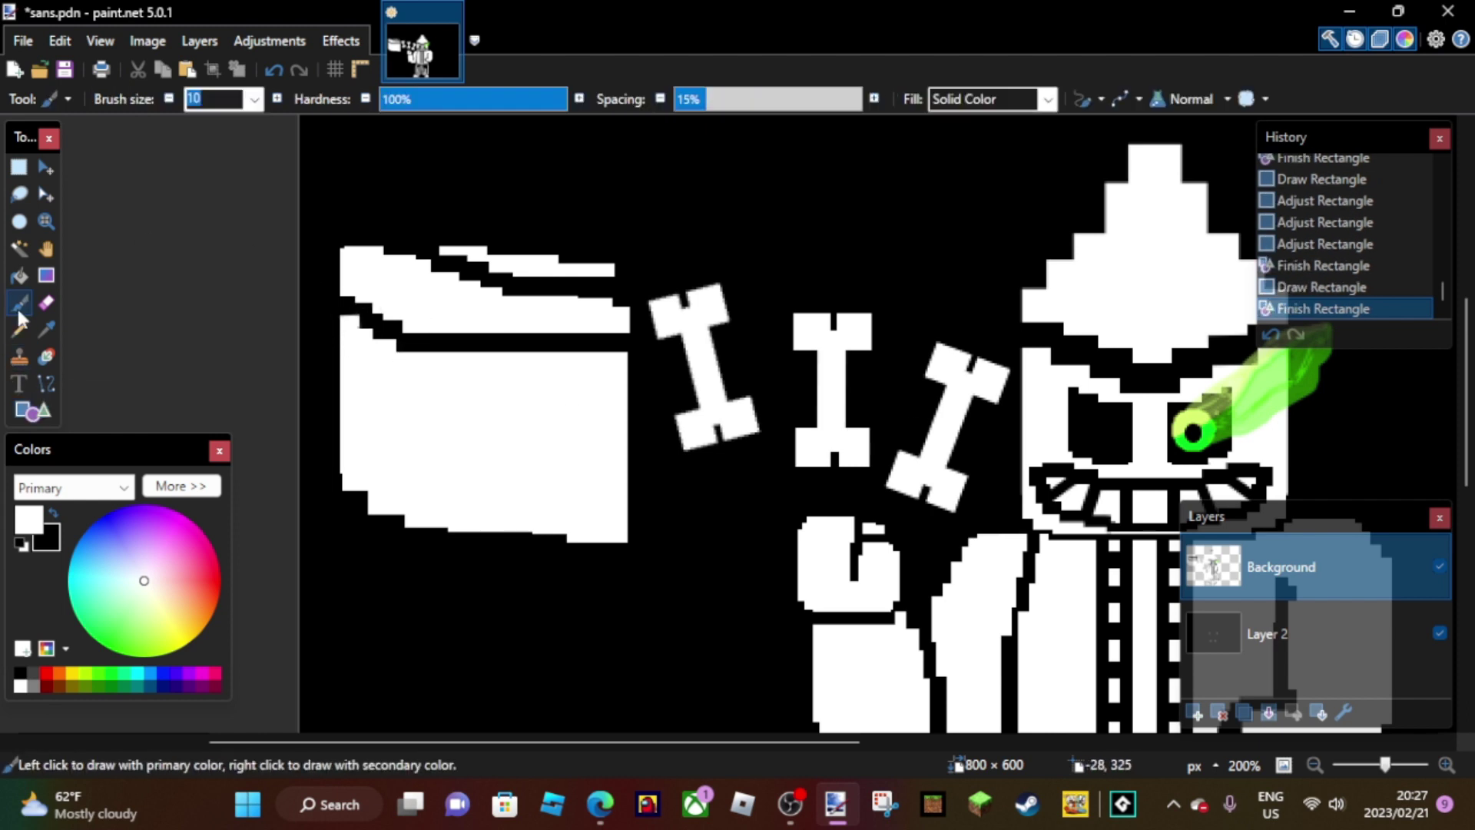
click(34, 415)
key(x)
drag(529, 387, 552, 397)
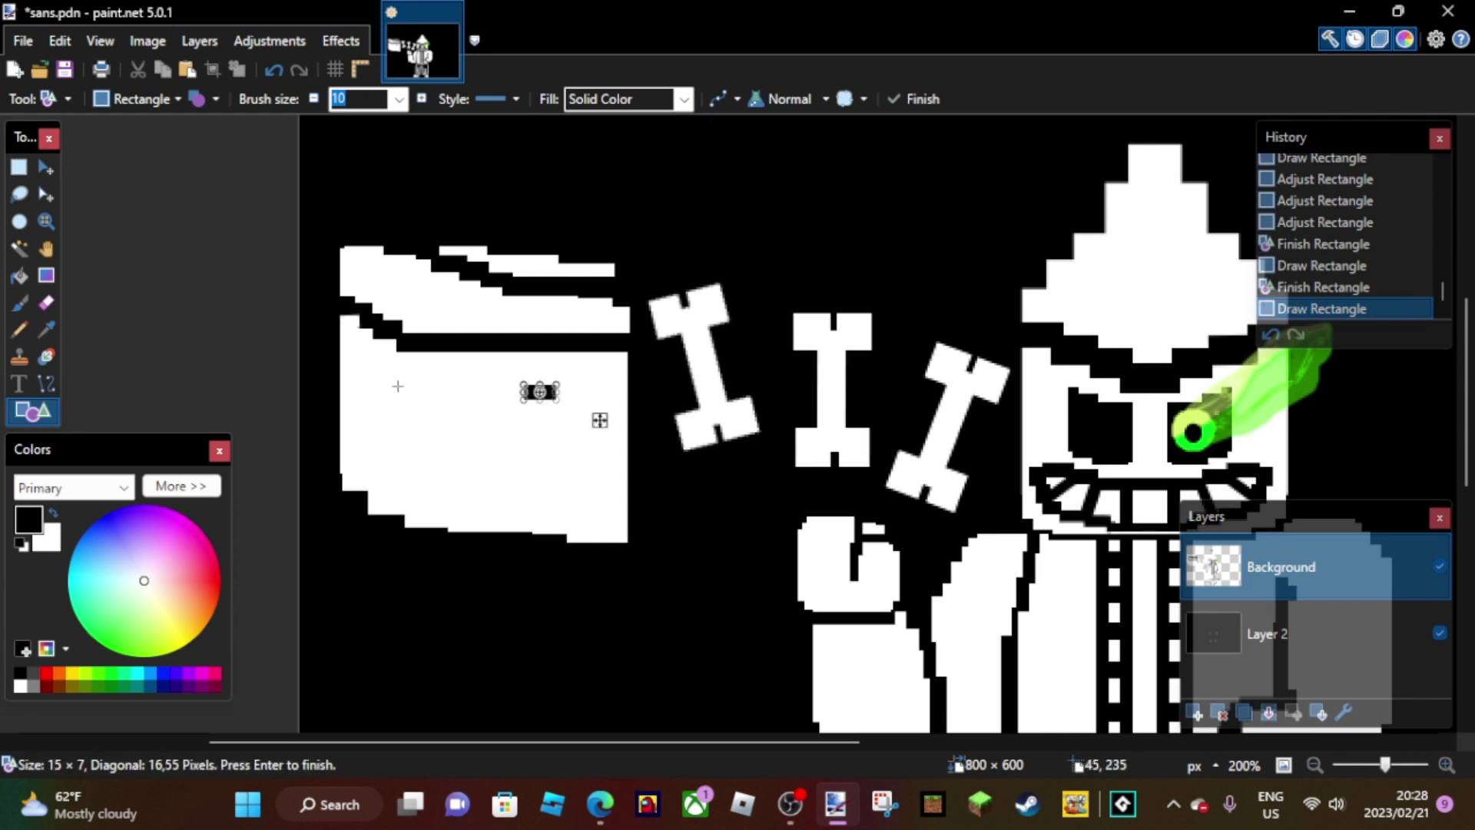
drag(397, 380, 419, 418)
drag(519, 395, 527, 417)
key(Return)
drag(412, 408, 424, 434)
drag(503, 404, 512, 437)
mouse_move(421, 419)
mouse_down()
mouse_move(445, 454)
mouse_move(514, 455)
mouse_move(501, 455)
mouse_up()
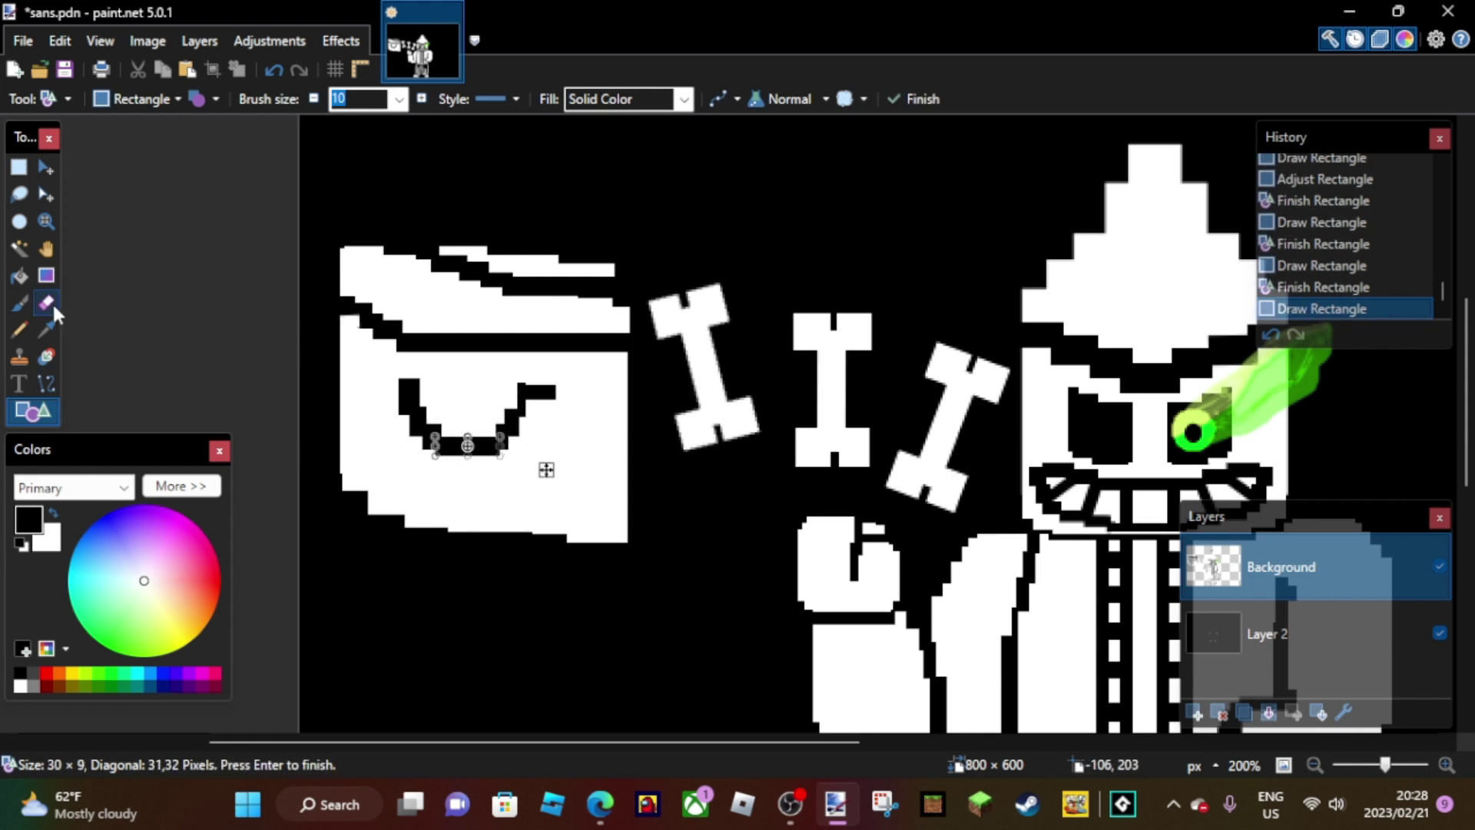
- Copy the U-shaped eye outline and paste a narrower duplicate between the bridge and the block's right edge
click(18, 166)
drag(394, 377, 626, 419)
key(ctrl+c)
key(ctrl+v)
mouse_move(526, 419)
mouse_down()
mouse_move(560, 427)
mouse_move(543, 440)
mouse_up()
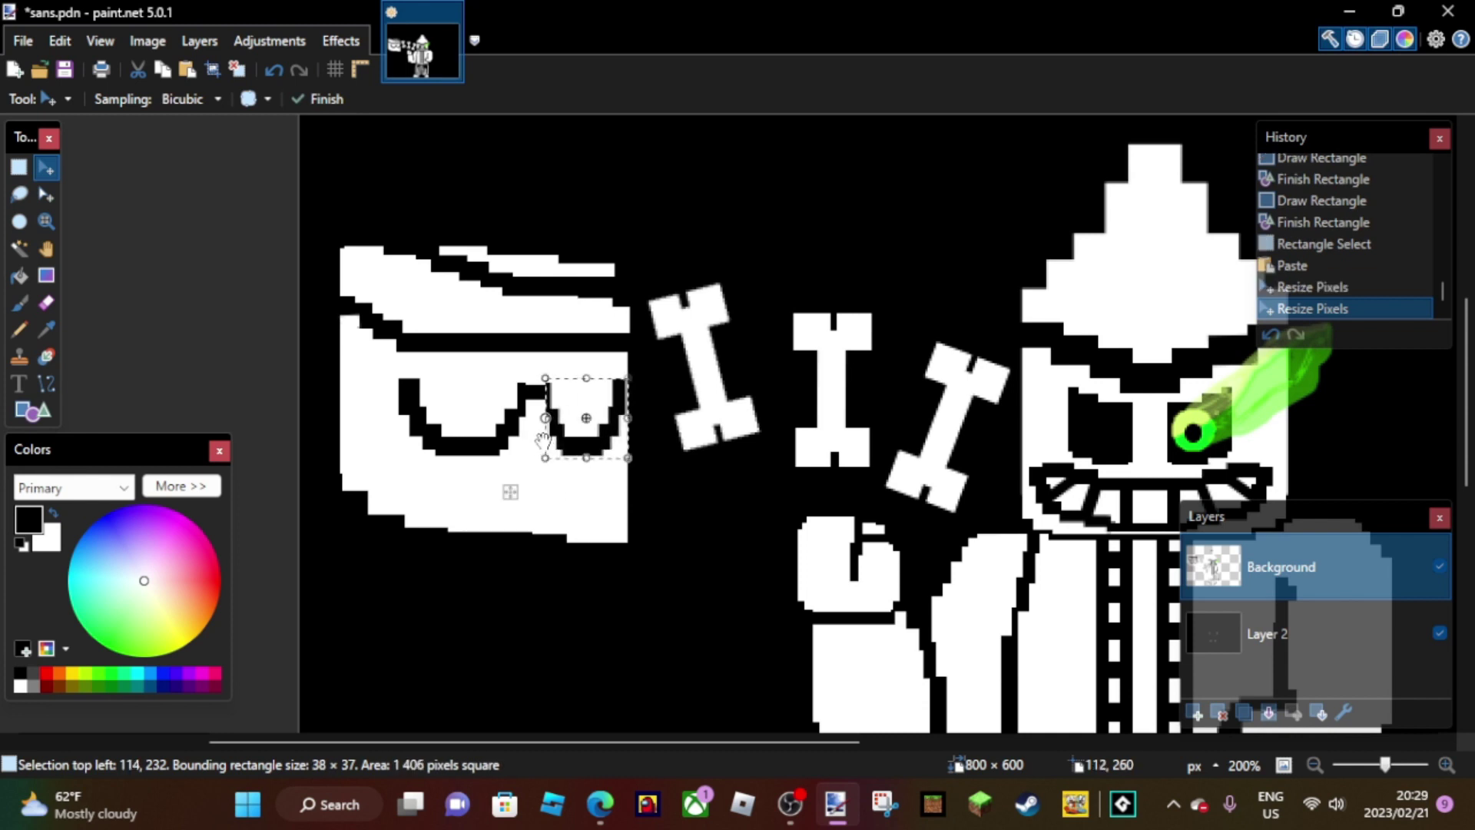
key(ctrl+d)
- Copy the stepped left end of the second band and paste it lower, leading toward the first eye outline
click(19, 167)
mouse_move(353, 322)
mouse_down()
mouse_move(403, 364)
mouse_move(393, 408)
mouse_up()
key(ctrl+c)
key(ctrl+v)
key(ctrl+d)
drag(382, 355, 413, 392)
- Close the gaps at the outer ends of the two eye outlines with small black rectangles
click(32, 411)
click(599, 804)
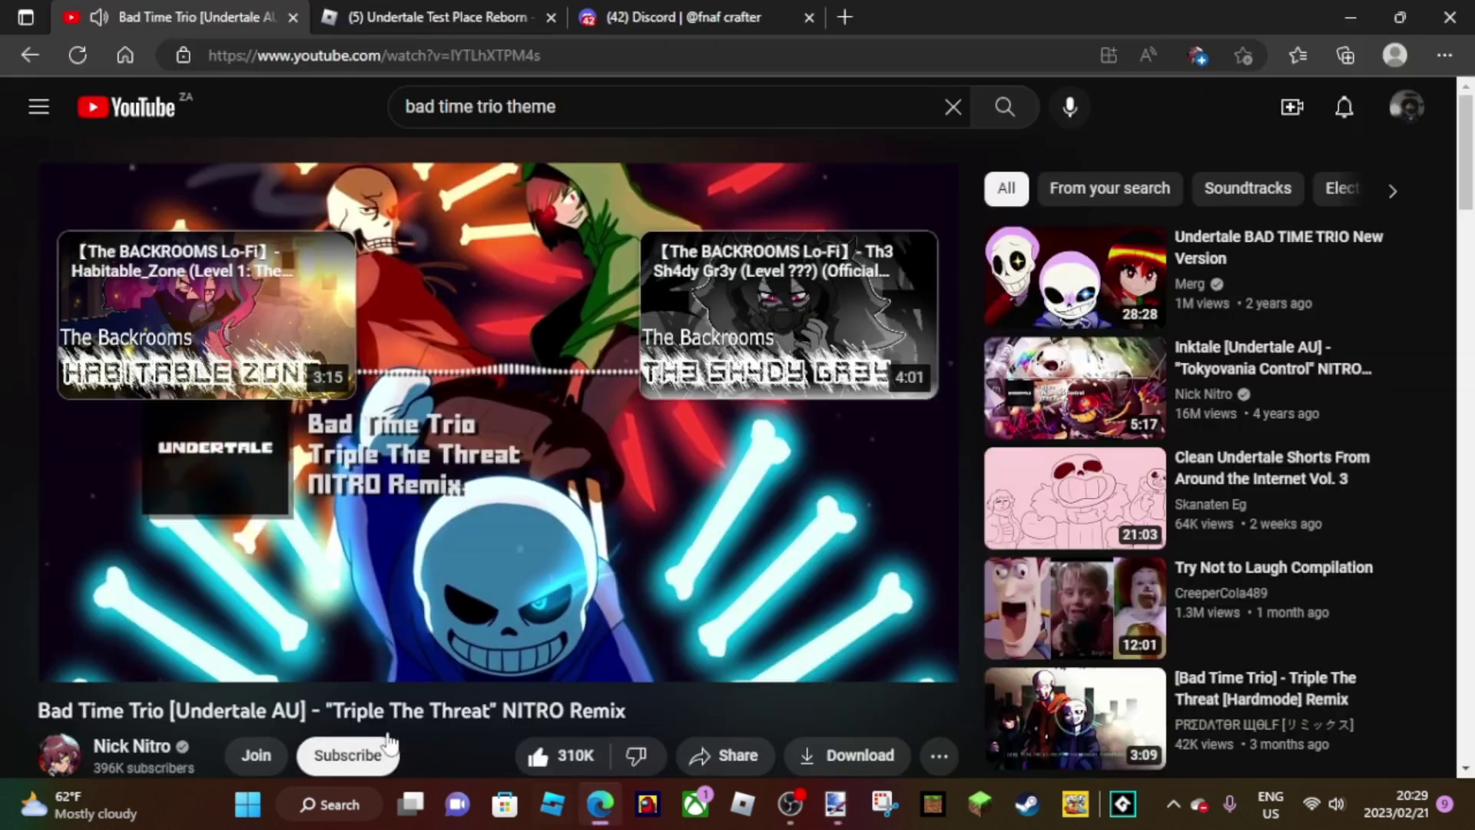
click(847, 817)
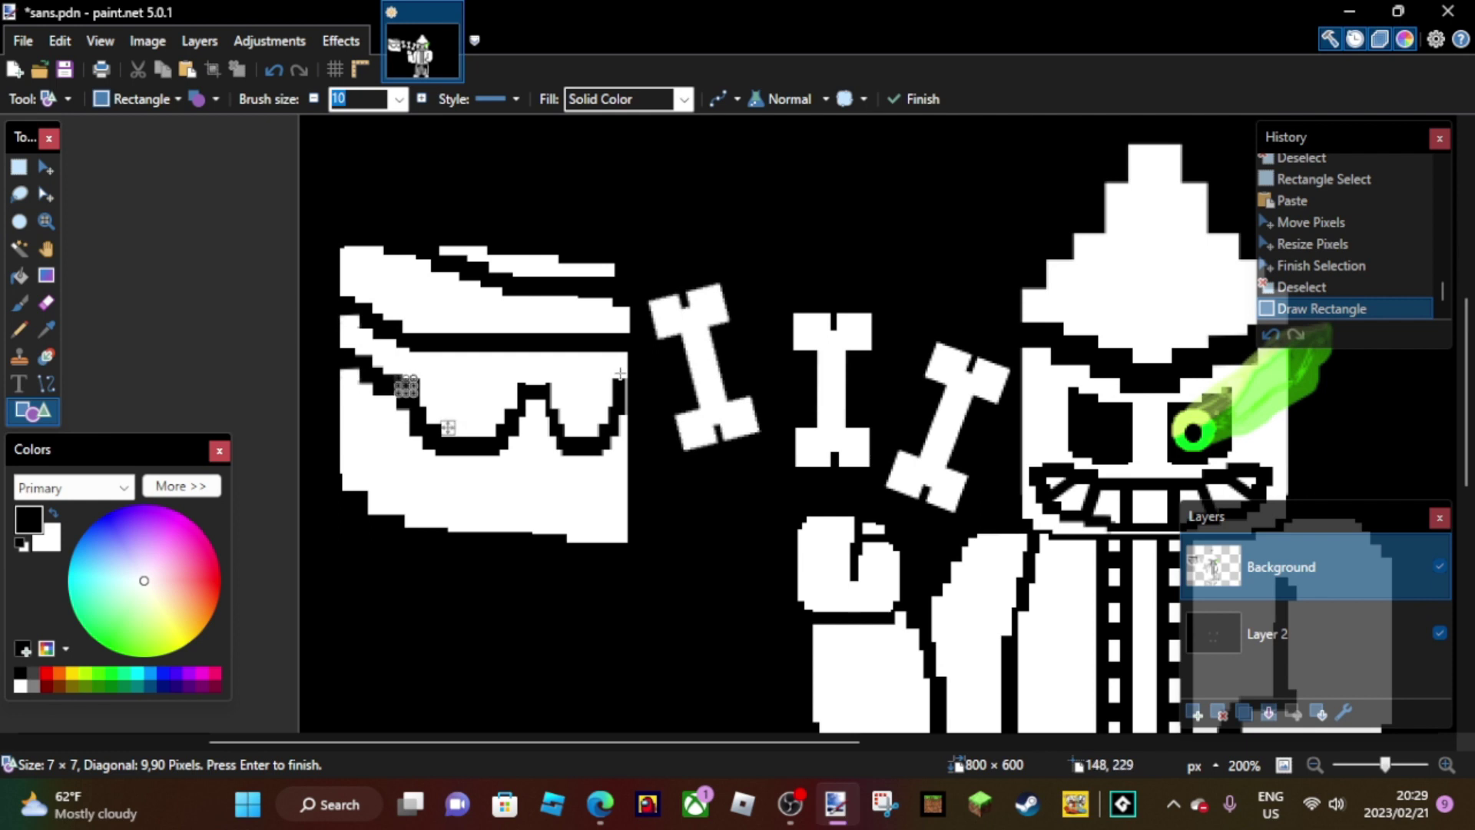
drag(621, 374, 638, 385)
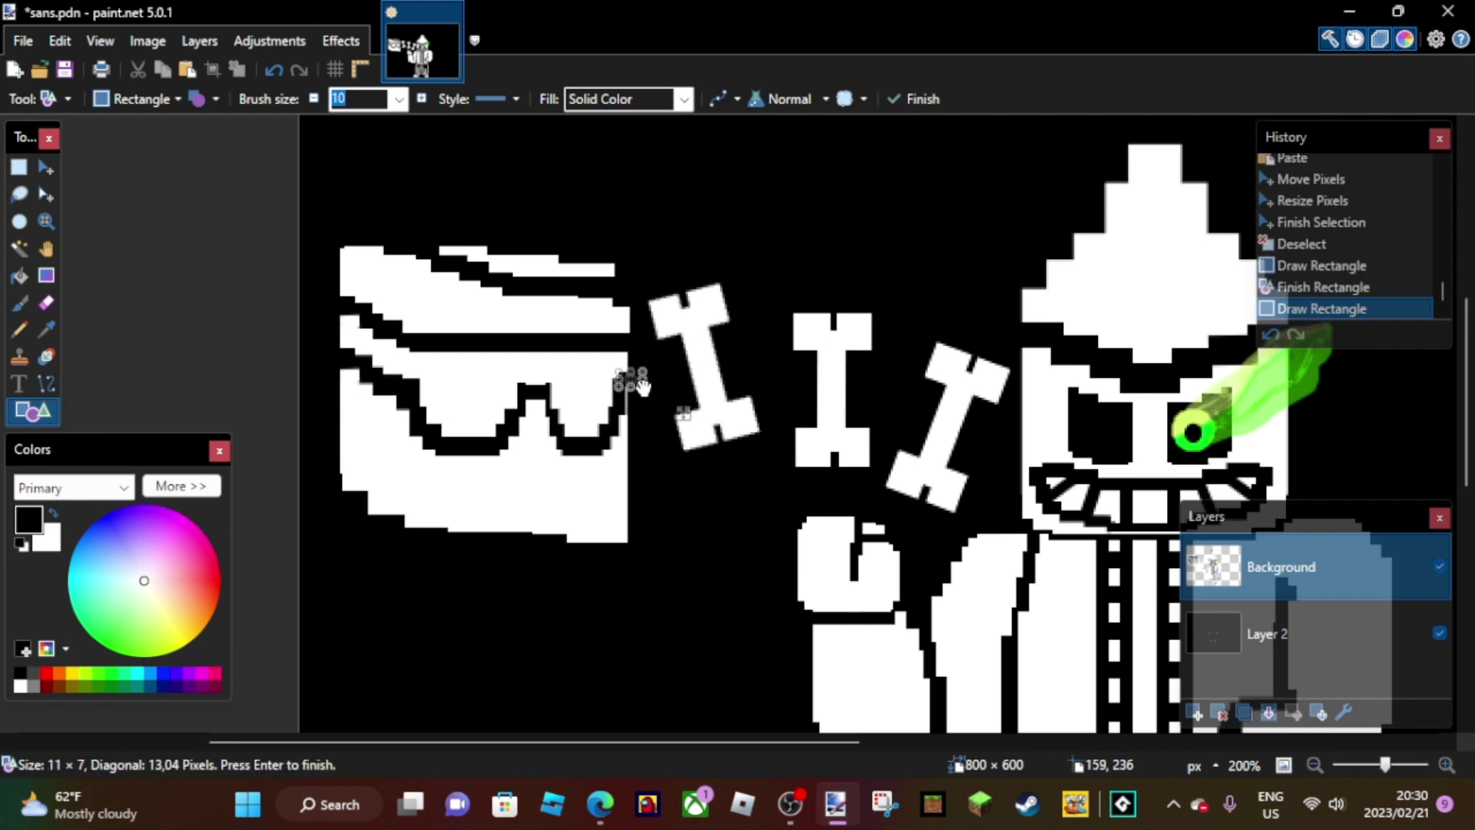
- Draw a stepped black mouth curve below the eye outlines using small rectangles
drag(377, 432, 392, 444)
drag(567, 474, 589, 487)
drag(395, 443, 414, 456)
drag(546, 463, 570, 481)
drag(610, 530, 612, 527)
mouse_move(401, 454)
mouse_down()
mouse_move(439, 456)
mouse_move(434, 472)
mouse_move(470, 495)
mouse_move(560, 488)
mouse_move(543, 490)
mouse_up()
mouse_move(419, 460)
mouse_down()
mouse_move(531, 487)
mouse_move(464, 486)
mouse_move(510, 510)
mouse_move(560, 494)
mouse_move(548, 504)
mouse_up()
key(Return)
- Copy the mouth curve area and paste a duplicate directly below the original
click(18, 166)
drag(371, 425, 608, 526)
key(ctrl+c)
key(ctrl+v)
drag(537, 490, 539, 559)
key(ctrl+d)
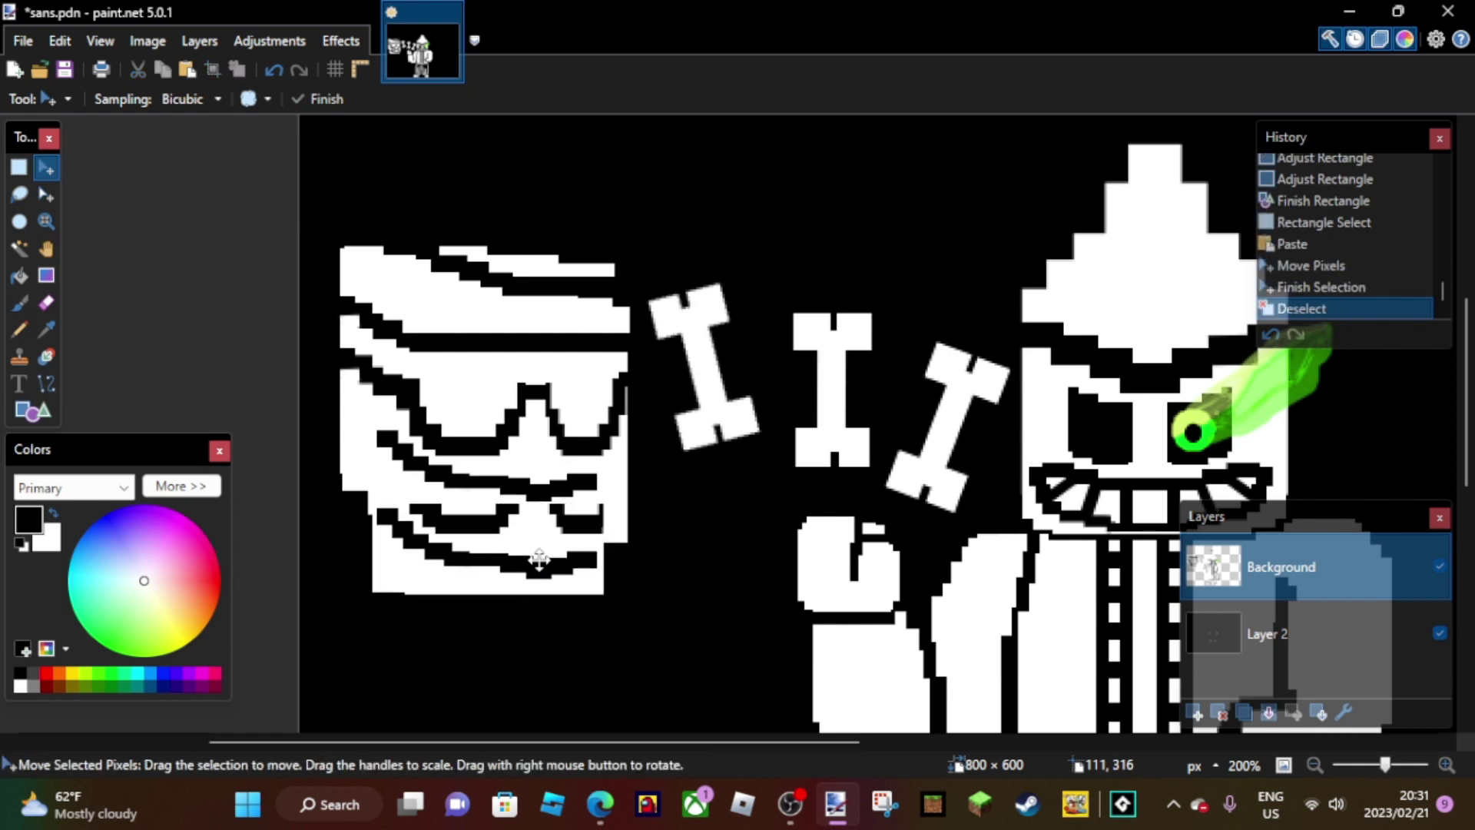
- Fill the leftover pieces of eye outline between the two mouth curves with white
click(20, 275)
click(461, 521)
key(x)
click(578, 519)
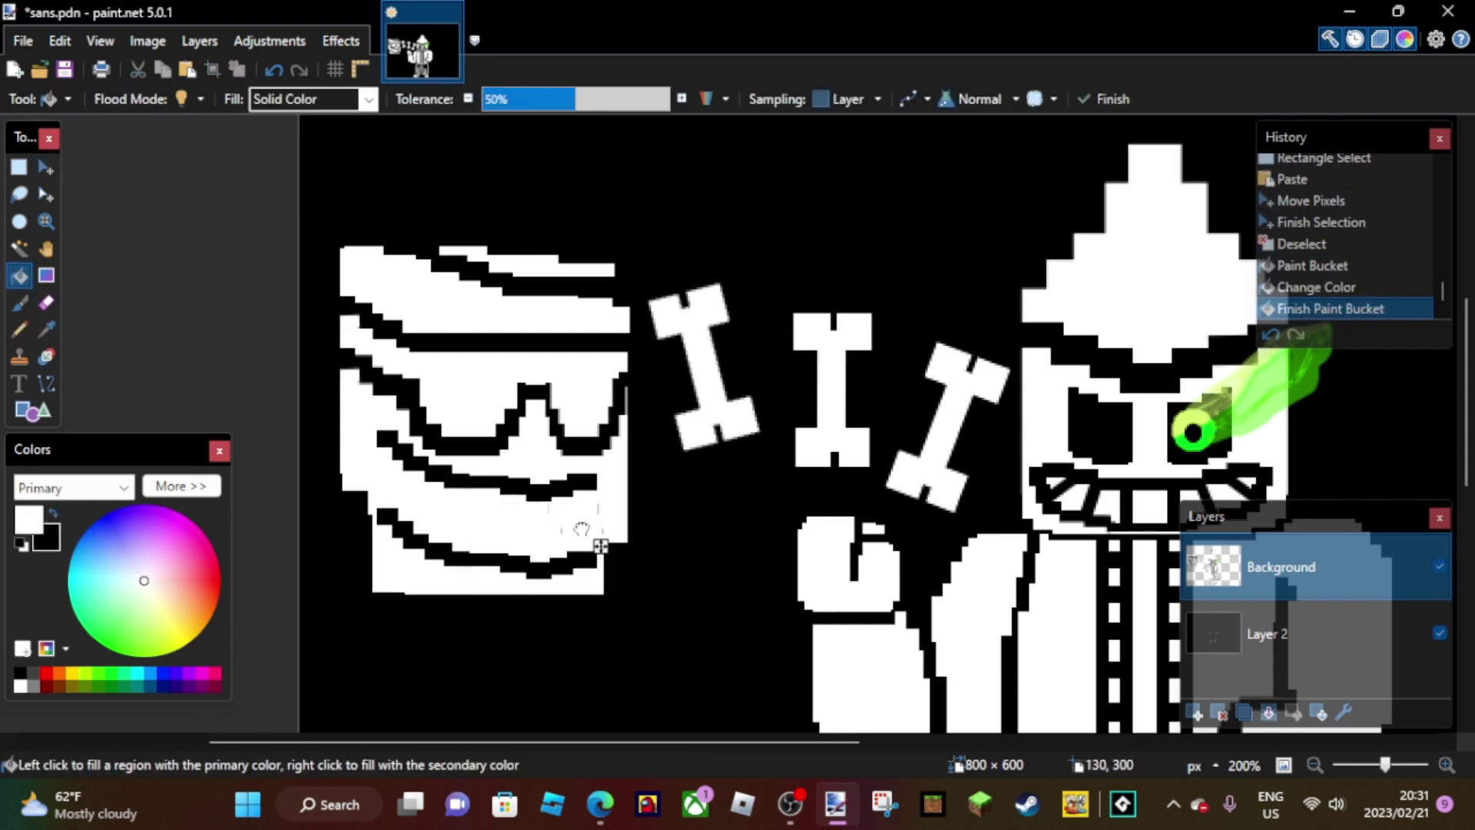
- Paste a flattened copy of the lower mouth curve over the original, and set the drawing colour to black
click(19, 166)
drag(375, 504, 596, 579)
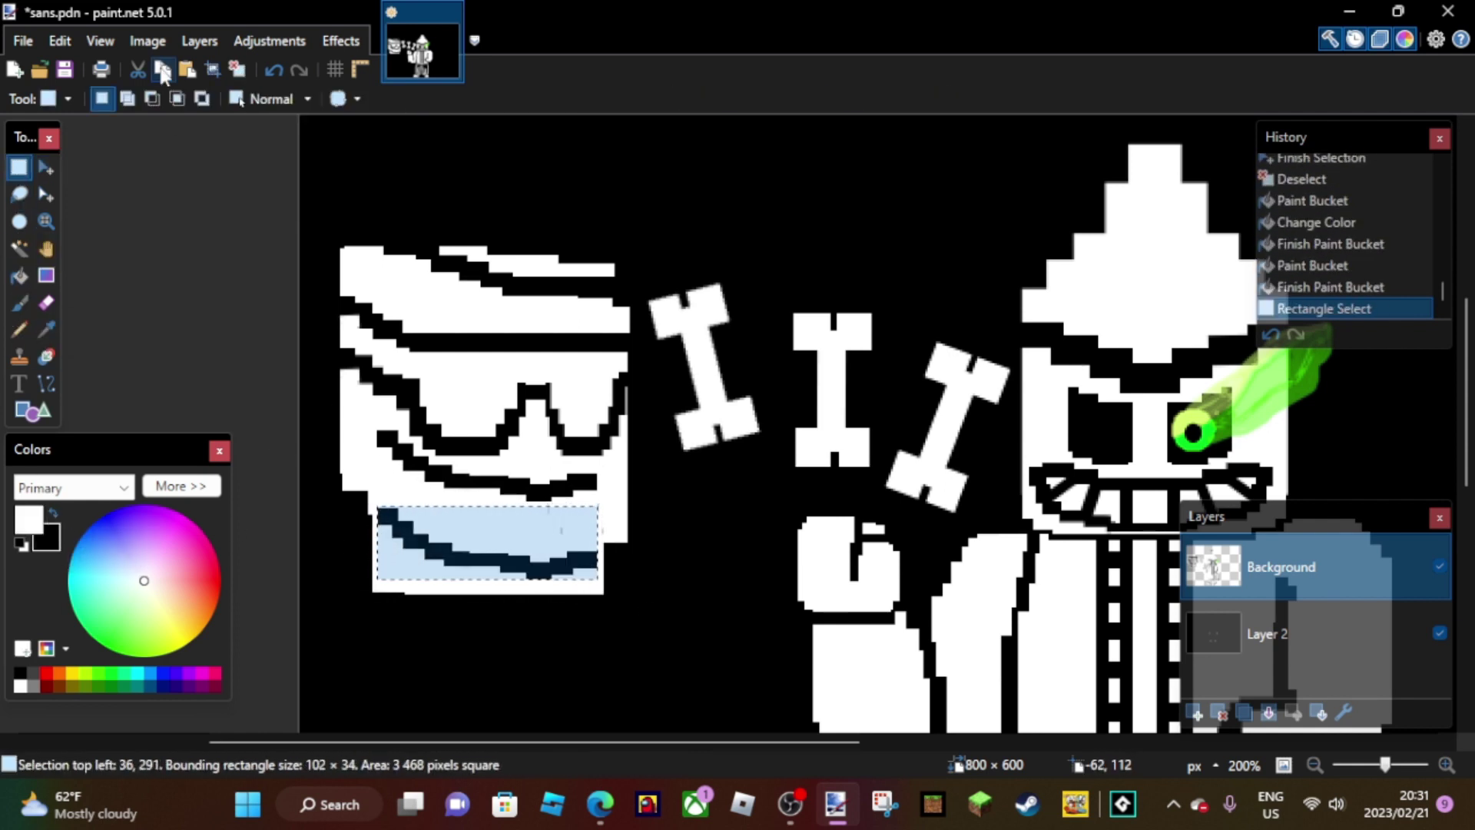
key(ctrl+v)
drag(376, 531, 372, 530)
drag(461, 553, 461, 551)
key(ctrl+d)
key(x)
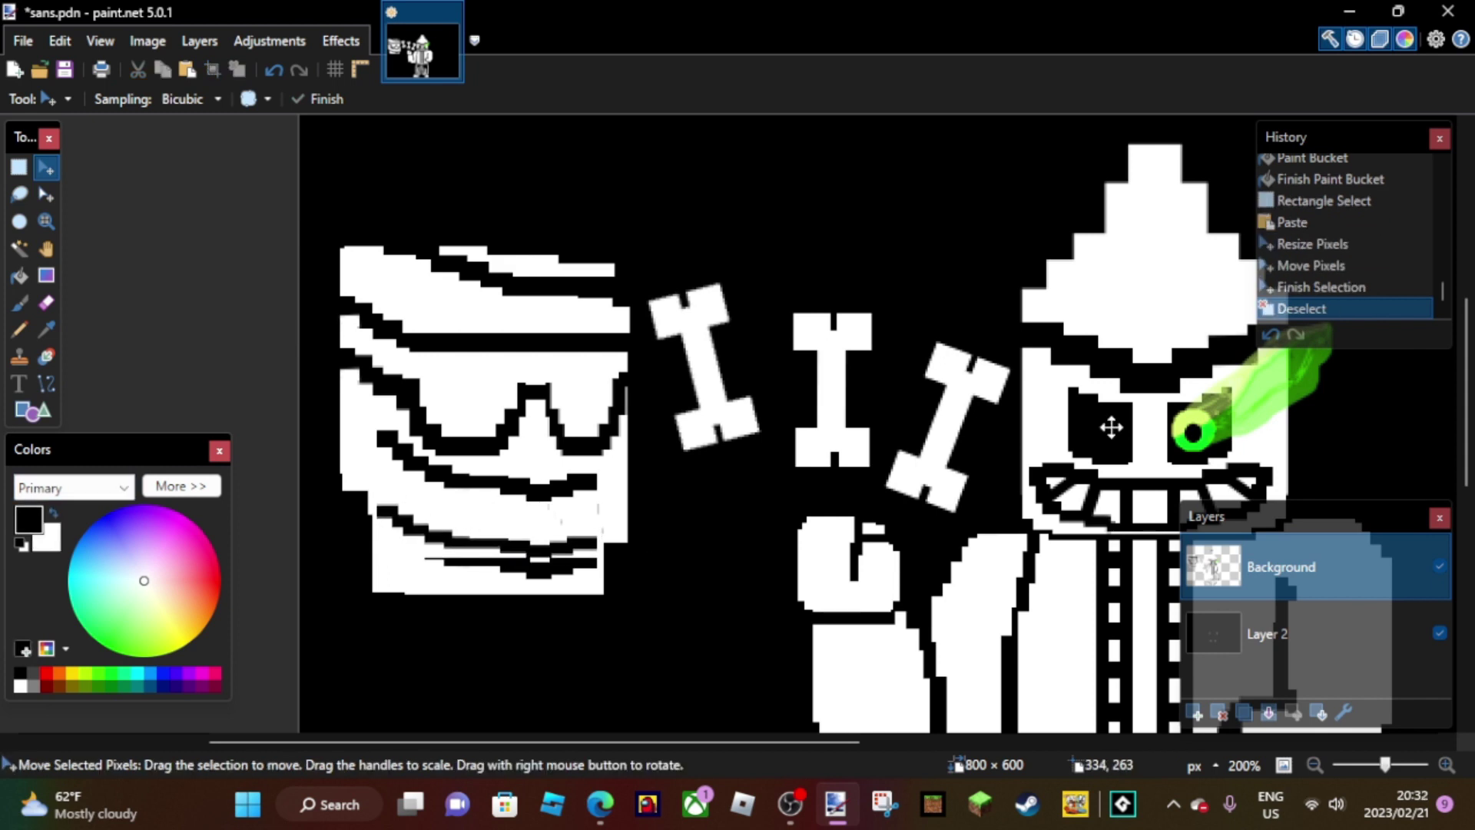
- Reactivate the pasted lower mouth curve and stretch it slightly wider at both ends, to 106 × 25 pixels
key(ctrl+z)
drag(374, 530, 378, 530)
drag(599, 530, 602, 530)
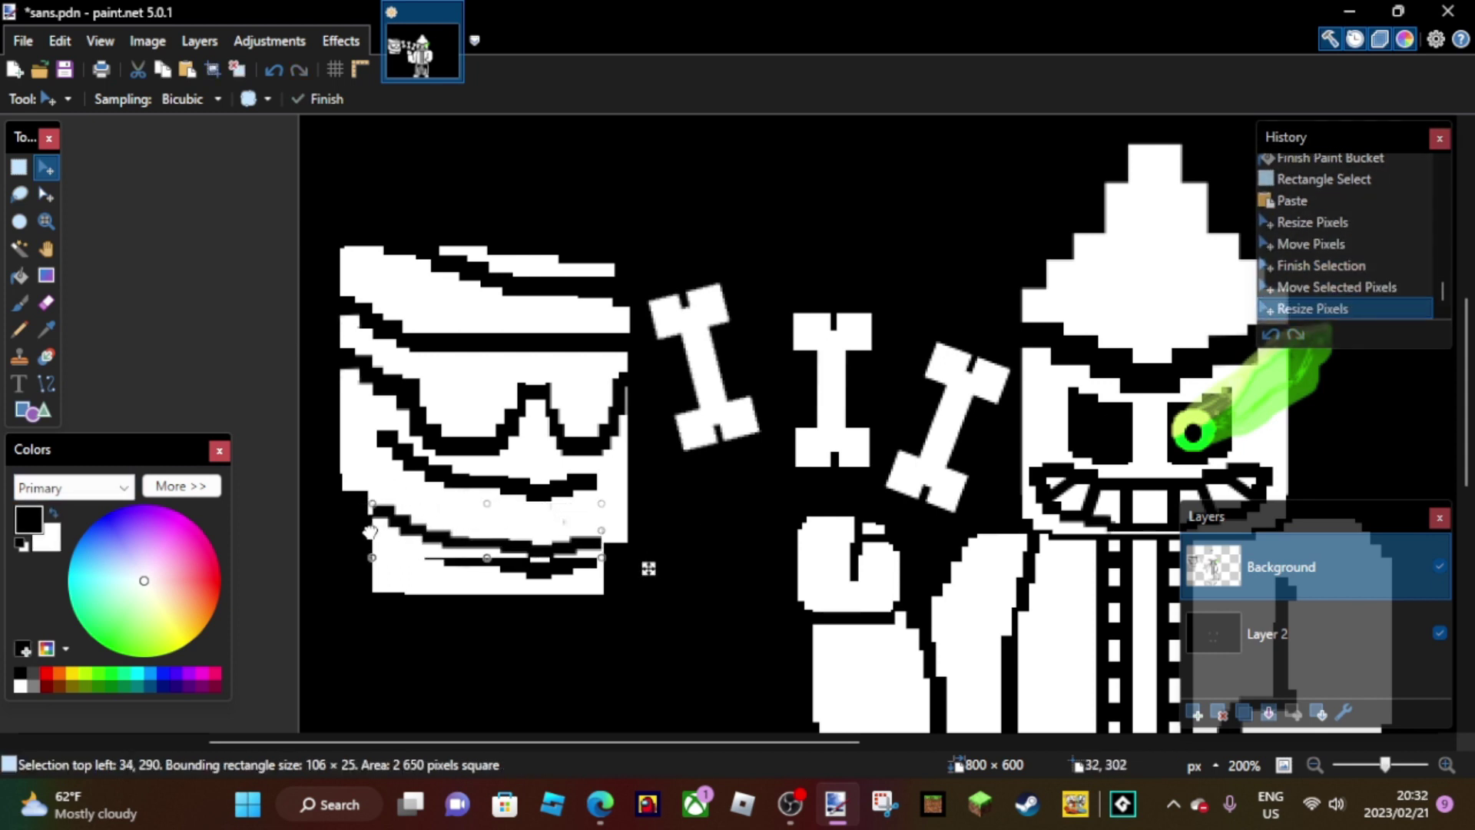
key(ctrl+d)
- Start a stepped black jaw line just beneath the lower mouth curve using small rectangles
key(o)
drag(405, 551, 422, 567)
drag(586, 552, 642, 599)
mouse_move(407, 547)
mouse_down()
mouse_move(395, 544)
mouse_move(415, 538)
mouse_move(384, 536)
mouse_move(445, 589)
mouse_move(461, 579)
mouse_move(436, 563)
mouse_move(524, 570)
mouse_move(429, 547)
mouse_up()
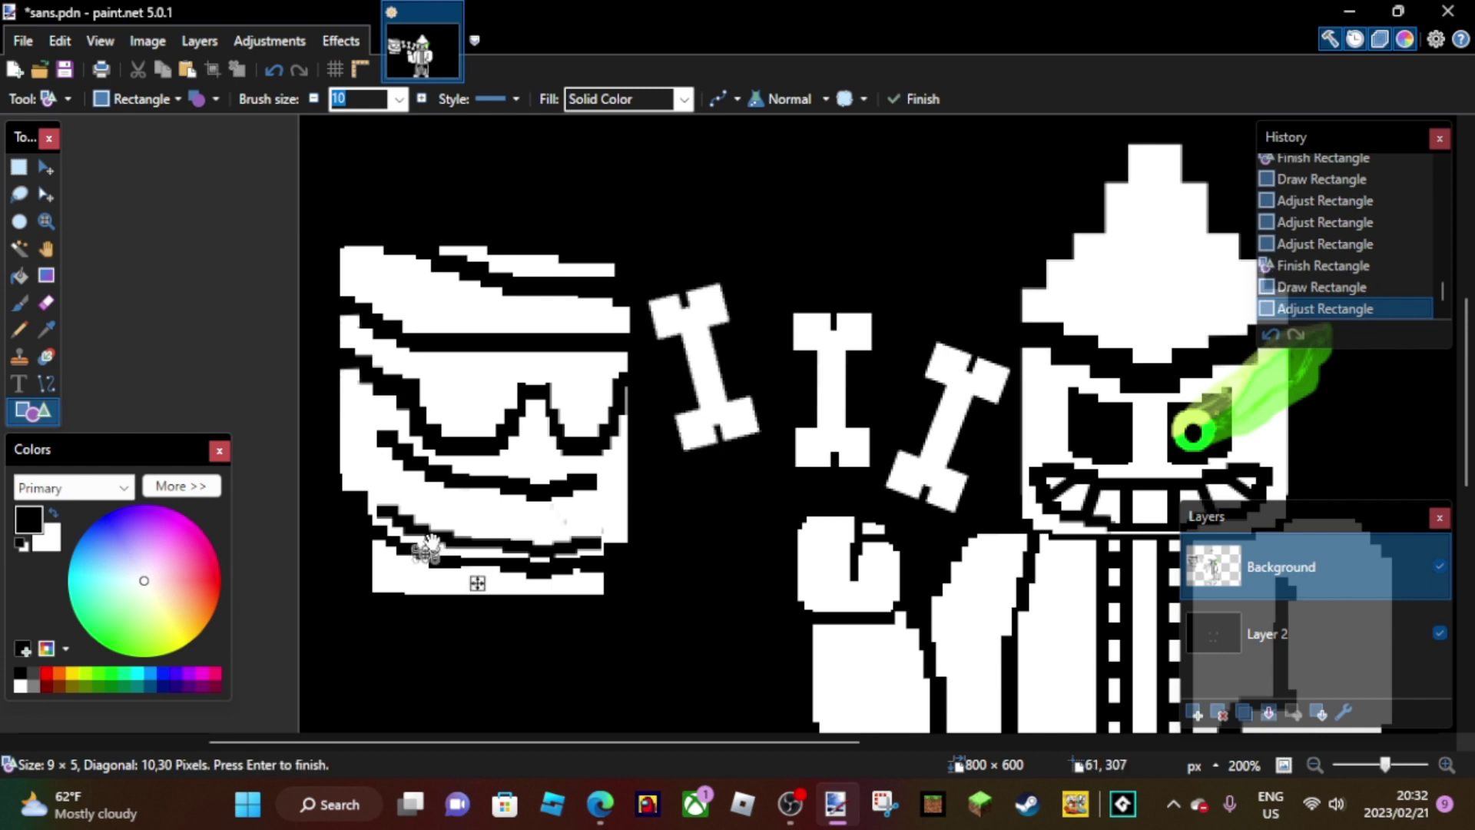
- Complete the black jaw line with small rectangles that step up the face block's two lower corners
click(19, 301)
key(x)
click(32, 411)
mouse_move(572, 547)
mouse_down()
mouse_move(611, 588)
mouse_move(663, 554)
mouse_move(621, 591)
mouse_move(609, 544)
mouse_up()
key(Return)
drag(349, 482, 353, 493)
key(Return)
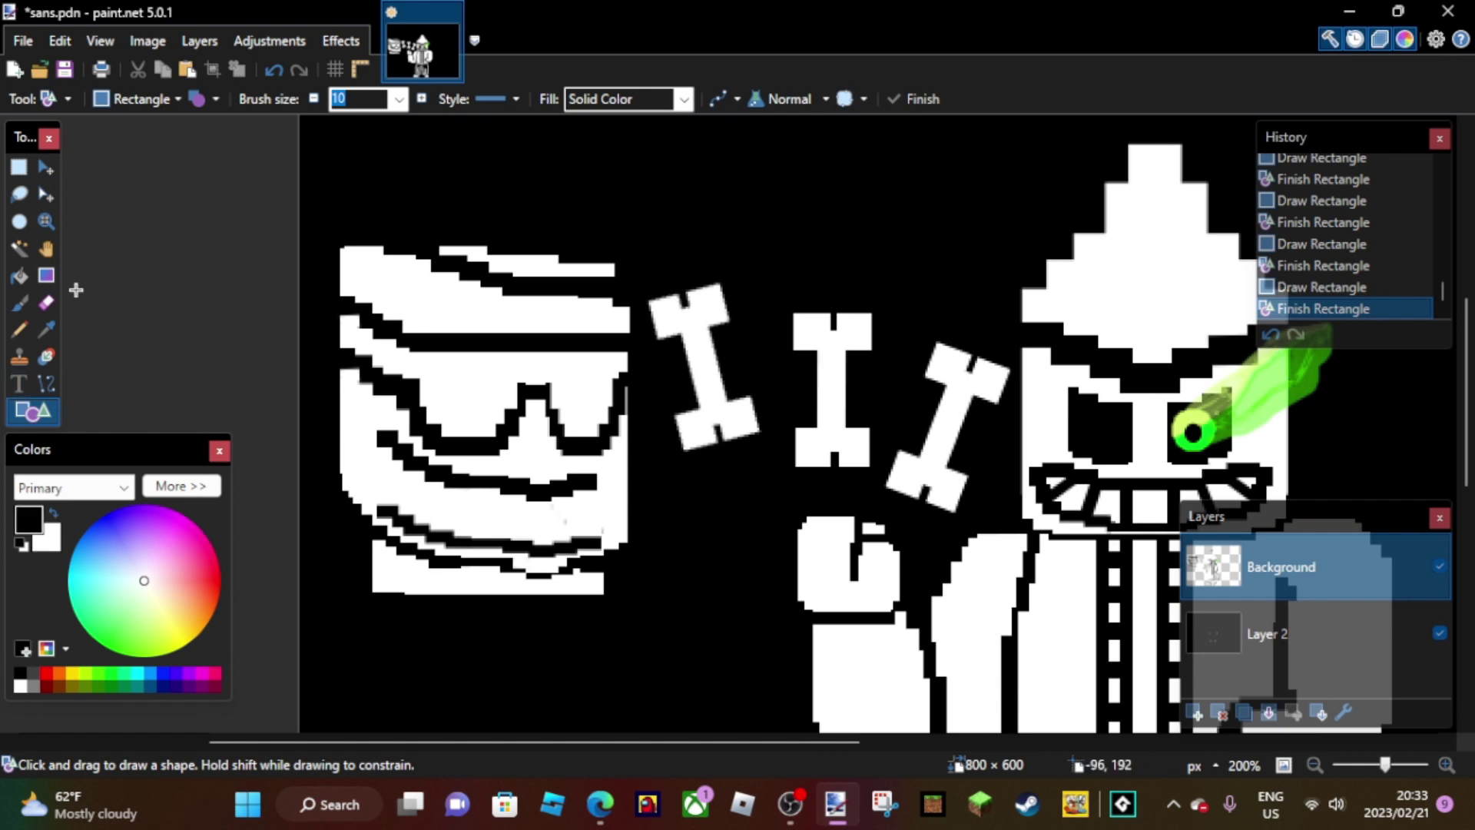
- Paint the white area below the jaw line black and cover the remaining bump under the chin
key(b)
drag(510, 573, 538, 588)
drag(507, 584, 477, 590)
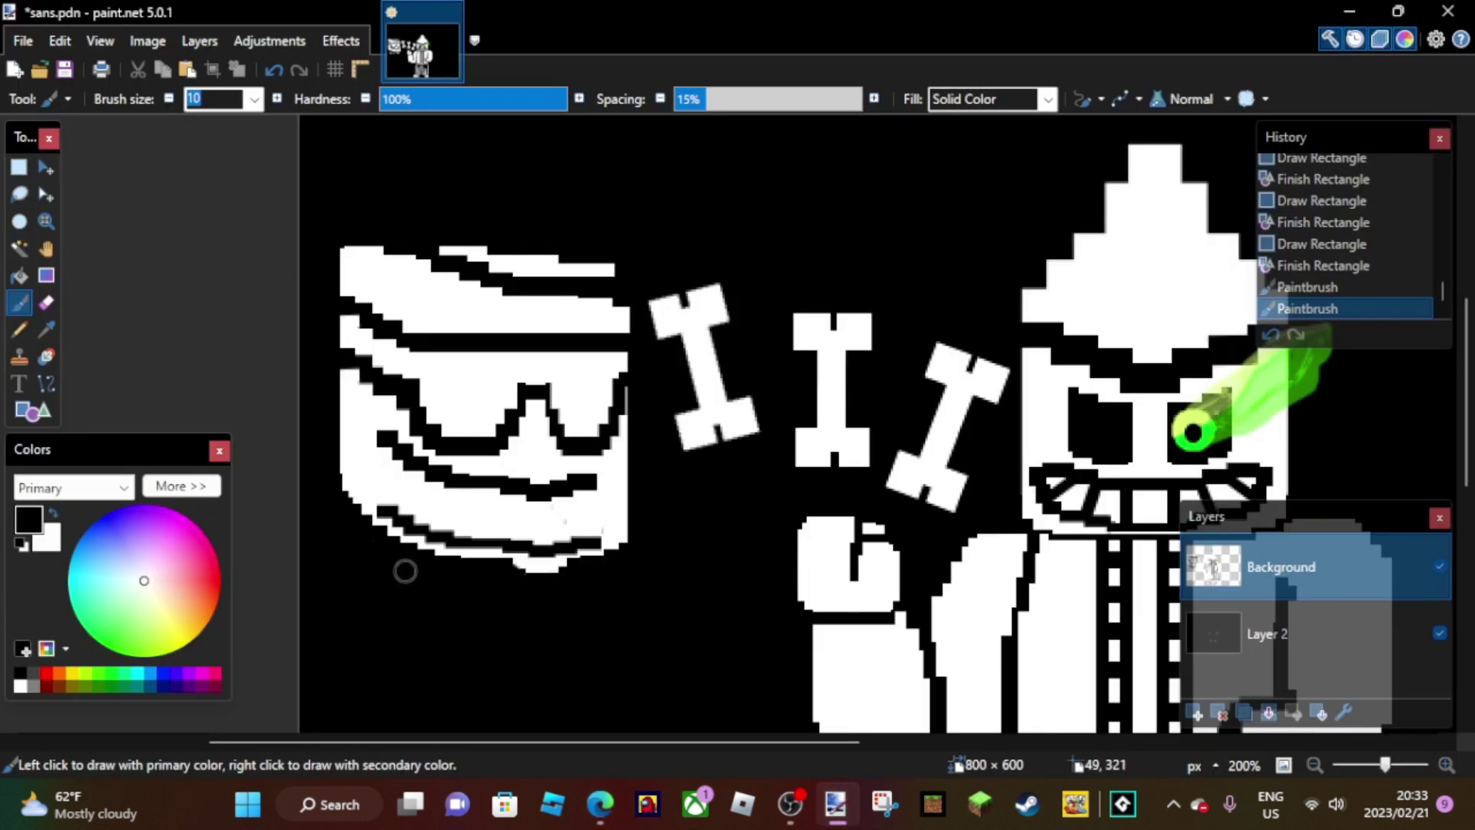
click(404, 570)
key(o)
drag(516, 567, 556, 568)
key(Return)
- Draw small black rectangles that close the left end of the mouth between the two curves
mouse_move(388, 509)
mouse_down()
mouse_move(370, 493)
mouse_move(375, 450)
mouse_up()
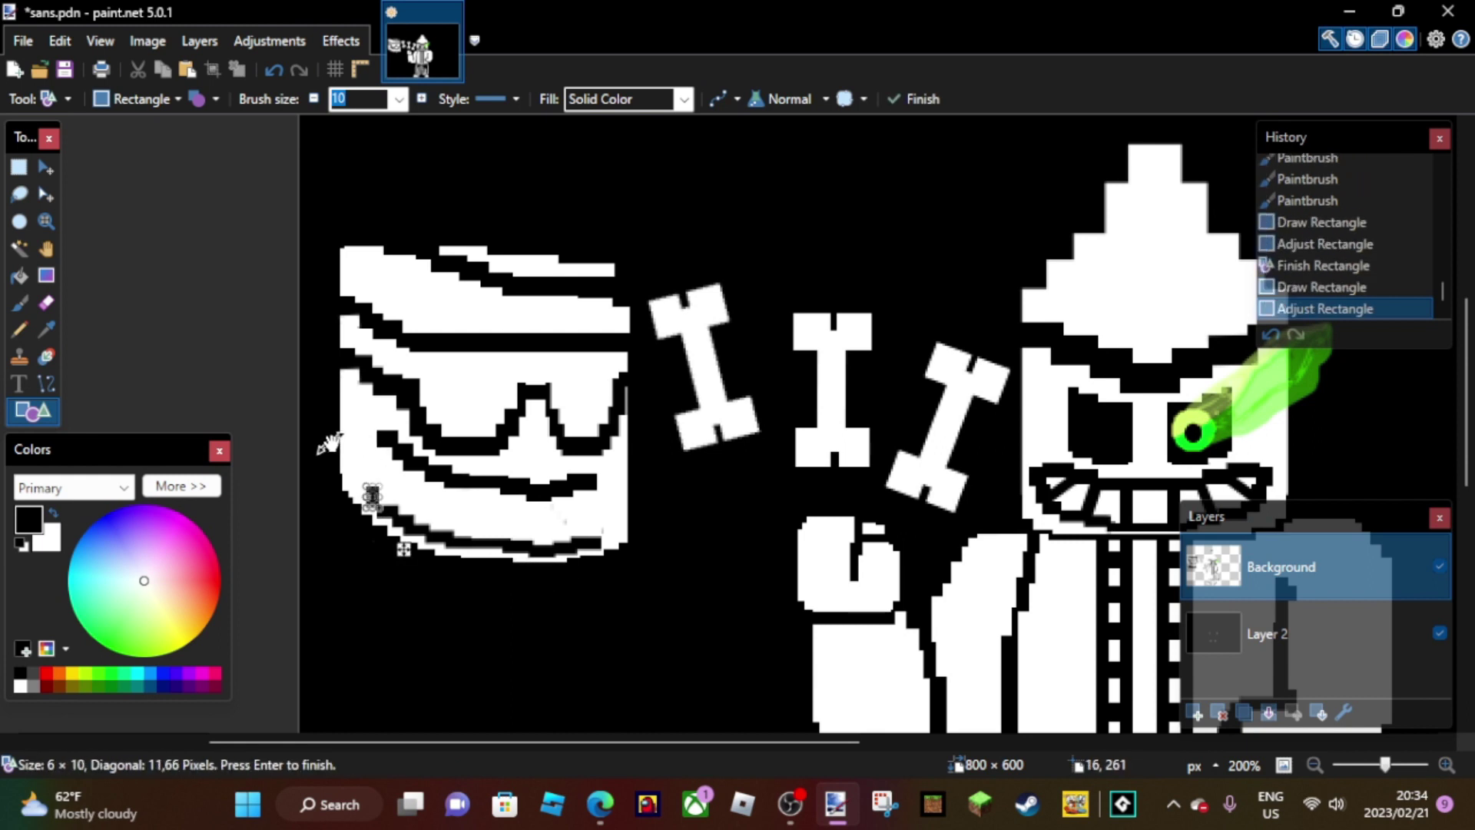
click(317, 455)
mouse_move(402, 505)
mouse_down()
mouse_move(376, 449)
mouse_move(387, 458)
mouse_move(357, 449)
mouse_up()
key(Return)
key(Return)
- Paste a mirrored copy of the mouth's left end at its right end and close the gap with a 9 × 2 pixel rectangle
click(19, 166)
drag(390, 507, 423, 477)
click(187, 69)
drag(384, 551, 570, 592)
key(ctrl+d)
key(o)
drag(581, 469, 596, 472)
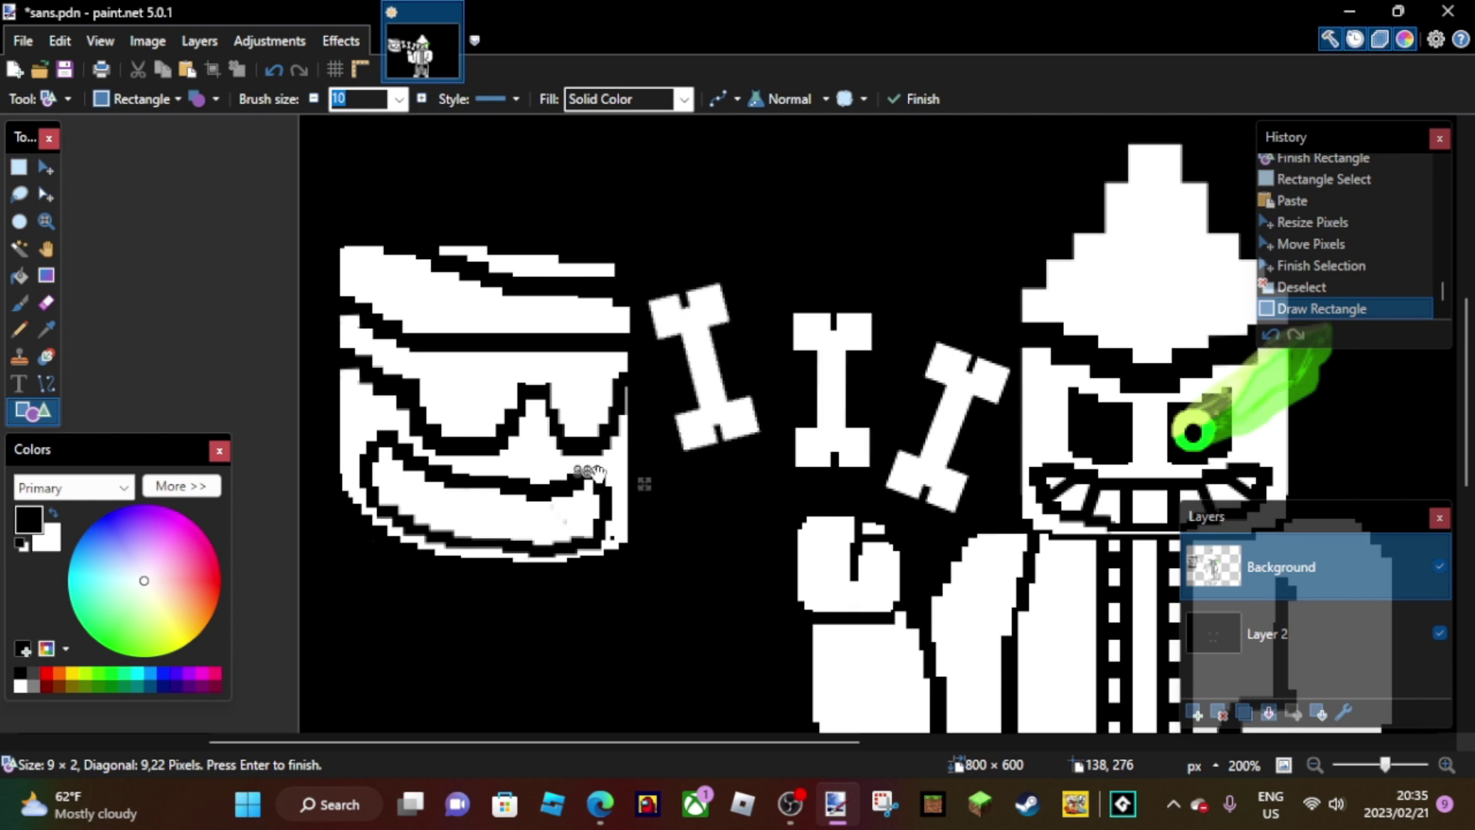
key(Return)
- Draw vertical black rectangles across the mouth to divide it into a row of teeth
mouse_move(394, 456)
mouse_down()
mouse_move(404, 505)
mouse_move(499, 544)
mouse_move(476, 589)
mouse_up()
drag(496, 484, 521, 587)
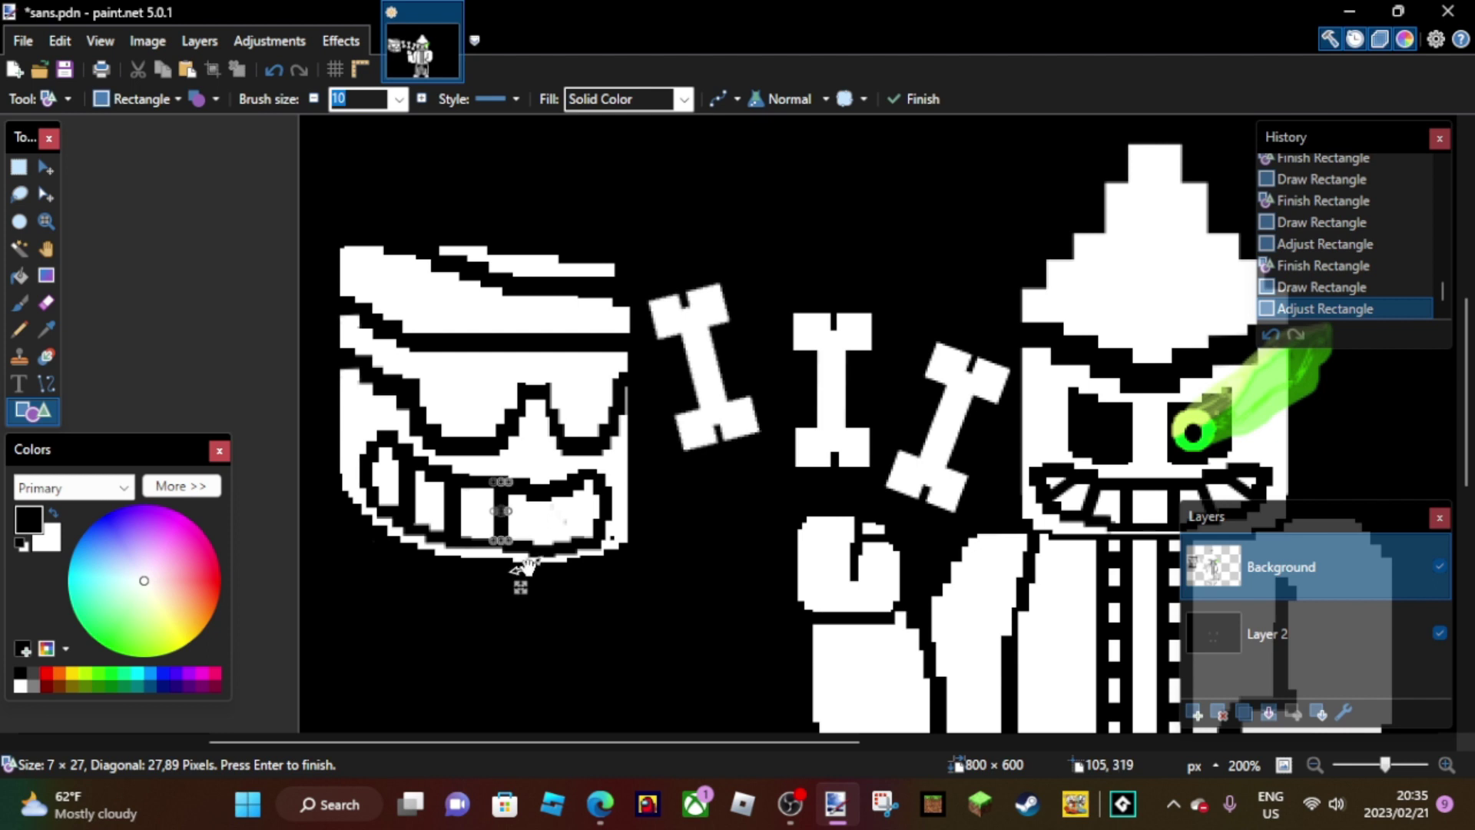
drag(585, 480, 572, 534)
drag(578, 474, 571, 540)
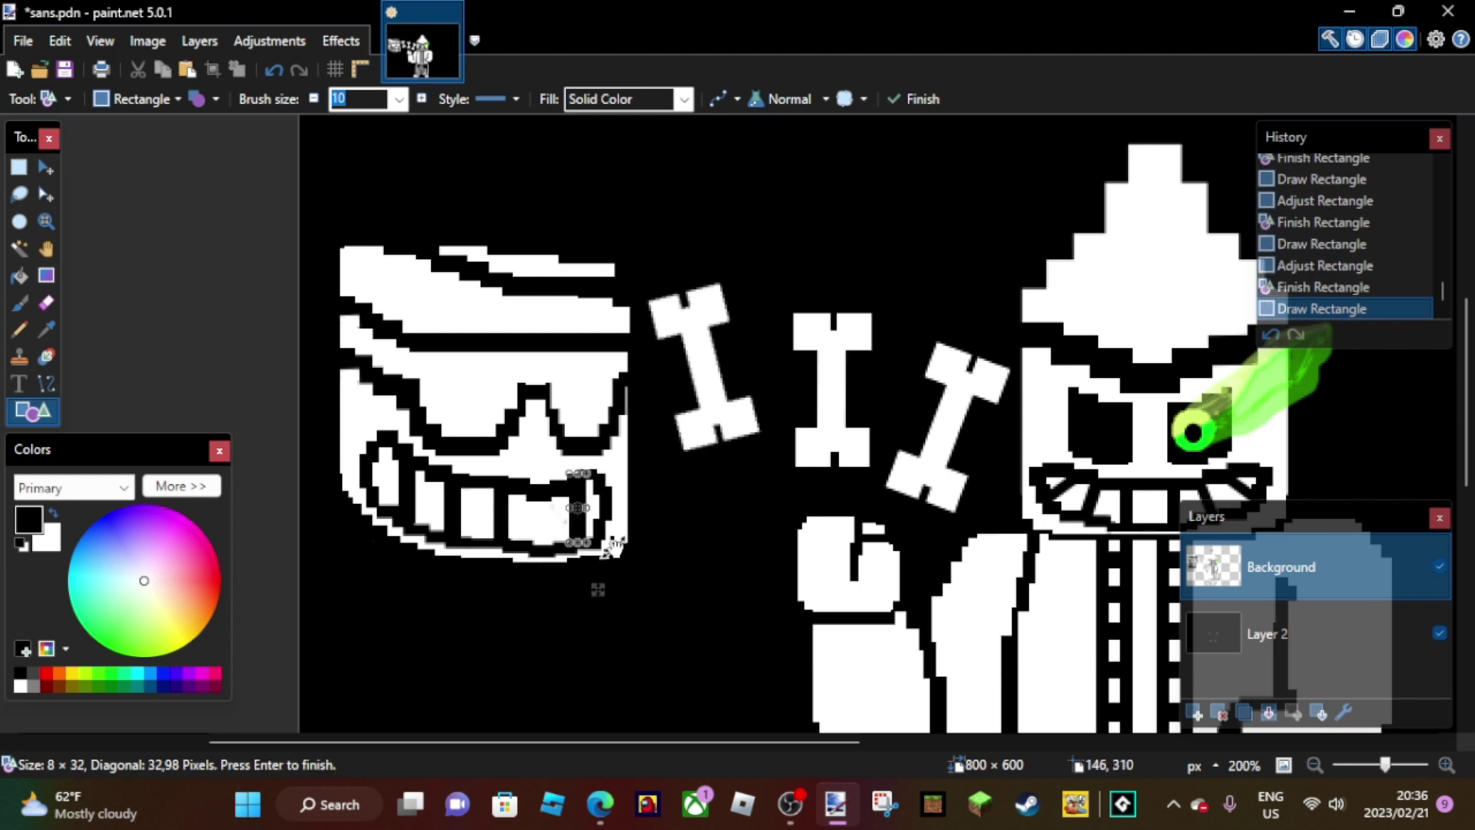
drag(598, 589, 576, 598)
key(Return)
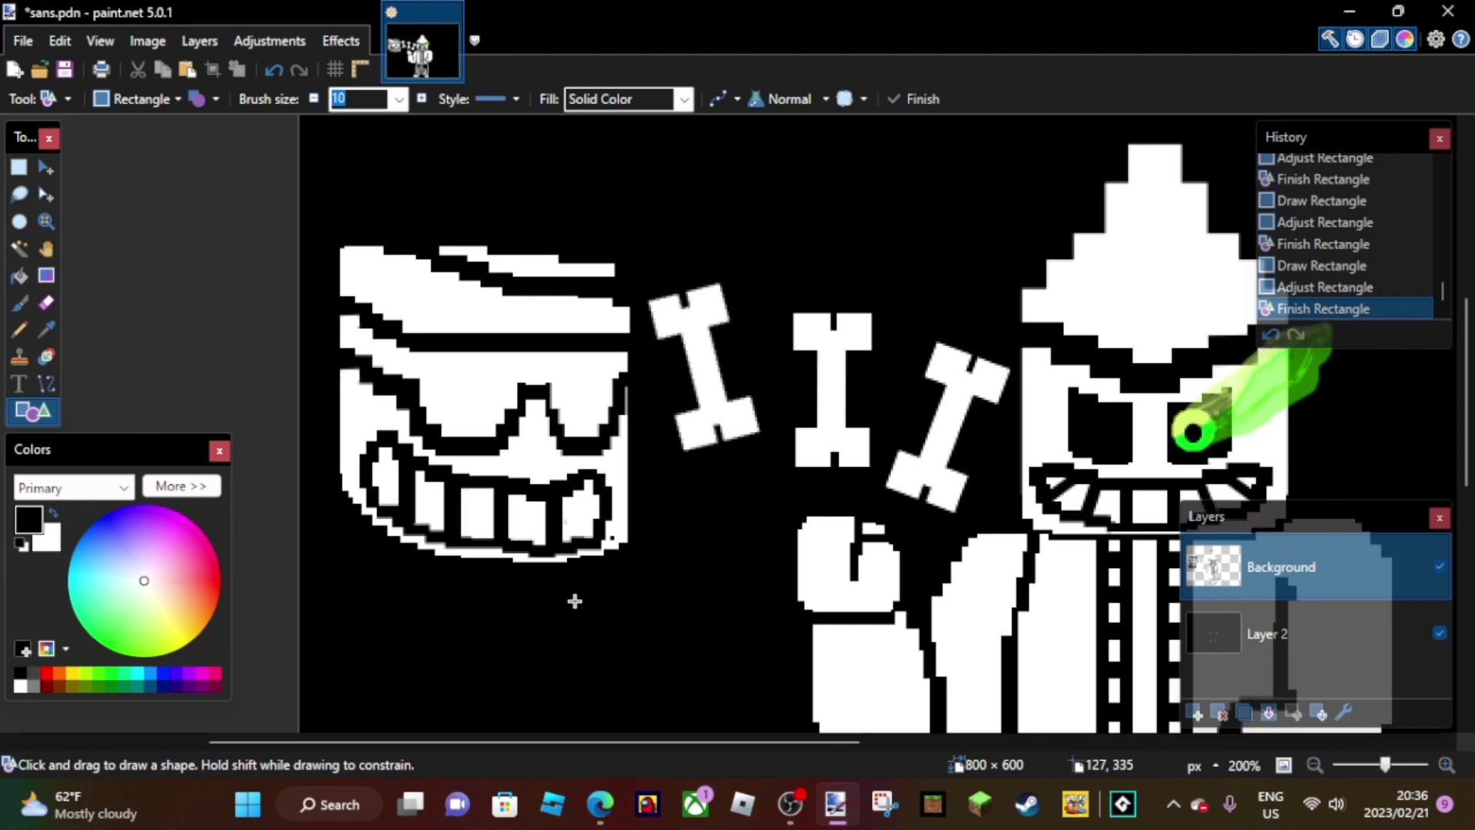
- Draw a white arm rectangle about 46 × 93 pixels below the left edge of the striped head
scroll(547, 359, down, 5)
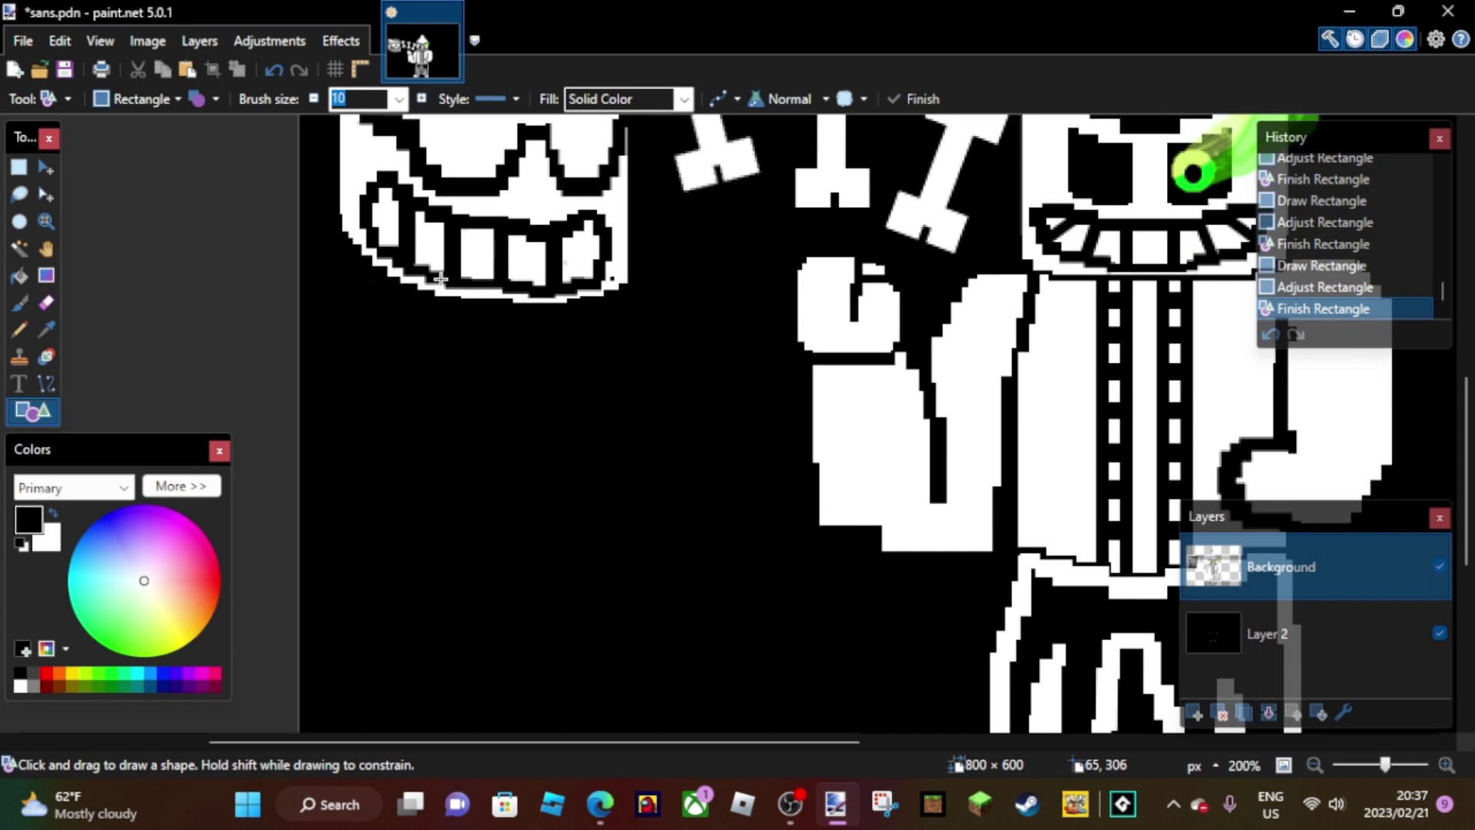
scroll(482, 473, up, 3)
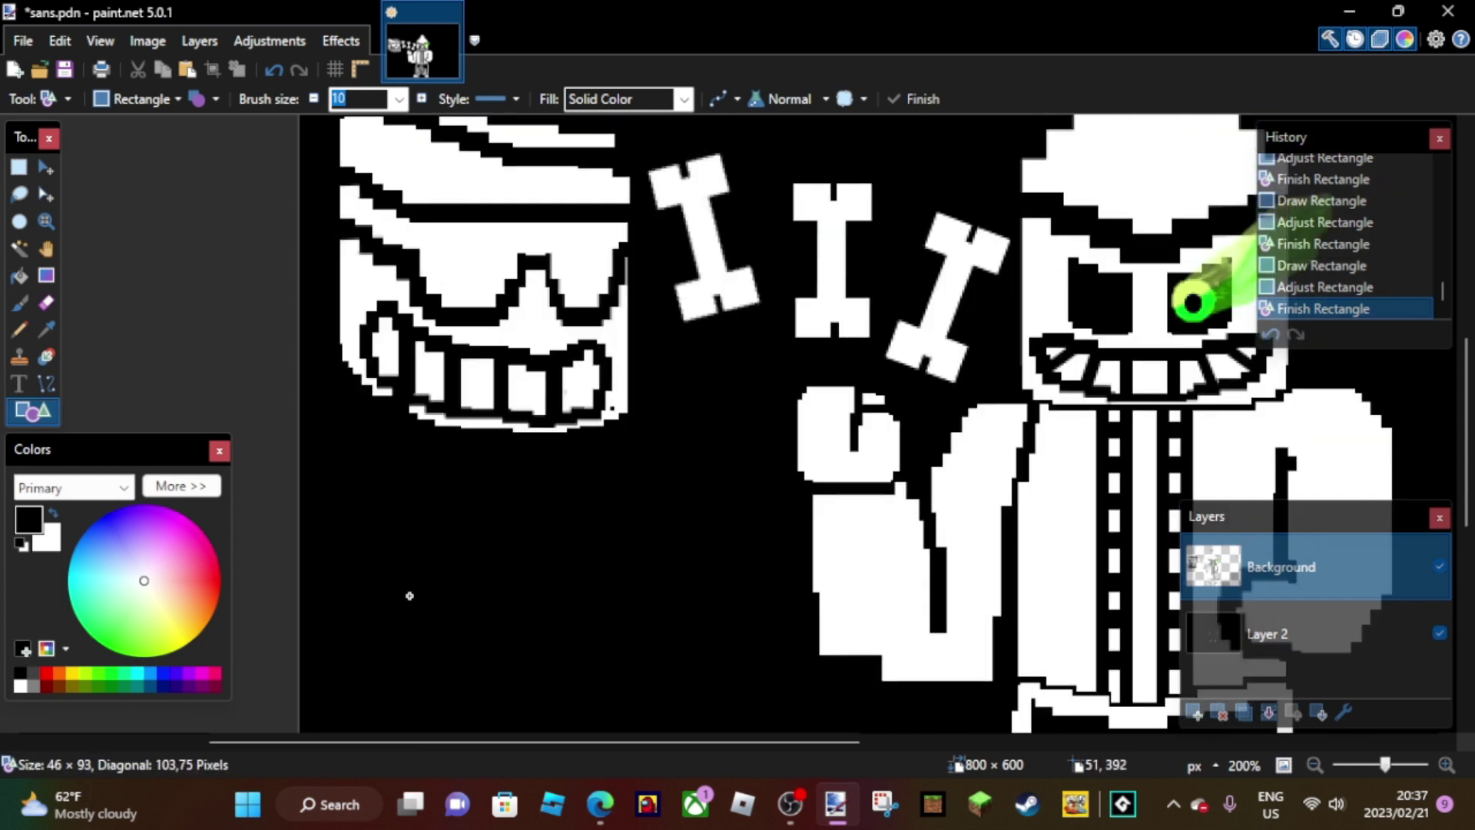
drag(409, 596, 309, 415)
key(x)
mouse_move(428, 652)
mouse_down()
mouse_move(428, 673)
mouse_move(428, 660)
mouse_up()
click(391, 492)
- Add small white rectangles on top of the new arm to form a stepped shoulder reaching the jaw
click(1325, 265)
key(Return)
mouse_move(367, 407)
mouse_down()
mouse_move(382, 420)
mouse_move(330, 405)
mouse_move(392, 417)
mouse_move(359, 401)
mouse_up()
key(Return)
click(367, 417)
key(Return)
key(Return)
scroll(674, 484, down, 5)
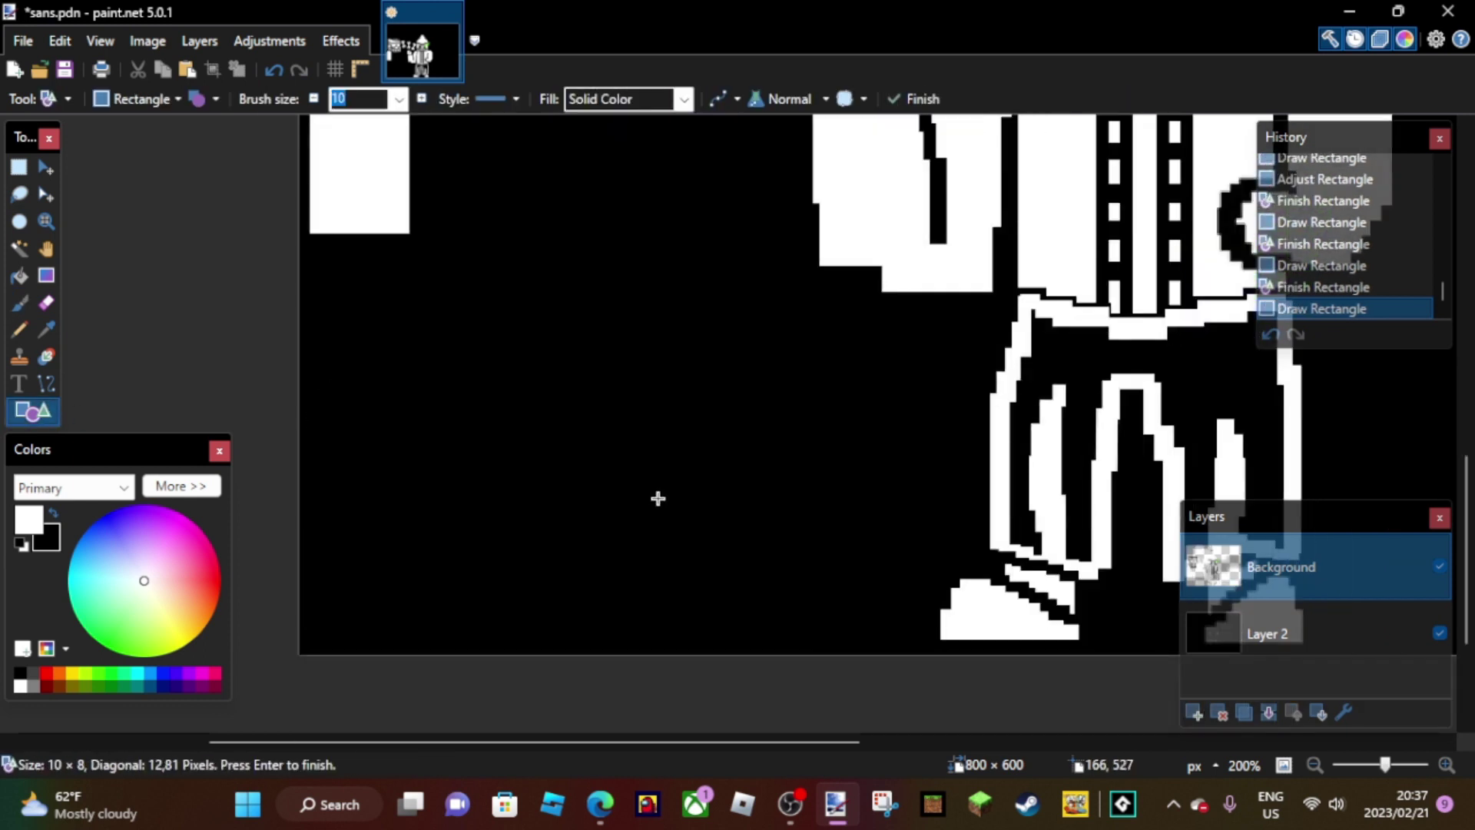
scroll(657, 498, up, 5)
key(alt+Tab)
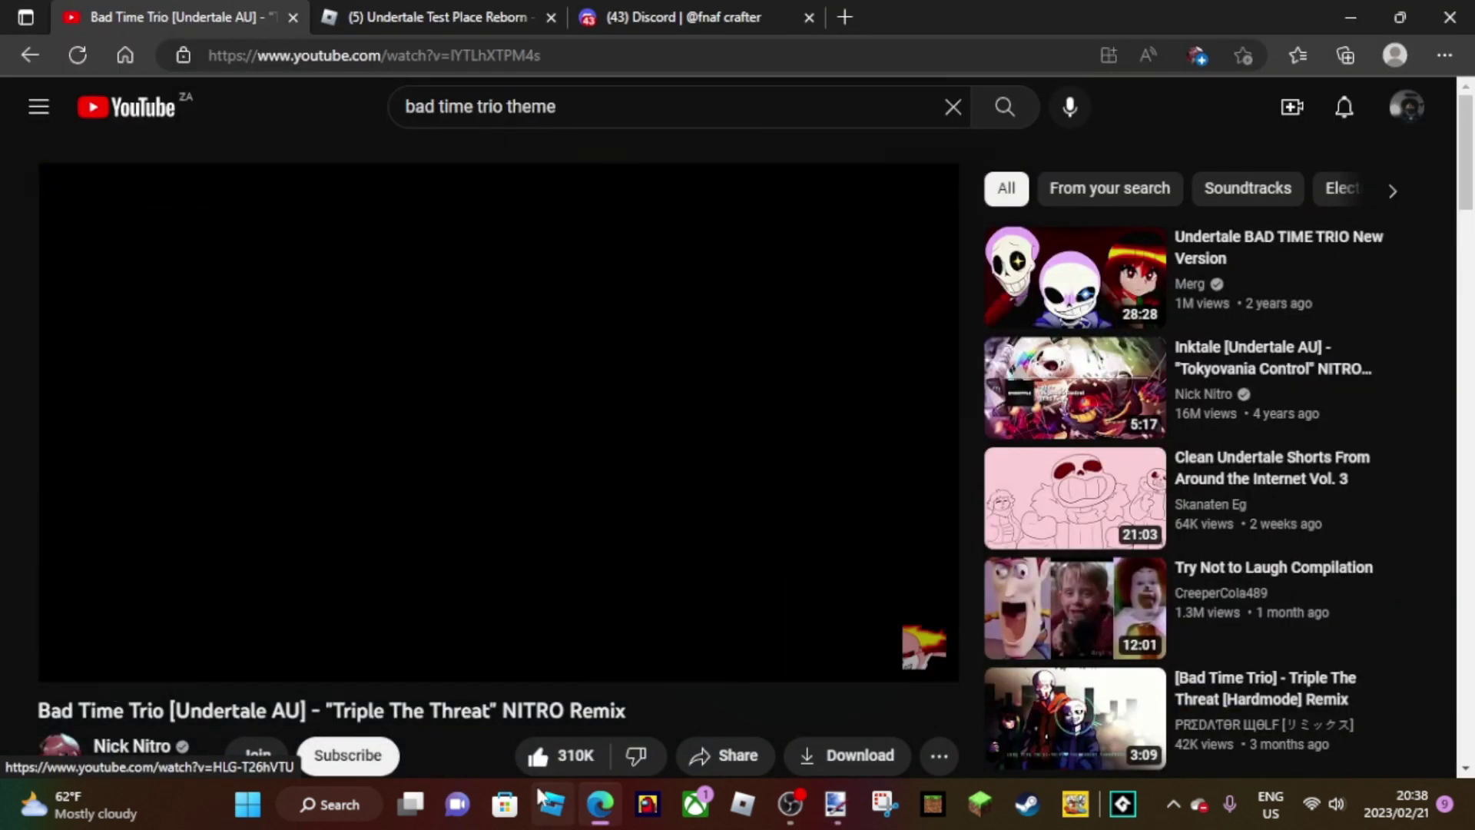
key(alt+Tab)
scroll(622, 291, up, 2)
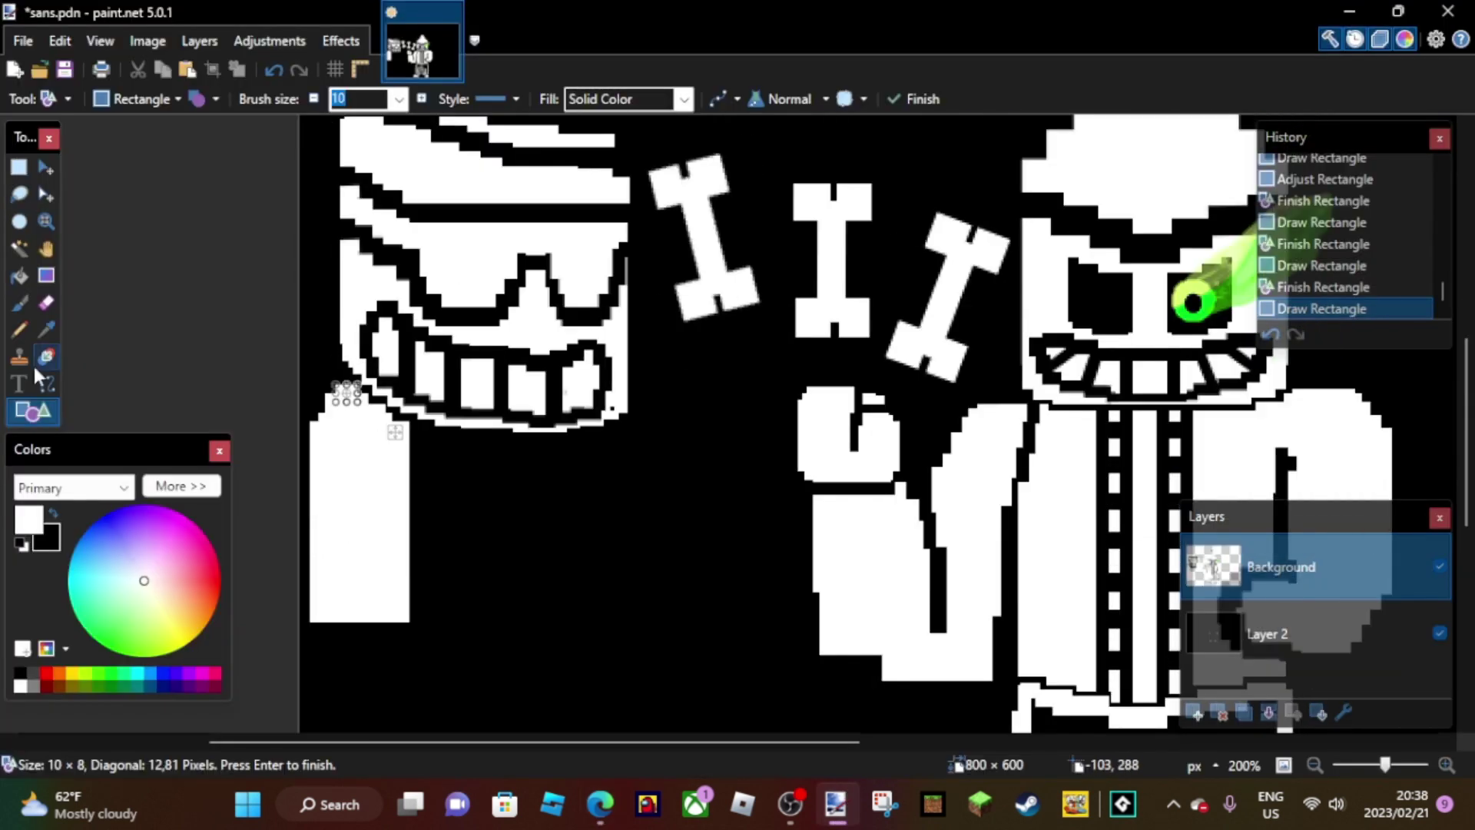
- Copy Sans's raised fist and forearm, and paste a mirrored copy beside it under the bones
key(Return)
click(18, 167)
drag(932, 660, 788, 382)
click(198, 70)
drag(931, 520, 638, 559)
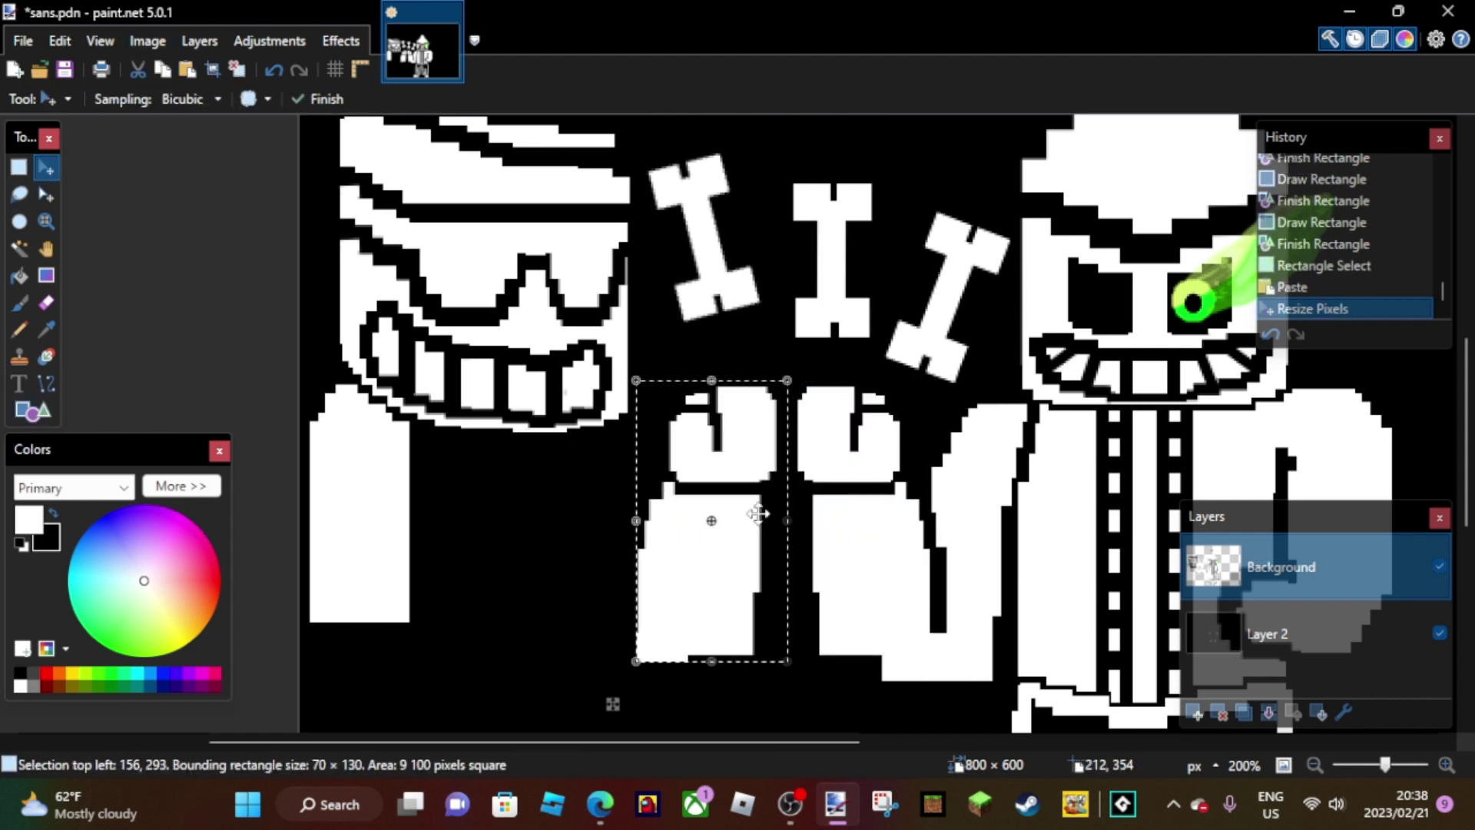
key(ctrl+d)
- Draw a stepped white thumb on top of the mirrored fist using small rectangles
key(z)
drag(609, 323, 997, 526)
key(o)
mouse_move(630, 443)
mouse_down()
mouse_move(583, 418)
mouse_move(587, 379)
mouse_move(527, 354)
mouse_move(617, 430)
mouse_move(623, 398)
mouse_move(597, 397)
mouse_move(752, 526)
mouse_up()
key(Return)
key(Return)
- Add two upright white finger rectangles above the mirrored fist, one wide and one narrow
scroll(687, 524, up, 3)
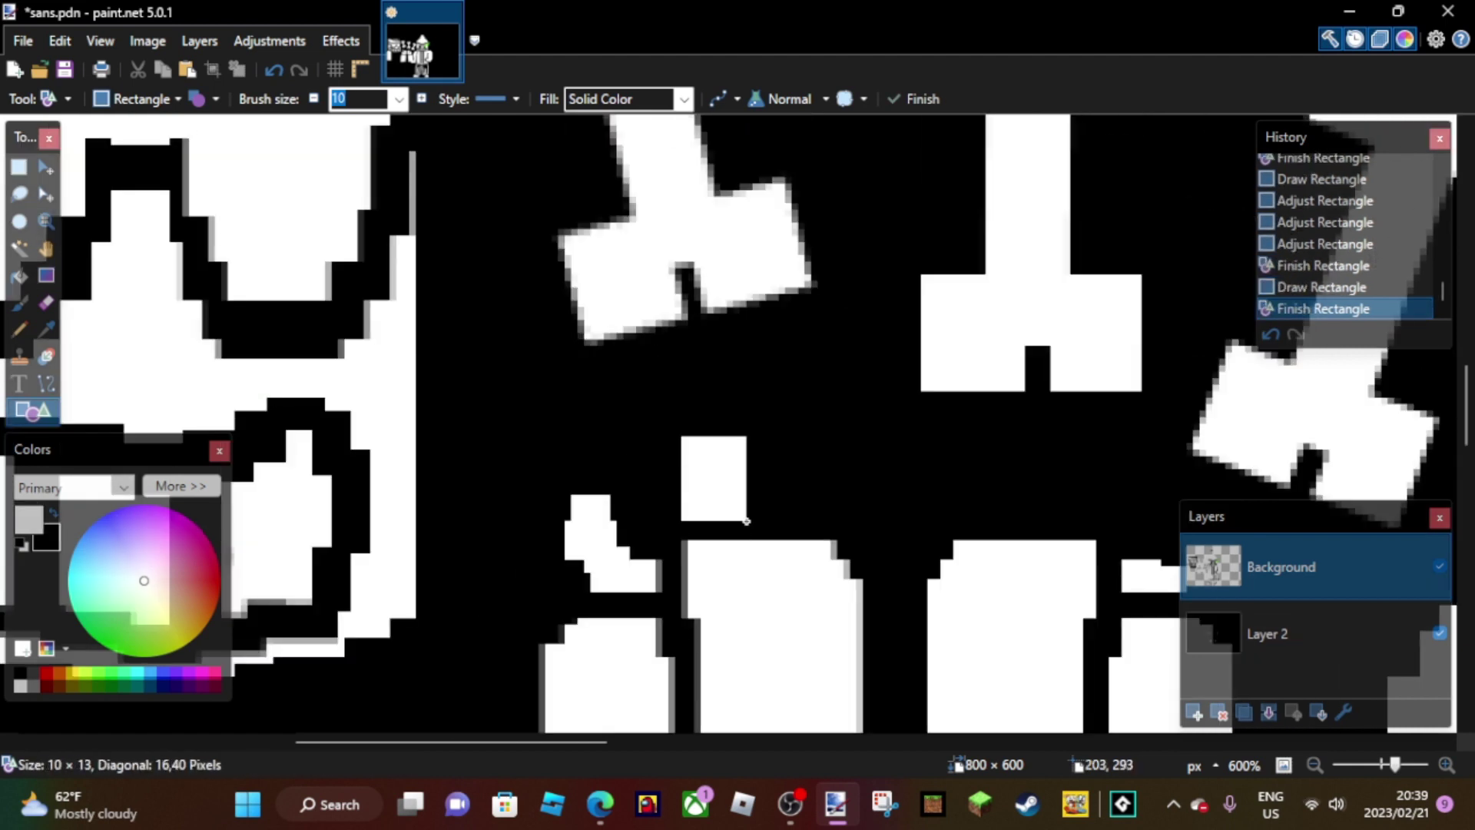
key(Return)
drag(805, 443, 844, 527)
key(Return)
- Trim the narrow finger's upper corner with black rectangles into a stepped slope
scroll(747, 488, down, 3)
key(z)
click(695, 321)
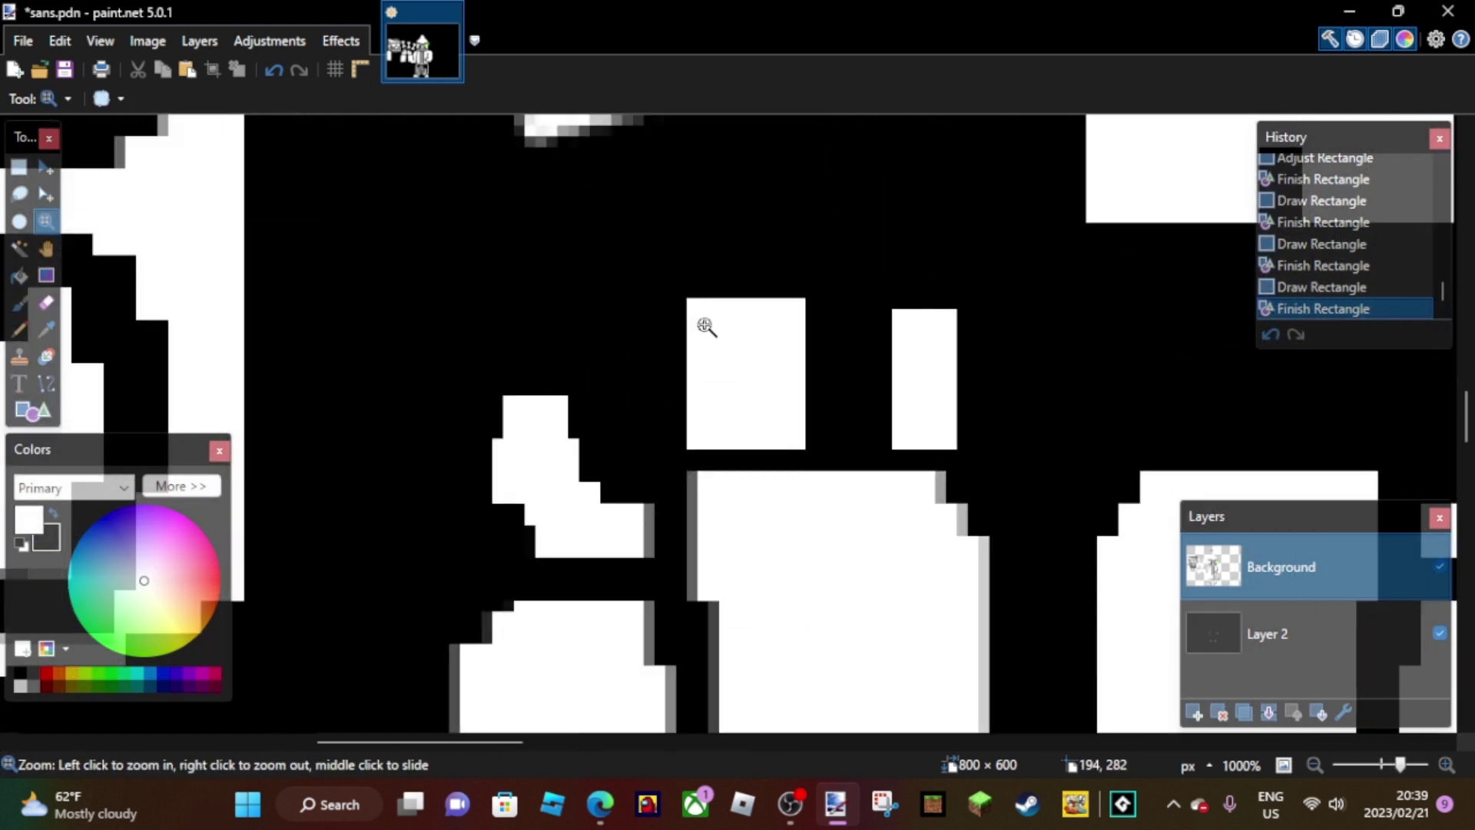
key(x)
key(o)
mouse_move(983, 297)
mouse_down()
mouse_move(924, 313)
mouse_move(882, 355)
mouse_up()
mouse_move(960, 323)
mouse_down()
mouse_move(1021, 372)
mouse_move(955, 343)
mouse_up()
mouse_move(903, 401)
mouse_down()
mouse_move(921, 420)
mouse_move(883, 405)
mouse_up()
key(Return)
- Trim both upper corners of the wide finger with black rectangles to give it a stepped, pointed tip
drag(788, 283, 881, 328)
mouse_move(738, 219)
mouse_down()
mouse_move(745, 265)
mouse_move(723, 333)
mouse_up()
key(Return)
mouse_move(788, 294)
mouse_down()
mouse_move(849, 320)
mouse_move(828, 311)
mouse_move(827, 346)
mouse_move(821, 333)
mouse_up()
click(681, 327)
key(ctrl+z)
key(ctrl+z)
click(694, 340)
key(Return)
drag(673, 335, 682, 384)
drag(682, 384, 686, 373)
key(Return)
key(z)
right_click(389, 403)
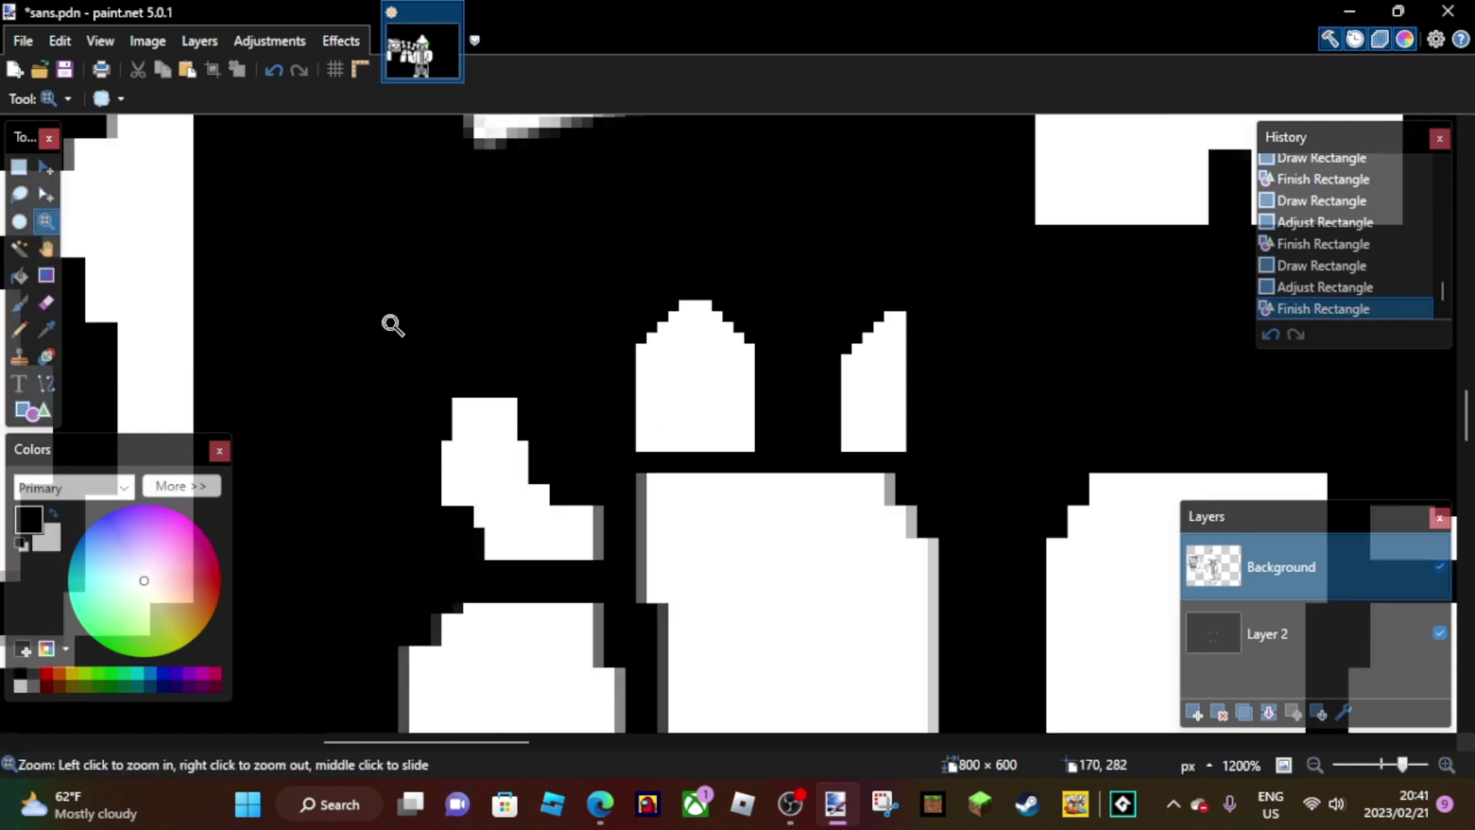
right_click(527, 637)
click(585, 388)
click(586, 388)
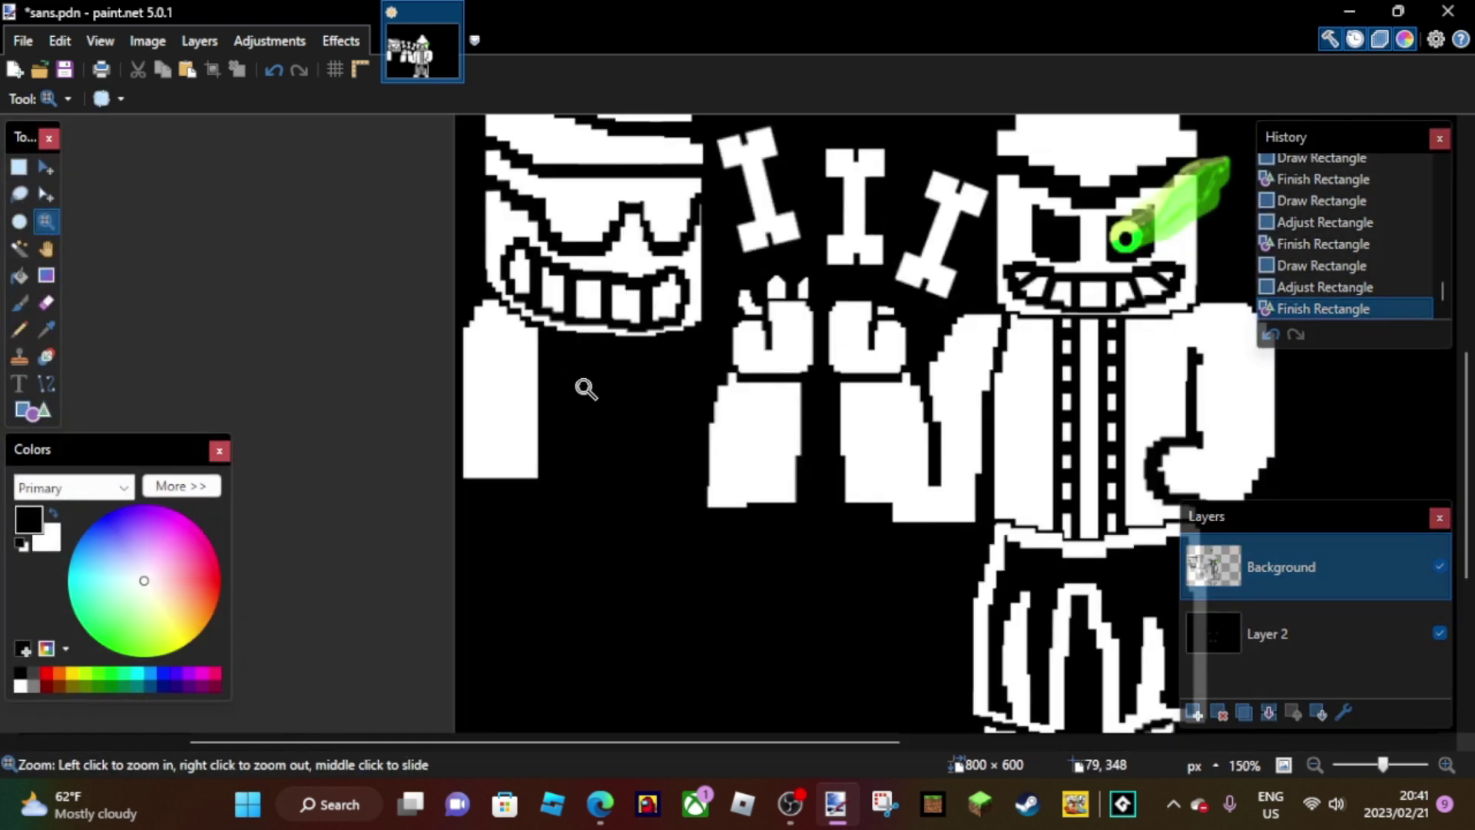
- Switch to the browser, search for "Last Breath Gaster blaster image" and open the white-on-black skull result
click(600, 804)
key(ctrl+t)
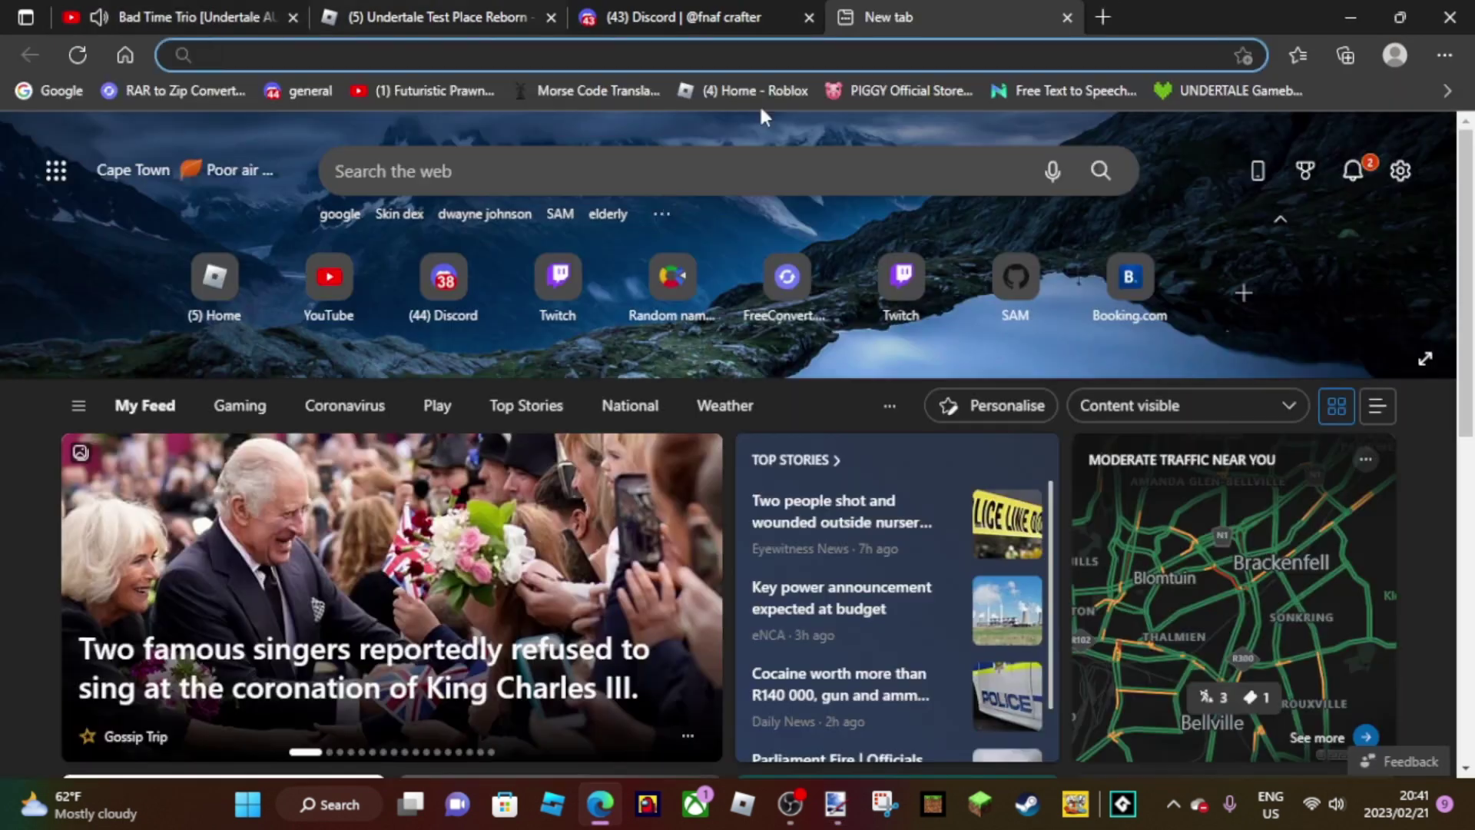
click(634, 172)
text(Last Breath Gaster blaster )
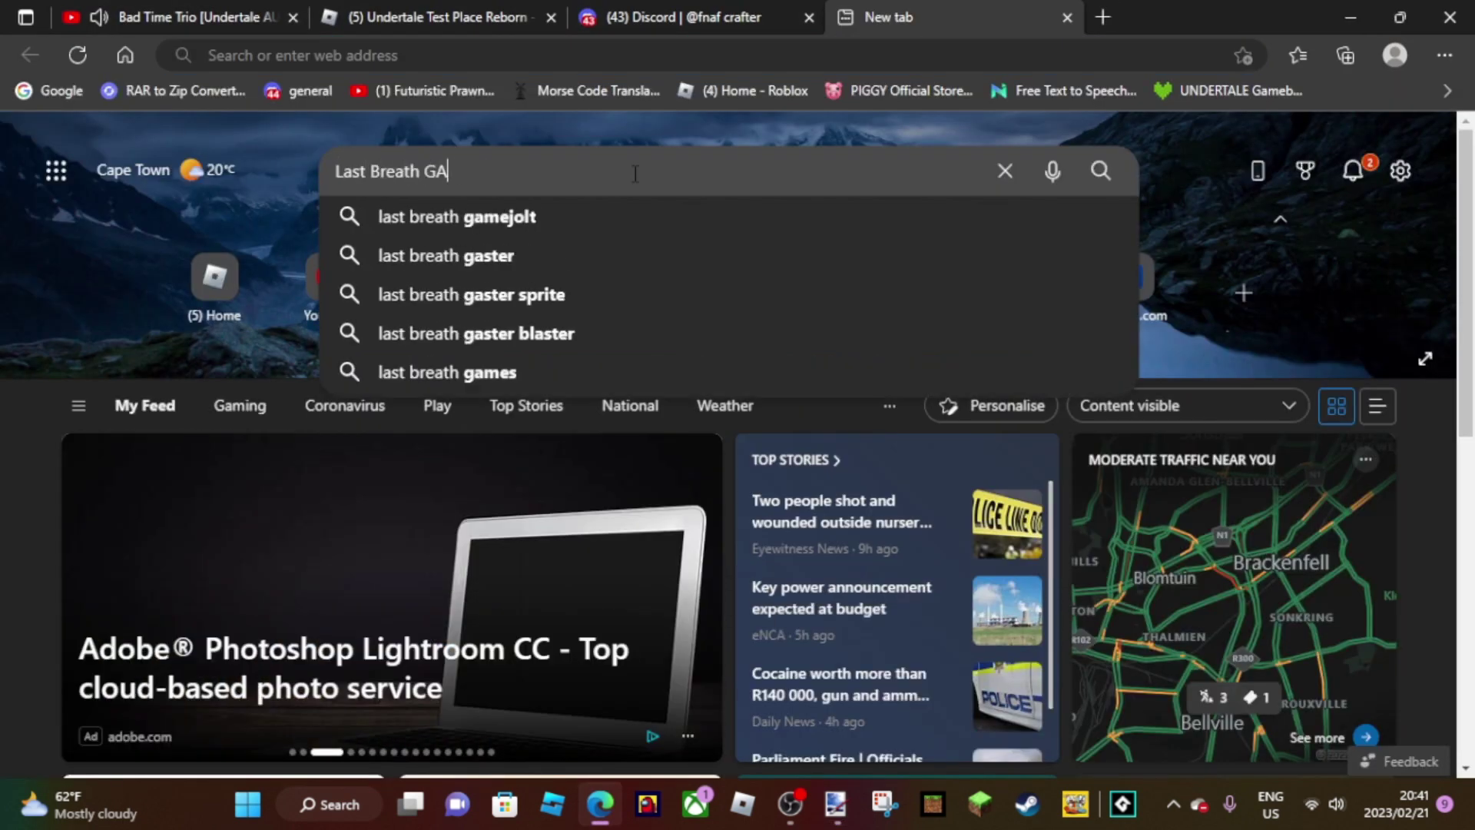
text(image)
key(Return)
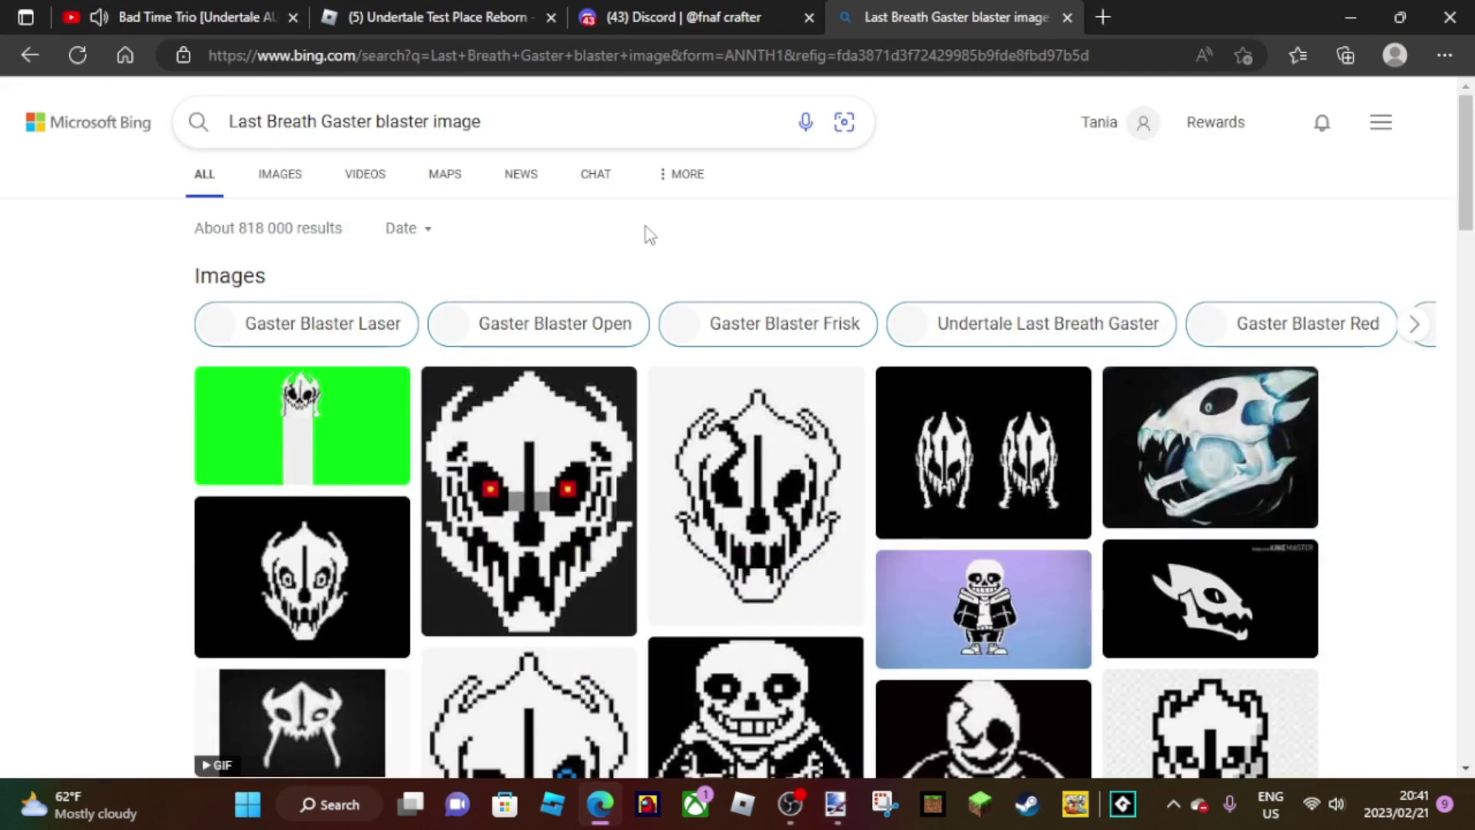
key(ctrl+1)
key(ctrl+4)
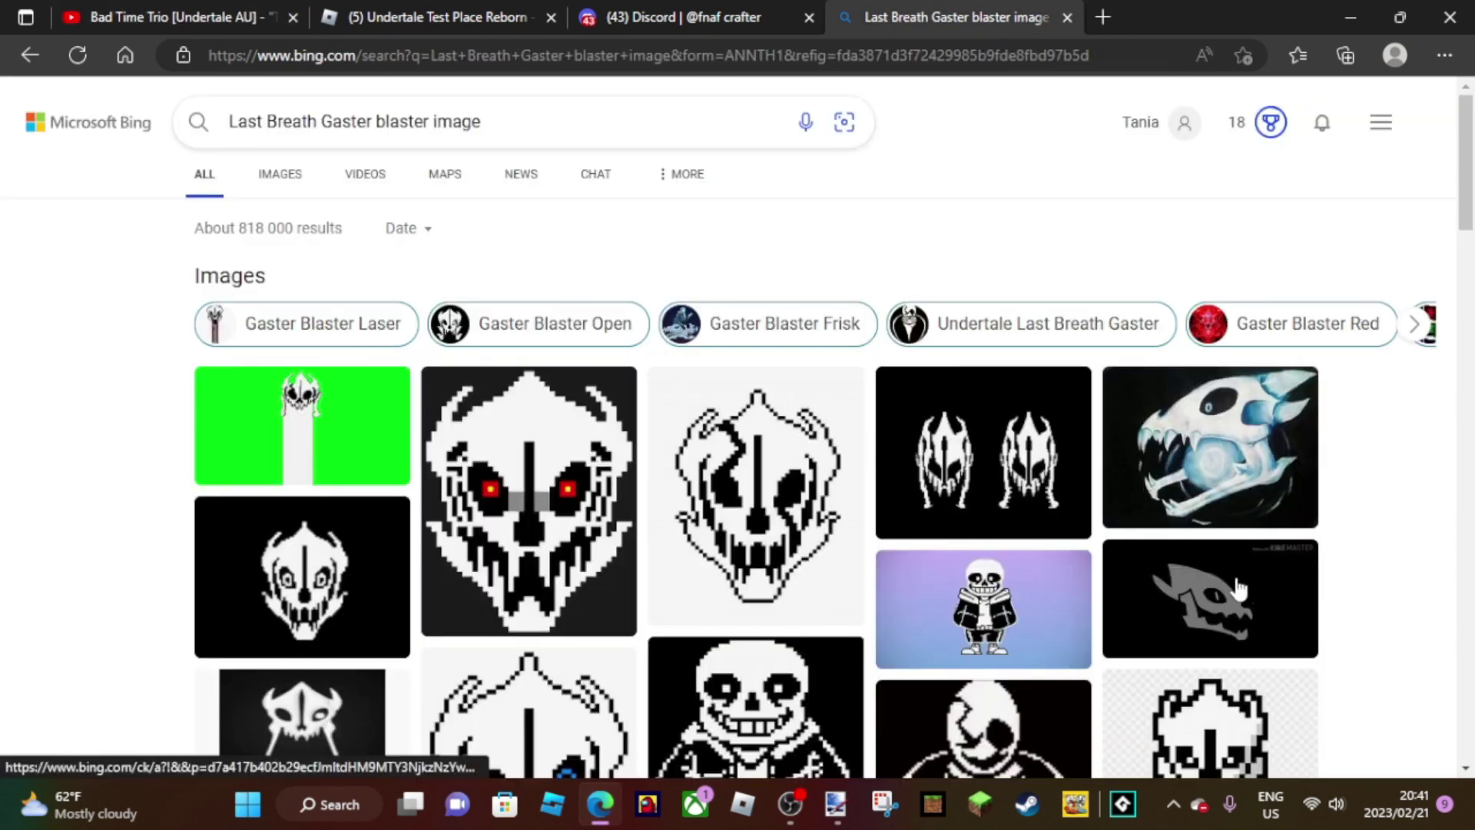
scroll(353, 411, down, 3)
click(360, 419)
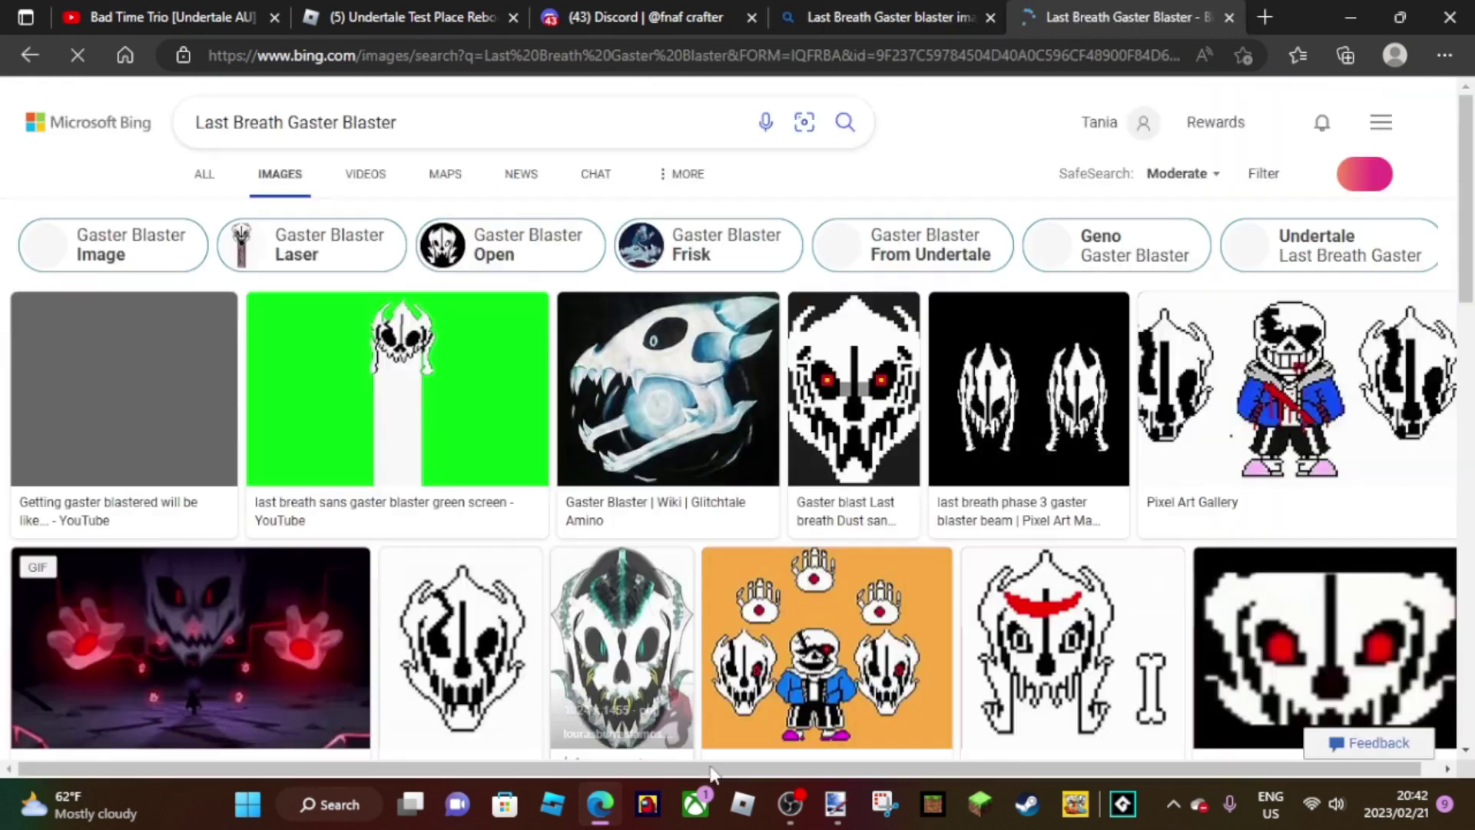
- Snip the white-on-black Gaster Blaster skull and open the option to save the snip
key(super+shift+s)
drag(412, 207, 609, 433)
right_click(456, 431)
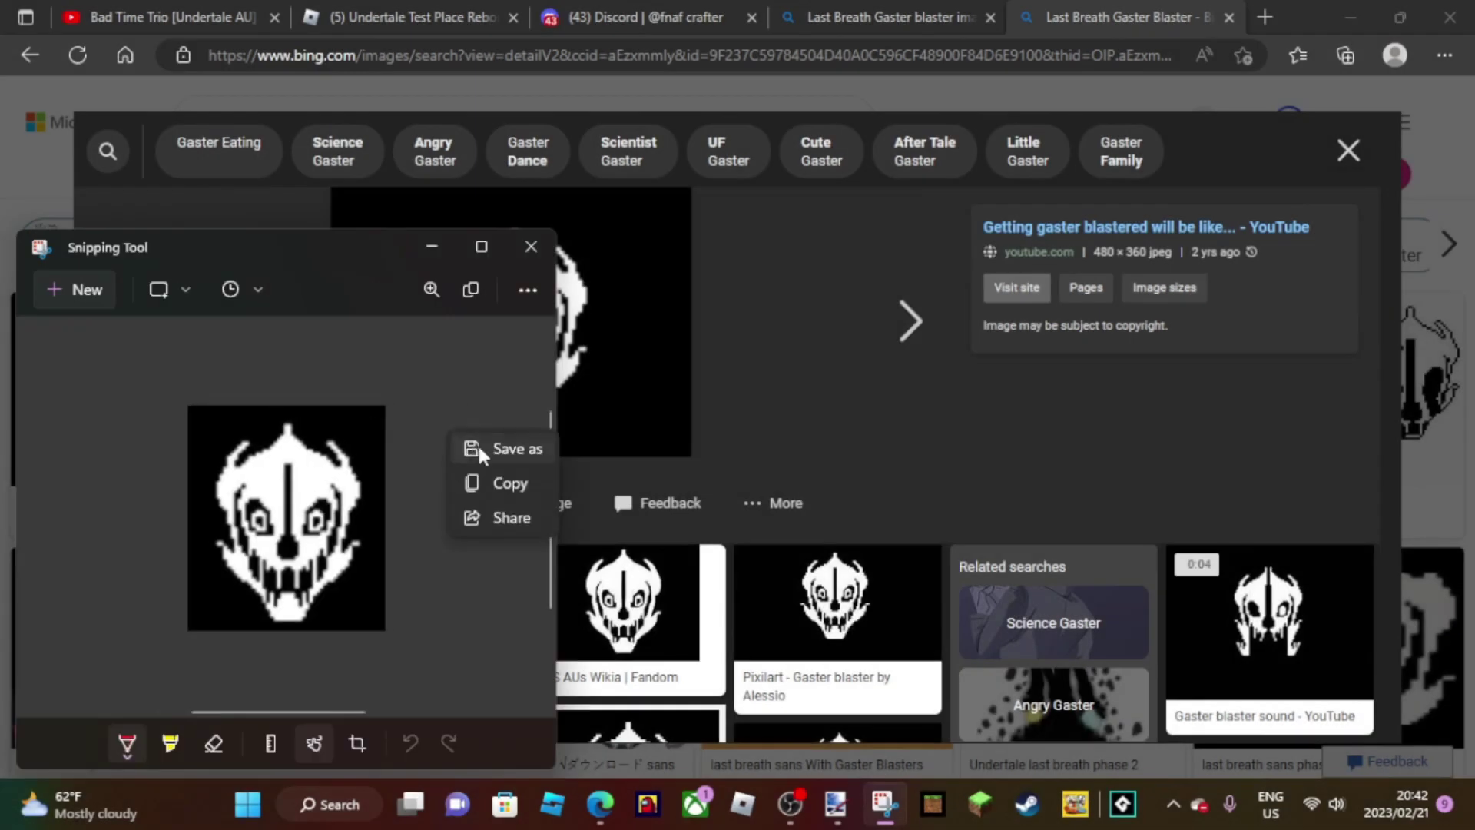
click(478, 446)
click(571, 705)
- Change the image search to "Swap Papyrus Gaster Blaster" and run it
click(286, 93)
click(286, 123)
key(BackSpace)
key(BackSpace)
key(BackSpace)
key(BackSpace)
key(BackSpace)
key(BackSpace)
key(BackSpace)
key(BackSpace)
key(BackSpace)
key(BackSpace)
key(BackSpace)
key(BackSpace)
text(Swap Papyrus)
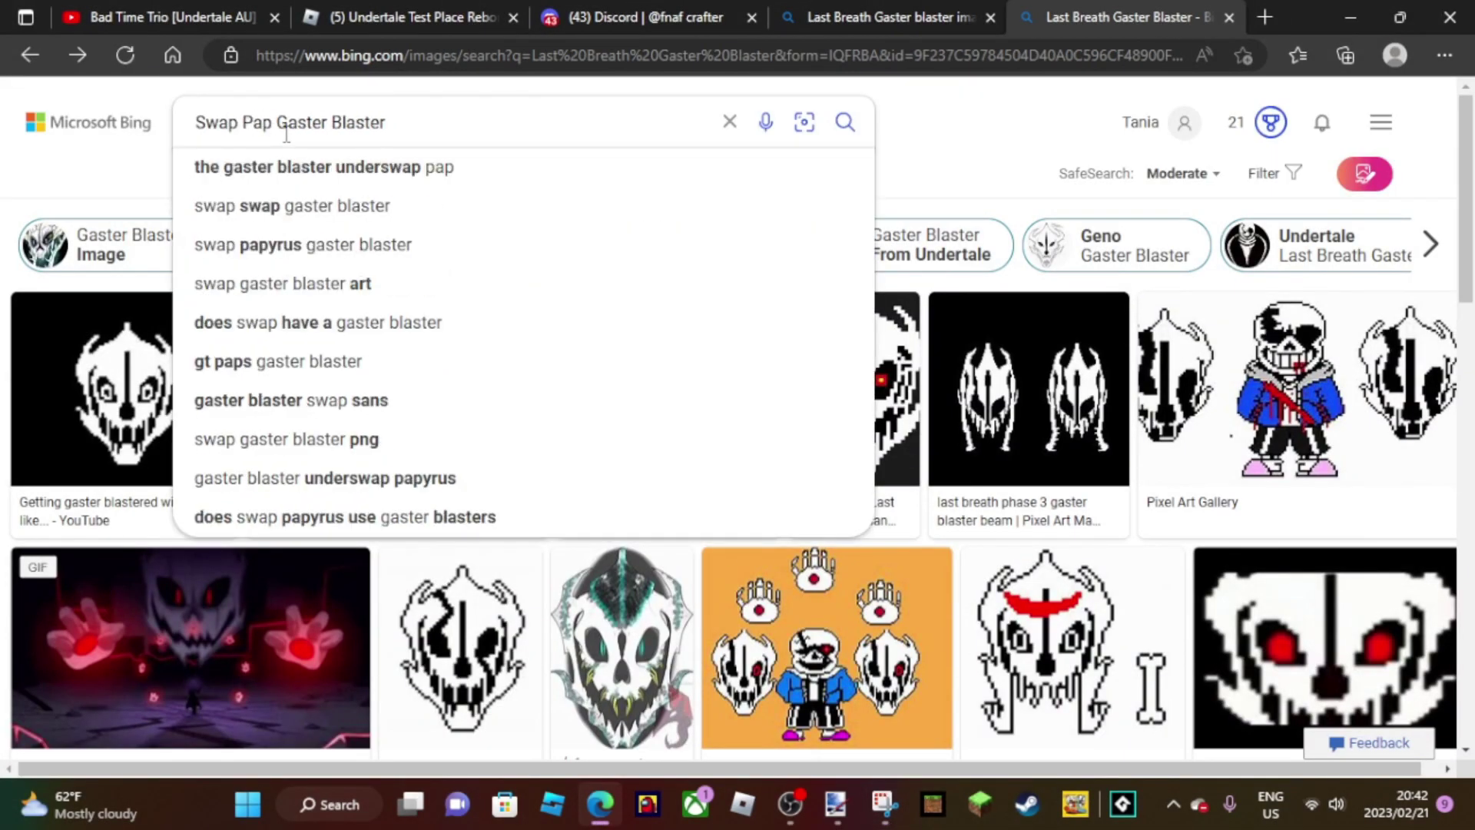
key(Return)
- Look through the image results and capture the Paps Backbone Blaster picture with Snipping Tool
scroll(771, 538, down, 8)
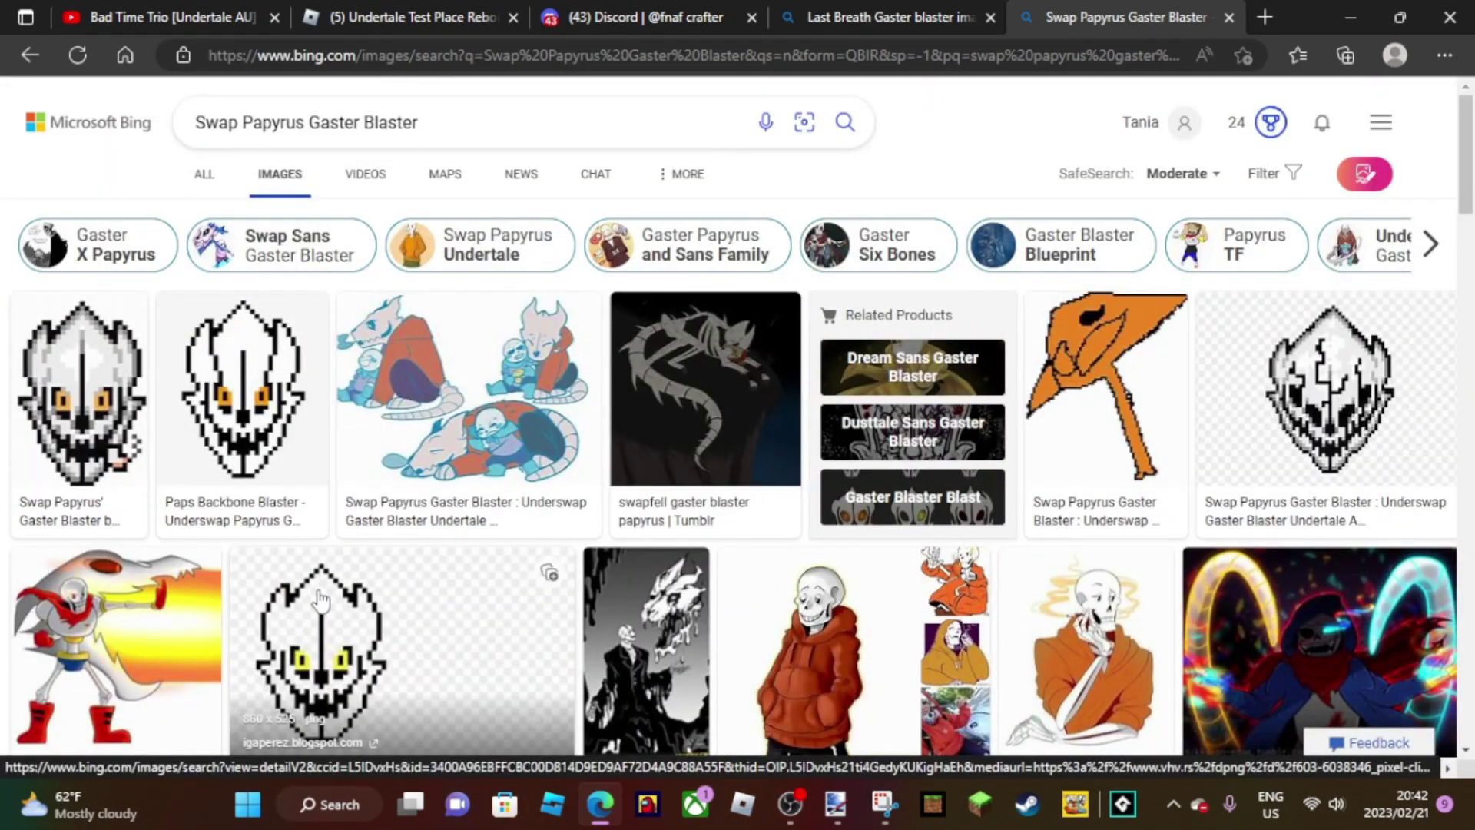
scroll(362, 584, down, 5)
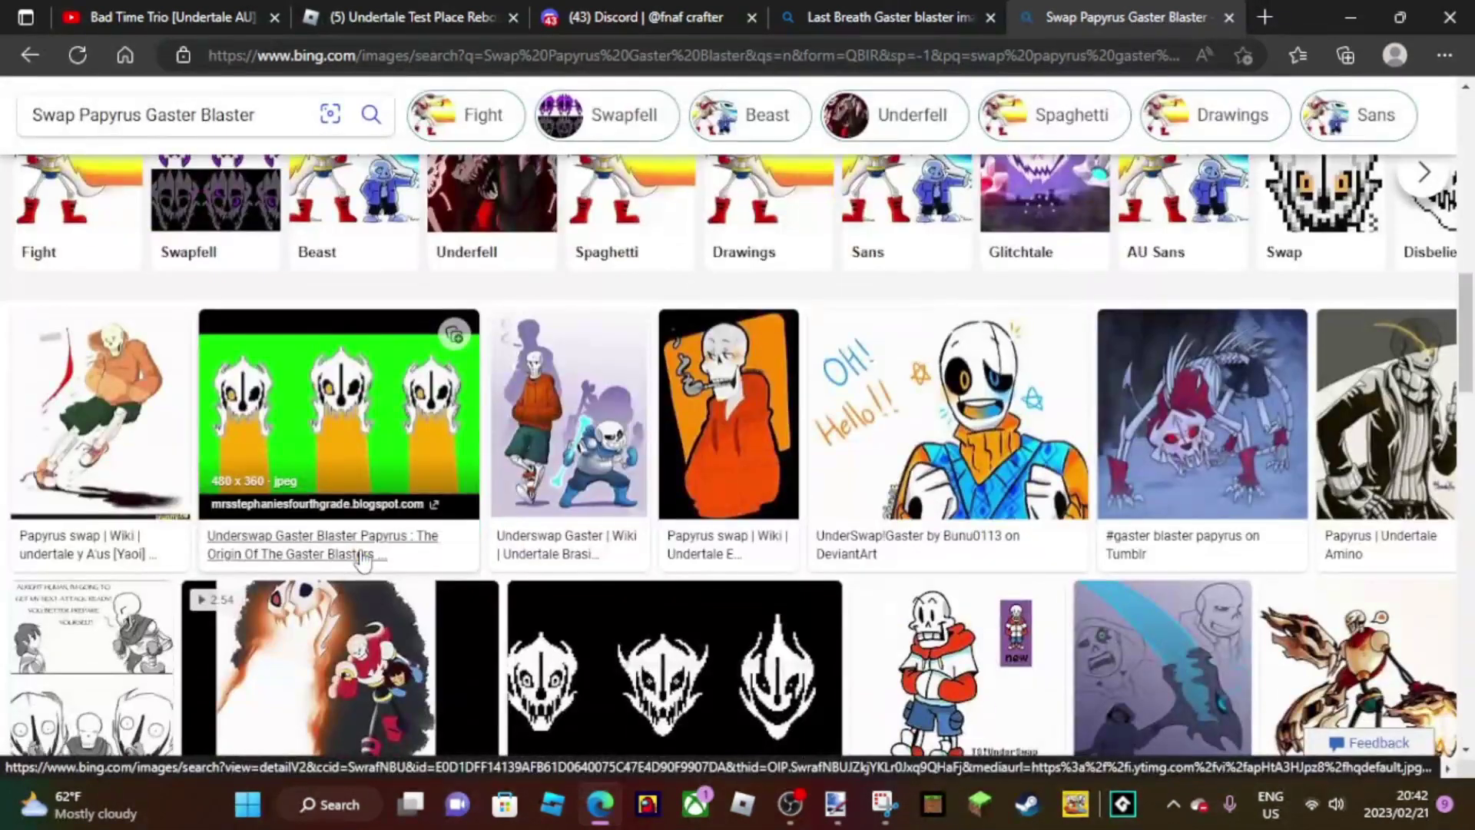
scroll(363, 560, down, 3)
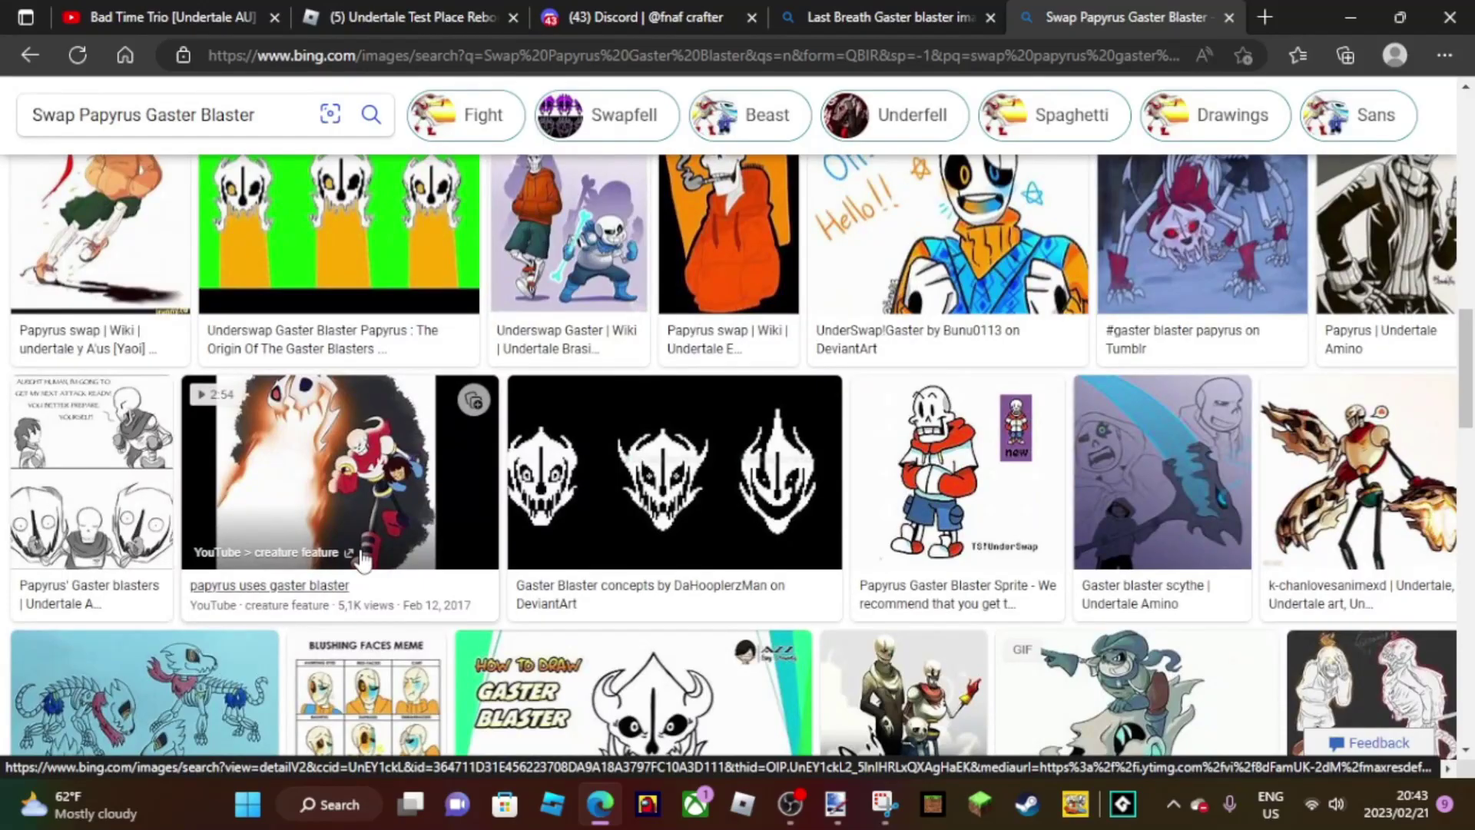
scroll(362, 560, down, 4)
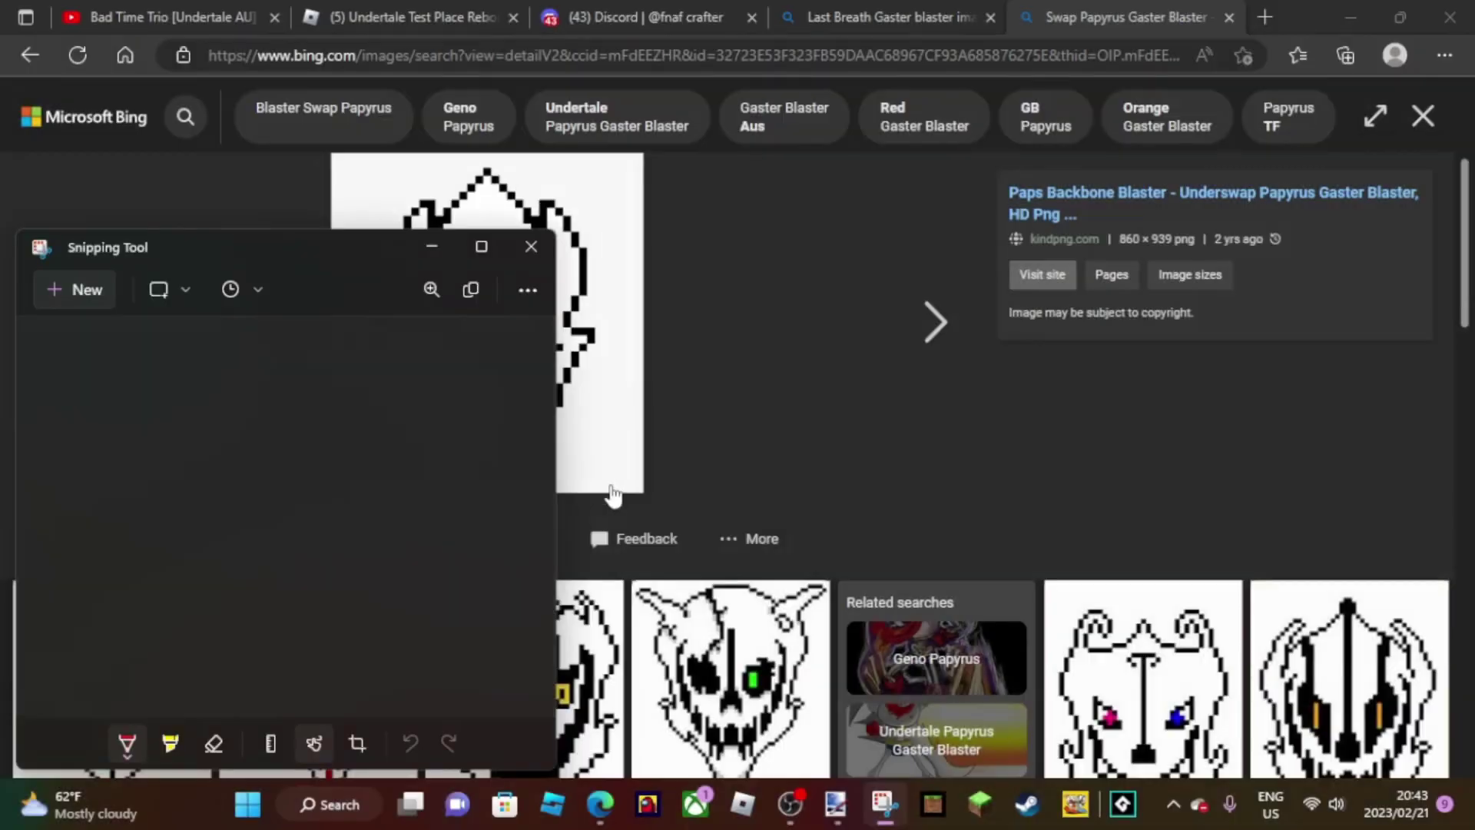
key(ctrl+s)
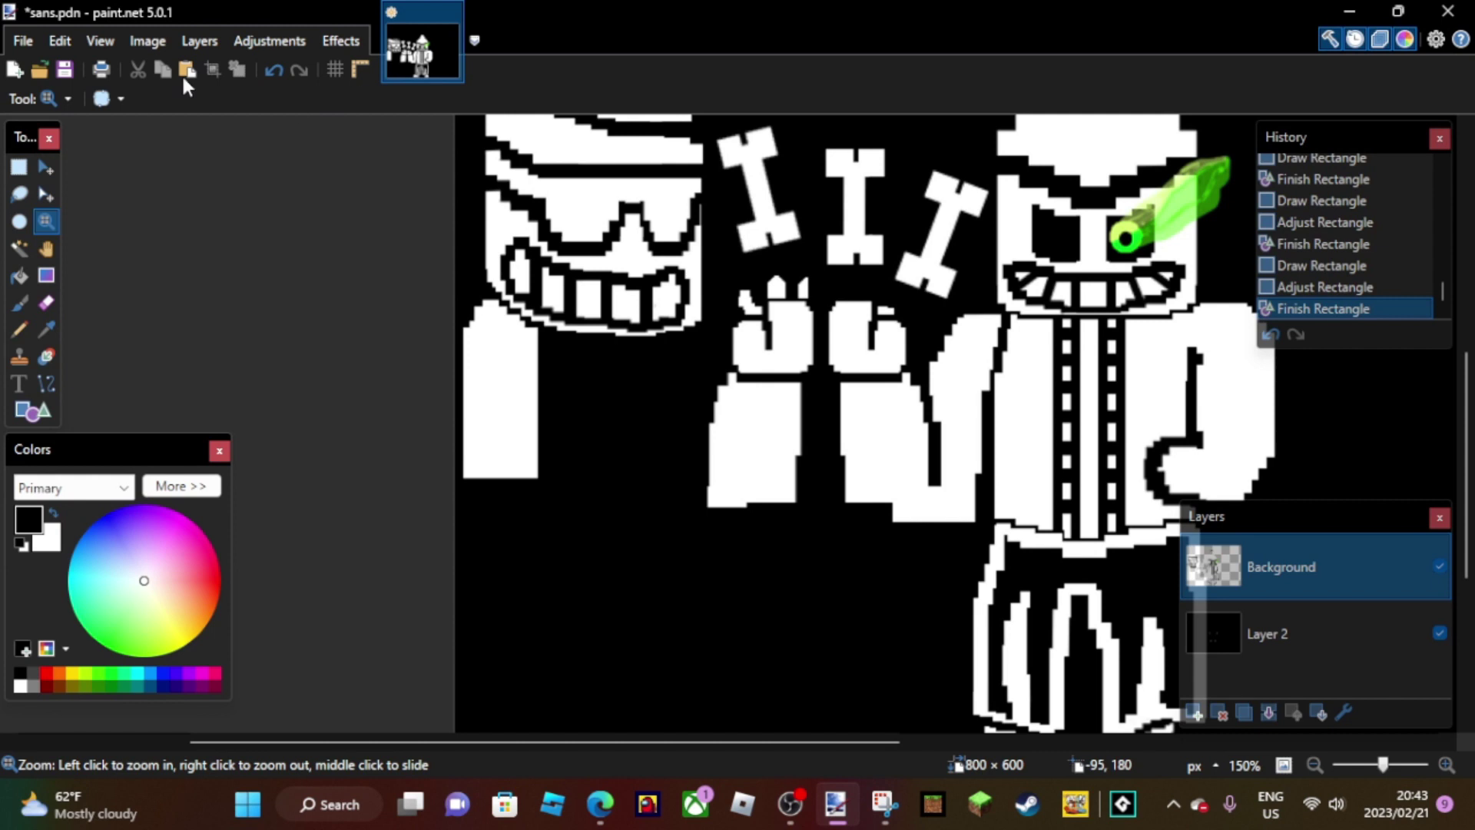
- Paste the captured blaster skull into sans.pdn, shrink it and place it above the bones
click(186, 69)
drag(457, 165, 676, 443)
drag(757, 538, 774, 431)
drag(876, 399, 888, 292)
drag(755, 208, 816, 393)
key(ctrl+d)
- Fill the pasted skull's light background with black and cover its border with a black outline rectangle
key(b)
key(f)
click(741, 426)
key(o)
click(197, 98)
mouse_move(889, 279)
mouse_down()
mouse_move(911, 454)
mouse_move(865, 318)
mouse_up()
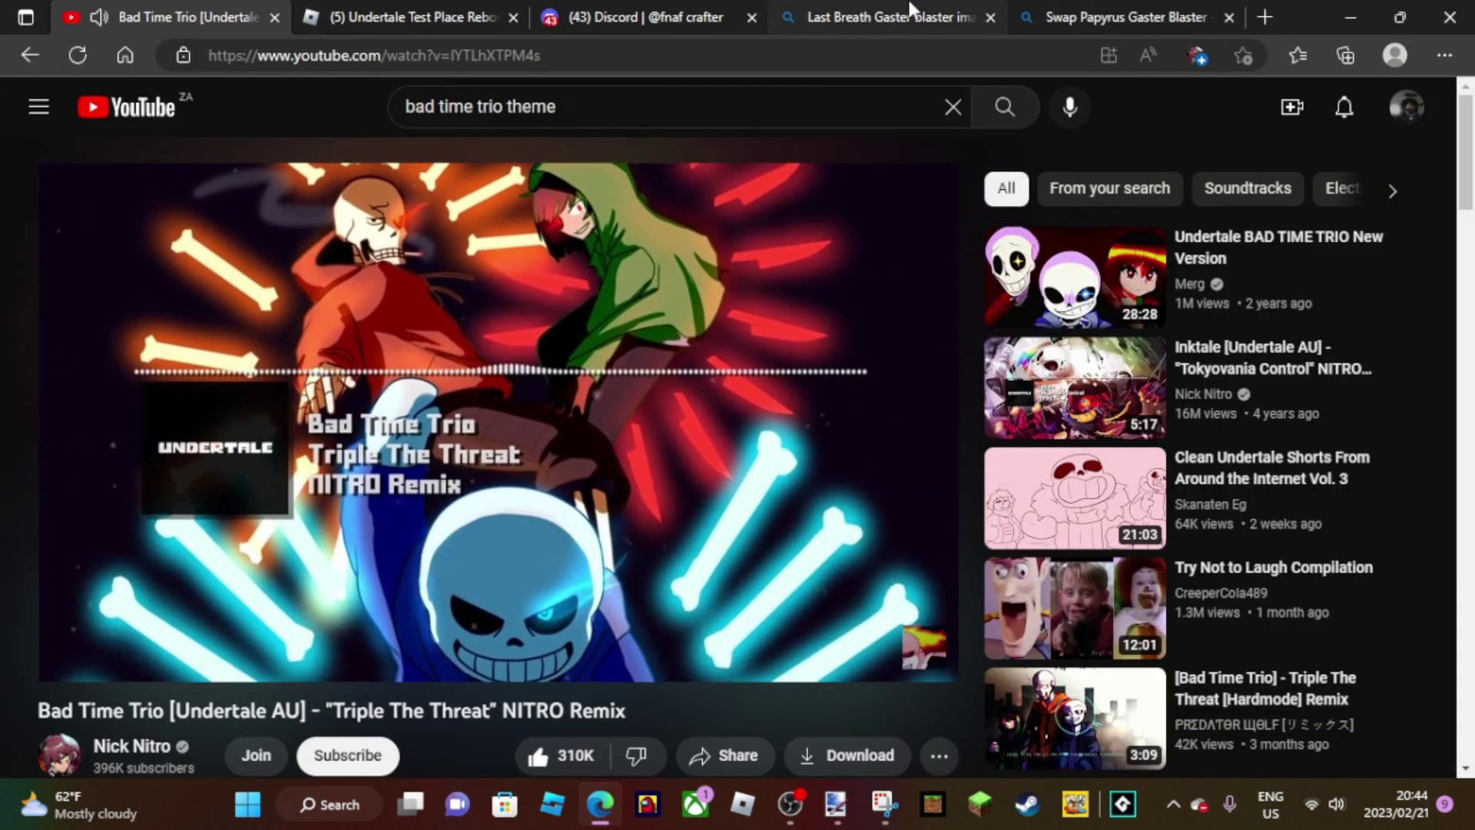
- Close the Swap Papyrus image search in the browser, return to the drawing and undo the stray rectangle
middle_click(1173, 8)
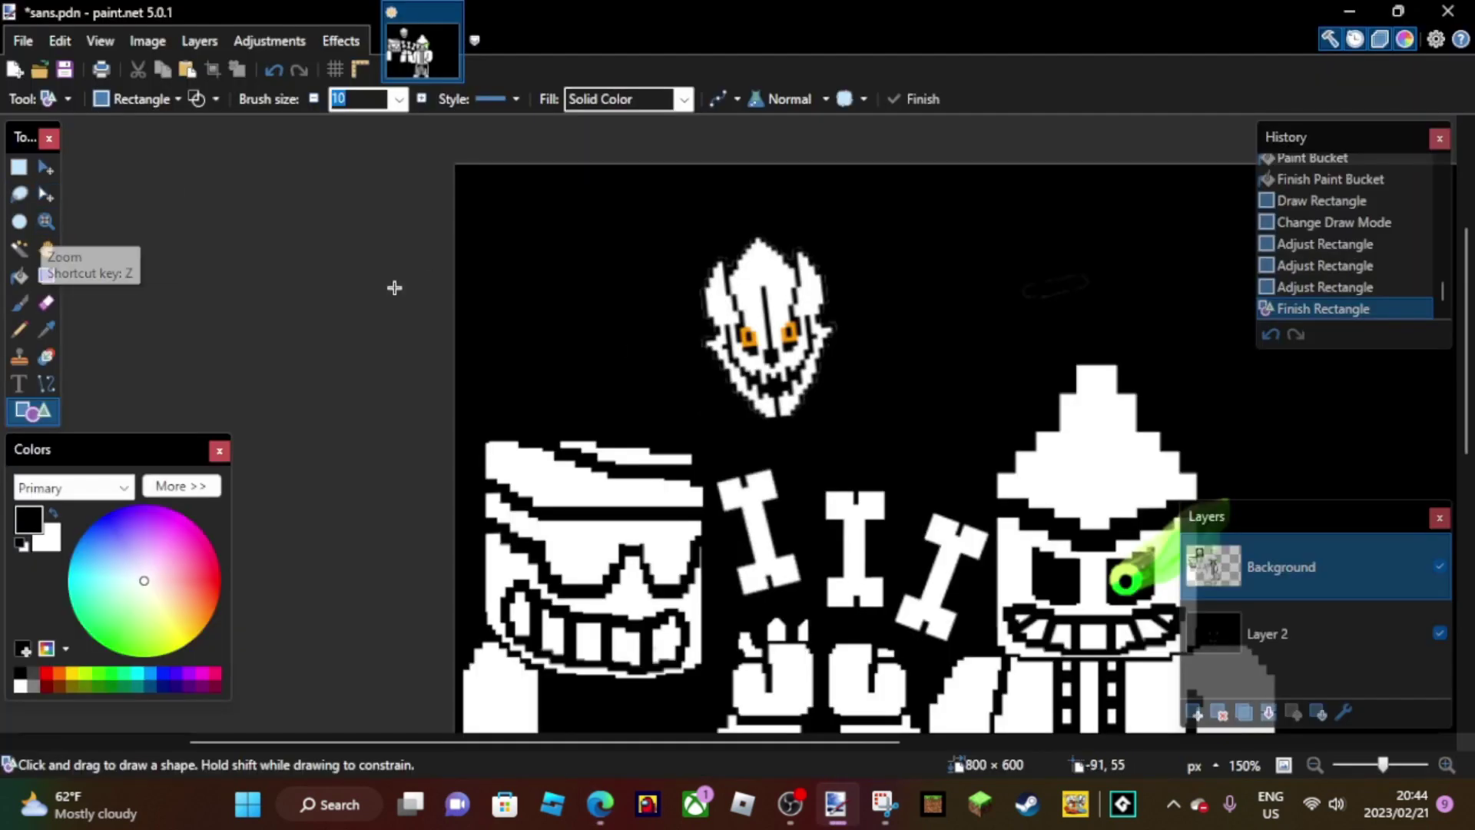
scroll(394, 288, down, 5)
click(573, 467)
scroll(615, 430, down, 3)
key(ctrl+z)
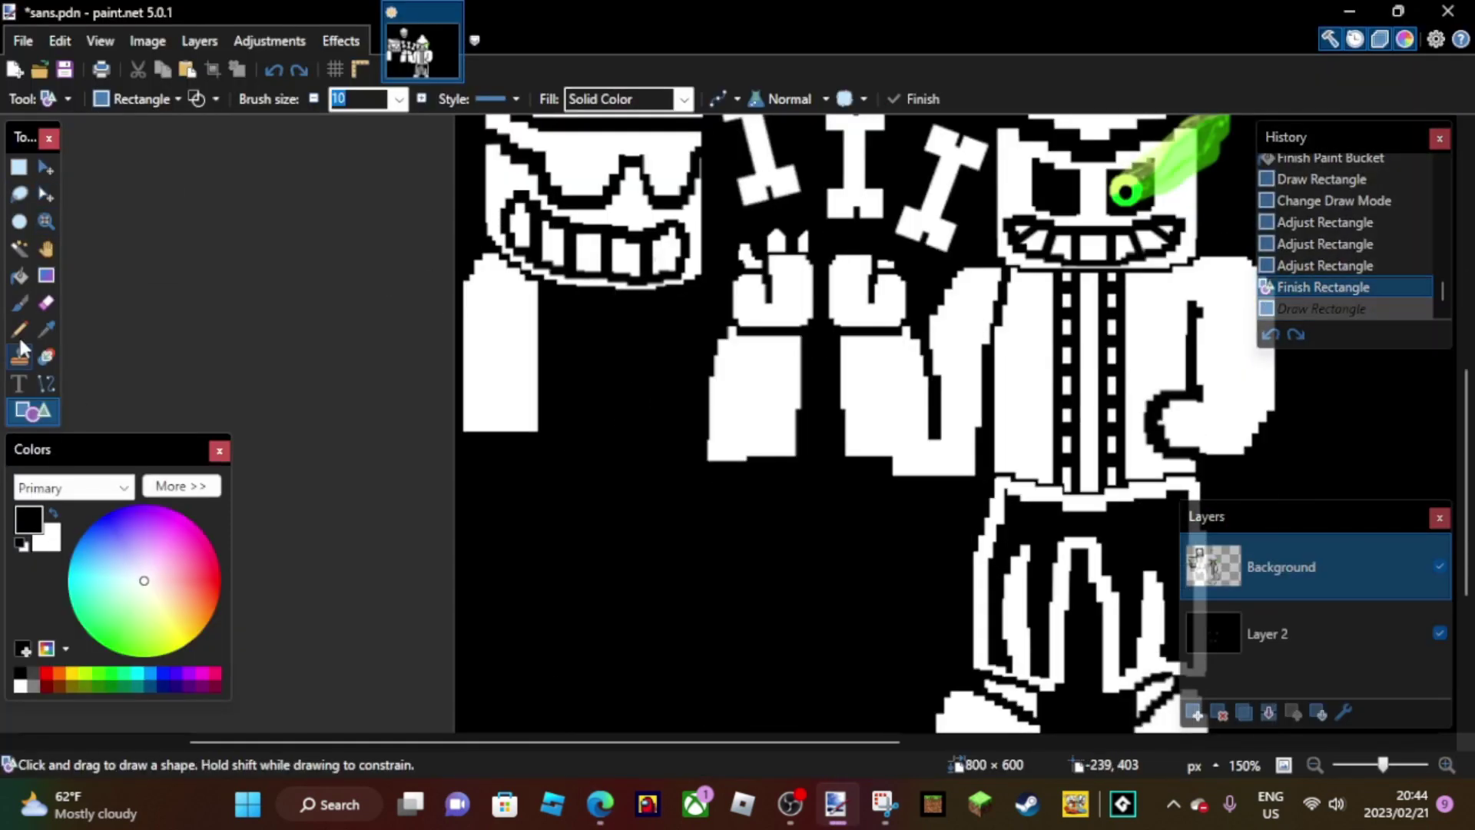
click(46, 221)
click(510, 378)
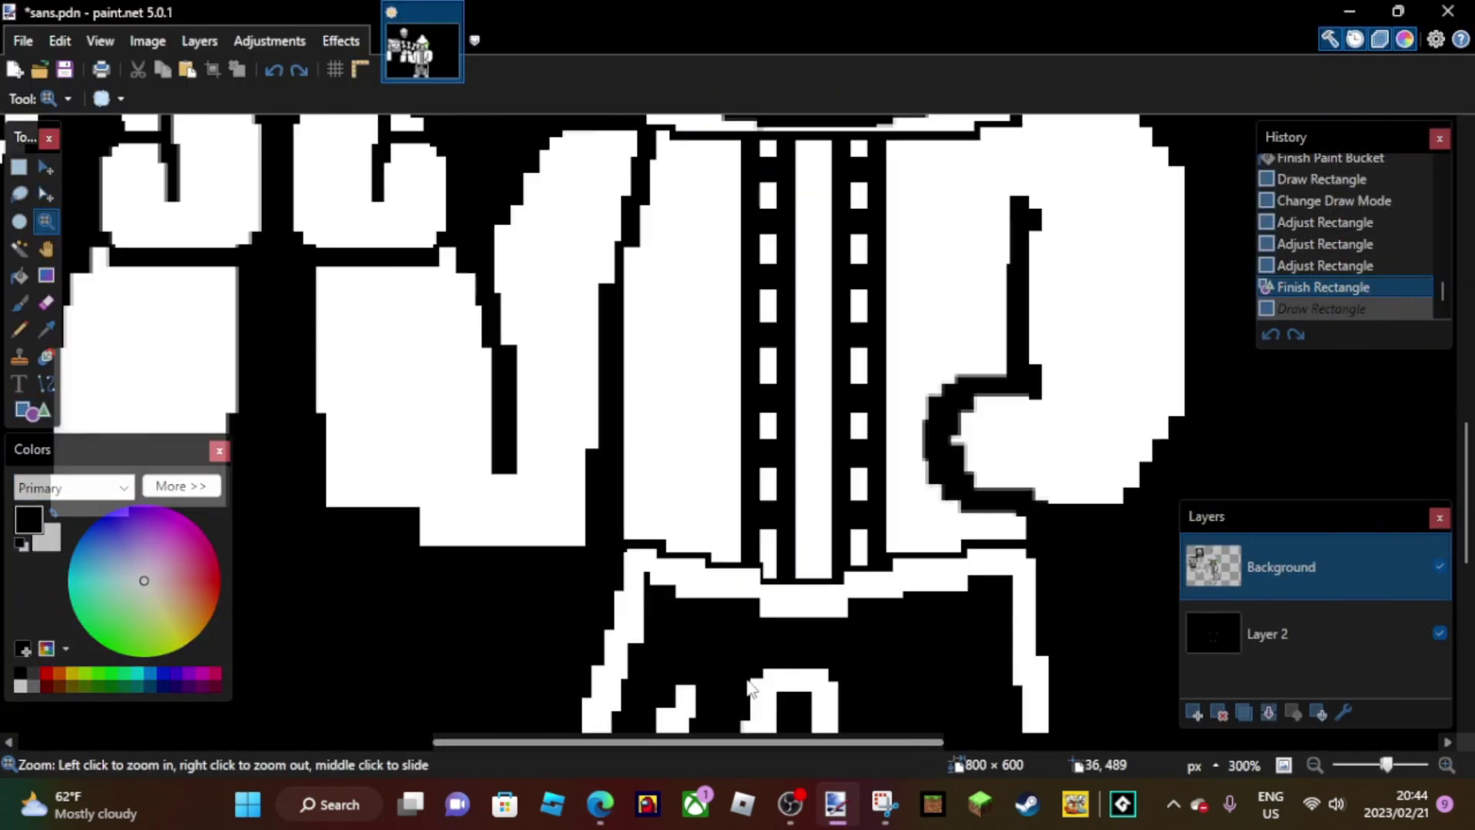
- Copy the pocket curve on the right side of the green-eyed character's jacket and place it mirrored on the left side
click(30, 411)
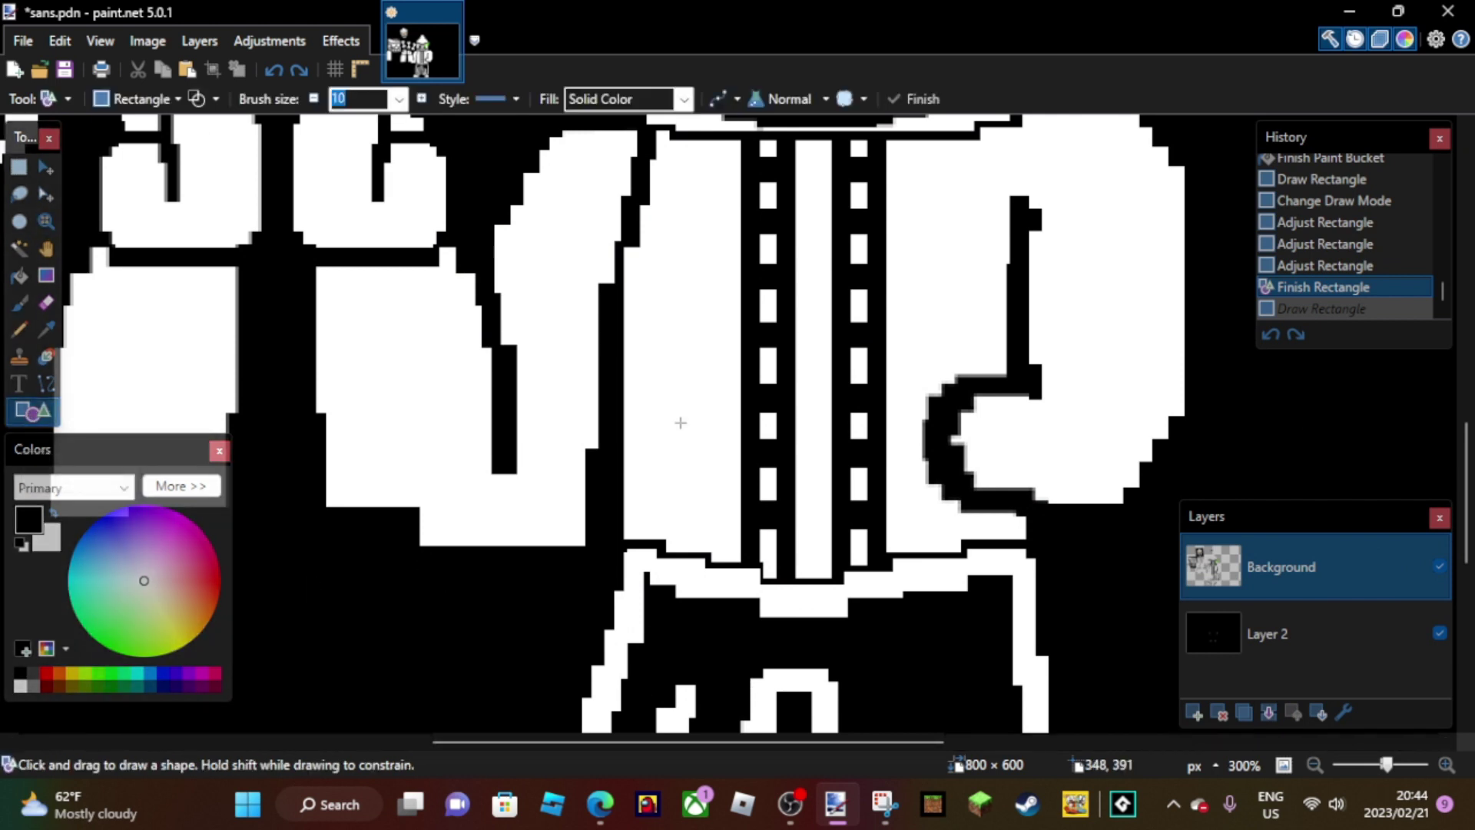
click(18, 167)
drag(1042, 376, 915, 512)
key(ctrl+c)
key(ctrl+v)
drag(1048, 512, 624, 501)
drag(914, 443, 636, 443)
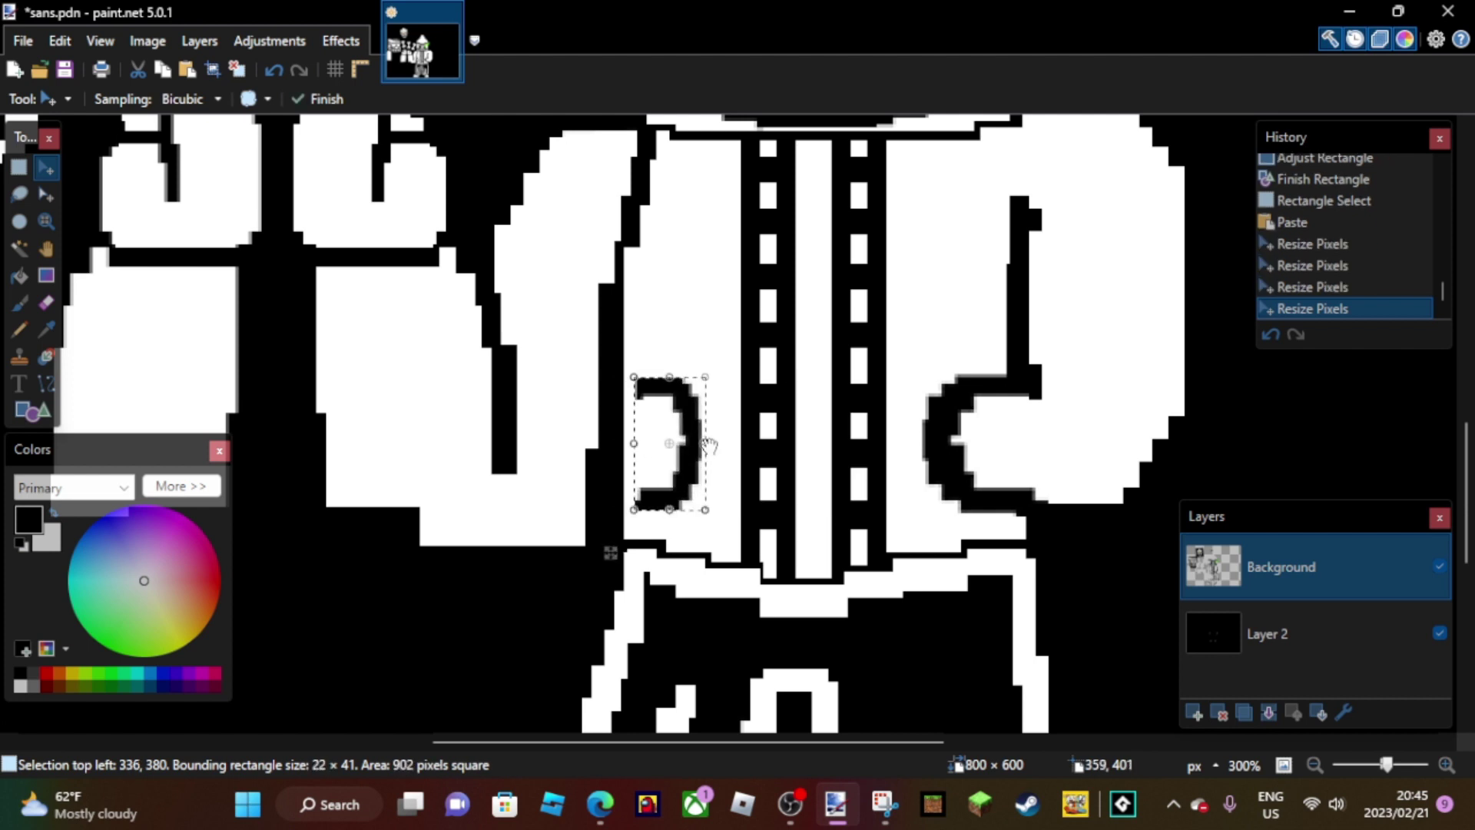
key(ctrl+d)
- Draw a white rectangle about 16 × 103 px along the inner side of the second character's raised forearm
scroll(688, 393, left, 6)
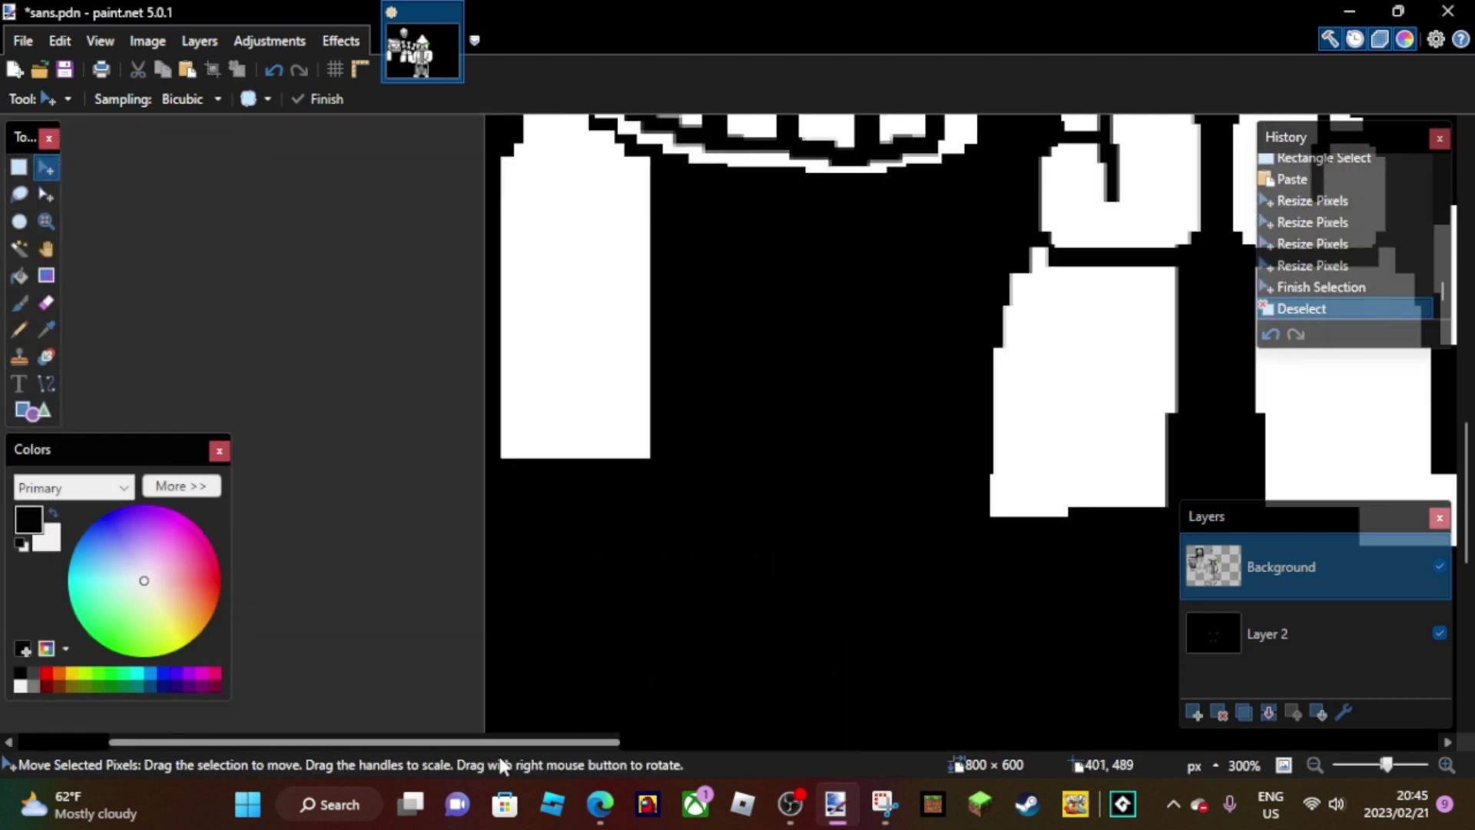
scroll(542, 536, up, 2)
scroll(537, 531, up, 5)
scroll(511, 560, down, 5)
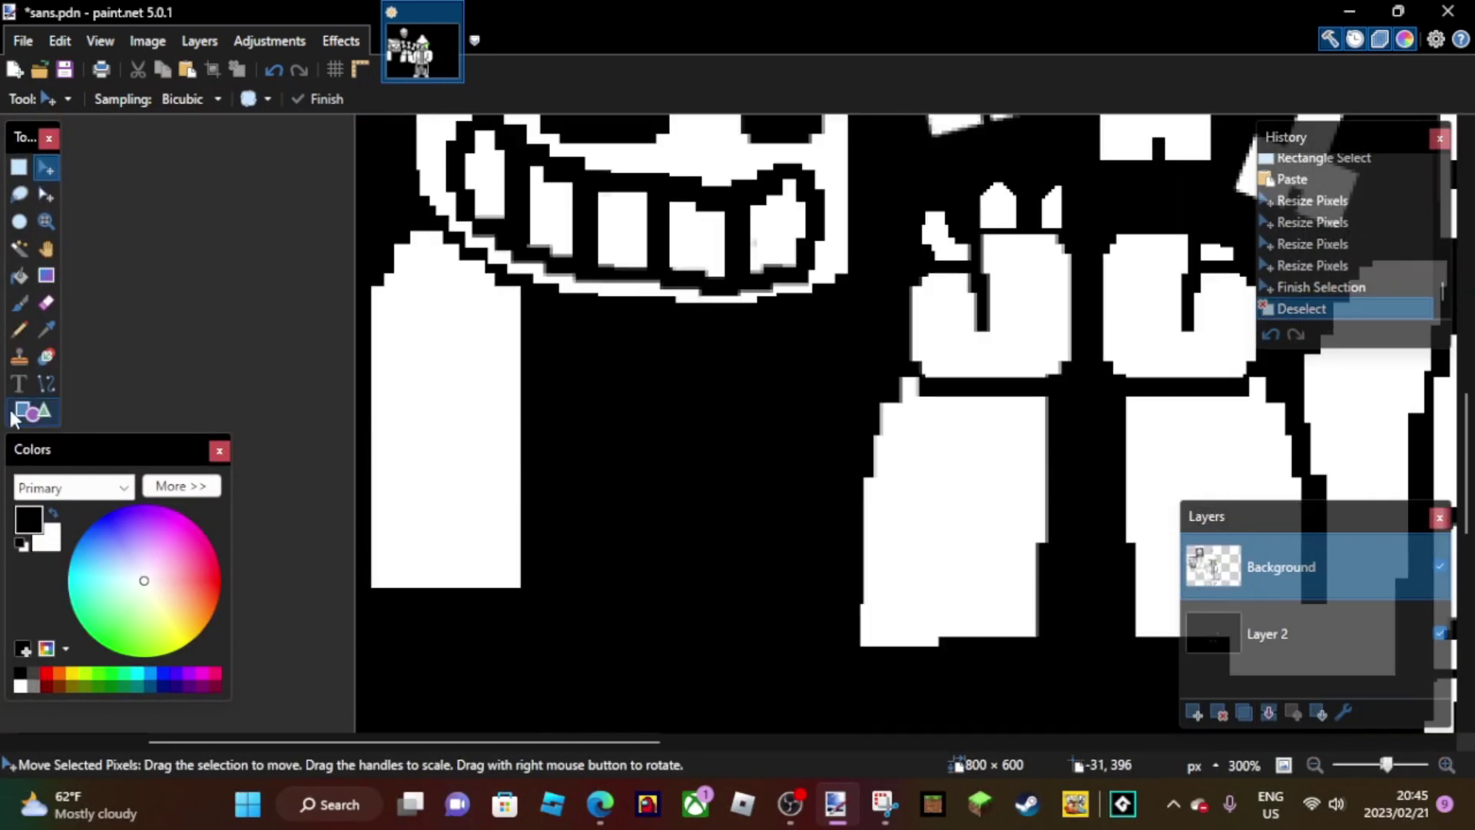
key(o)
key(x)
drag(814, 308, 867, 646)
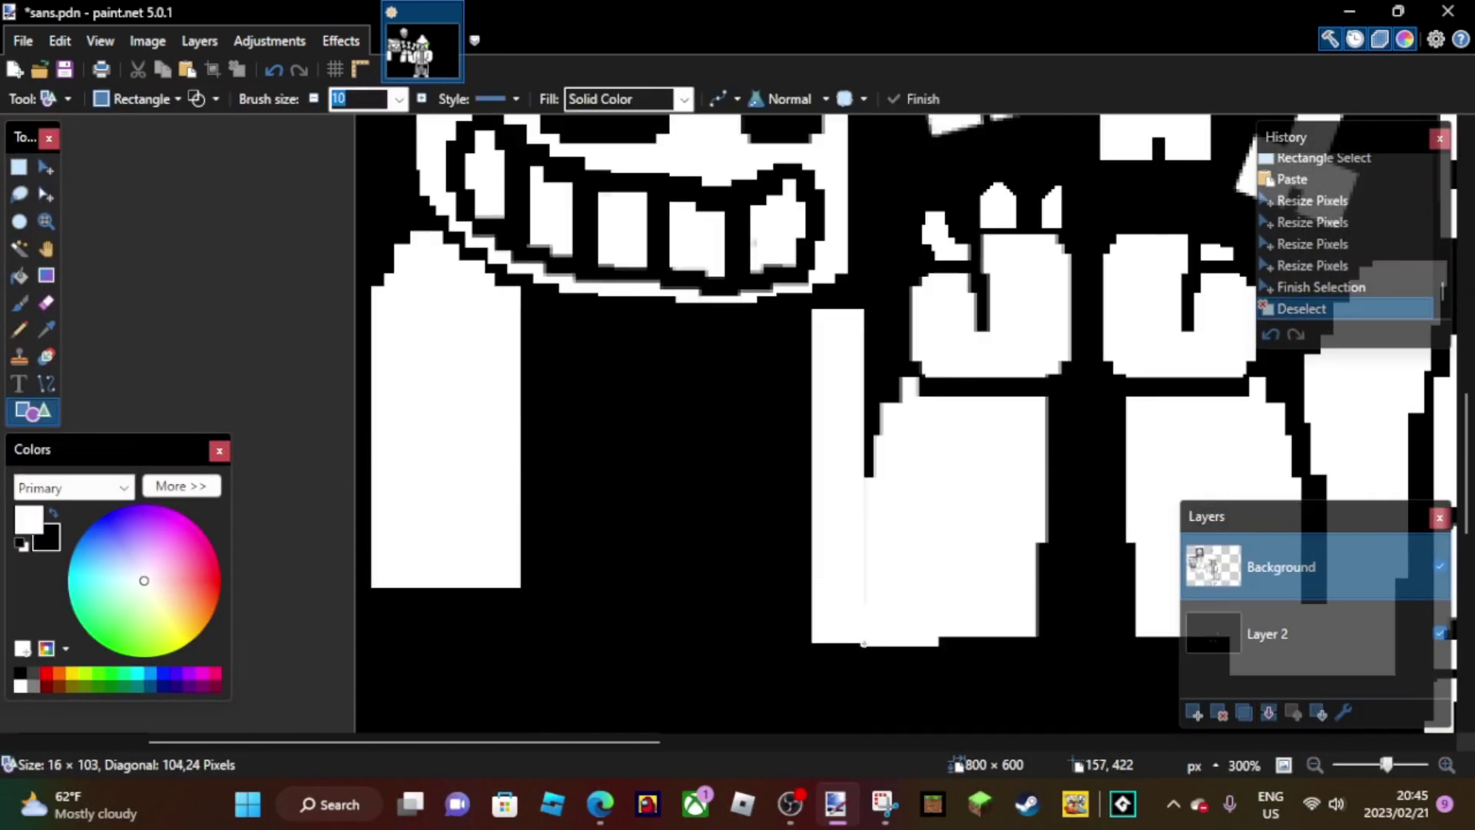
key(Return)
- Trim the outer upper corner of the new white strip into a stepped shoulder with a small black rectangle and brush dabs
key(x)
key(Return)
mouse_move(859, 309)
mouse_down()
mouse_move(876, 330)
mouse_move(851, 313)
mouse_up()
key(Return)
key(b)
click(854, 313)
click(859, 319)
click(863, 325)
click(866, 332)
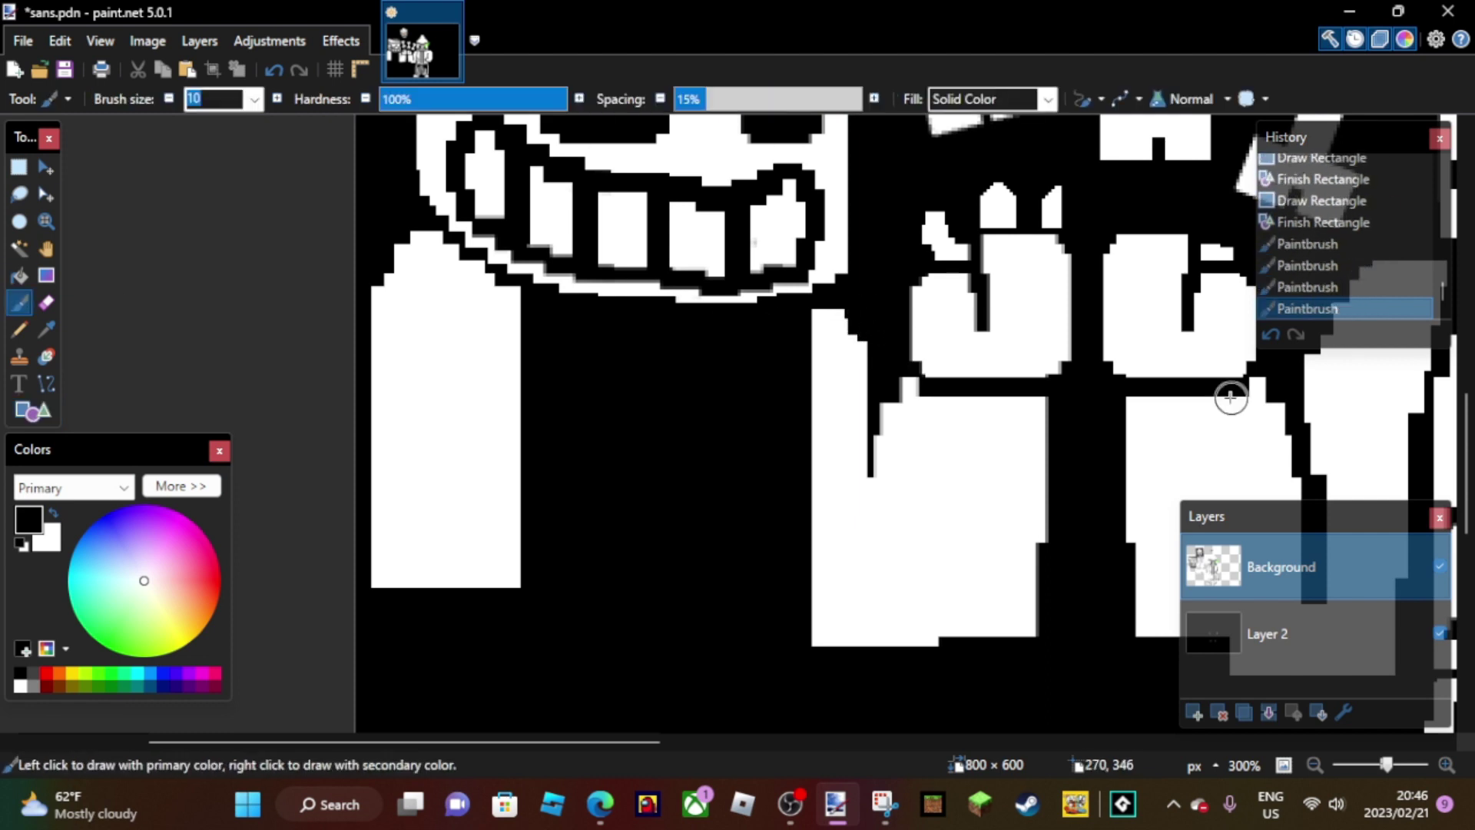
- Join the second character's shoulders with white rectangles running beneath the jaw
key(o)
drag(556, 323, 550, 306)
mouse_move(754, 309)
mouse_down()
mouse_move(845, 342)
mouse_move(882, 322)
mouse_move(859, 350)
mouse_up()
key(Return)
key(Return)
drag(541, 303, 669, 332)
key(Return)
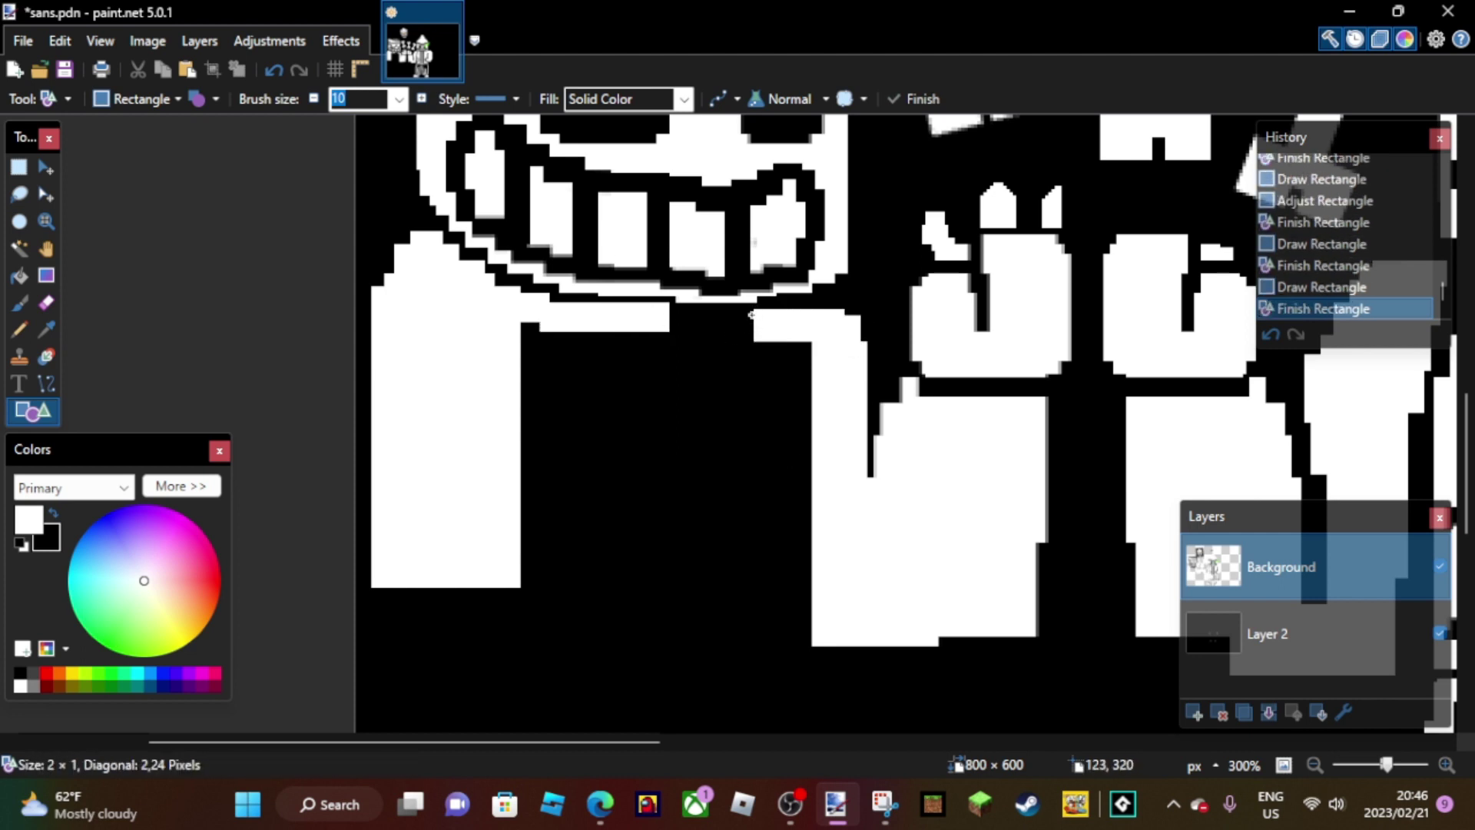
drag(758, 312, 621, 344)
key(Return)
- Lengthen the second character's left arm with white rectangles, stepping its lower outer corner inward
key(z)
right_click(438, 307)
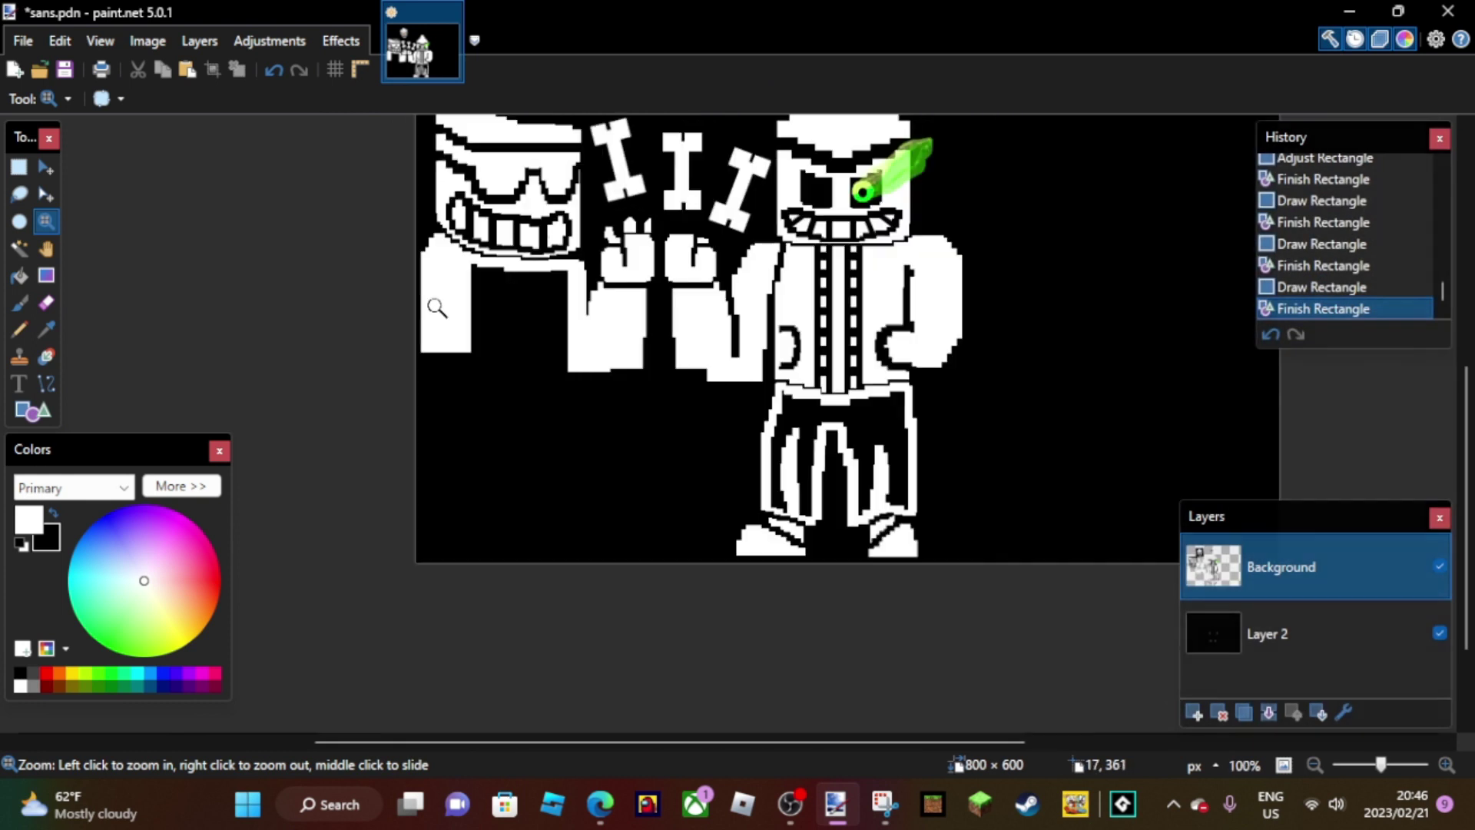
click(437, 307)
click(33, 411)
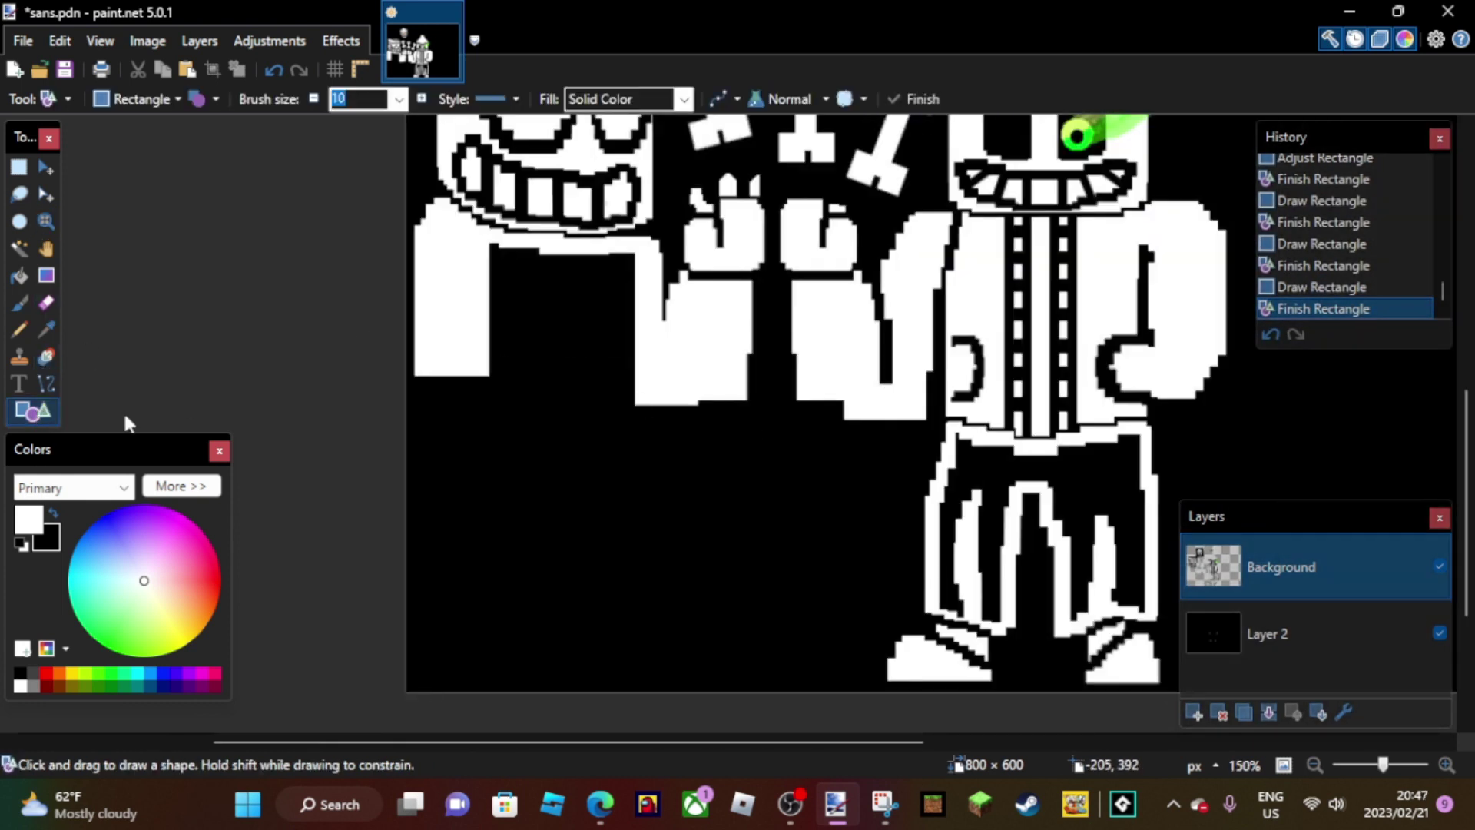
mouse_move(450, 408)
mouse_down()
mouse_move(527, 451)
mouse_move(533, 411)
mouse_move(445, 414)
mouse_move(458, 401)
mouse_move(453, 417)
mouse_up()
key(Return)
key(Return)
key(ctrl+z)
key(ctrl+y)
key(ctrl+z)
key(Return)
key(Return)
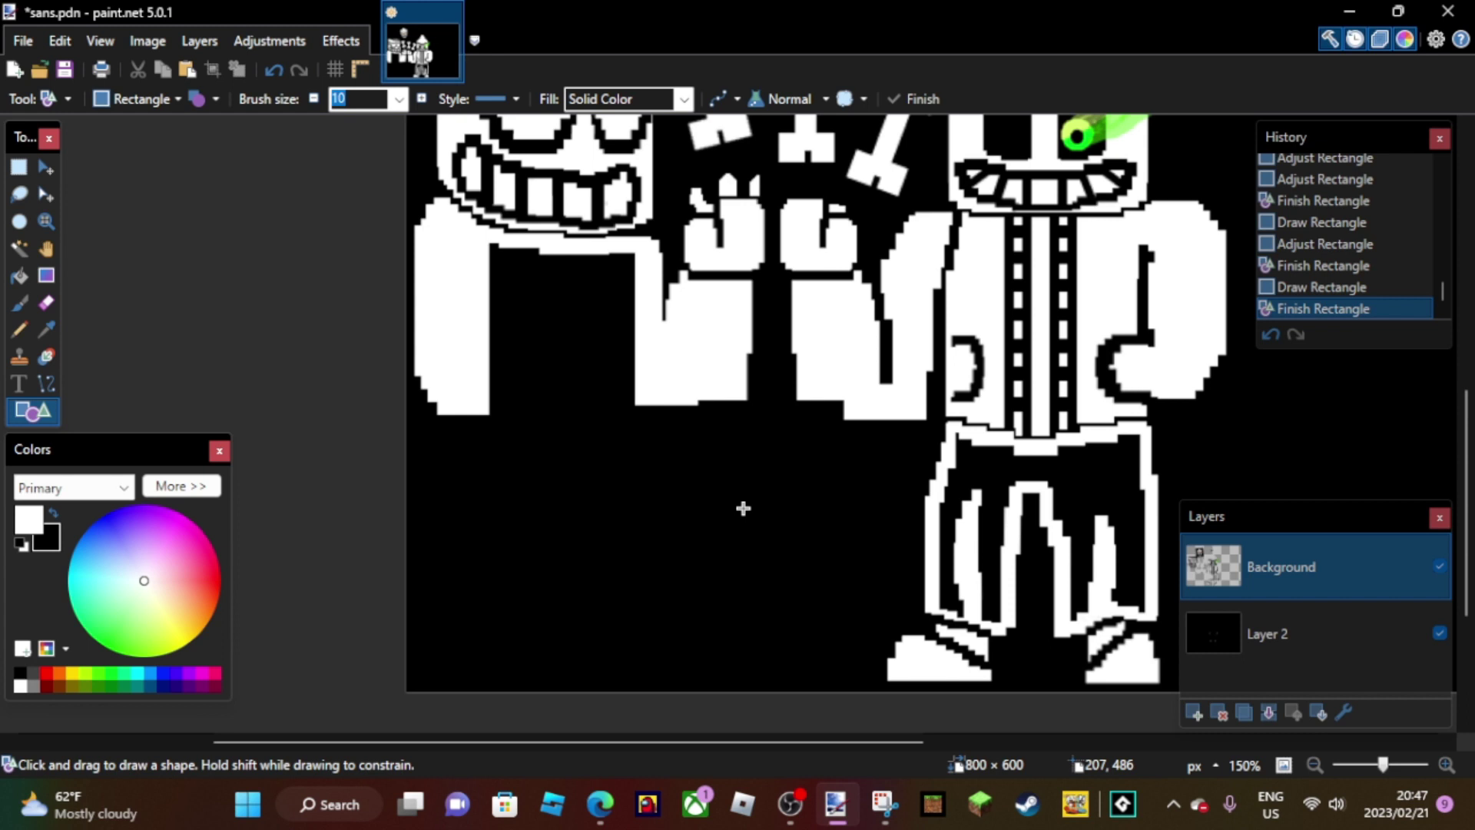
- Fill the second character's torso between both arms with a large white rectangle extending slightly below them
scroll(739, 512, up, 1)
mouse_move(482, 553)
mouse_down()
mouse_move(615, 452)
mouse_move(806, 244)
mouse_up()
drag(484, 400, 460, 404)
key(Return)
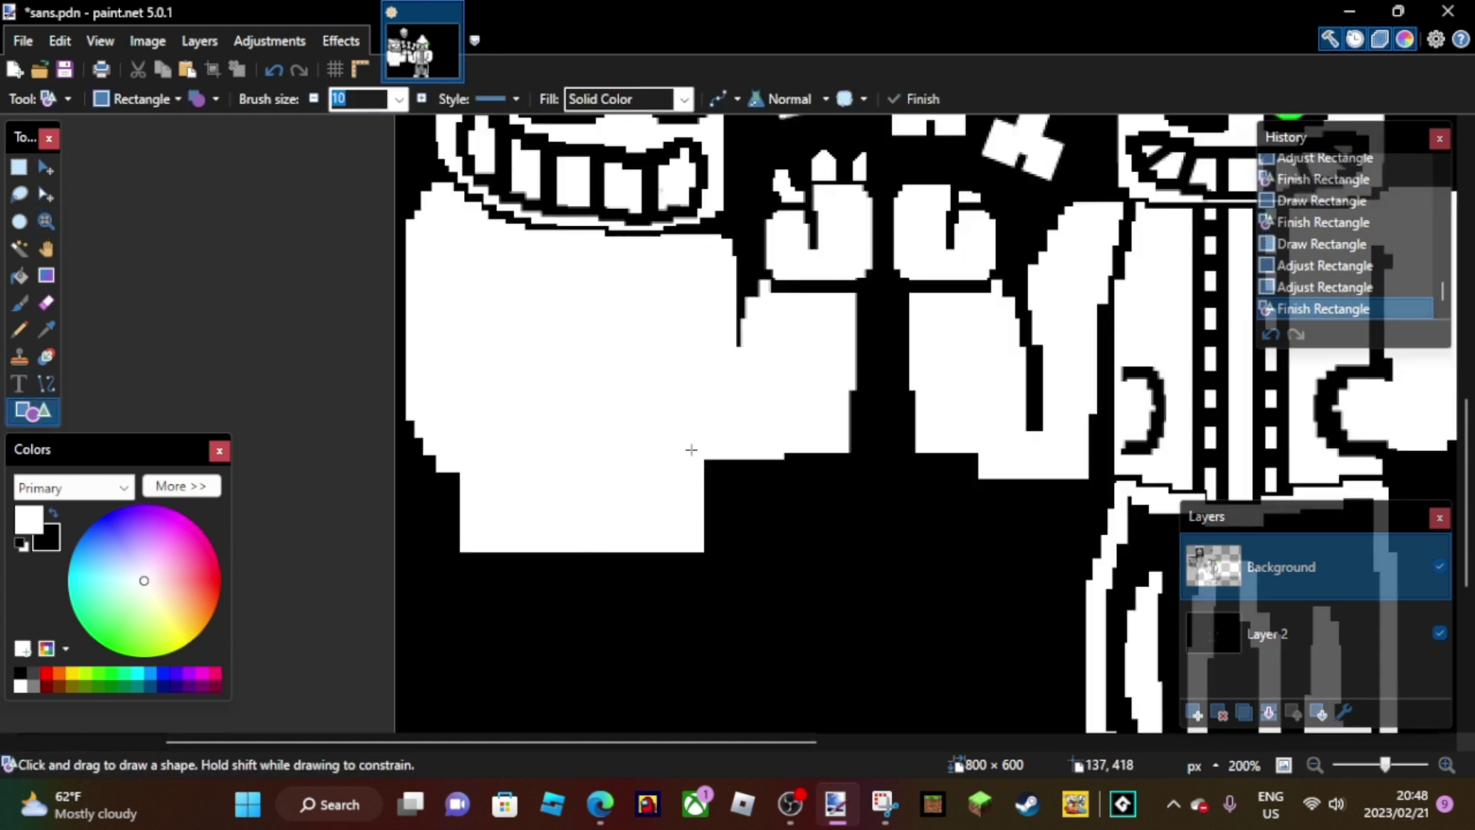
- Copy the green-eyed character's left pocket curve onto the lower right of the second character's torso and adjust its position
key(s)
key(ctrl+v)
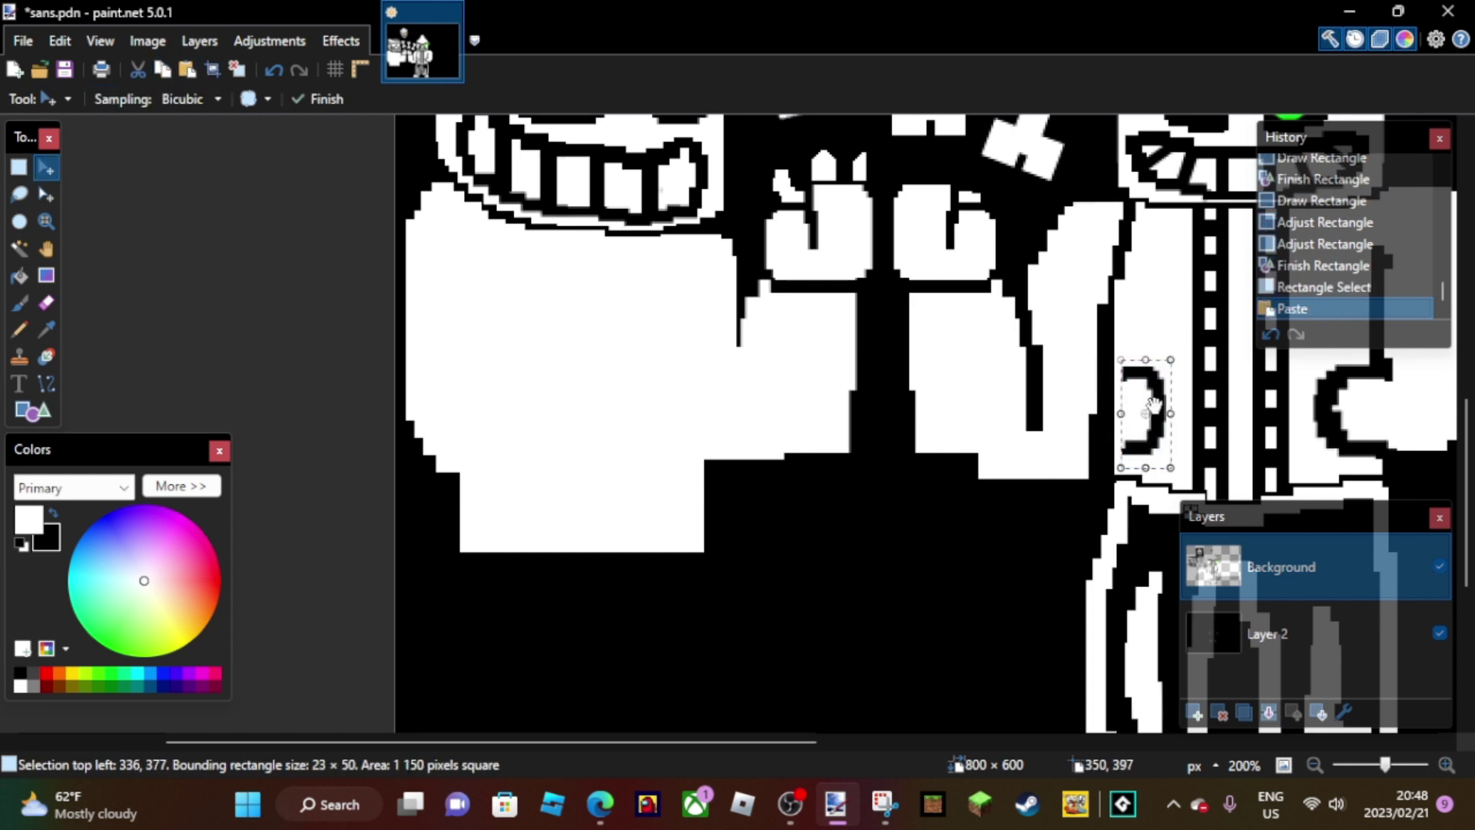
drag(720, 482, 719, 484)
key(ctrl+d)
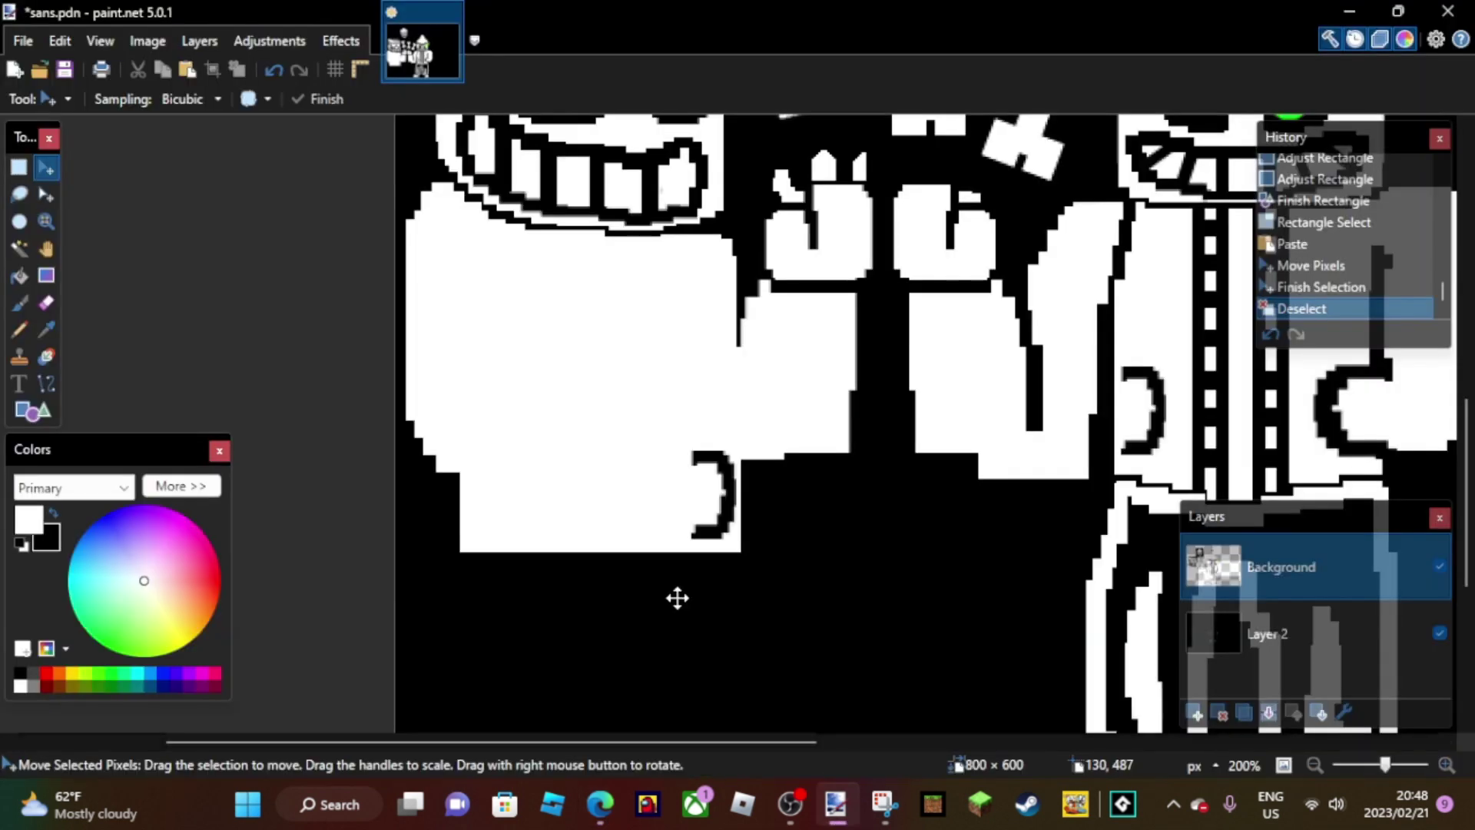
key(ctrl+z)
mouse_move(692, 498)
mouse_down()
mouse_move(643, 510)
mouse_move(680, 499)
mouse_up()
- Paste the pocket curve again, flip and widen it, and place it at the lower left of the second character's torso
key(ctrl+v)
drag(481, 499, 468, 501)
drag(658, 497, 531, 494)
key(ctrl+d)
key(ctrl+z)
key(ctrl+d)
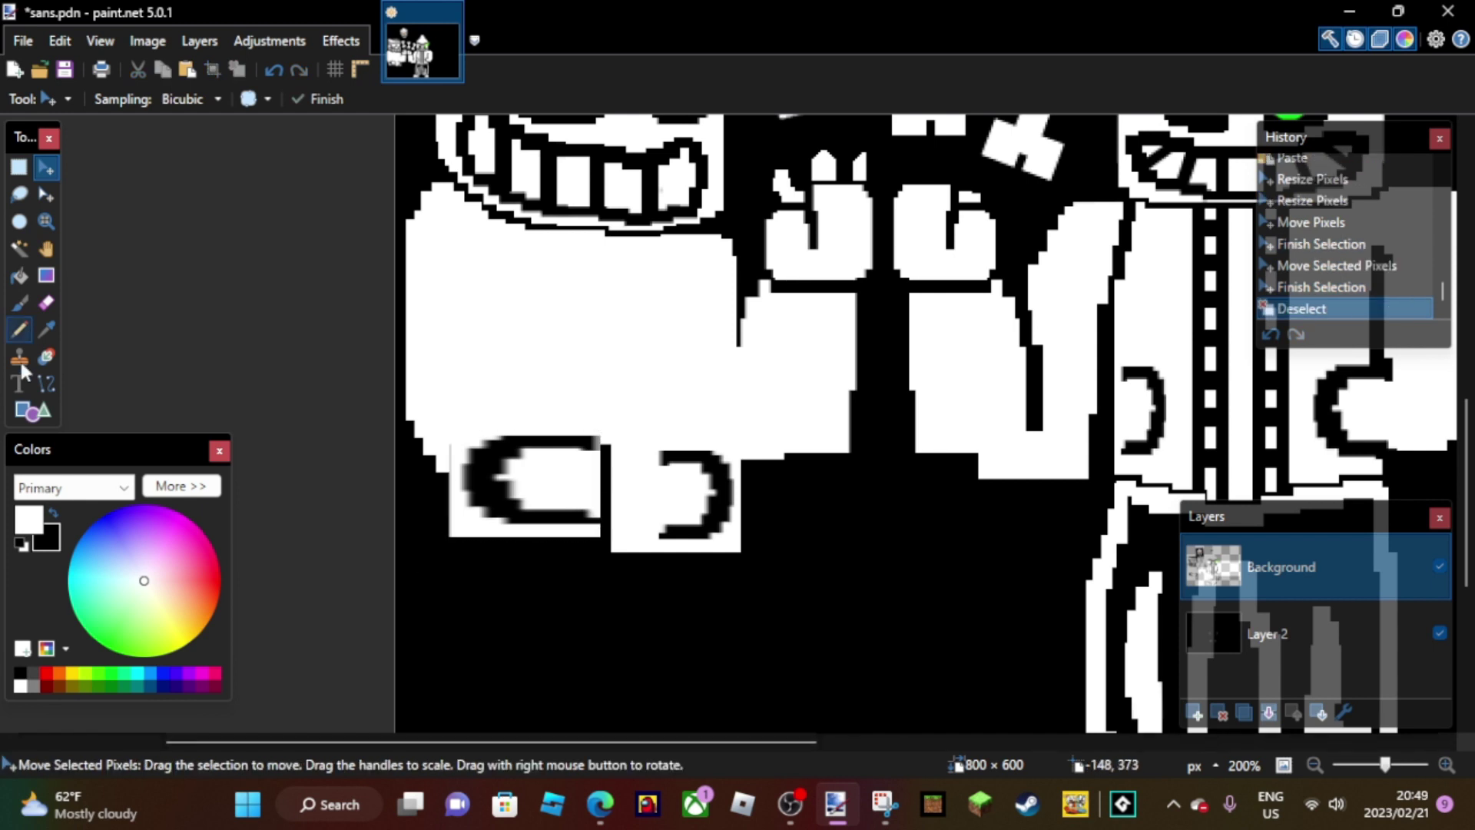
- Fill the gaps around the second character's pockets with white rectangles and shape a stepped lower left torso corner against black
key(z)
click(693, 621)
click(32, 411)
mouse_move(503, 272)
mouse_down()
mouse_move(535, 433)
mouse_move(506, 431)
mouse_up()
click(472, 615)
scroll(538, 576, up, 2)
scroll(538, 576, left, 3)
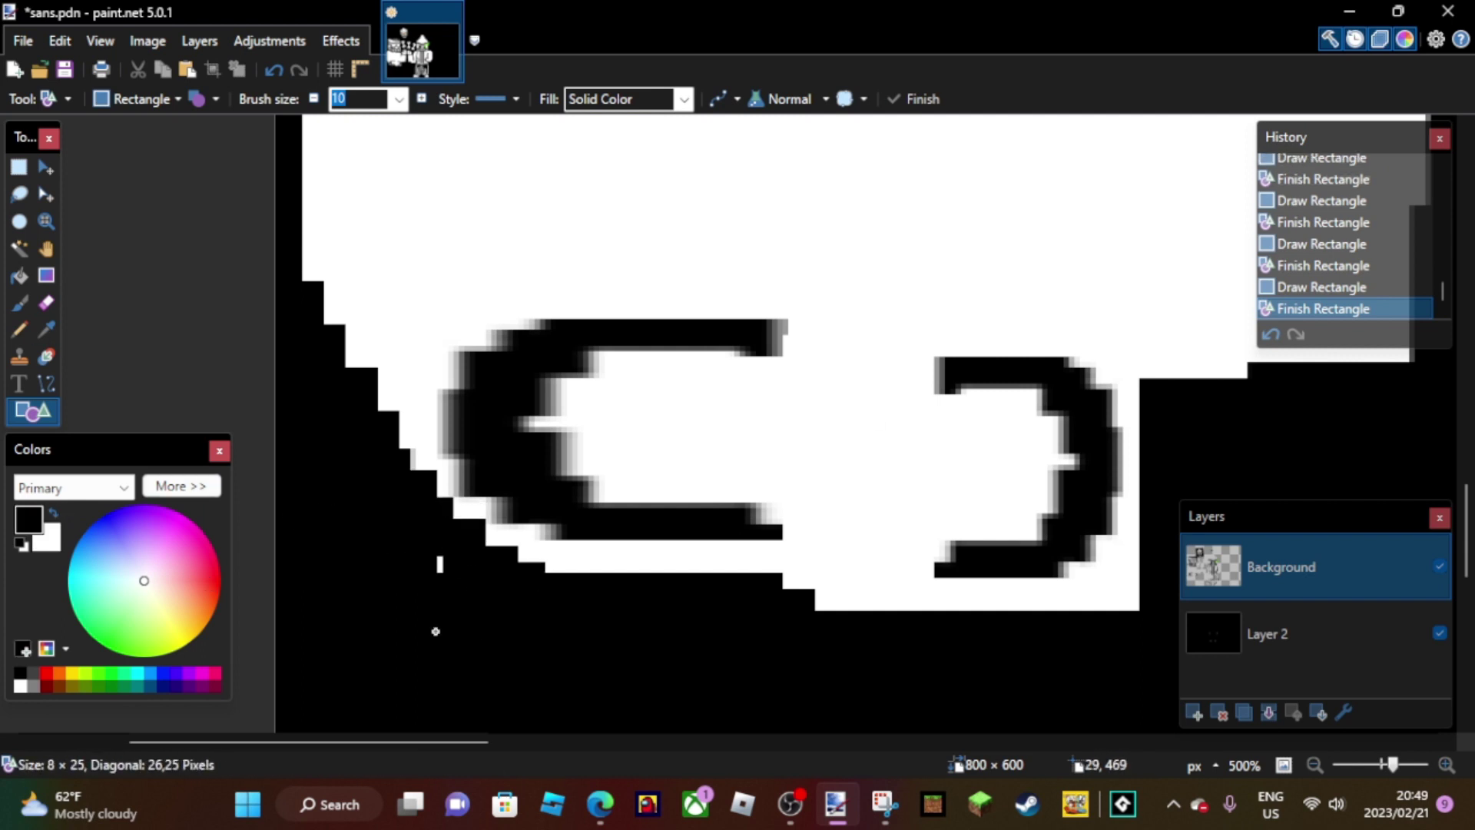
- Draw the second character's left arm line in stepped black rectangles from jaw to pocket and thin its middle with white
key(z)
scroll(960, 492, down, 5)
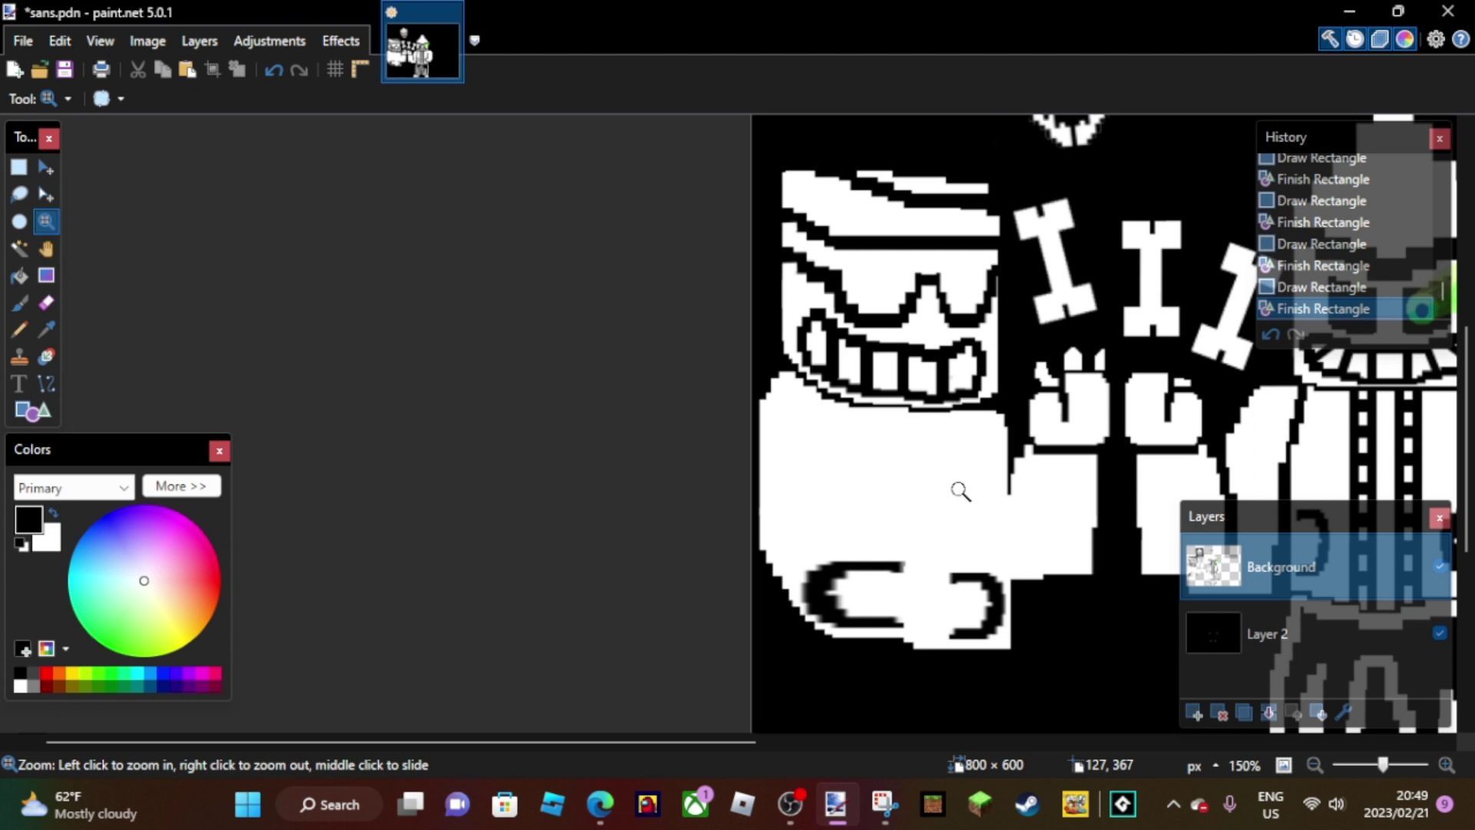
scroll(906, 527, up, 4)
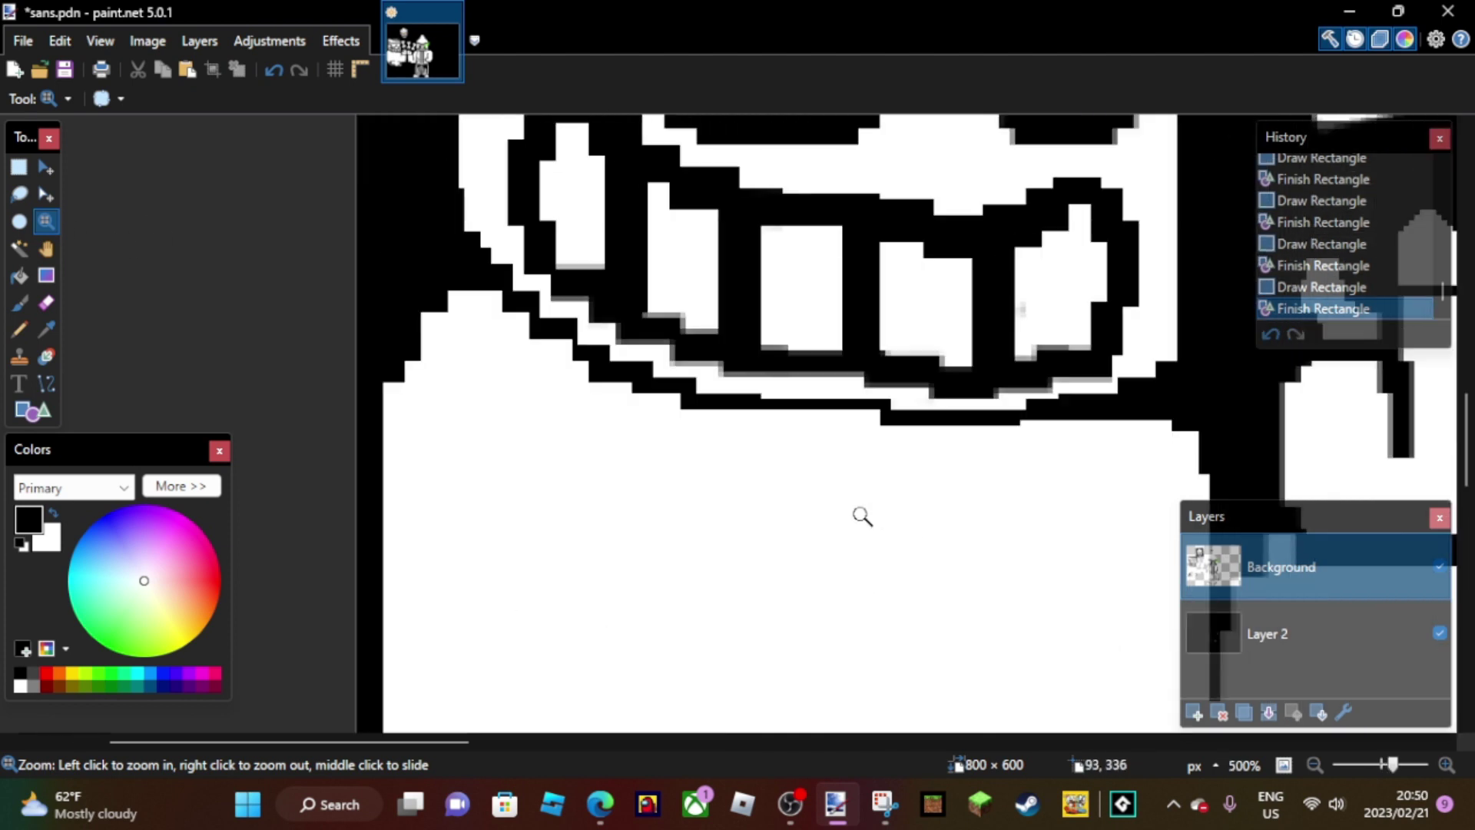
scroll(430, 309, down, 1)
key(o)
drag(587, 266, 567, 286)
click(546, 272)
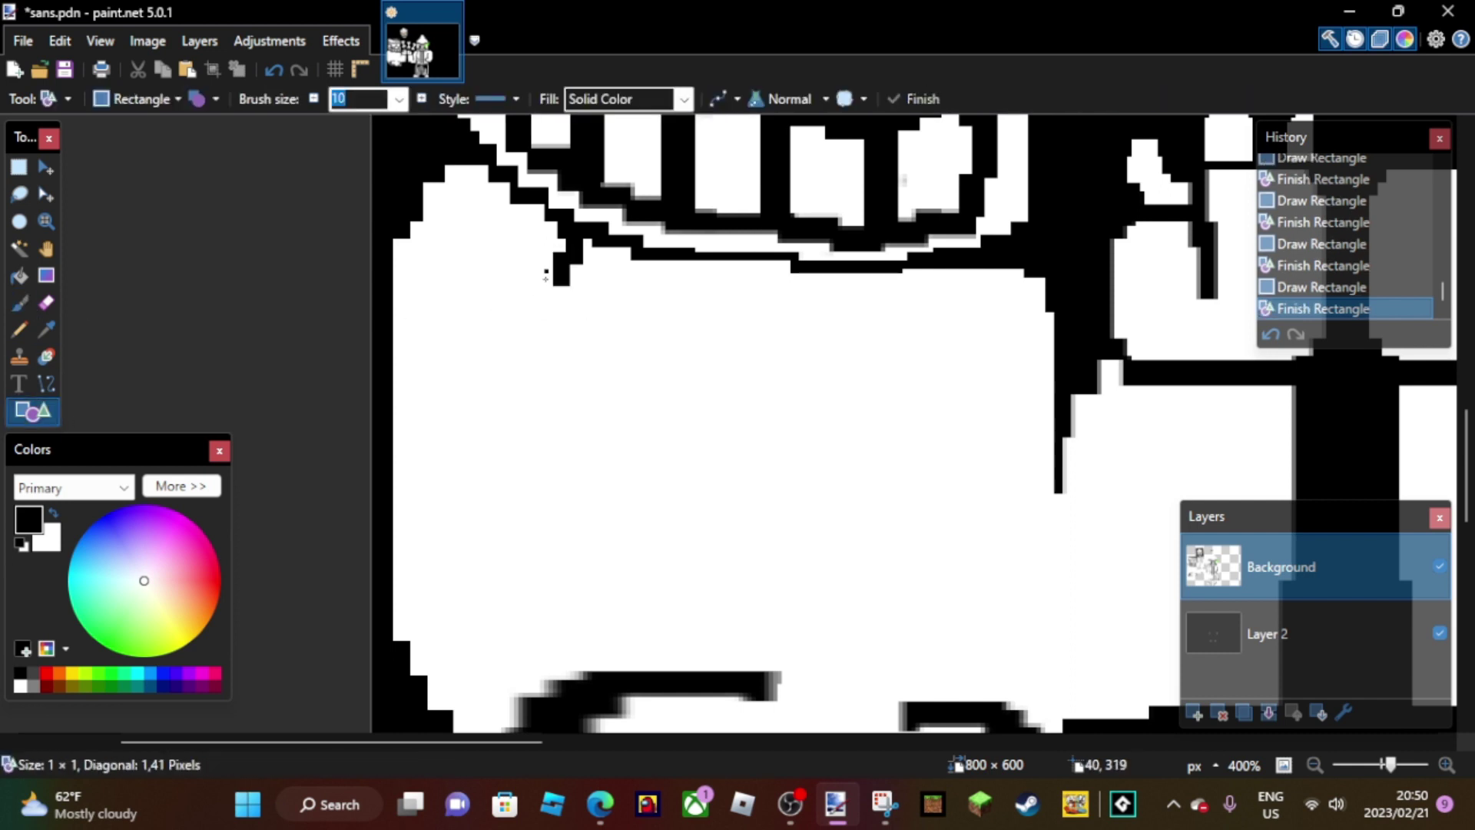
drag(560, 521, 567, 528)
mouse_move(536, 287)
mouse_down()
mouse_move(556, 575)
mouse_move(543, 575)
mouse_move(592, 602)
mouse_up()
key(Return)
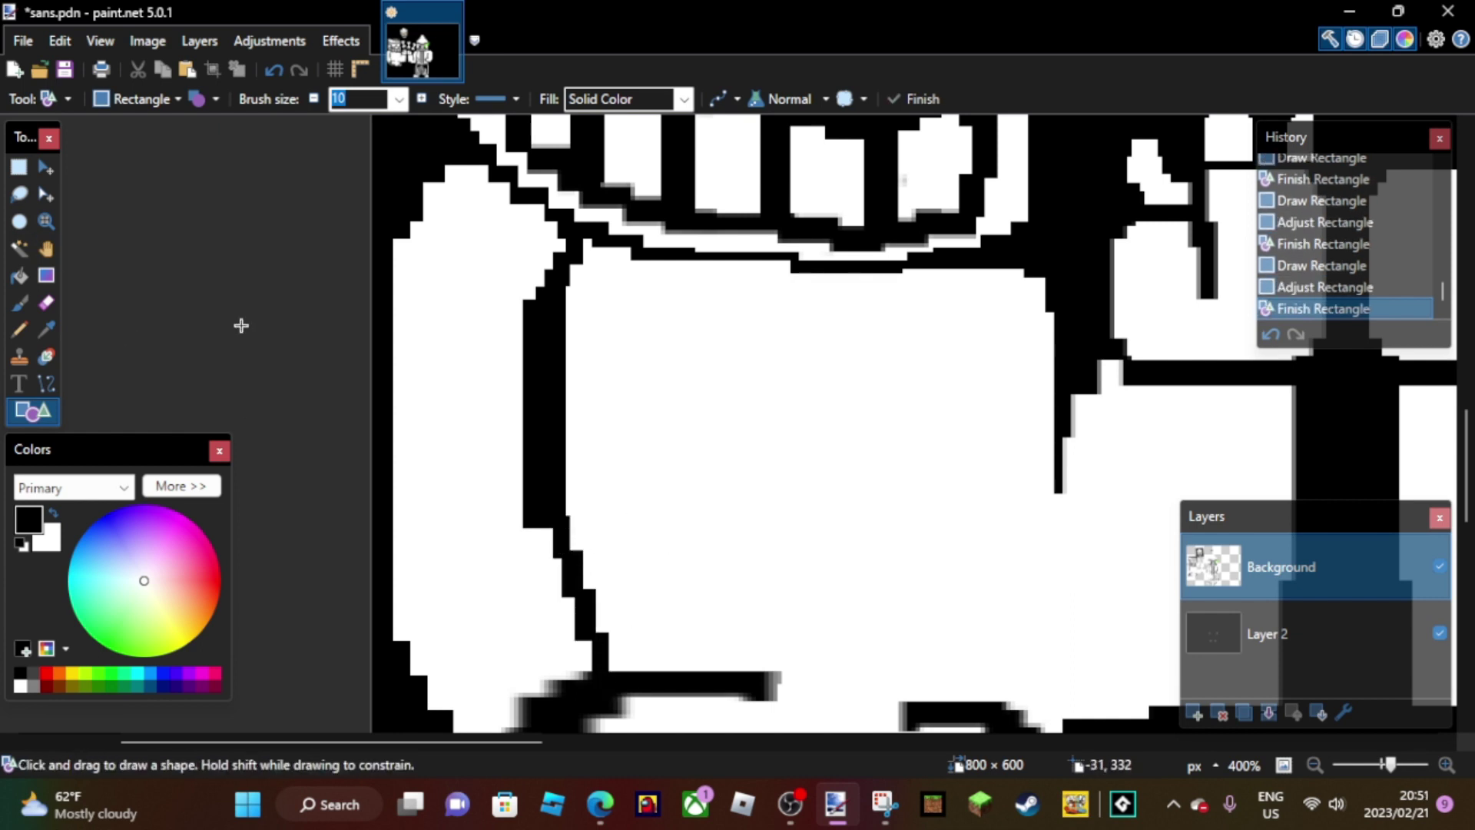
drag(535, 287, 543, 583)
- Round the lower outer corner of the second character's raised forearm with stepped rectangles
key(z)
right_click(743, 382)
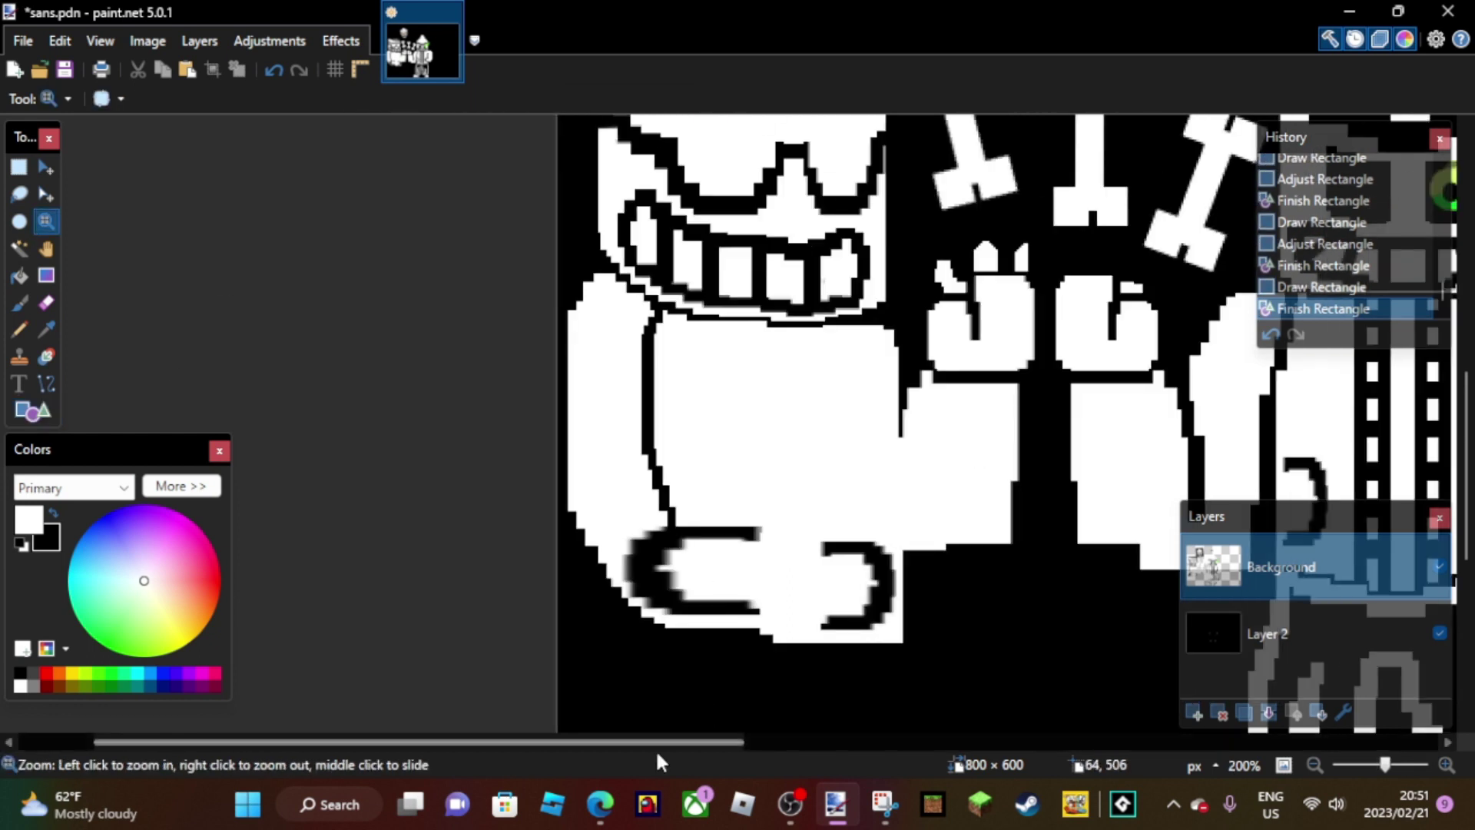
click(868, 640)
click(869, 640)
key(o)
mouse_move(909, 391)
mouse_down()
mouse_move(1011, 405)
mouse_move(737, 416)
mouse_up()
scroll(177, 240, down, 1)
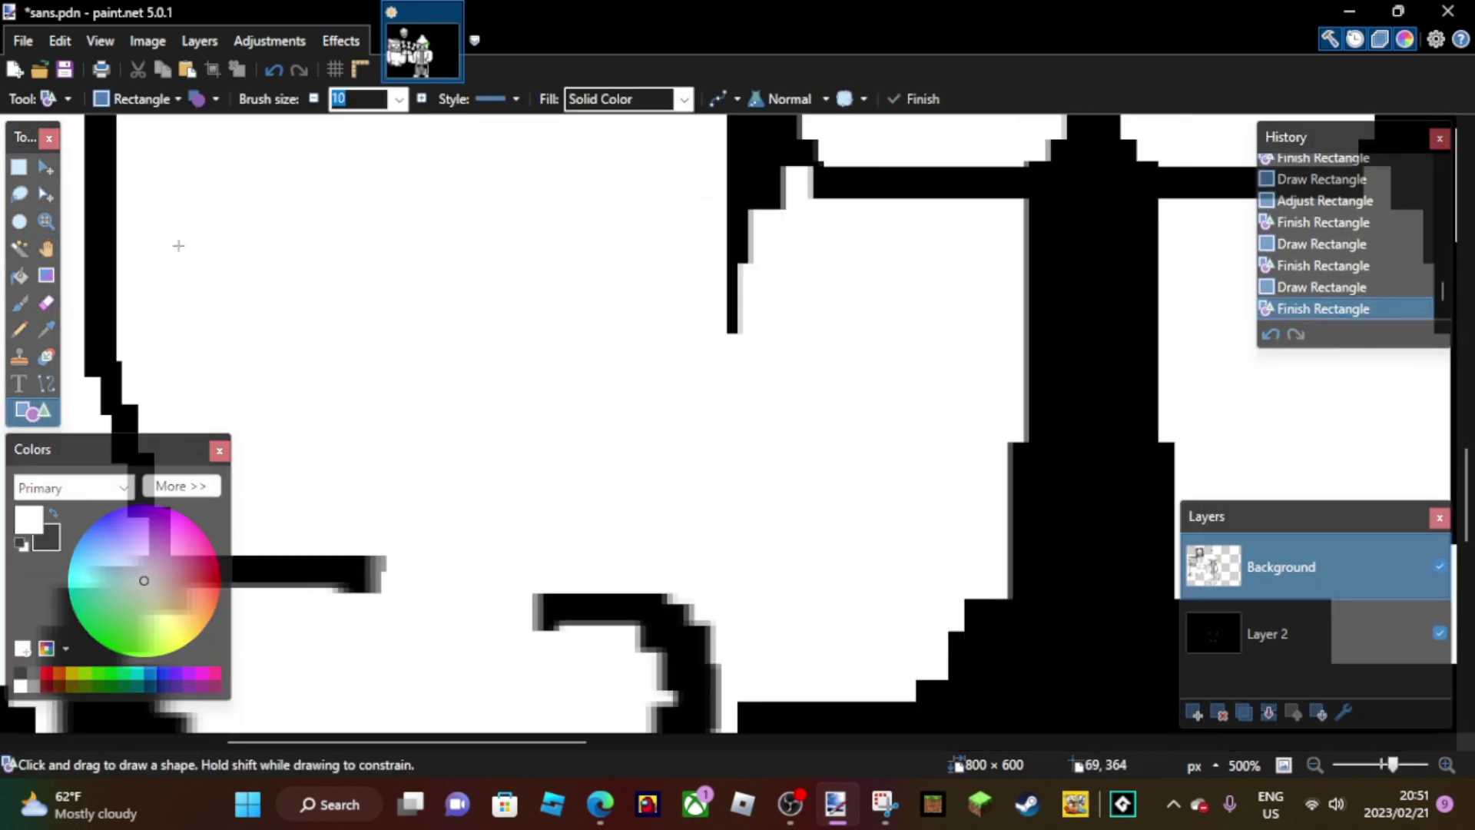
- Extend the black line between the second character's torso and raised arm diagonally down towards the pocket
key(z)
click(721, 425)
click(730, 481)
key(o)
click(53, 511)
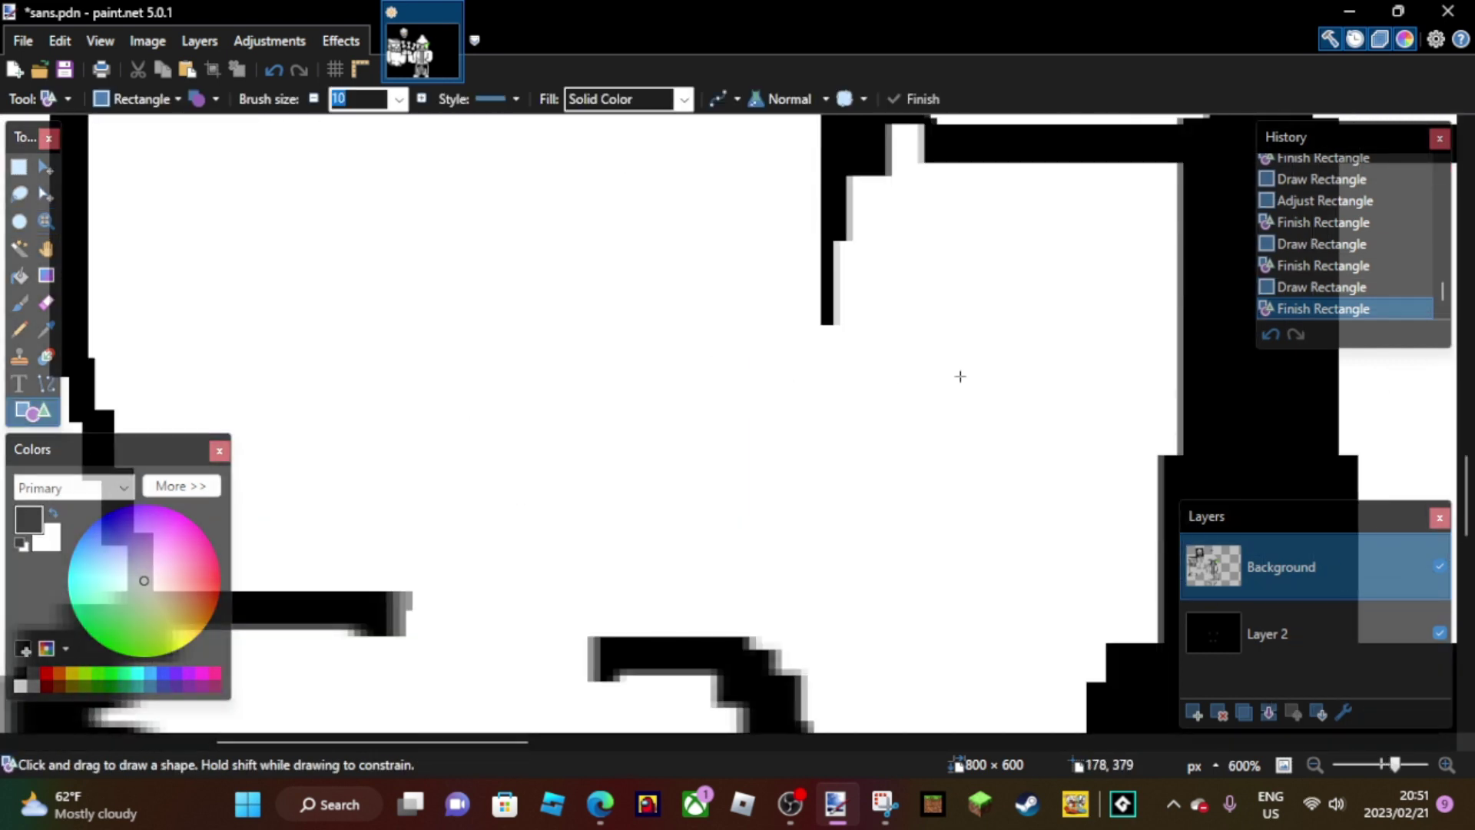
drag(811, 334, 796, 371)
key(z)
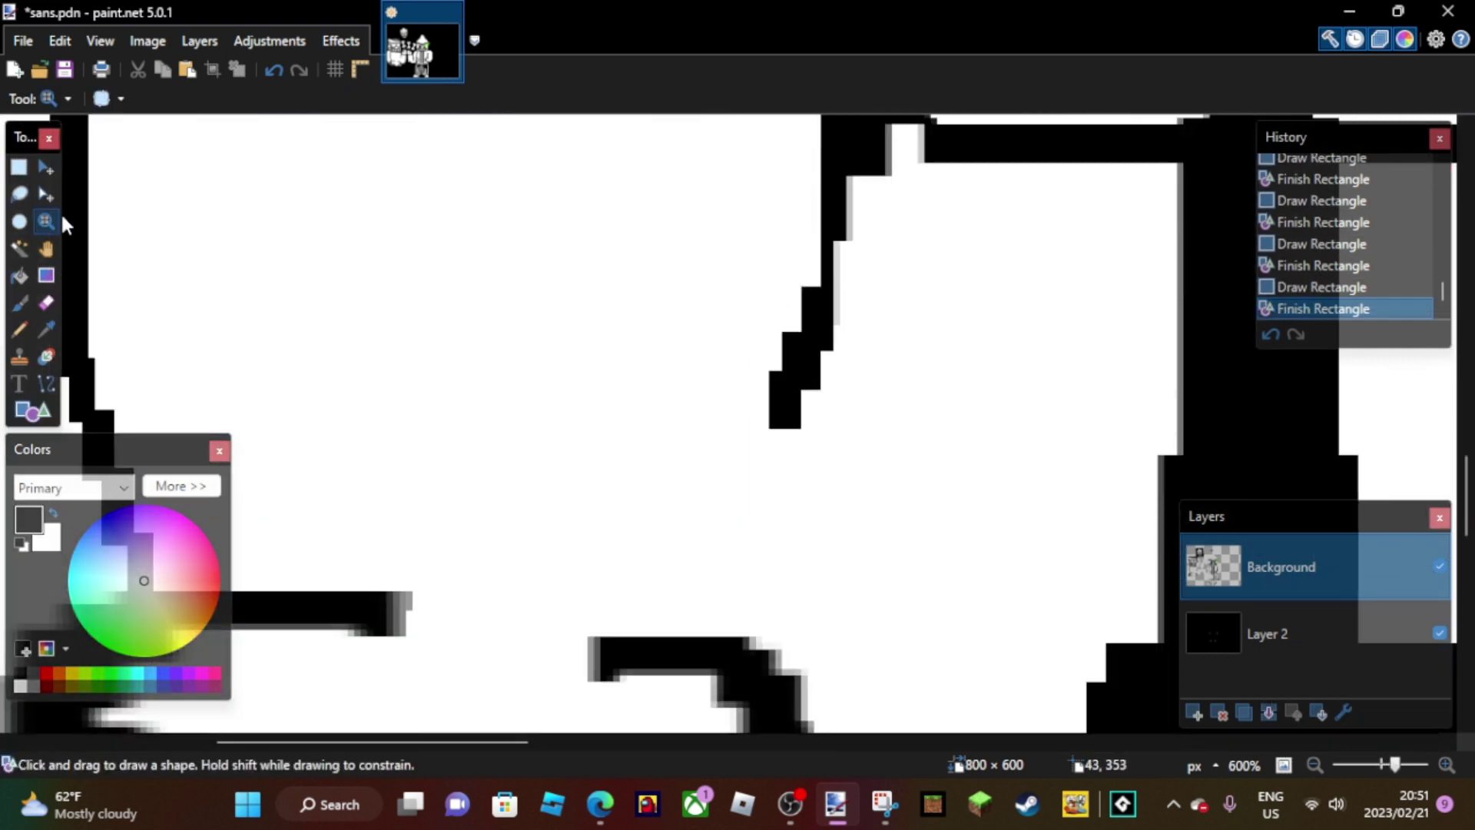
- Trim the lower right corner of the second character's torso beside the pocket into black steps
right_click(566, 307)
click(567, 307)
key(o)
mouse_move(945, 587)
mouse_down()
mouse_move(968, 425)
mouse_move(888, 533)
mouse_up()
drag(920, 415, 919, 444)
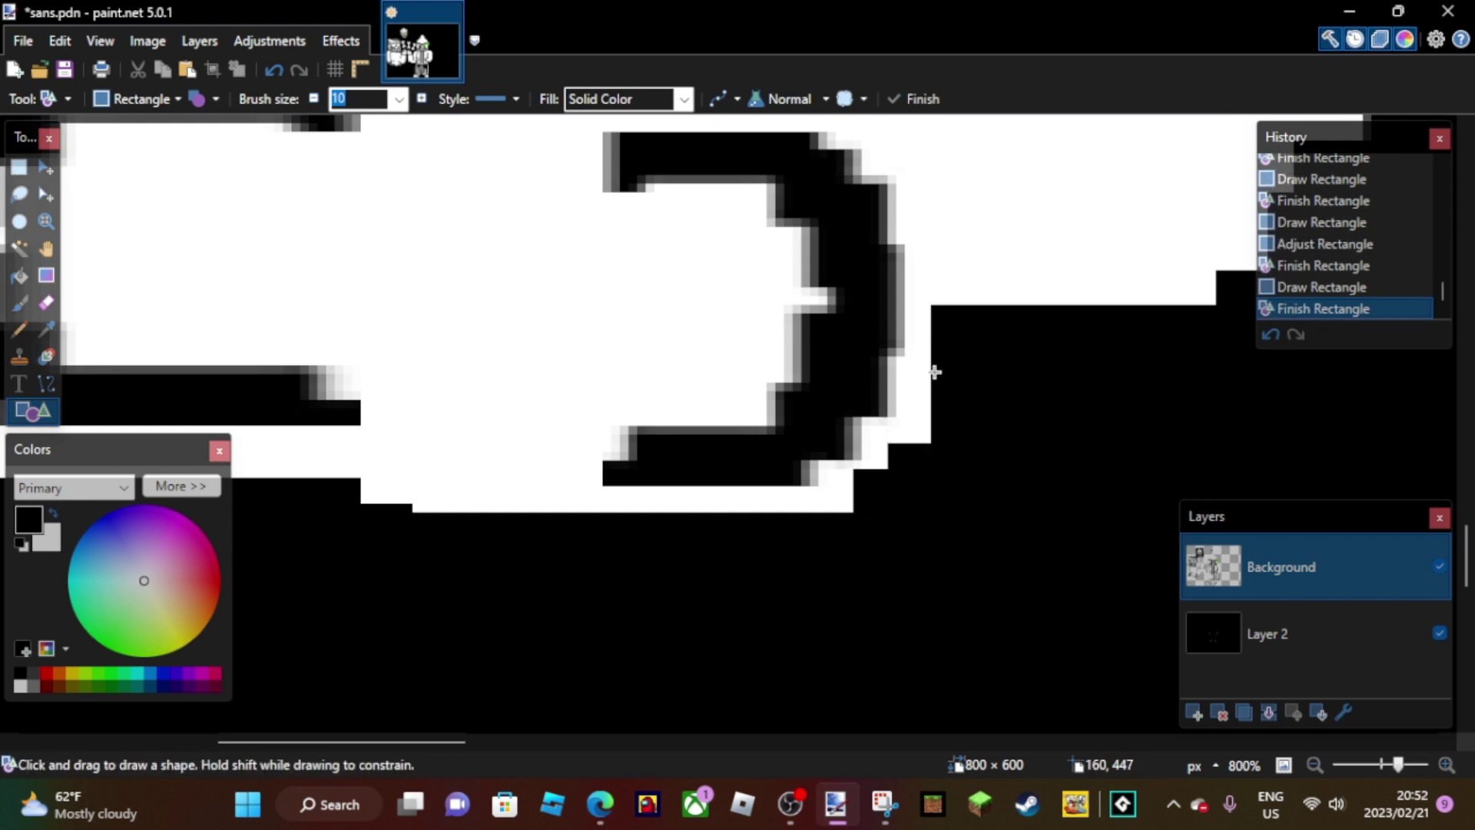
drag(934, 372, 915, 444)
- Draw a narrow black-outlined hoodie drawstring with a small square tip below the second character's jaw
key(z)
right_click(672, 284)
click(636, 480)
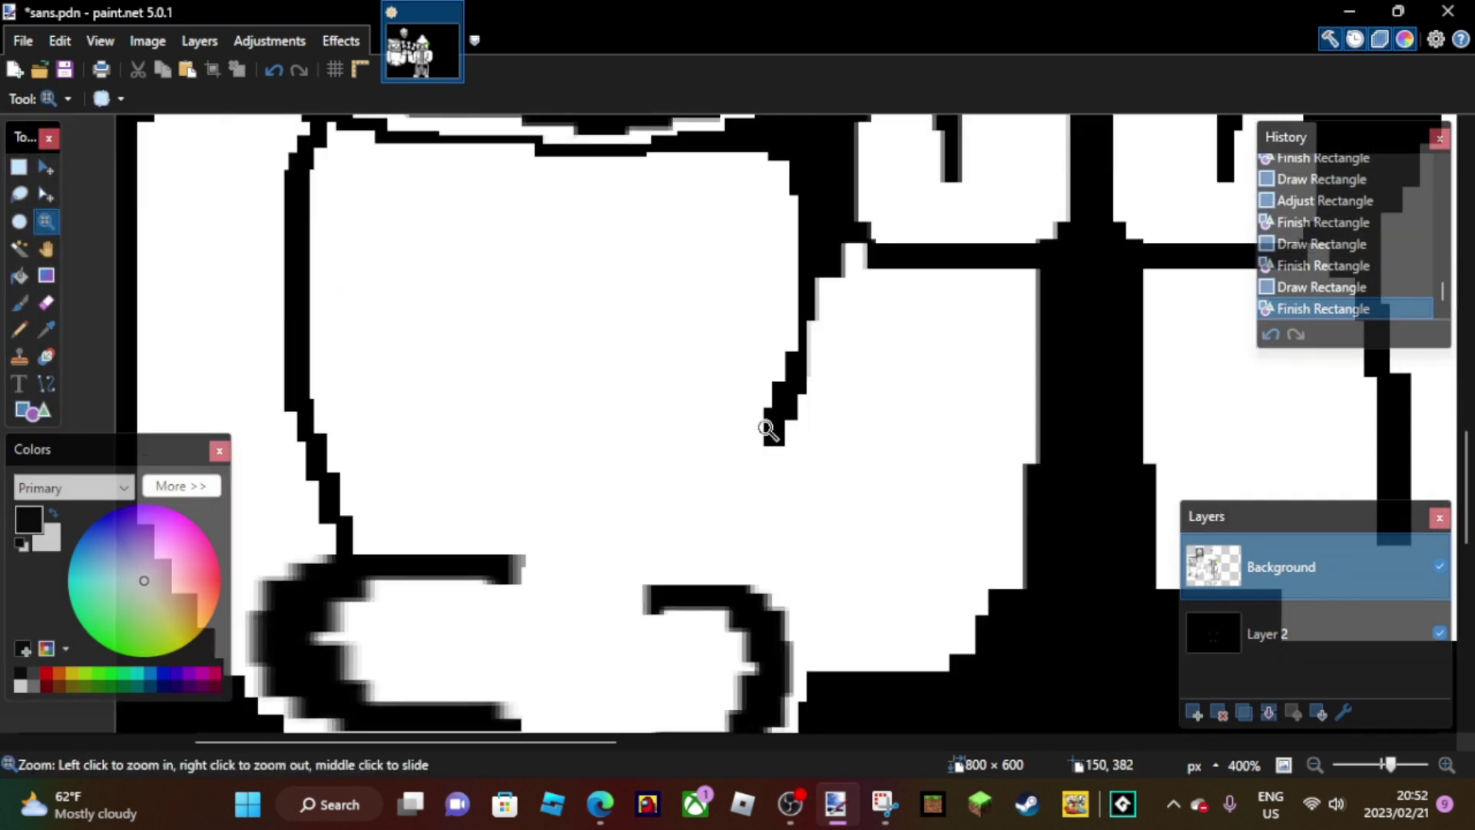
right_click(705, 388)
click(497, 381)
click(499, 381)
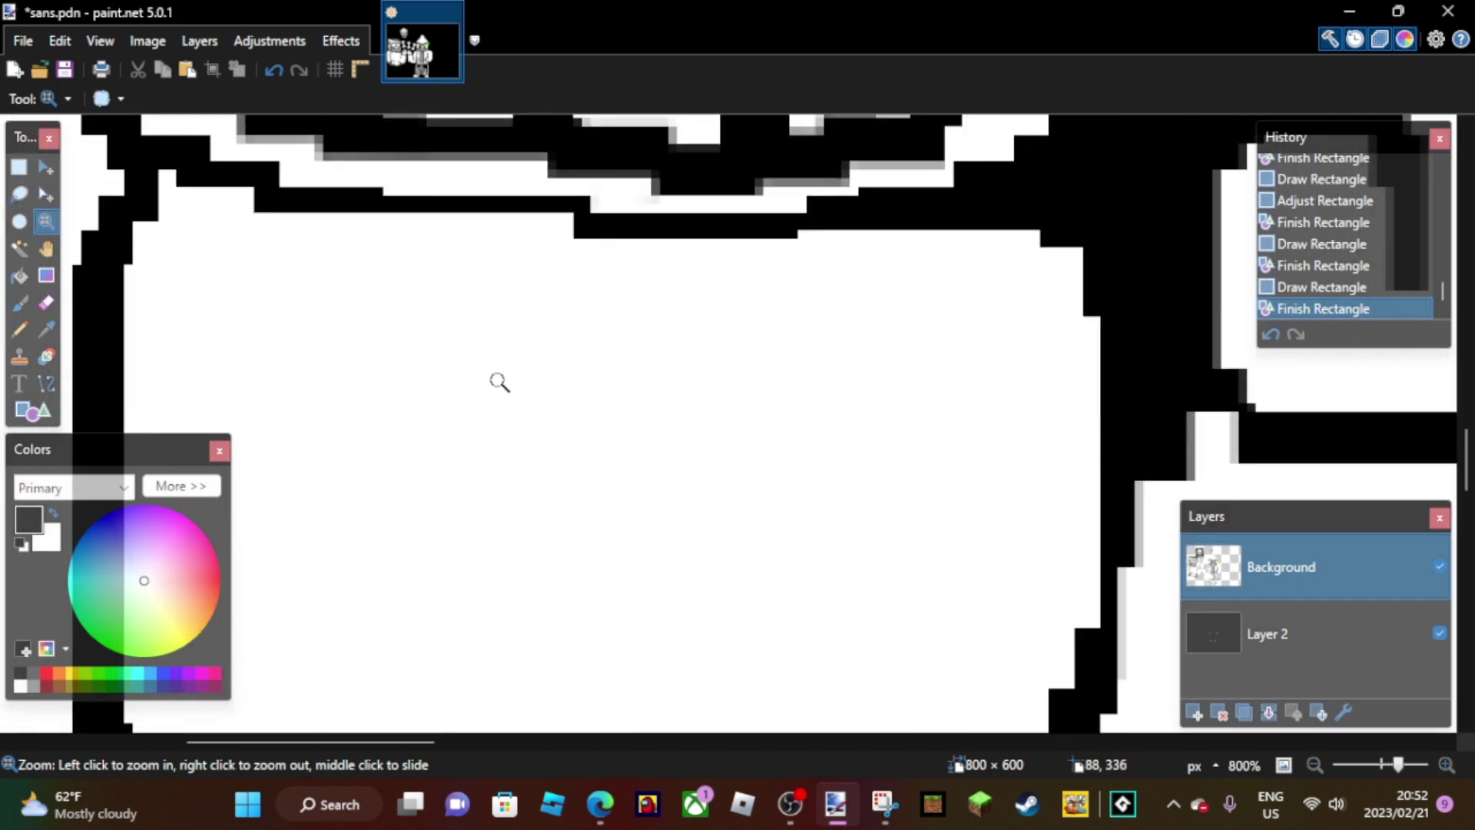
key(o)
drag(401, 248, 471, 472)
drag(445, 240, 507, 262)
mouse_move(435, 419)
mouse_down()
mouse_move(503, 435)
mouse_move(466, 479)
mouse_move(495, 479)
mouse_up()
key(Return)
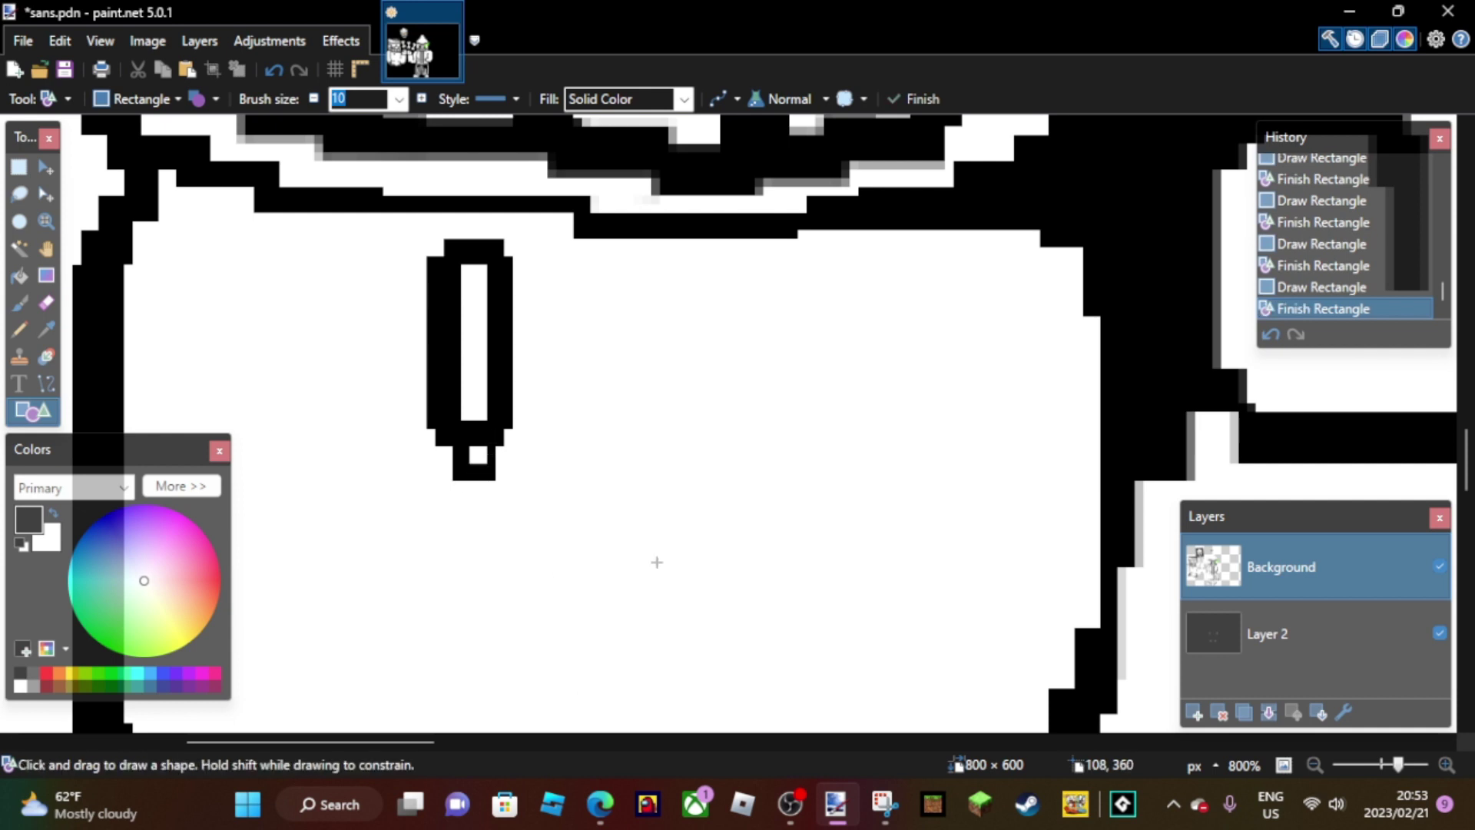
- Duplicate the drawstring and place the copy to its right, slightly lower on the torso
key(s)
drag(418, 498, 522, 239)
key(ctrl+c)
key(ctrl+v)
drag(491, 408, 801, 451)
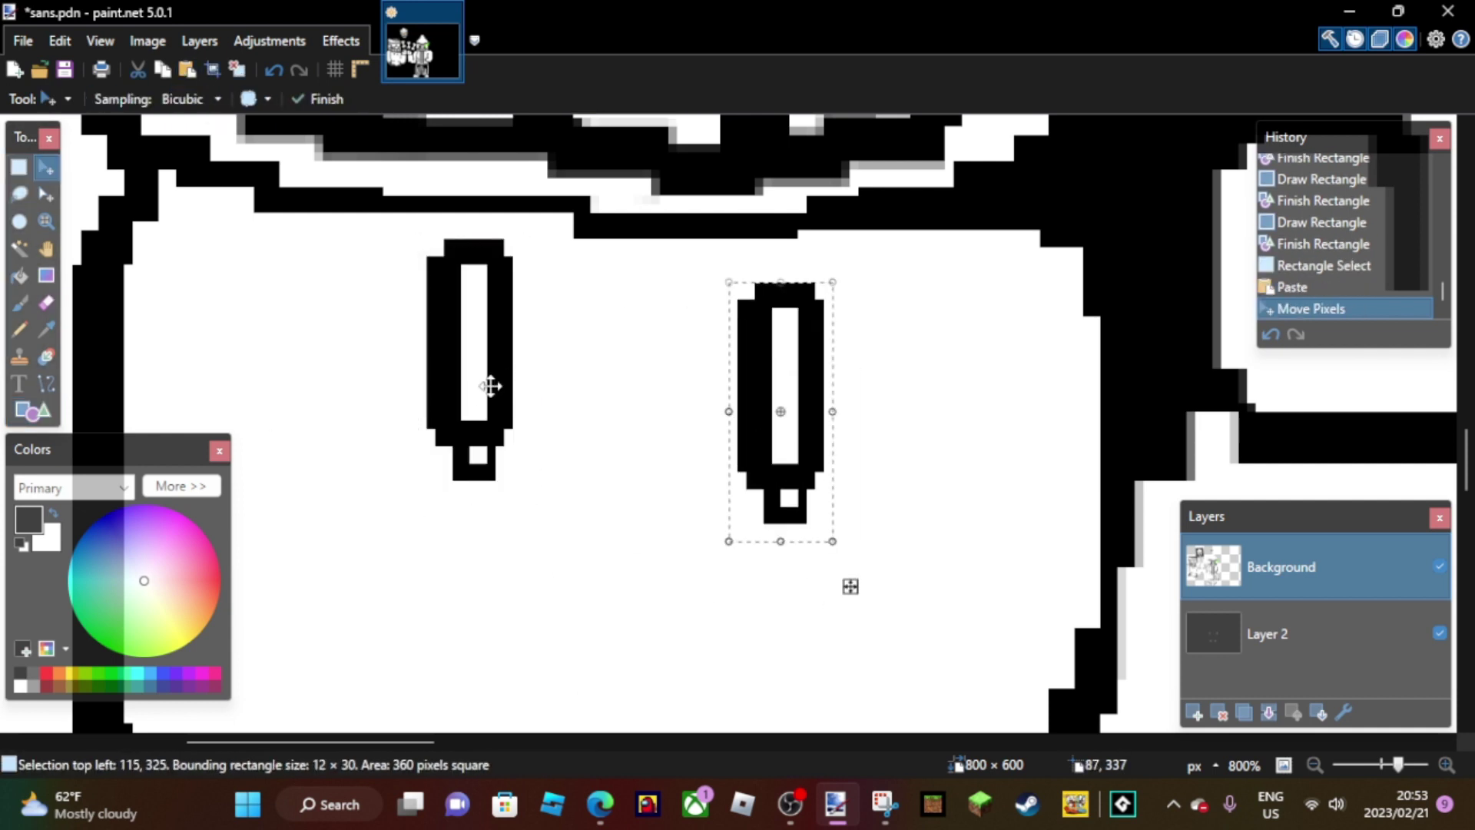
key(ctrl+d)
- Copy the green-eyed character's trousers as a 171 × 135 px selection and place them beneath the second character's torso
key(z)
key(ctrl+0)
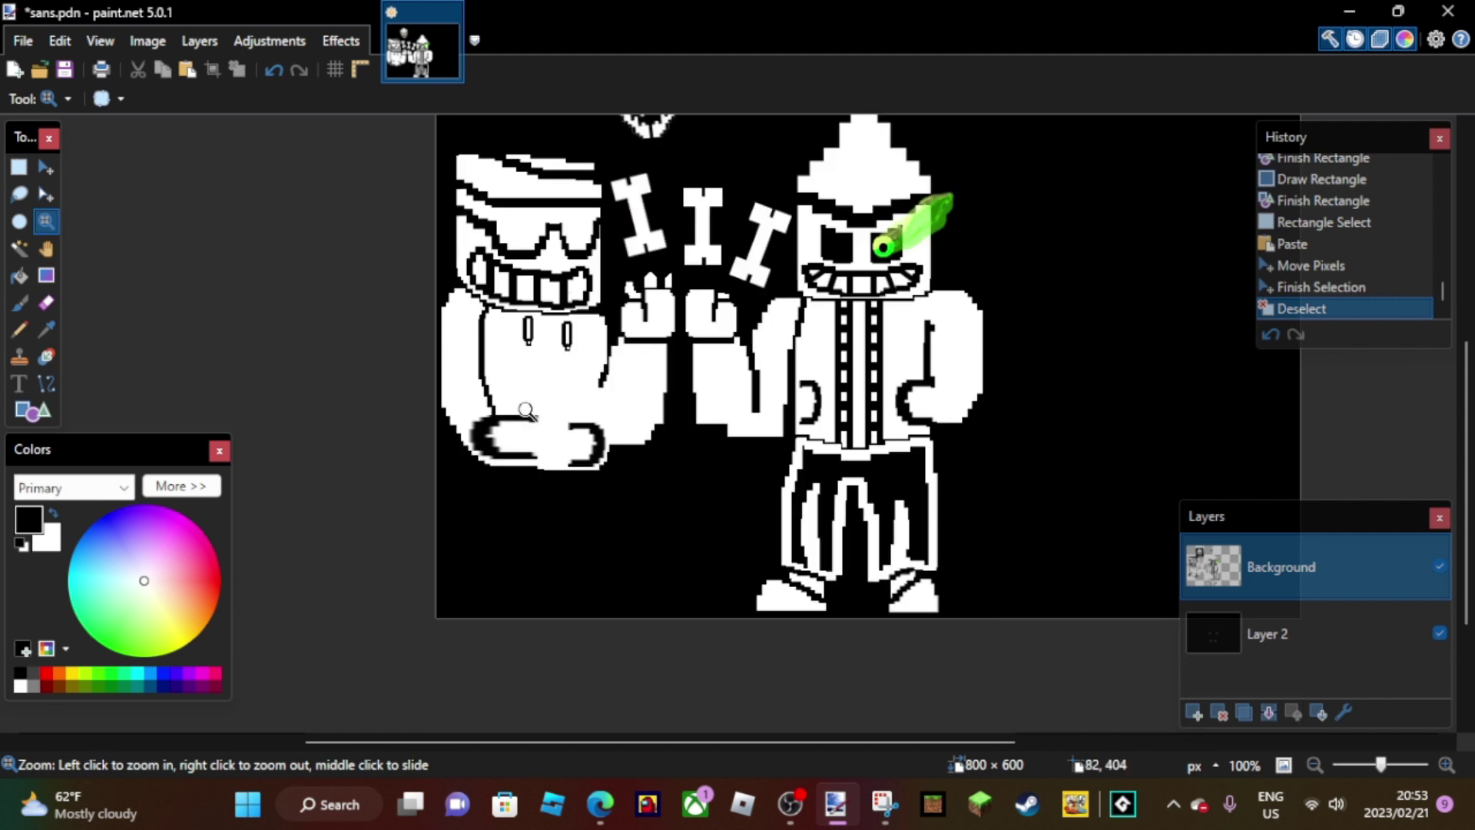
click(533, 474)
right_click(839, 715)
right_click(840, 715)
click(727, 510)
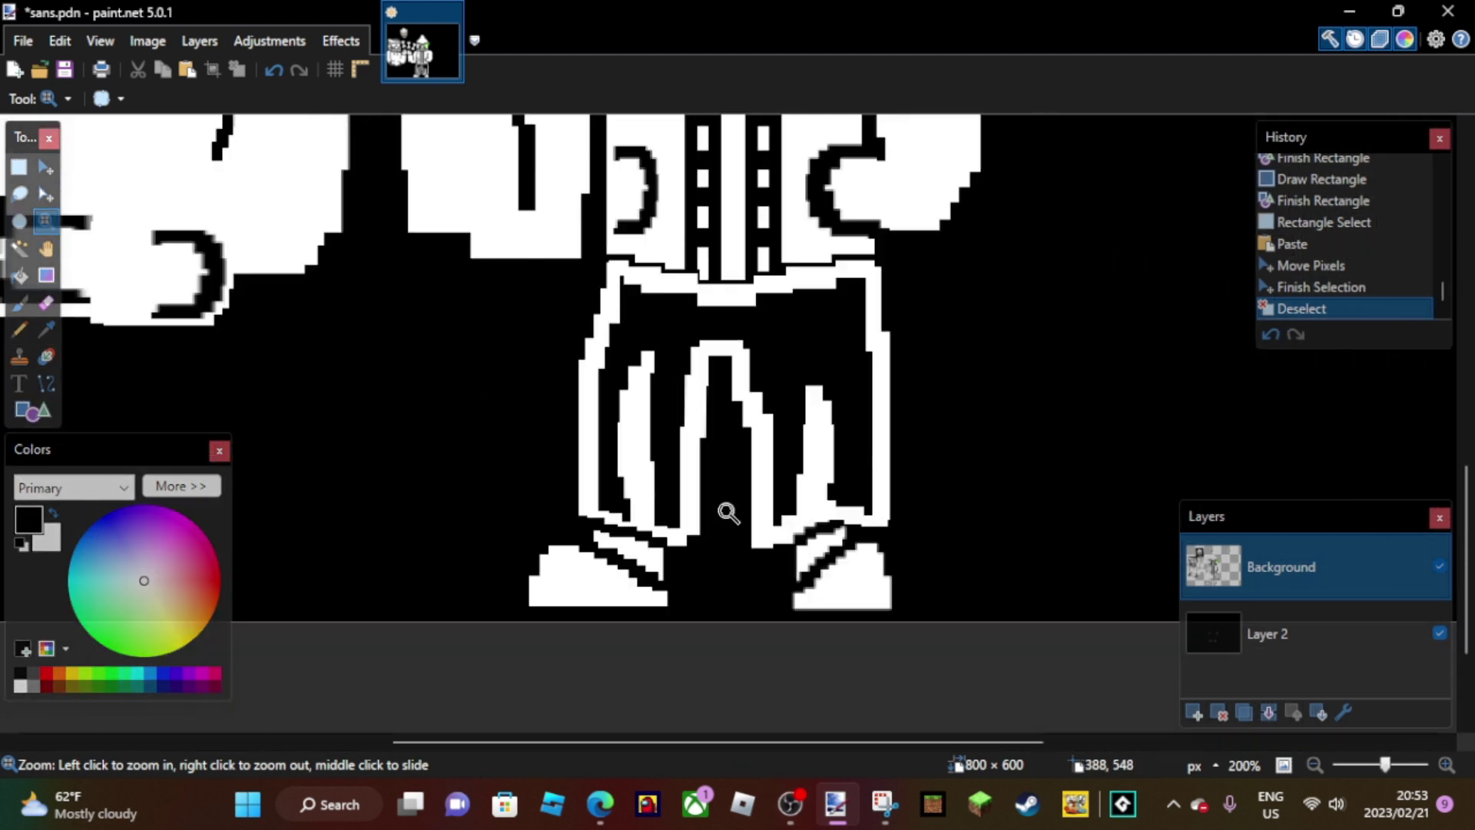
key(s)
drag(541, 258, 912, 544)
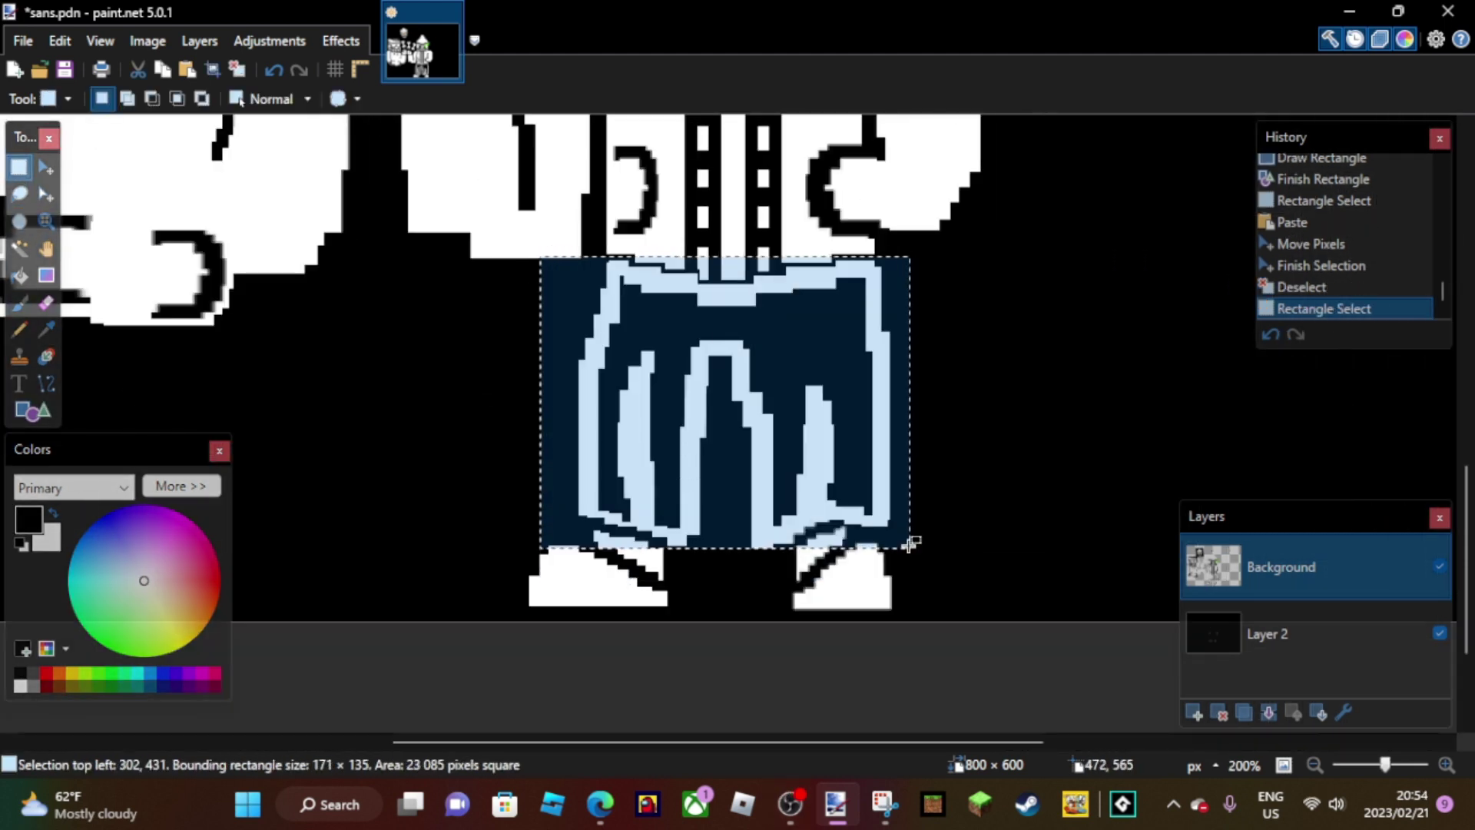
click(162, 70)
click(187, 70)
drag(231, 230, 422, 642)
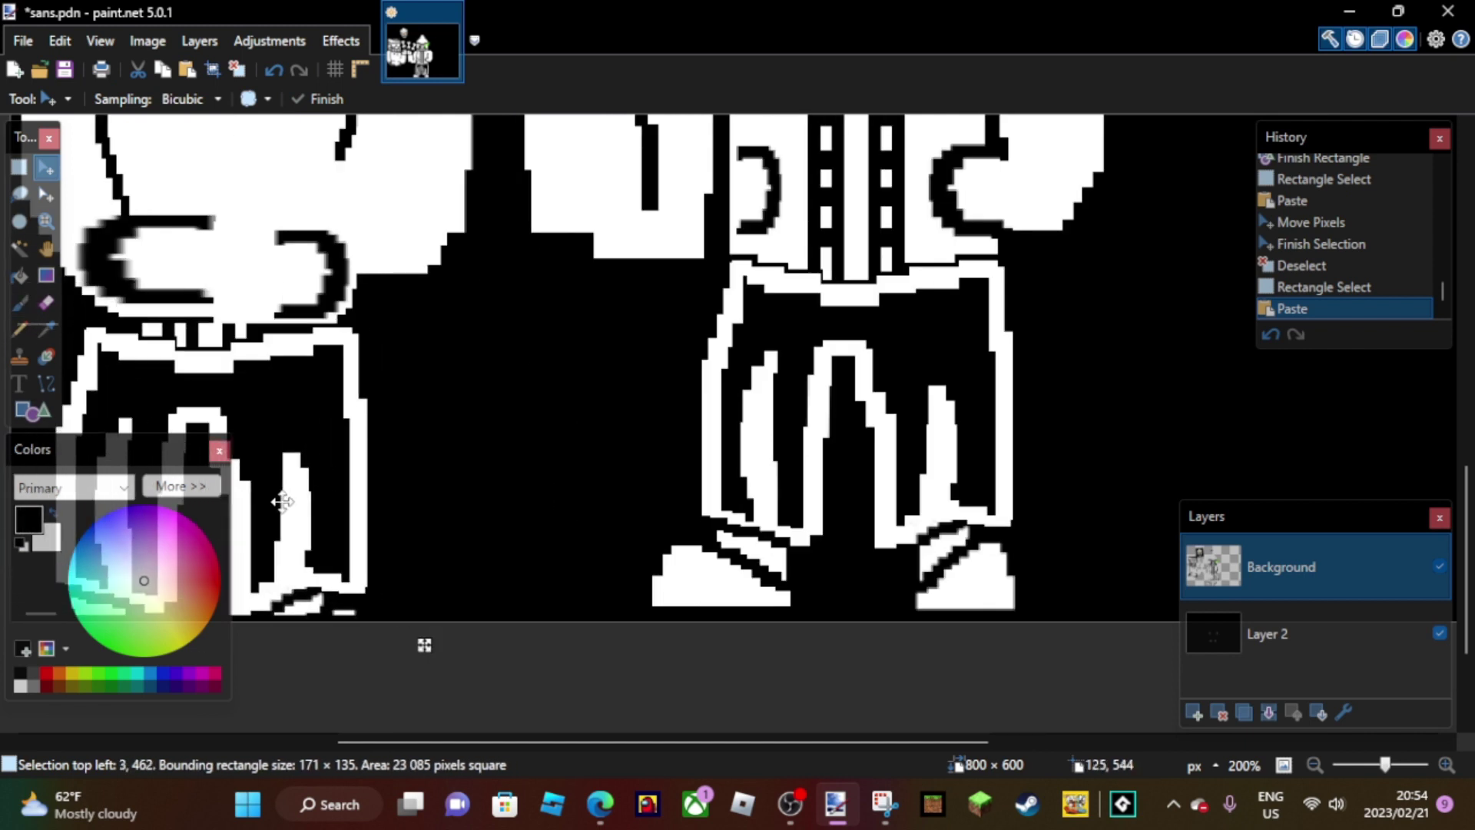
key(ctrl+d)
- Reposition the copied trousers and shrink them in width and height to fit under the second character's torso
key(z)
key(ctrl+z)
scroll(607, 693, left, 5)
key(m)
drag(849, 477, 822, 445)
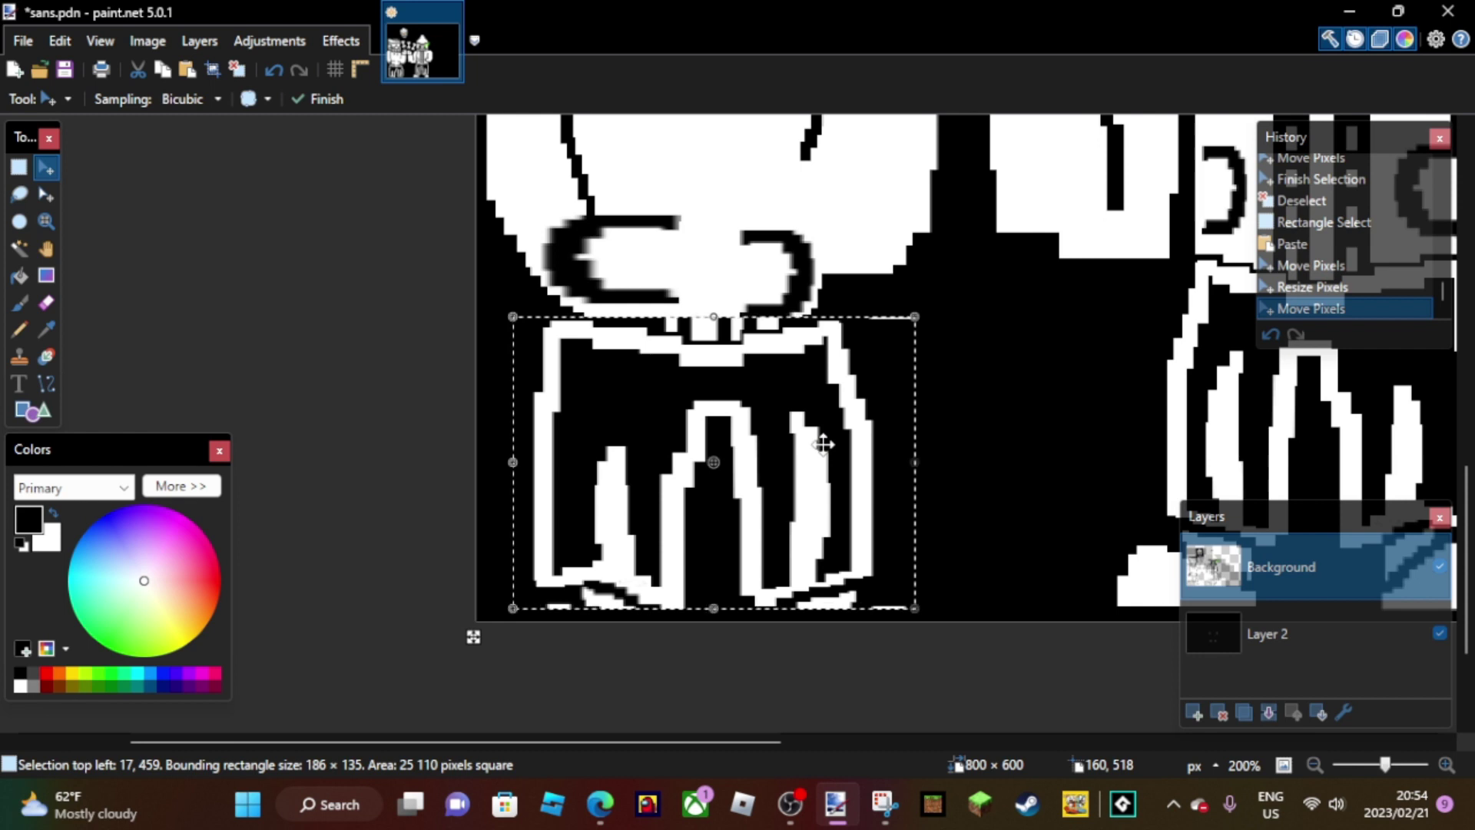
drag(714, 317, 713, 310)
drag(714, 607, 714, 593)
drag(914, 452, 869, 451)
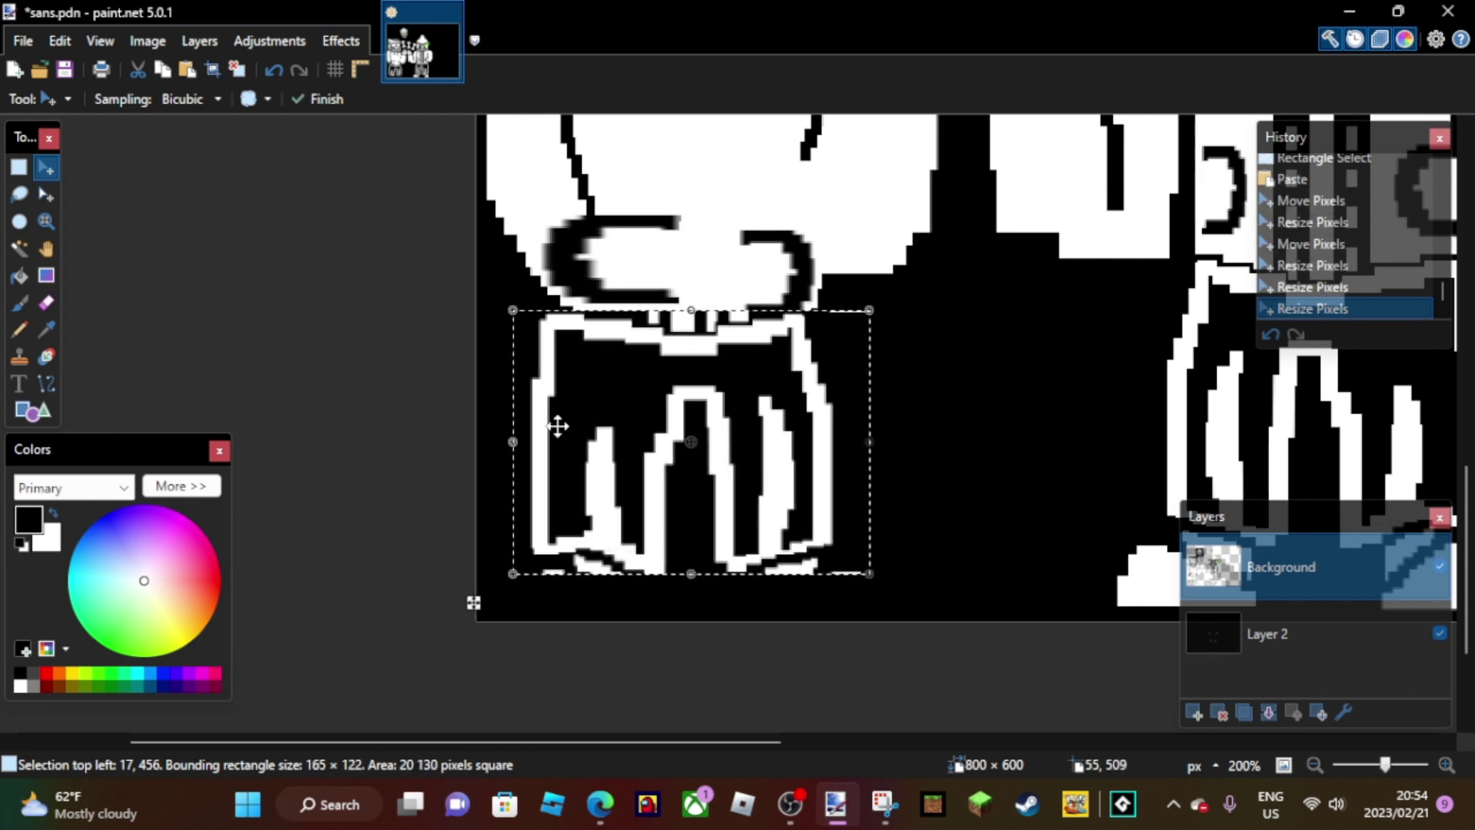
drag(513, 594, 537, 573)
key(ctrl+d)
- Paint a continuous white band over the broken fragments along the second character's waistband, squaring its right end with a white rectangle
click(46, 221)
click(579, 315)
click(579, 316)
key(b)
key(x)
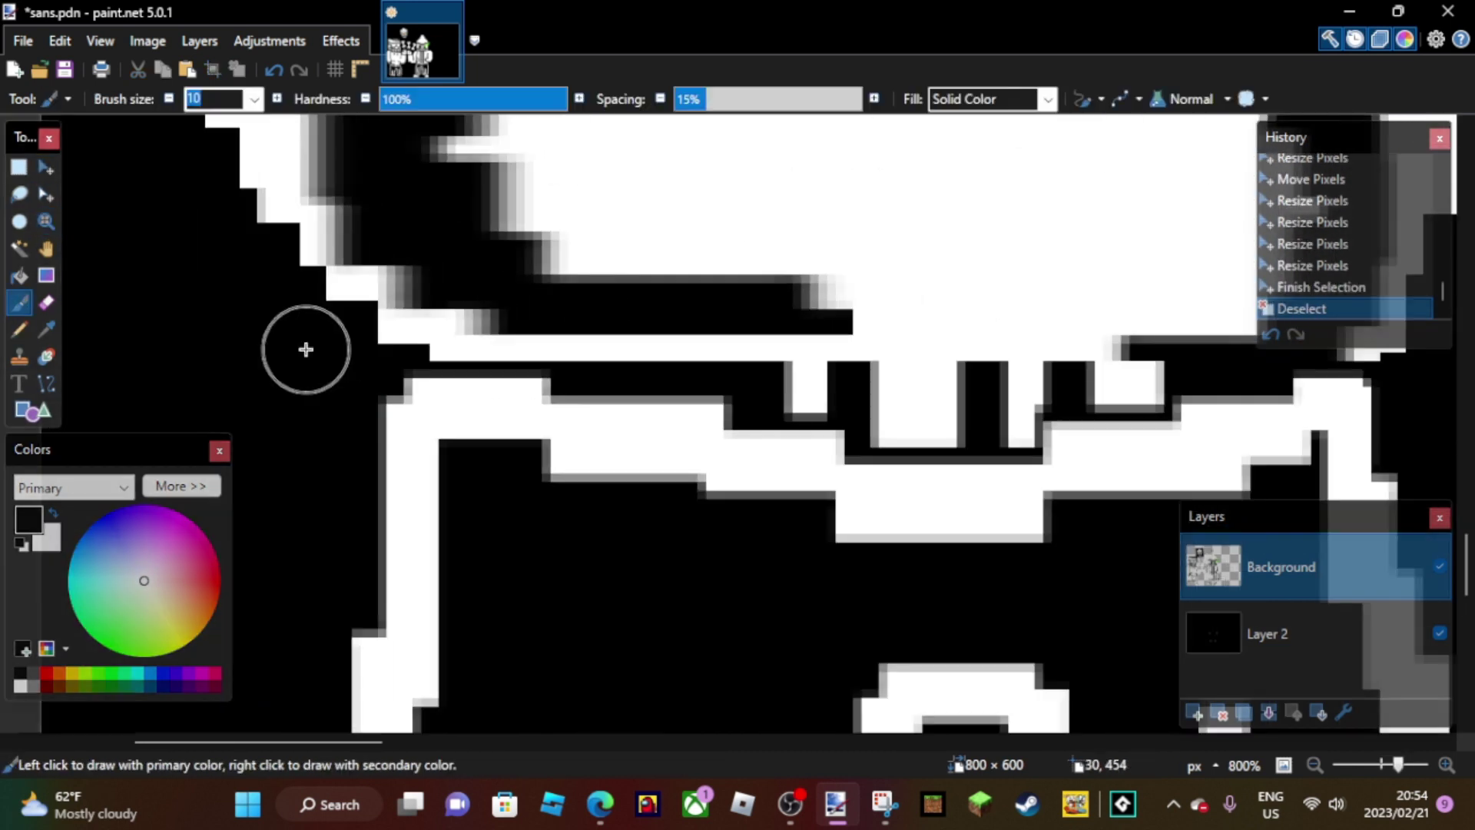
mouse_move(443, 374)
mouse_down()
mouse_move(895, 453)
mouse_move(1120, 413)
mouse_move(1370, 378)
mouse_up()
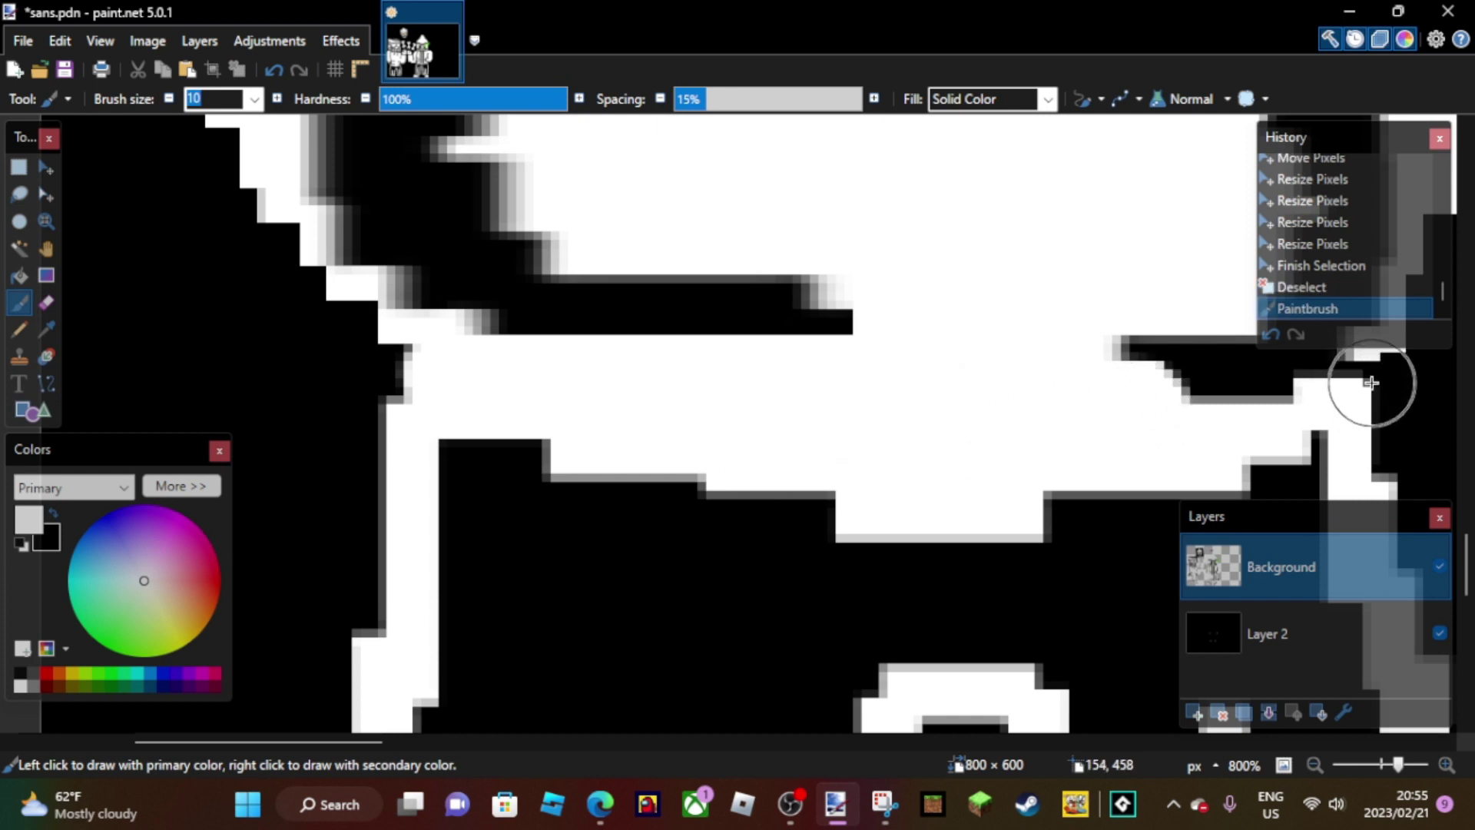
key(o)
drag(1155, 360, 1345, 401)
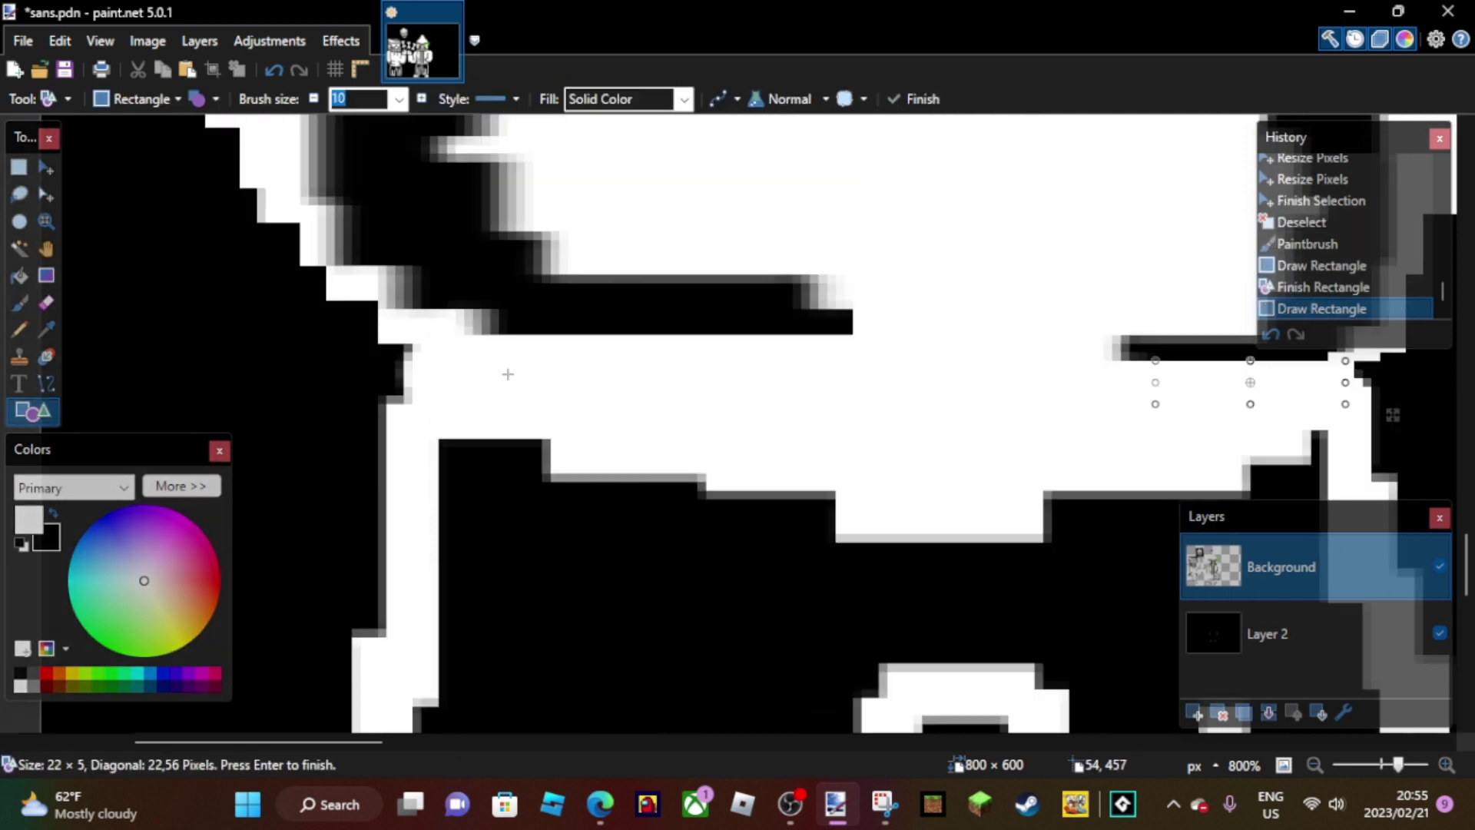
key(Return)
- Trim the underside of the second character's white waistband with black rectangles, leaving a thin stepped band that dips in the middle
key(x)
mouse_move(438, 396)
mouse_down()
mouse_move(534, 419)
mouse_move(700, 520)
mouse_move(835, 500)
mouse_move(1052, 577)
mouse_up()
key(Return)
key(Return)
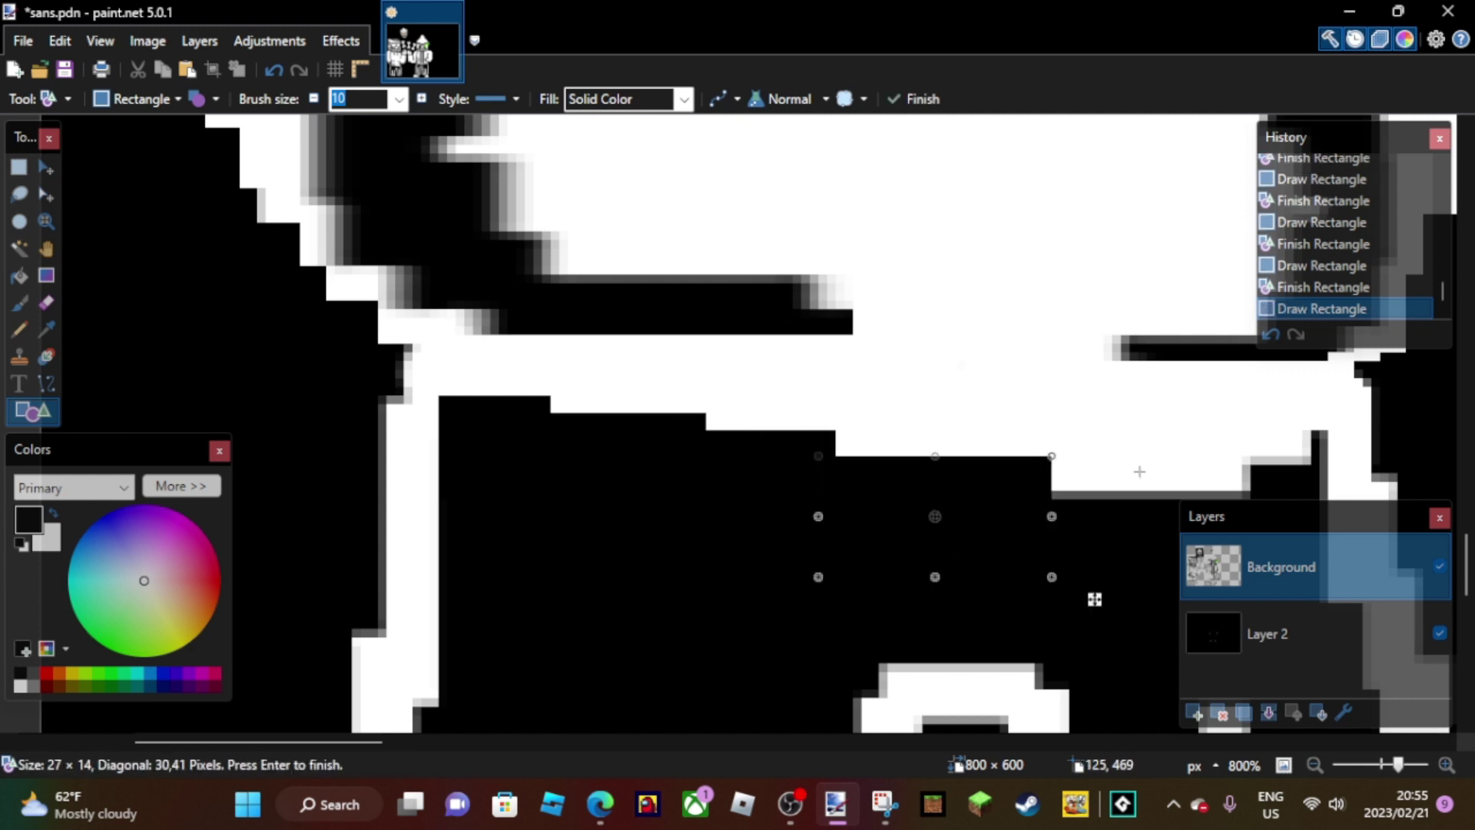
mouse_move(1330, 396)
mouse_down()
mouse_move(1277, 421)
mouse_move(1278, 501)
mouse_up()
key(Return)
mouse_move(1192, 434)
mouse_down()
mouse_move(1050, 526)
mouse_move(1053, 459)
mouse_up()
drag(1149, 409, 1132, 420)
key(Return)
- Cover the stray pixels beside the second character's right hip and below the trouser cuffs with black rectangles
key(z)
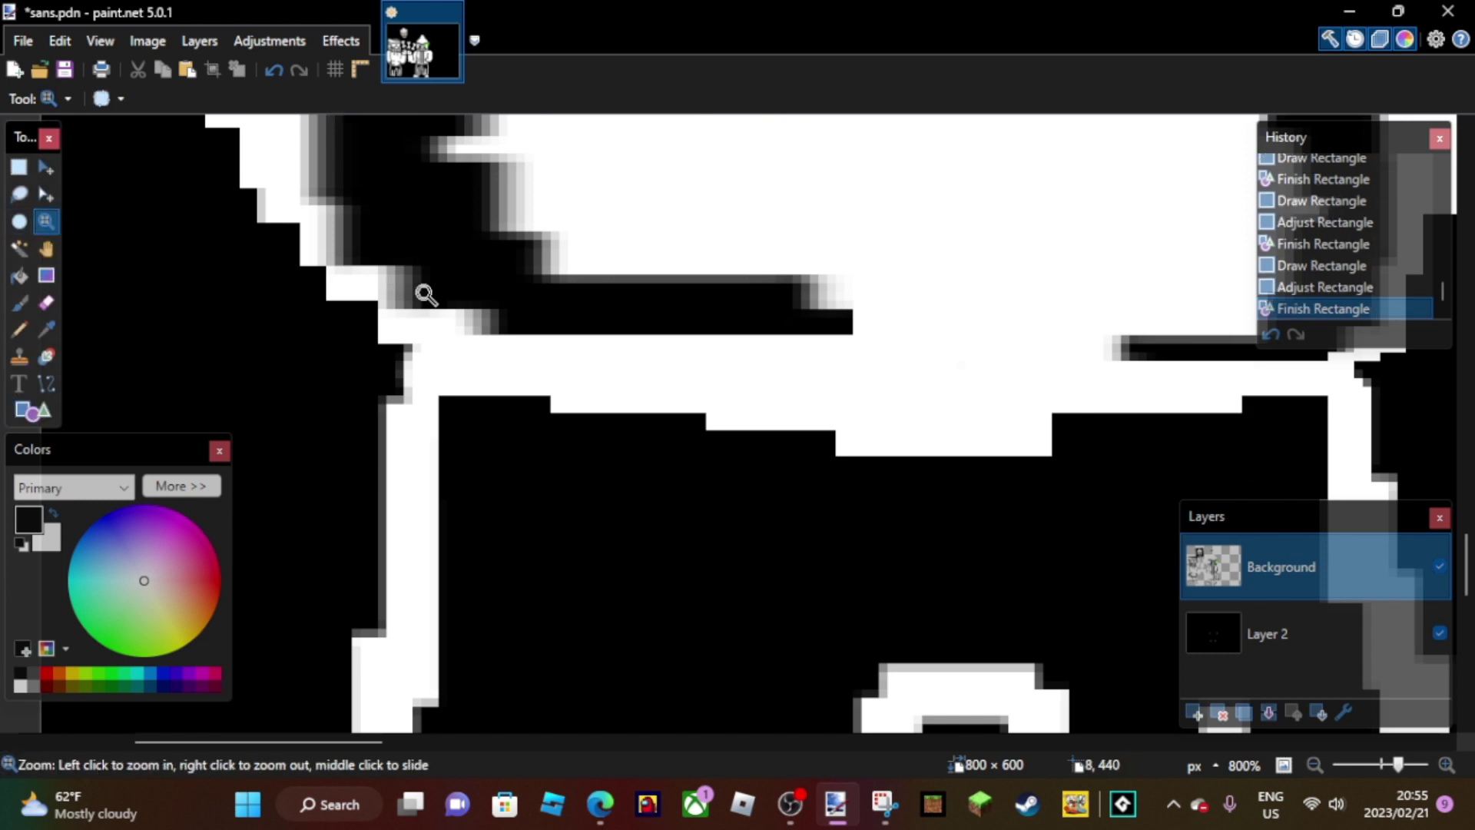
right_click(547, 321)
click(547, 321)
click(553, 382)
key(o)
drag(758, 469, 959, 554)
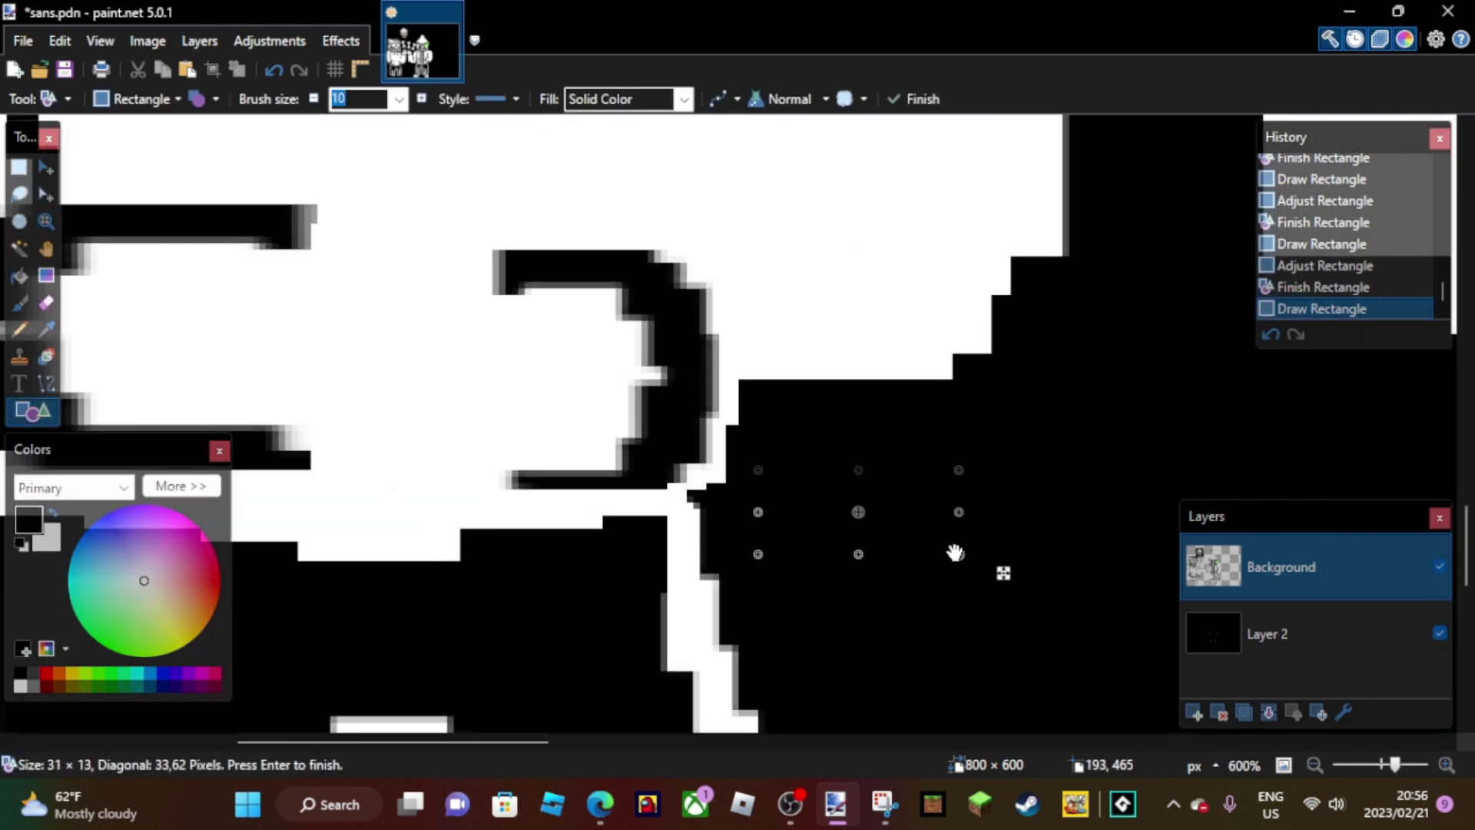
key(Return)
scroll(790, 543, down, 5)
mouse_move(588, 620)
mouse_down()
mouse_move(799, 566)
mouse_move(625, 643)
mouse_up()
key(Return)
scroll(625, 643, down, 2)
drag(463, 741, 324, 741)
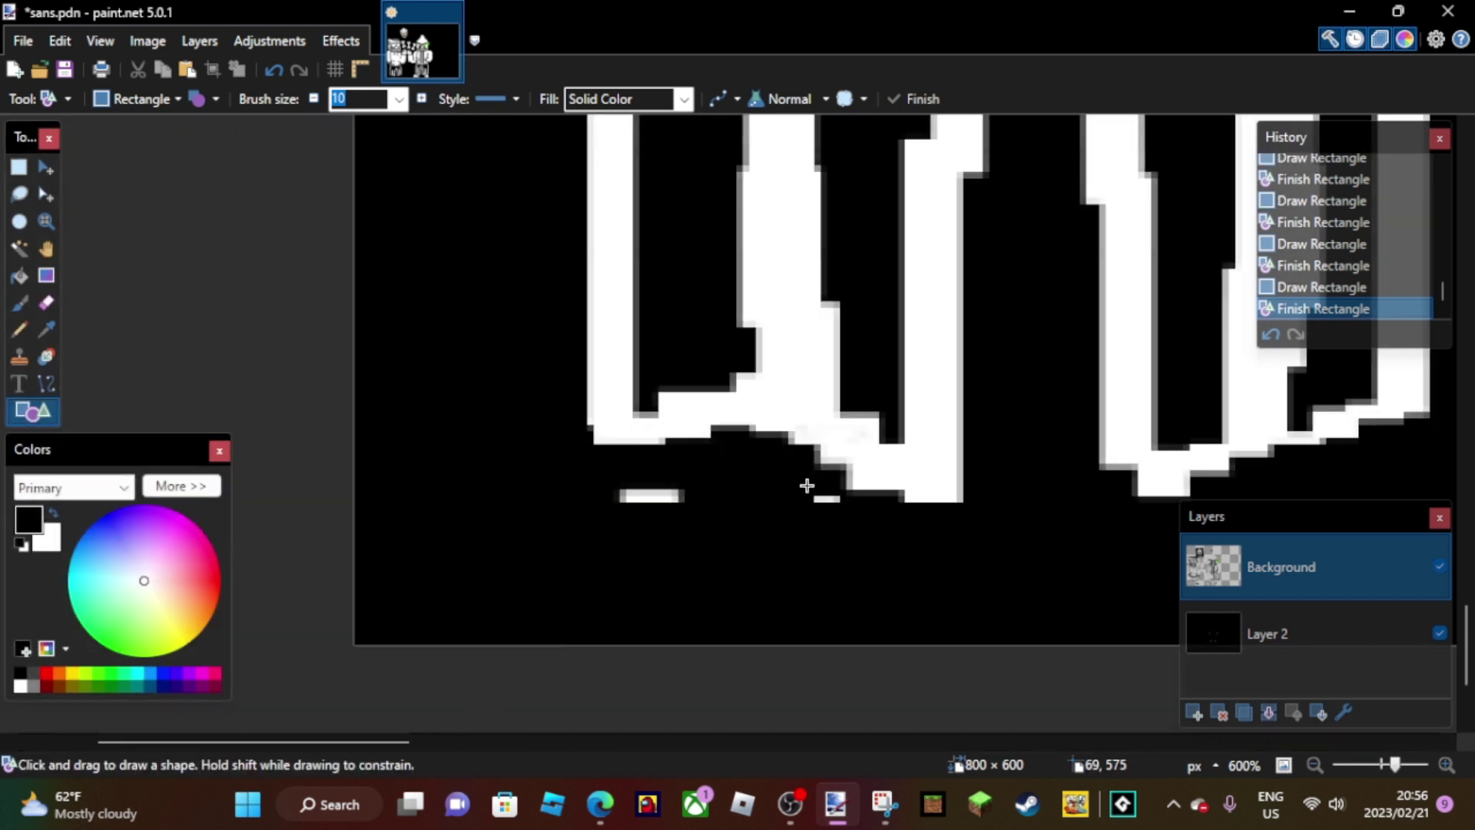
- Copy the green-eyed character's left shoe as a 65 × 39 px selection and place it under the second character's left trouser leg
key(z)
right_click(862, 421)
scroll(635, 741, down, 3)
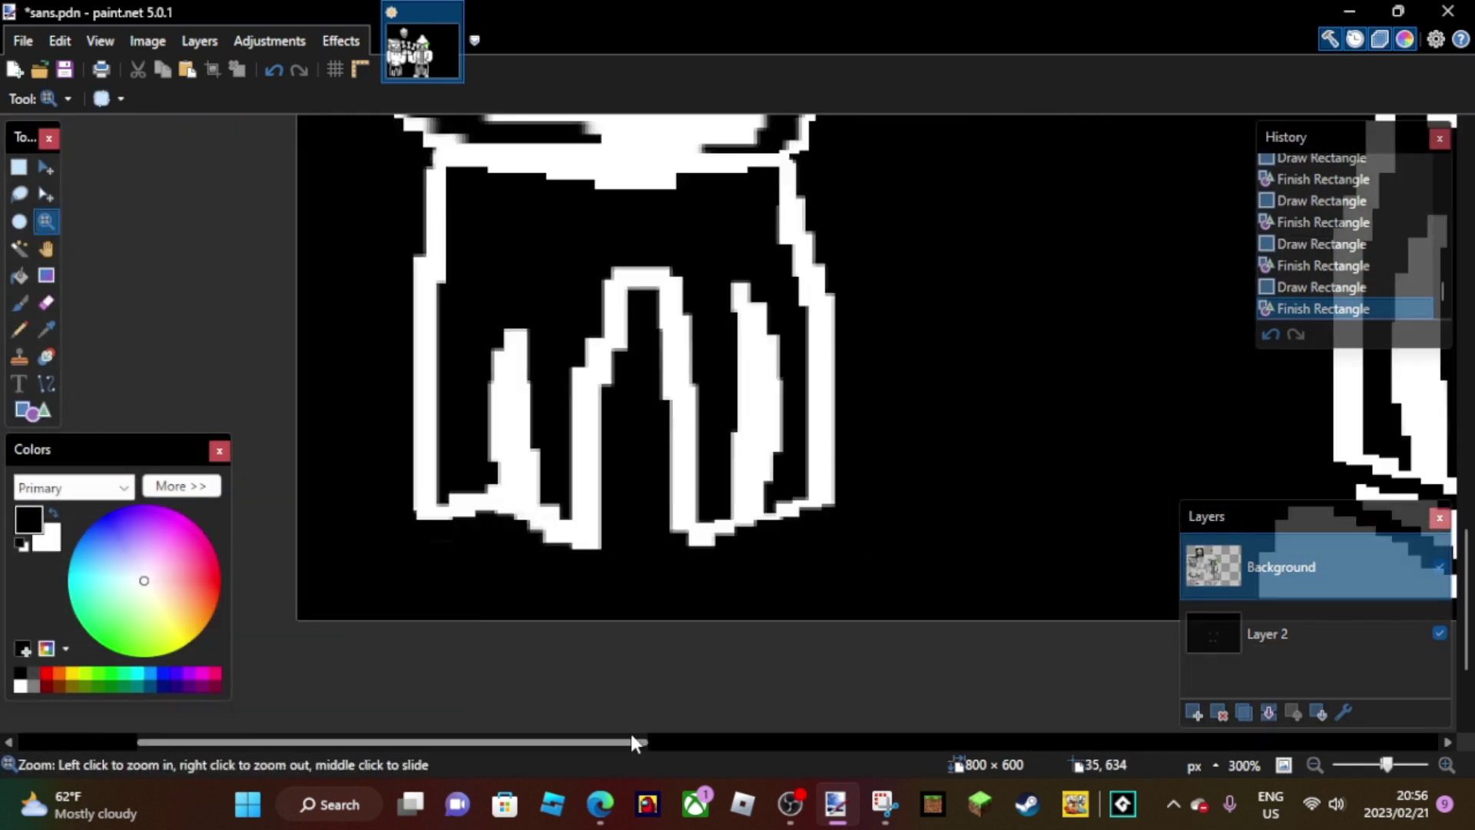
right_click(813, 489)
click(813, 489)
click(813, 489)
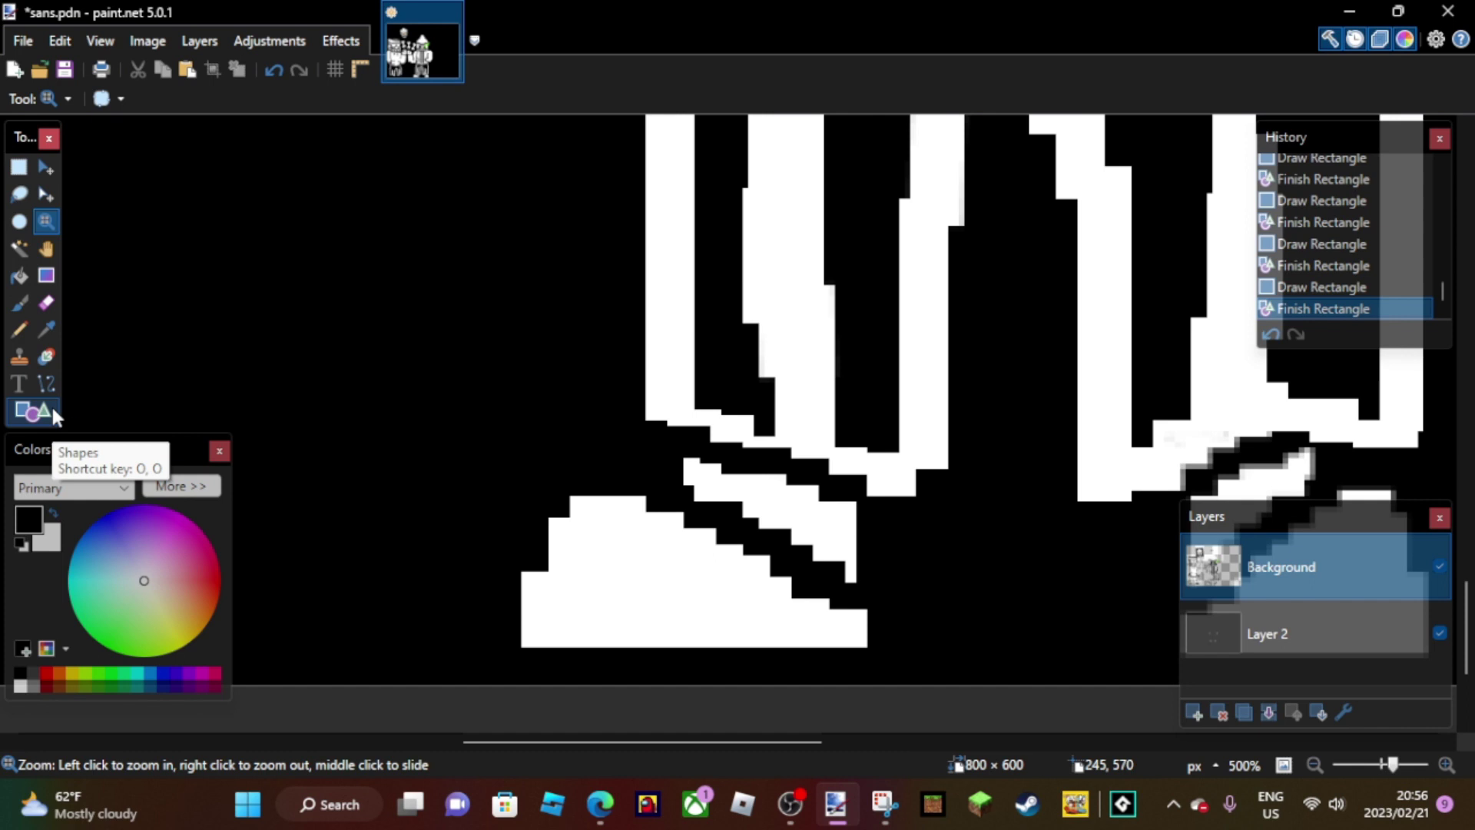
key(s)
drag(861, 458, 519, 654)
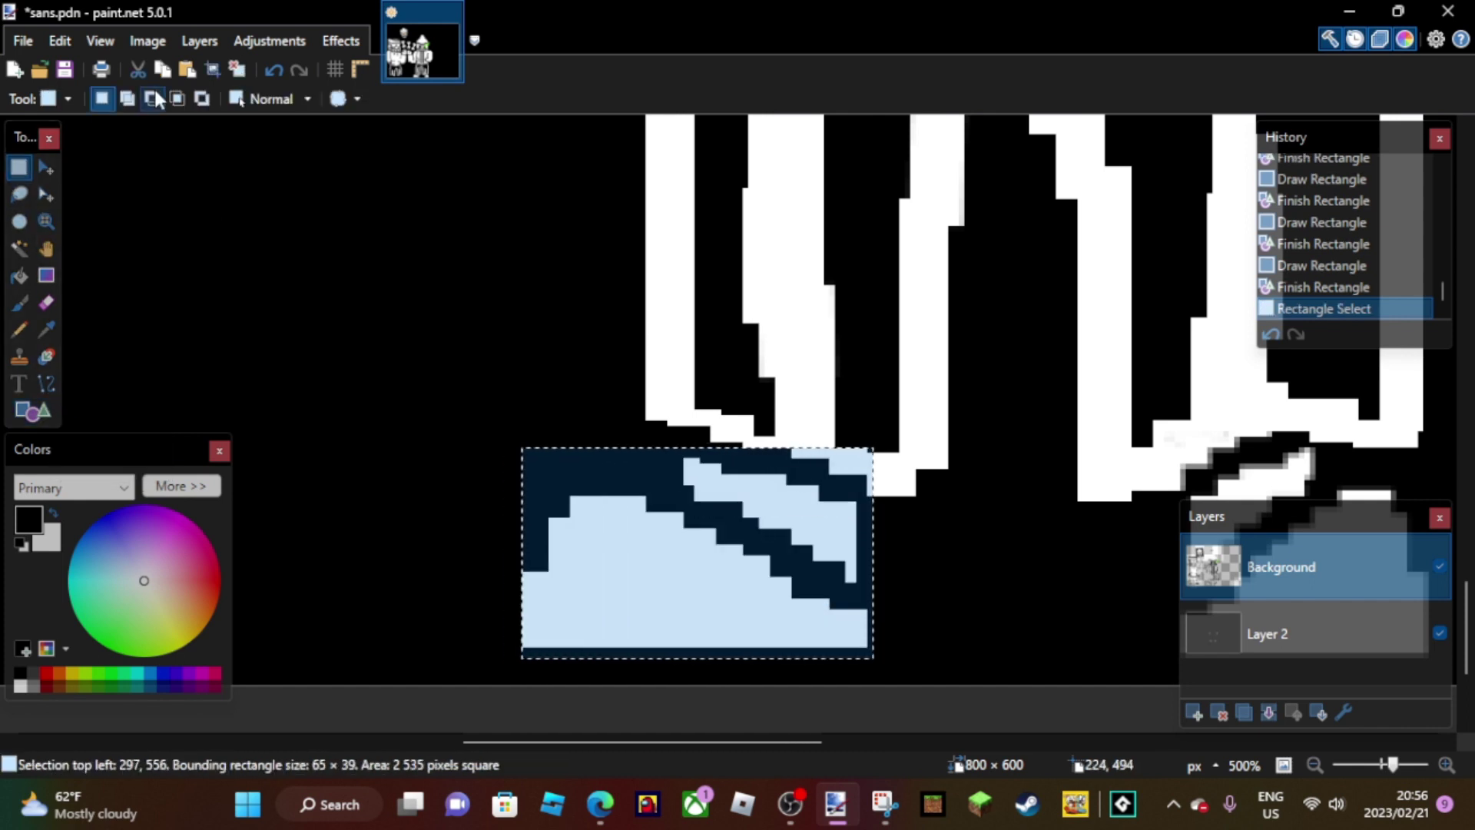
key(ctrl+c)
key(ctrl+v)
drag(15, 572, 19, 575)
key(ctrl+d)
- Copy the green-eyed character's right shoe as a 52 × 43 px selection and place it under the second character's right trouser leg
drag(338, 734, 734, 737)
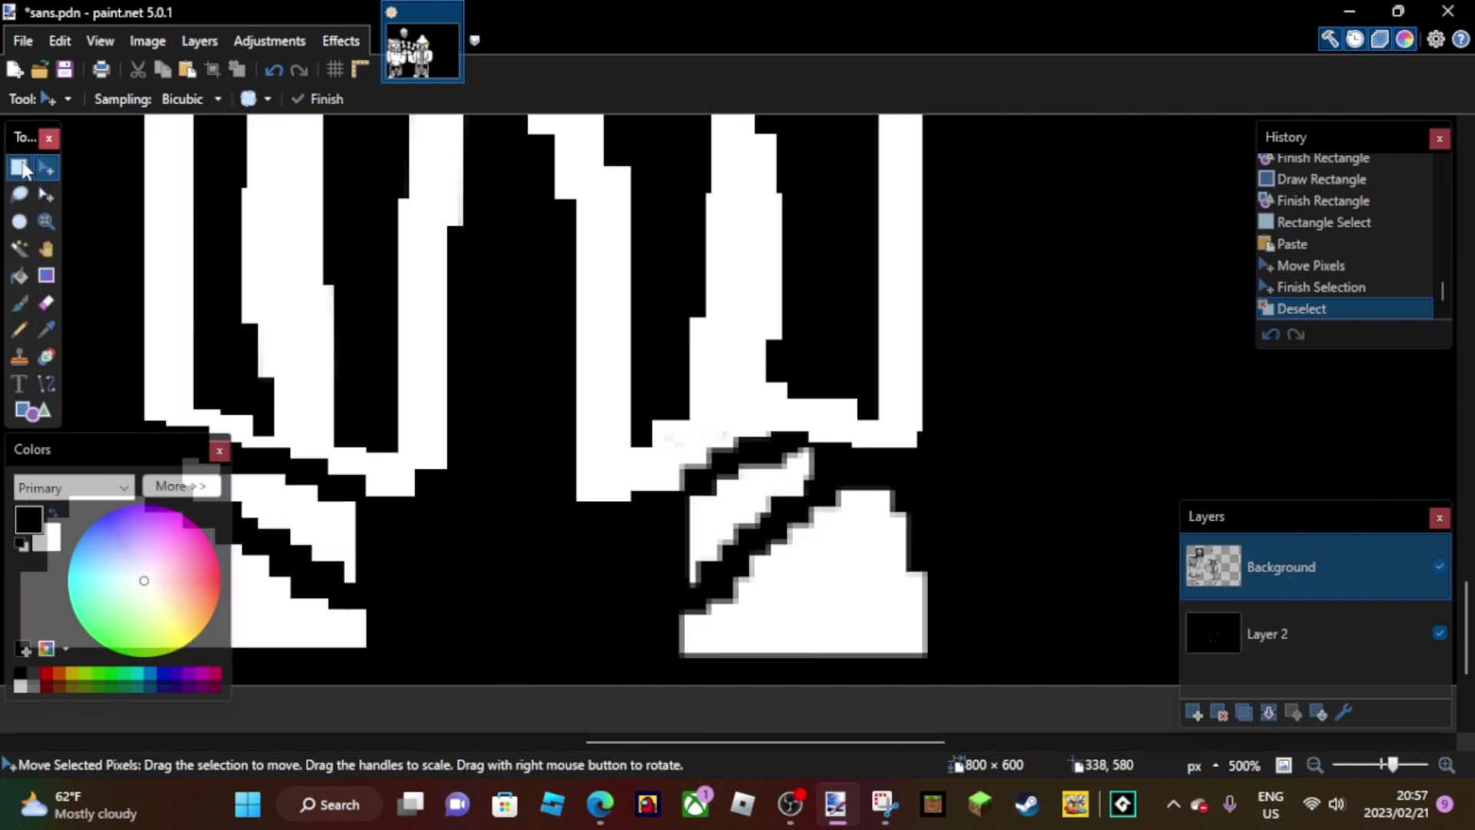
key(s)
drag(944, 669, 664, 436)
key(ctrl+c)
key(ctrl+v)
drag(777, 629, 804, 709)
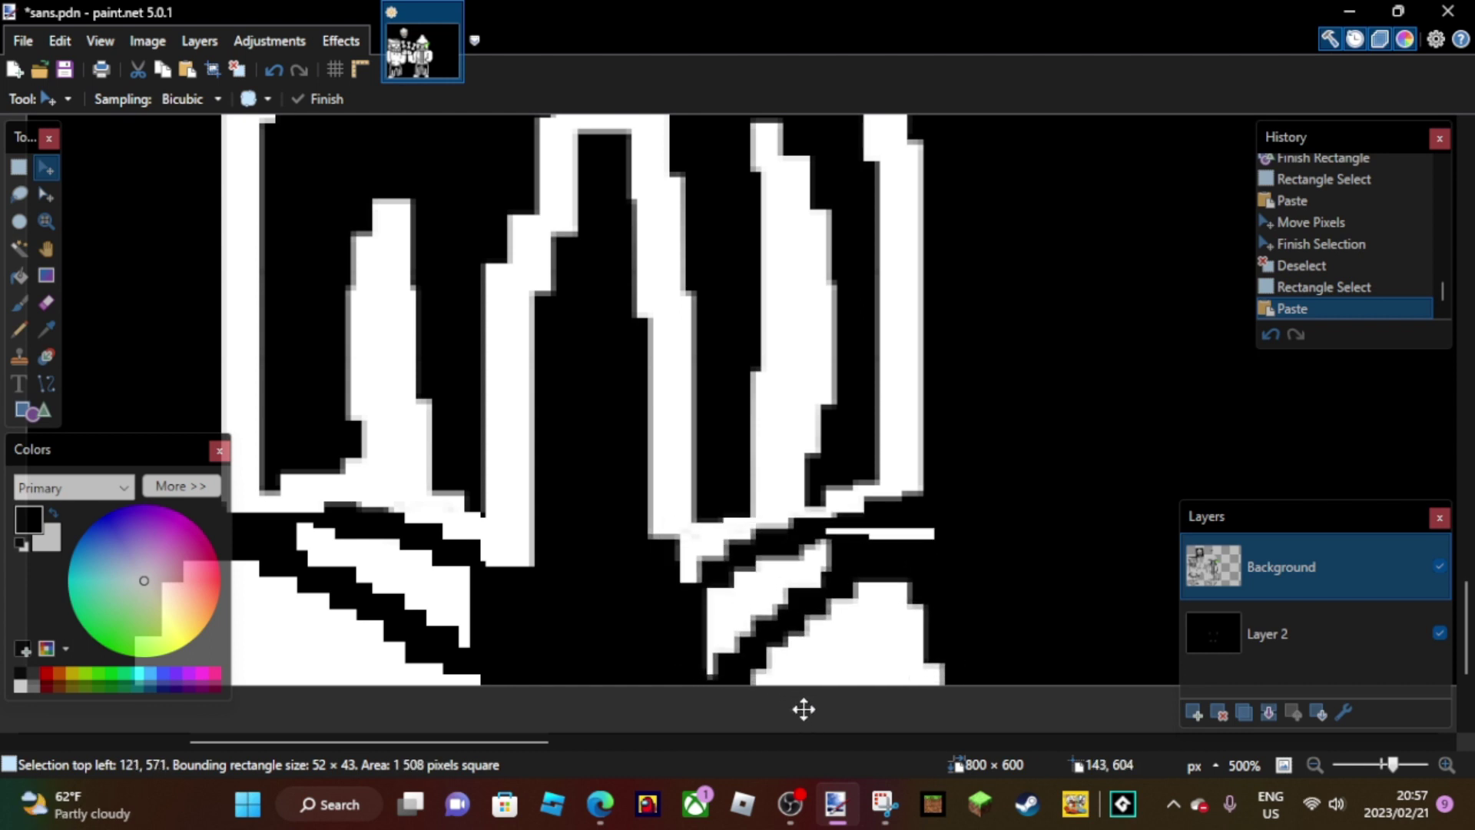
key(ctrl+d)
- Cover the stray white line above the pasted right shoe in black and patch the adjoining cuff and shoe corners in white
click(30, 410)
drag(851, 528, 935, 539)
key(Return)
key(x)
drag(657, 538, 682, 548)
key(Return)
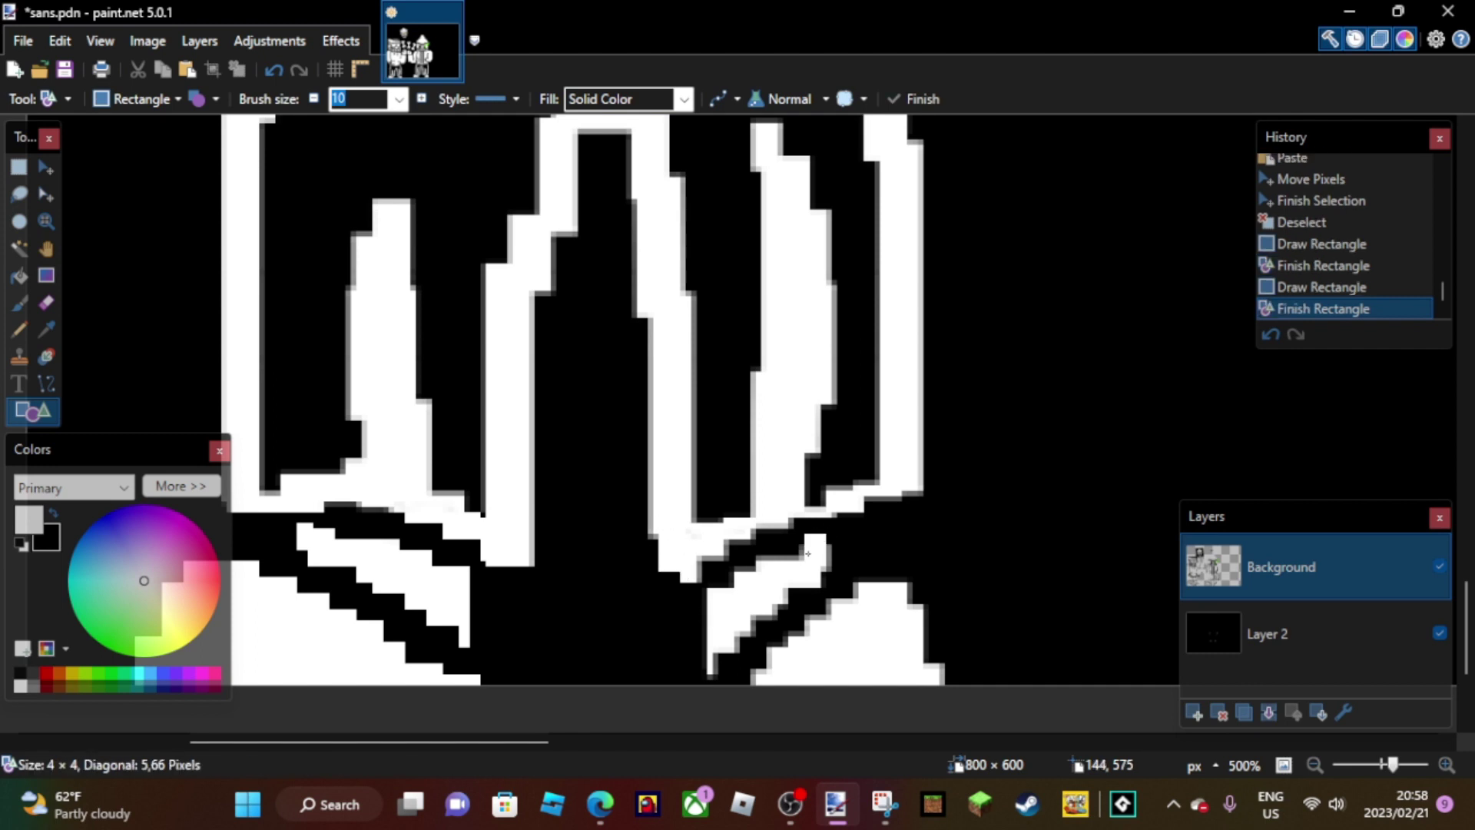
drag(808, 553, 824, 538)
key(Return)
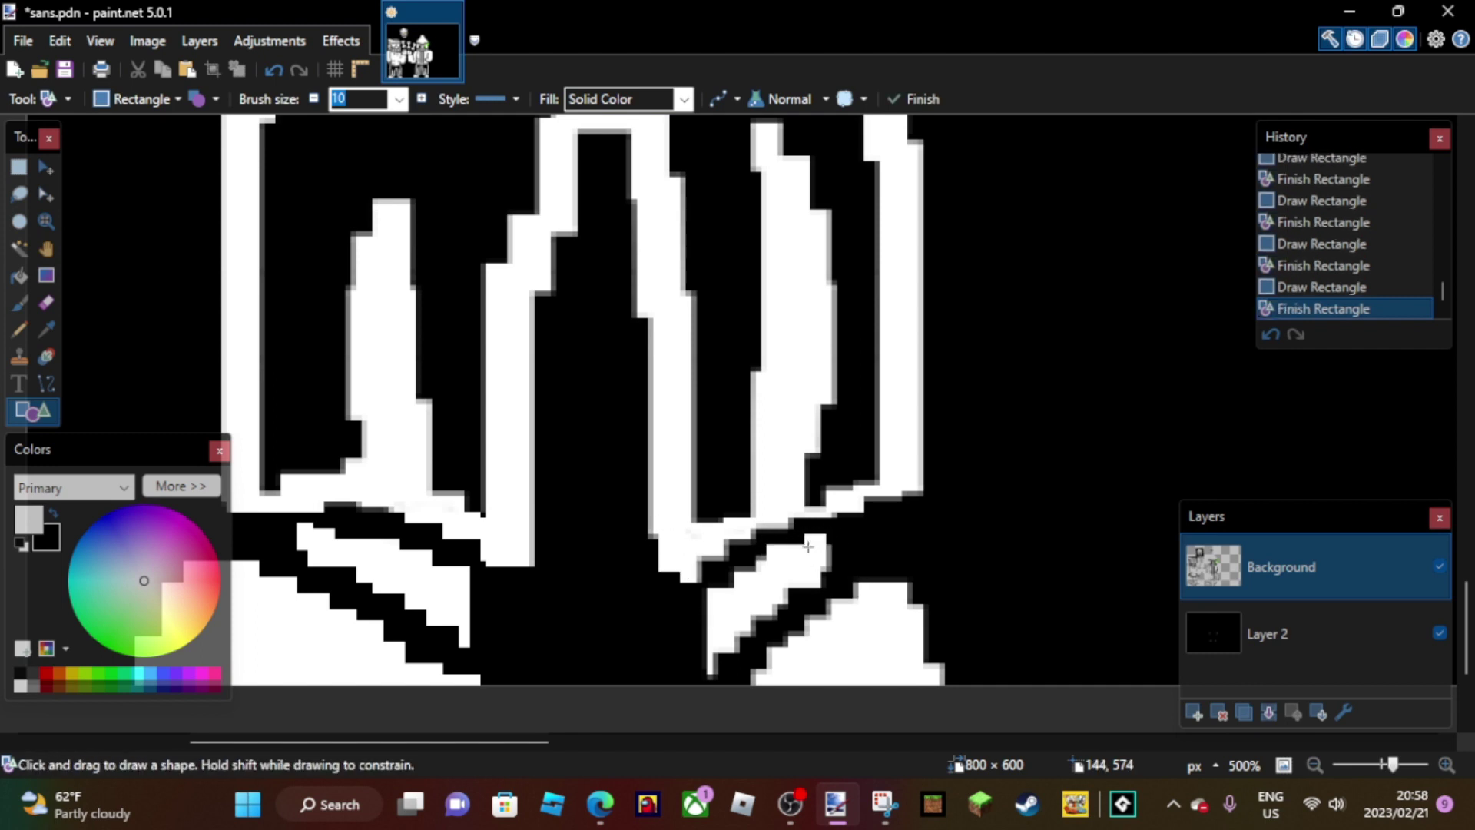
key(z)
key(ctrl+0)
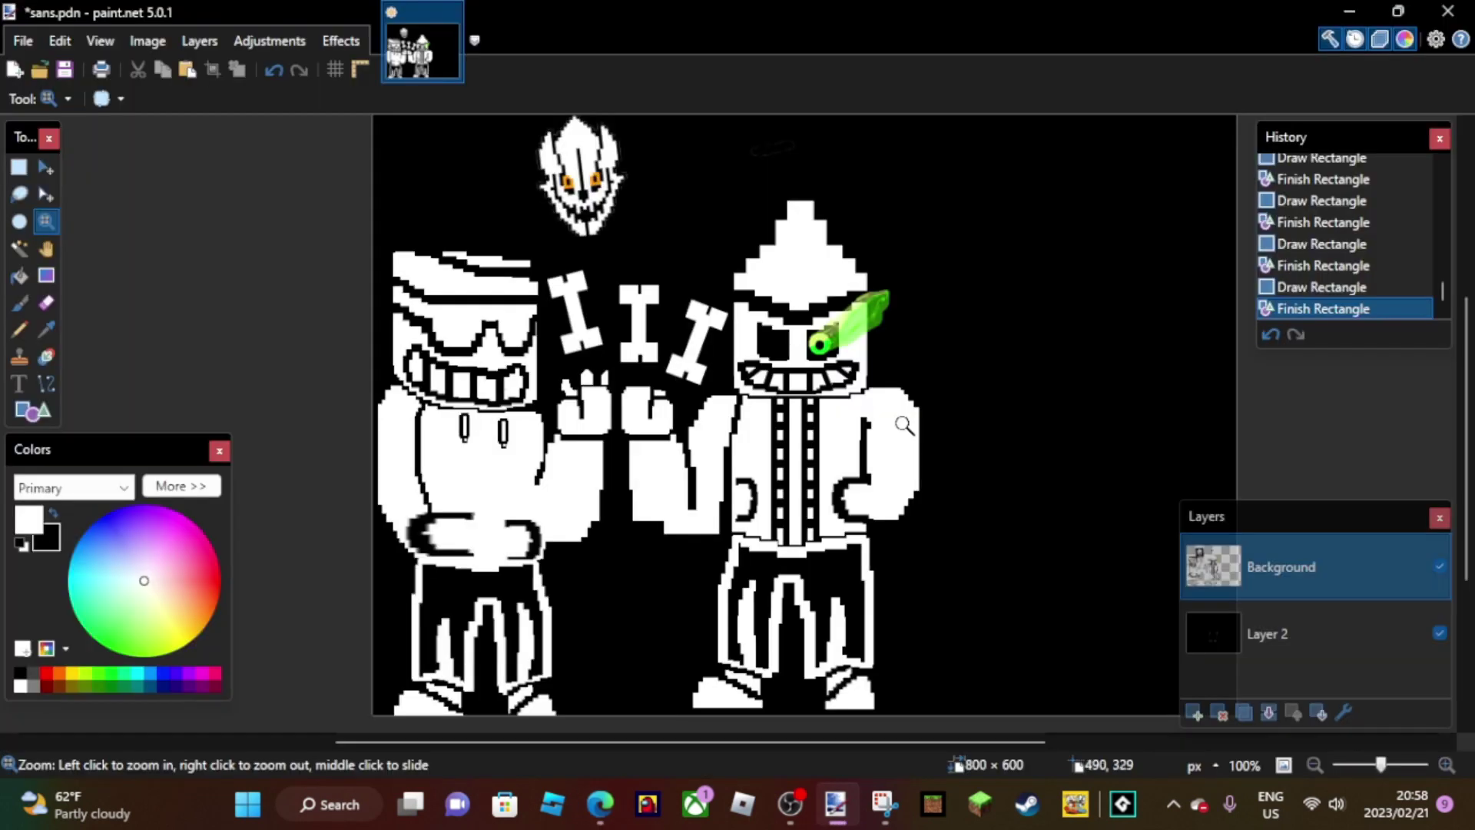
drag(739, 741, 872, 708)
click(836, 592)
right_click(837, 594)
- Switch to Discord in the browser and send "im busy with a drawing video ok sorry" in the direct message
key(alt+Tab)
key(ctrl+3)
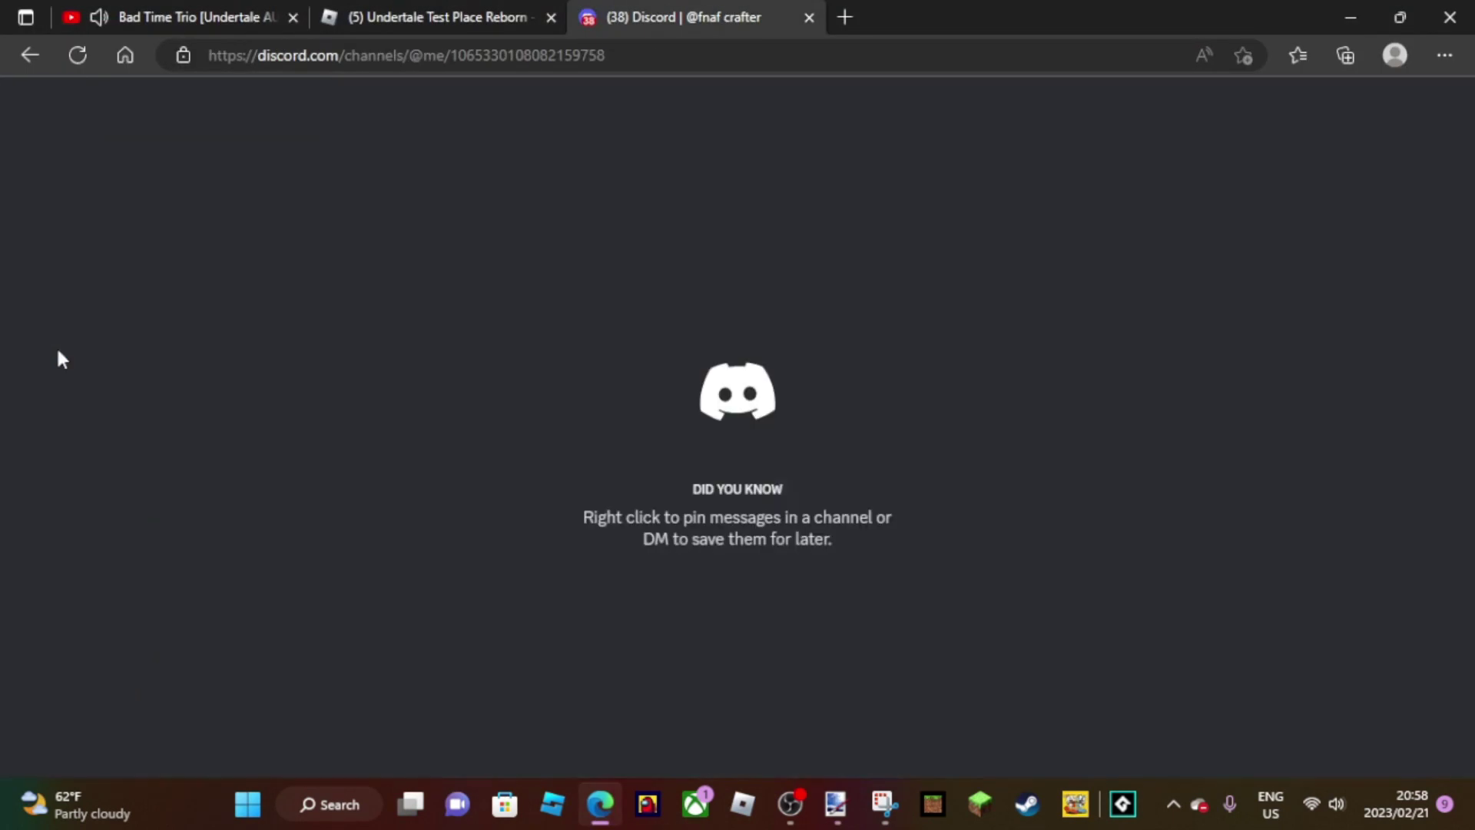
text(im n=)
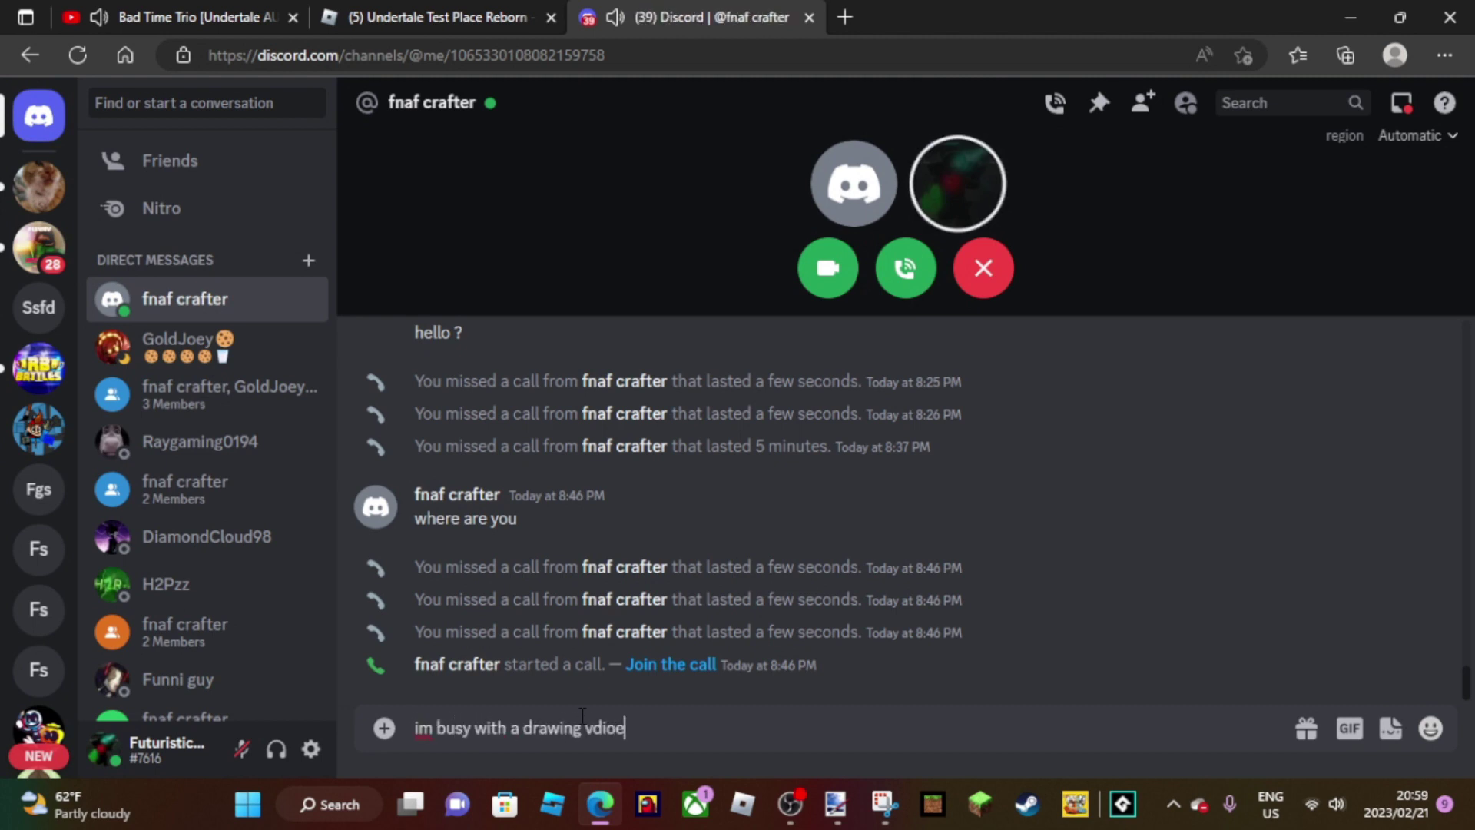
text(sy with a drawing video ok sorry)
key(Return)
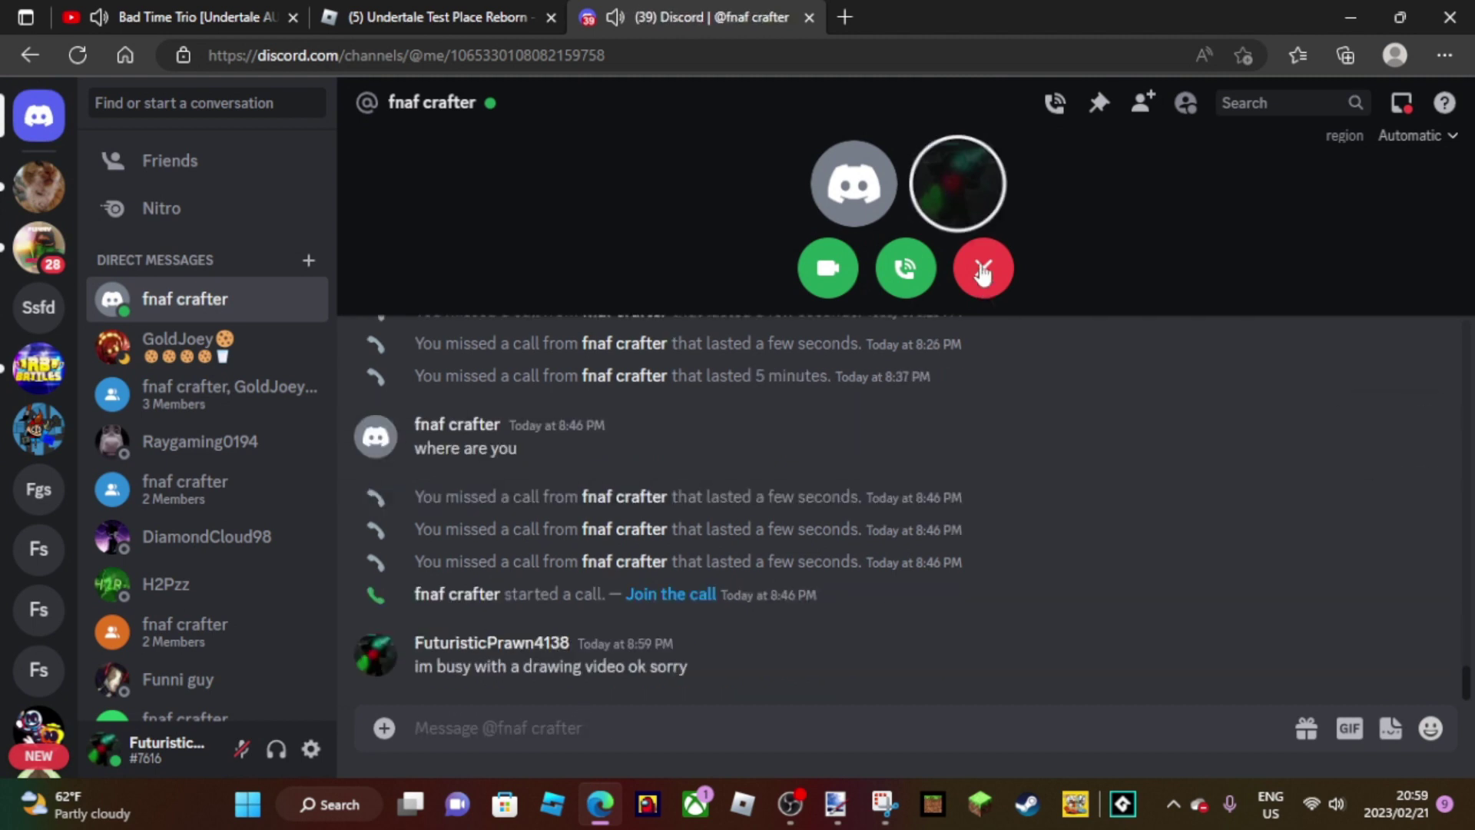
- Reopen Discord with its direct message conversation and switch back to paint.net
click(126, 55)
click(311, 89)
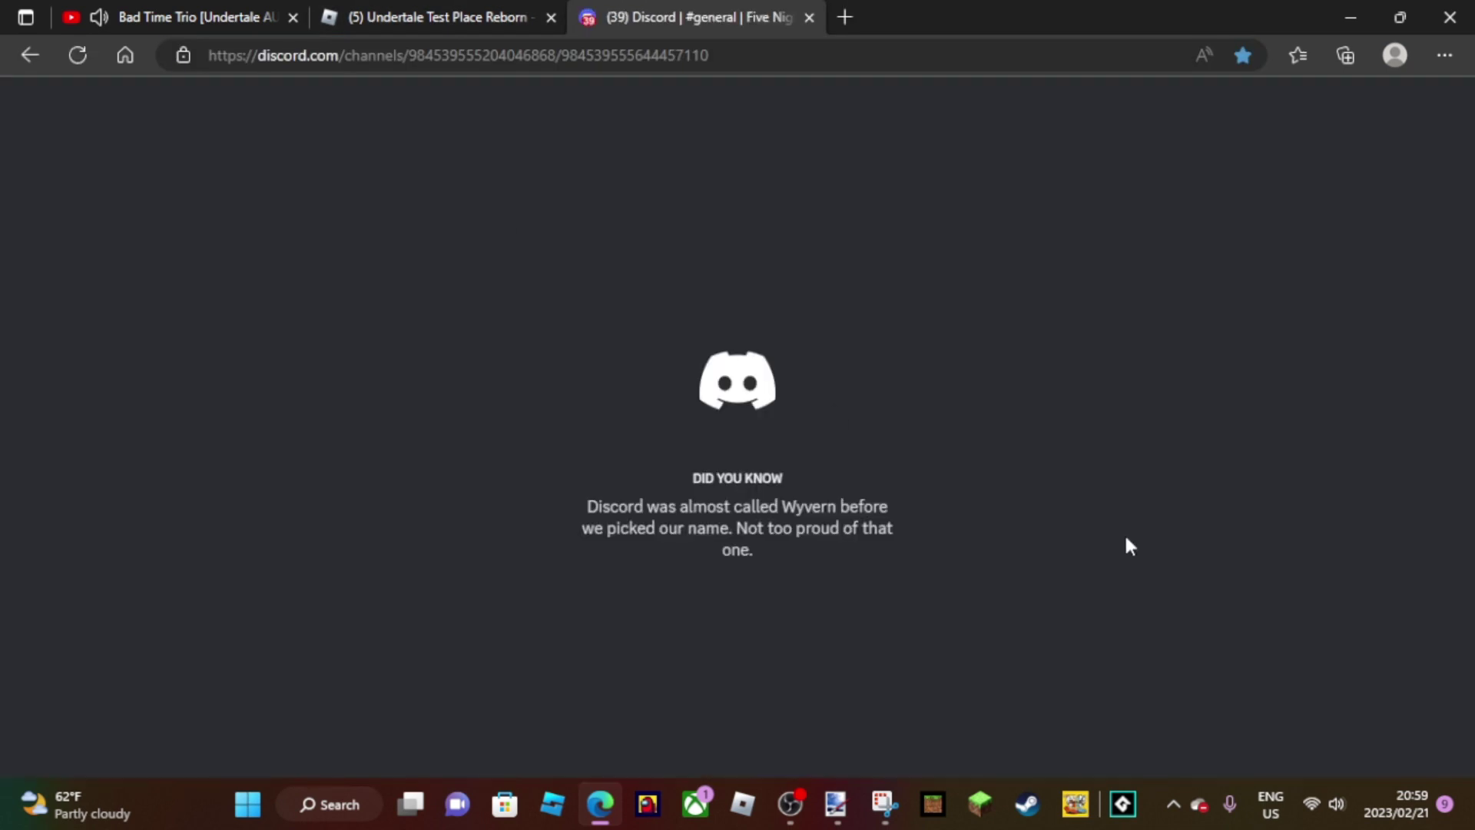
click(39, 112)
click(181, 300)
click(836, 804)
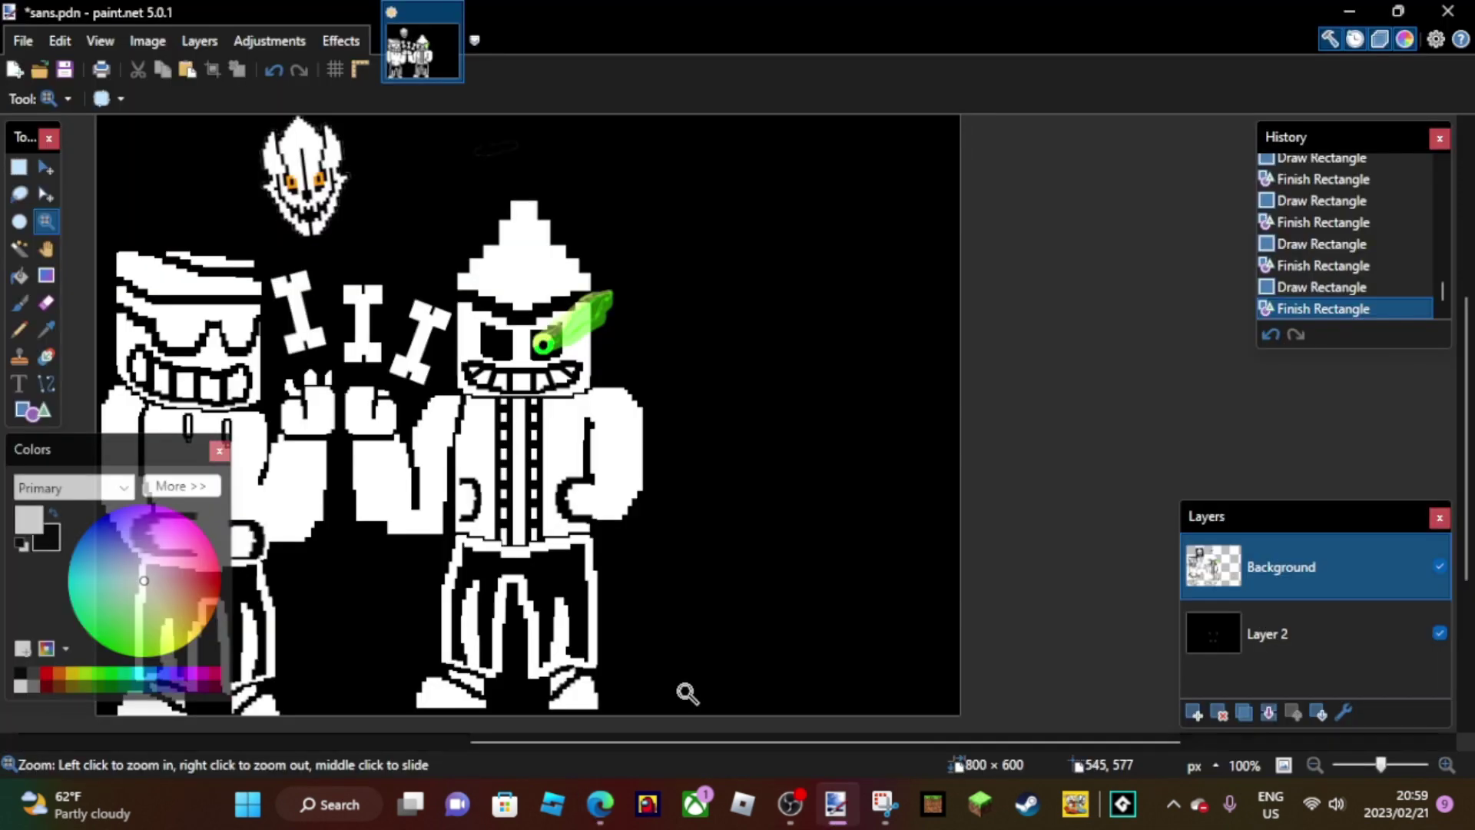
right_click(694, 484)
click(753, 456)
- Switch to Roblox in the browser and search for a friend's username among people, trying two different number endings
key(alt+Tab)
key(ctrl+shift+Tab)
key(alt+Left)
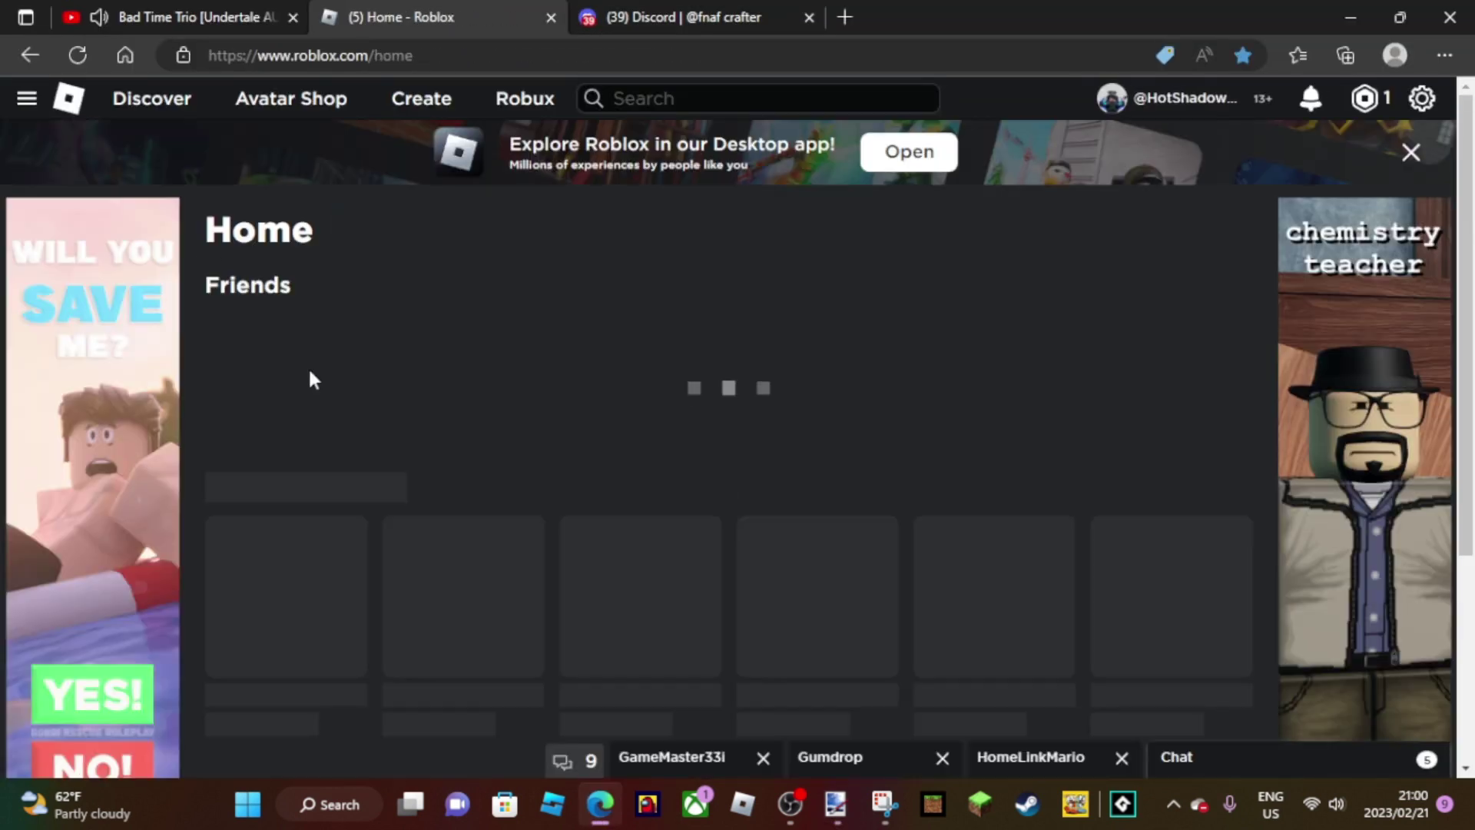
click(607, 98)
text(DaimondCl)
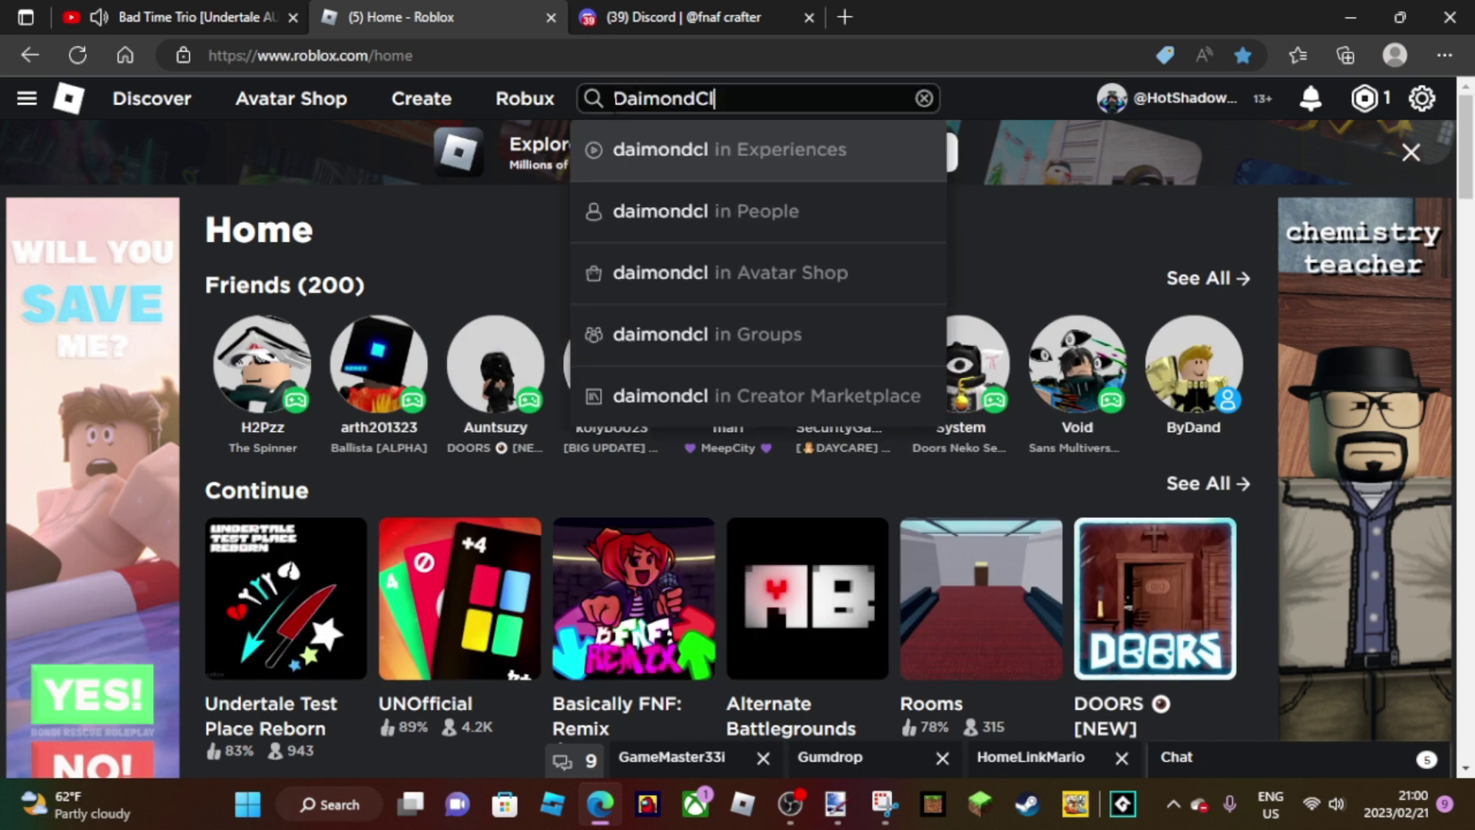
text(oud89)
key(BackSpace)
key(BackSpace)
text(98)
click(714, 209)
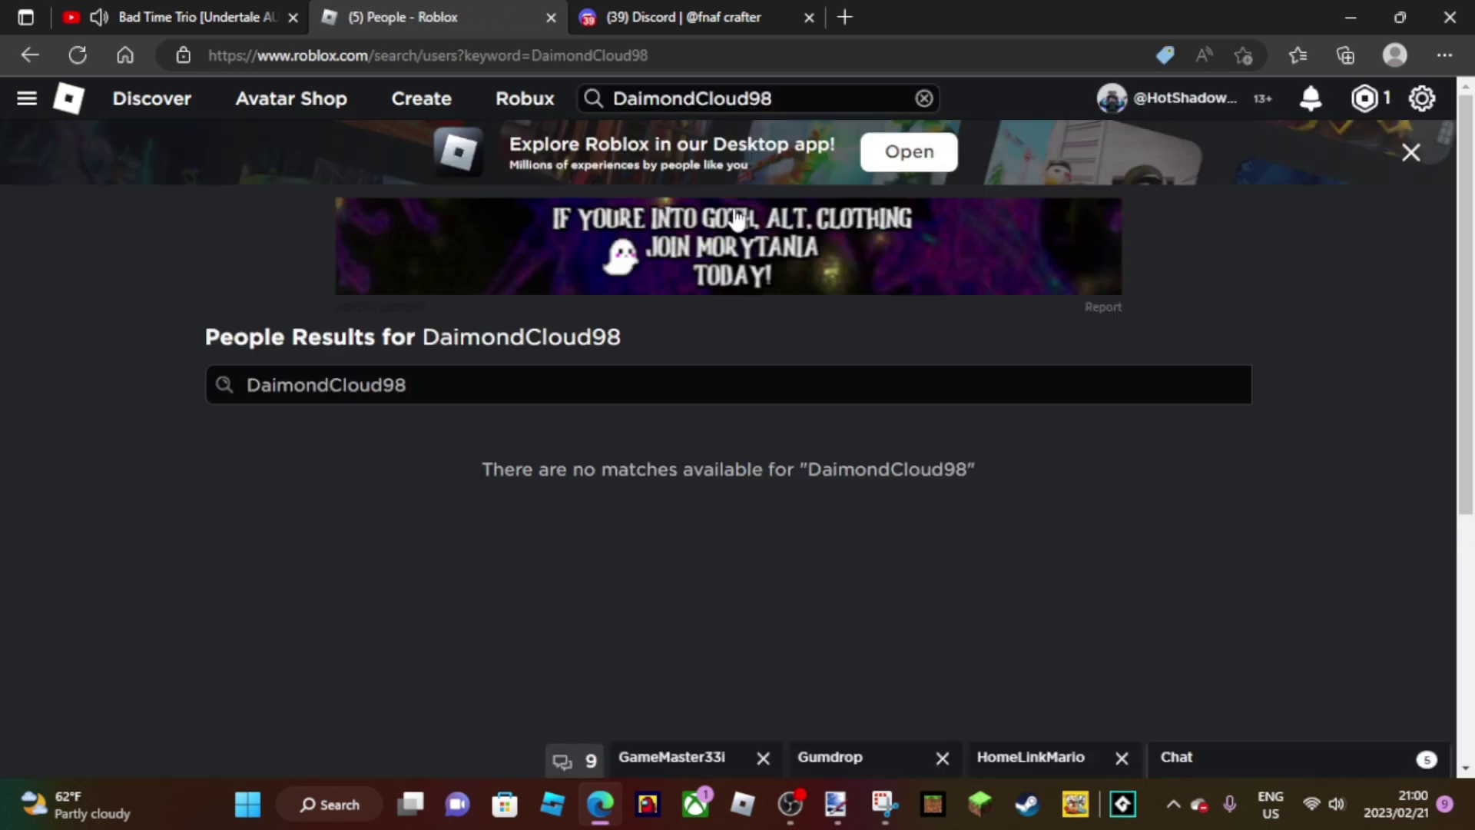
click(761, 98)
click(721, 2)
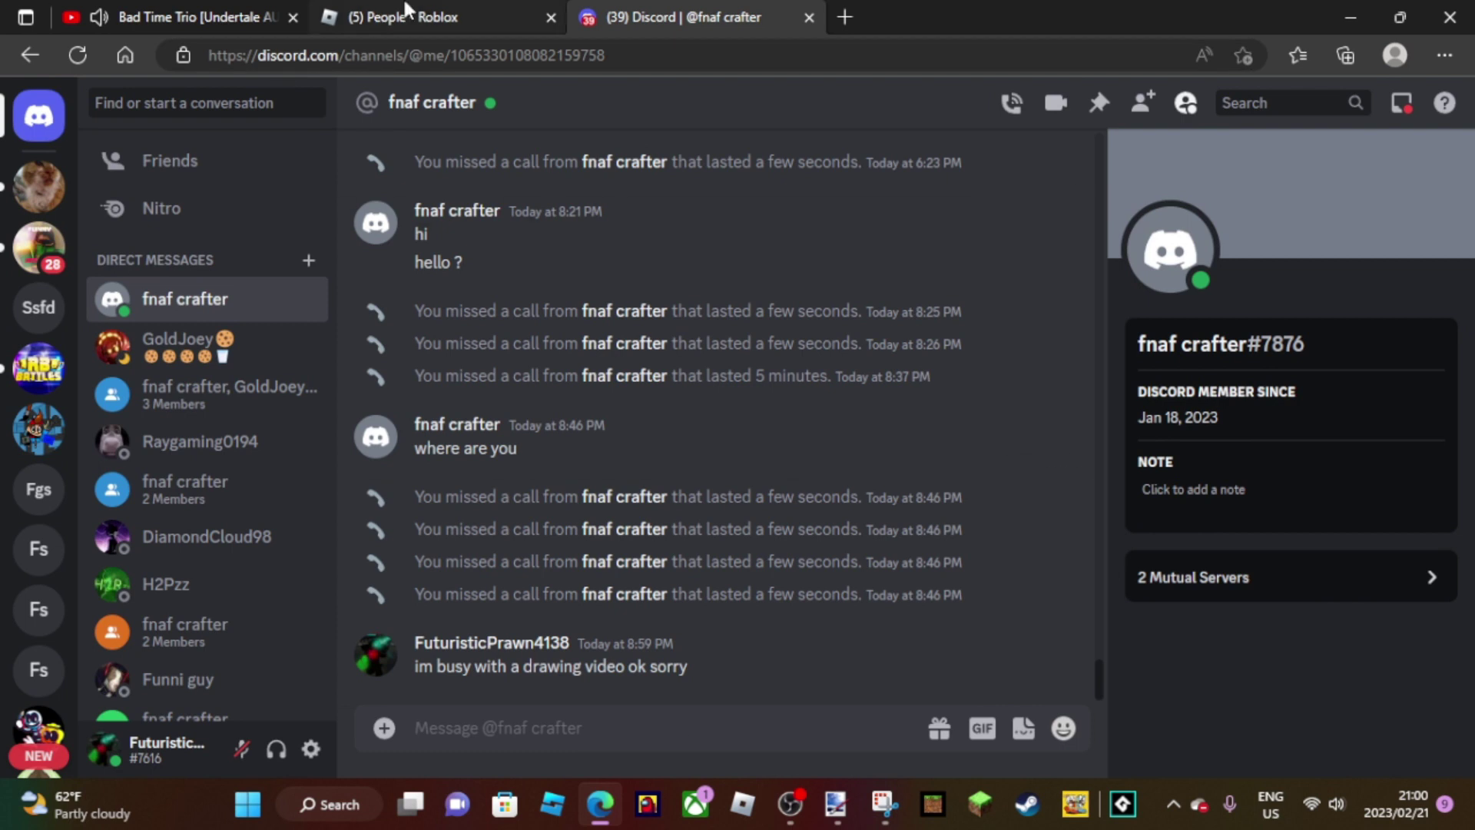
click(405, 9)
key(Return)
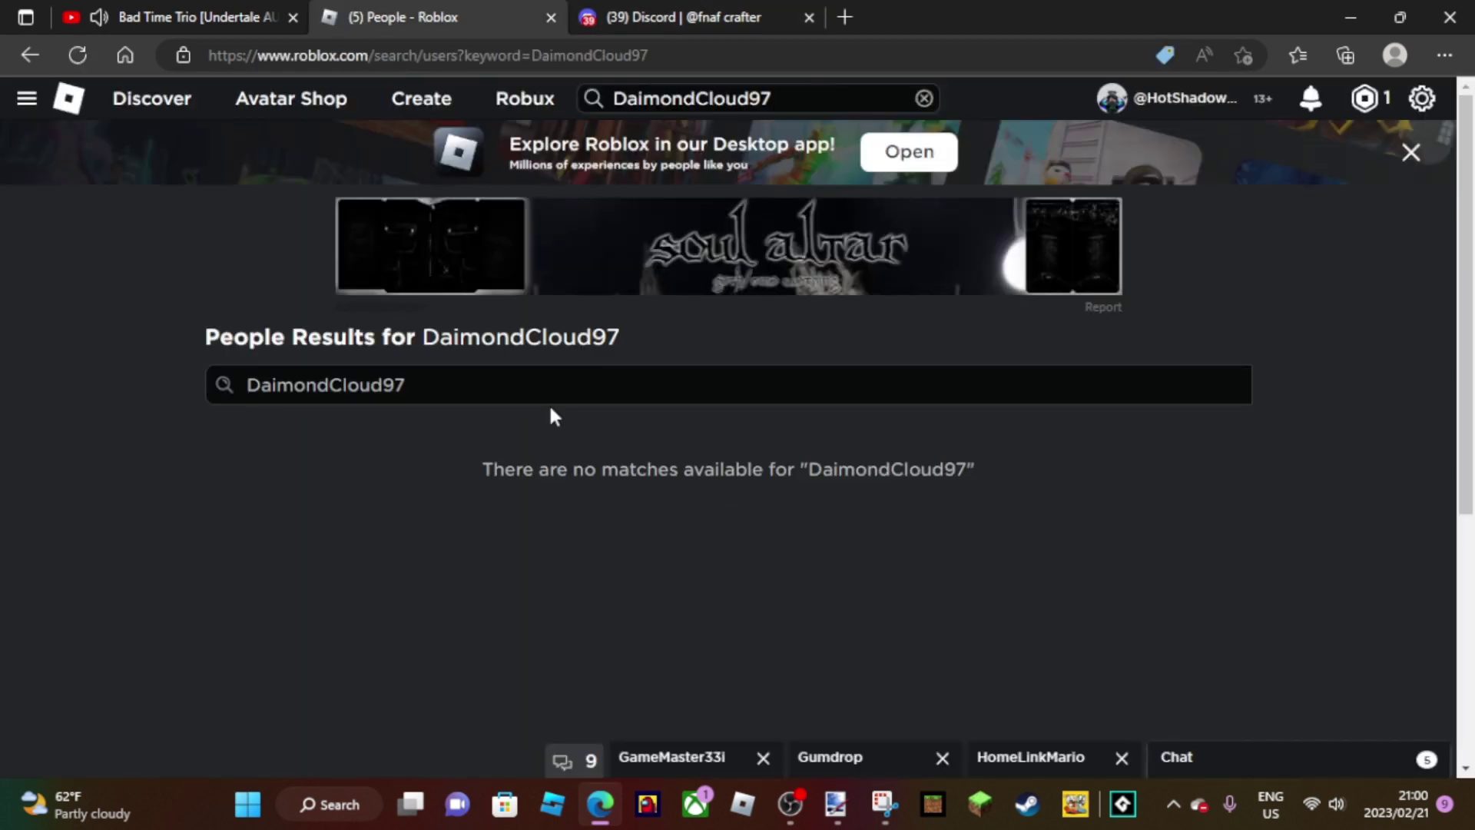
- Correct the spelling and number of the searched username and open the friend's profile
click(644, 98)
key(BackSpace)
key(BackSpace)
text(ia)
key(Return)
click(772, 99)
key(BackSpace)
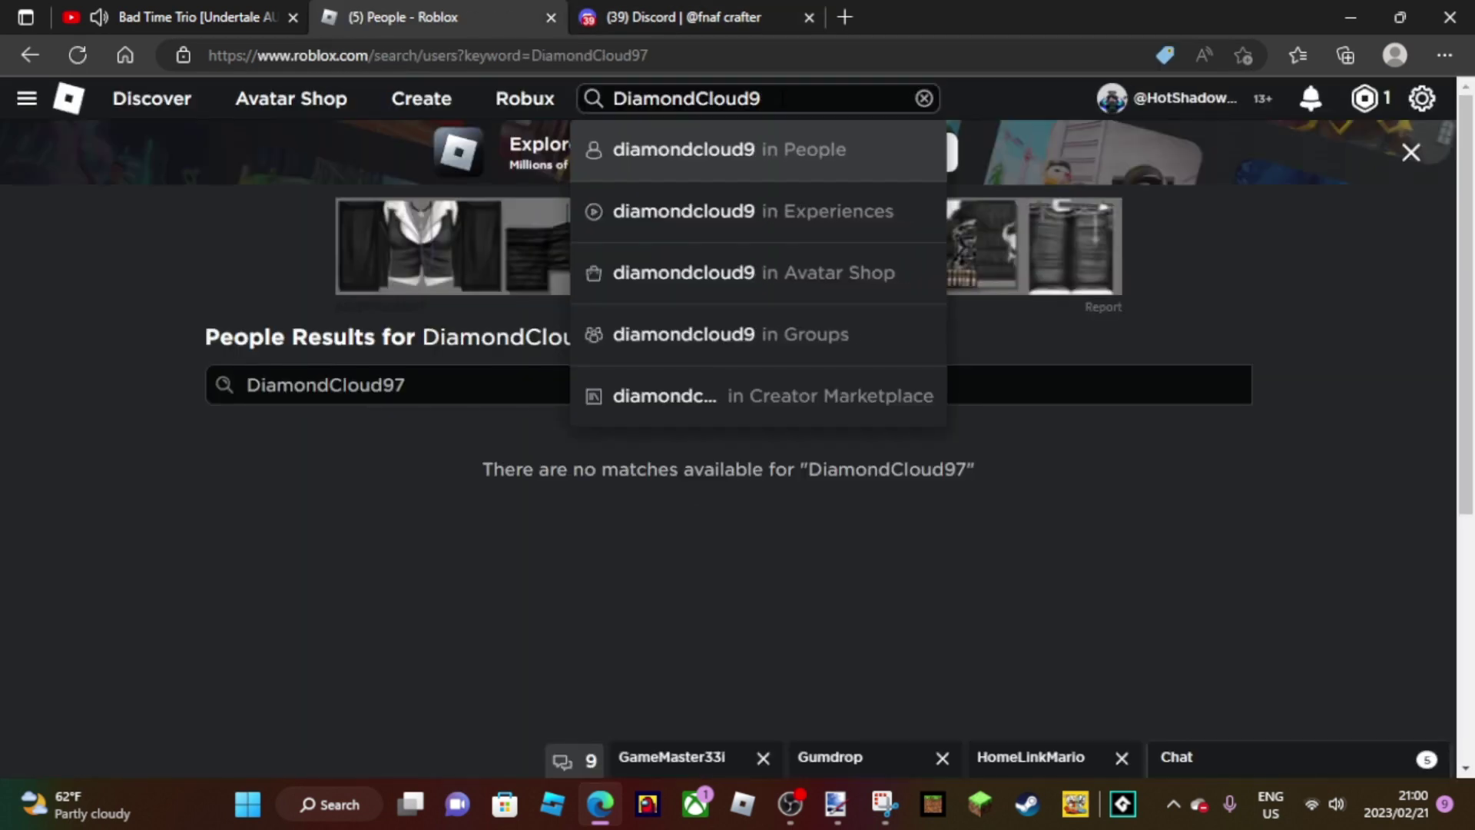
text(8)
key(Return)
click(315, 536)
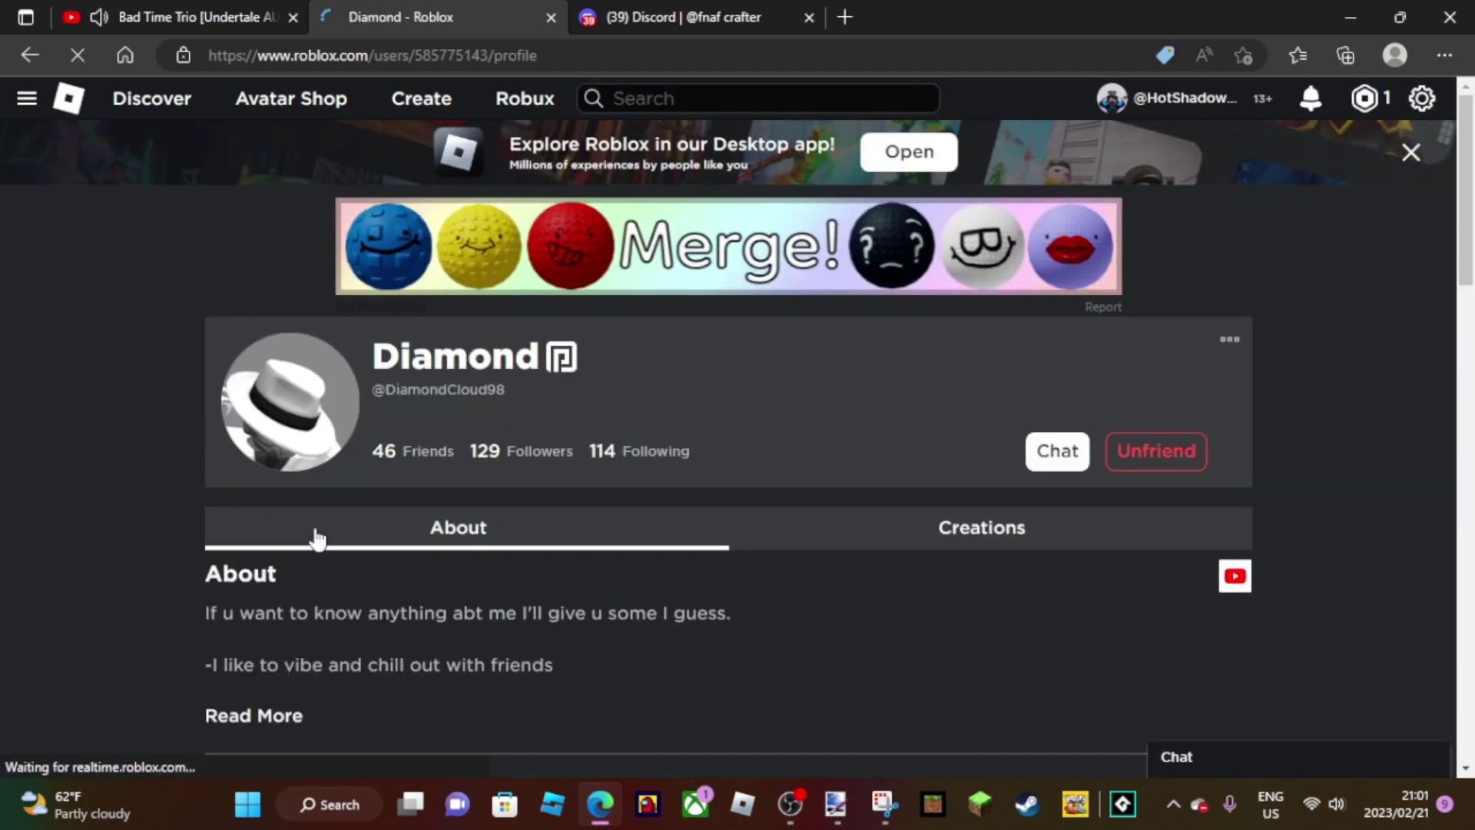
- Switch back to paint.net and draw a wide white rectangle with a smaller one at its right end, beside the green-eyed character's head
key(alt+Tab)
scroll(655, 514, down, 3)
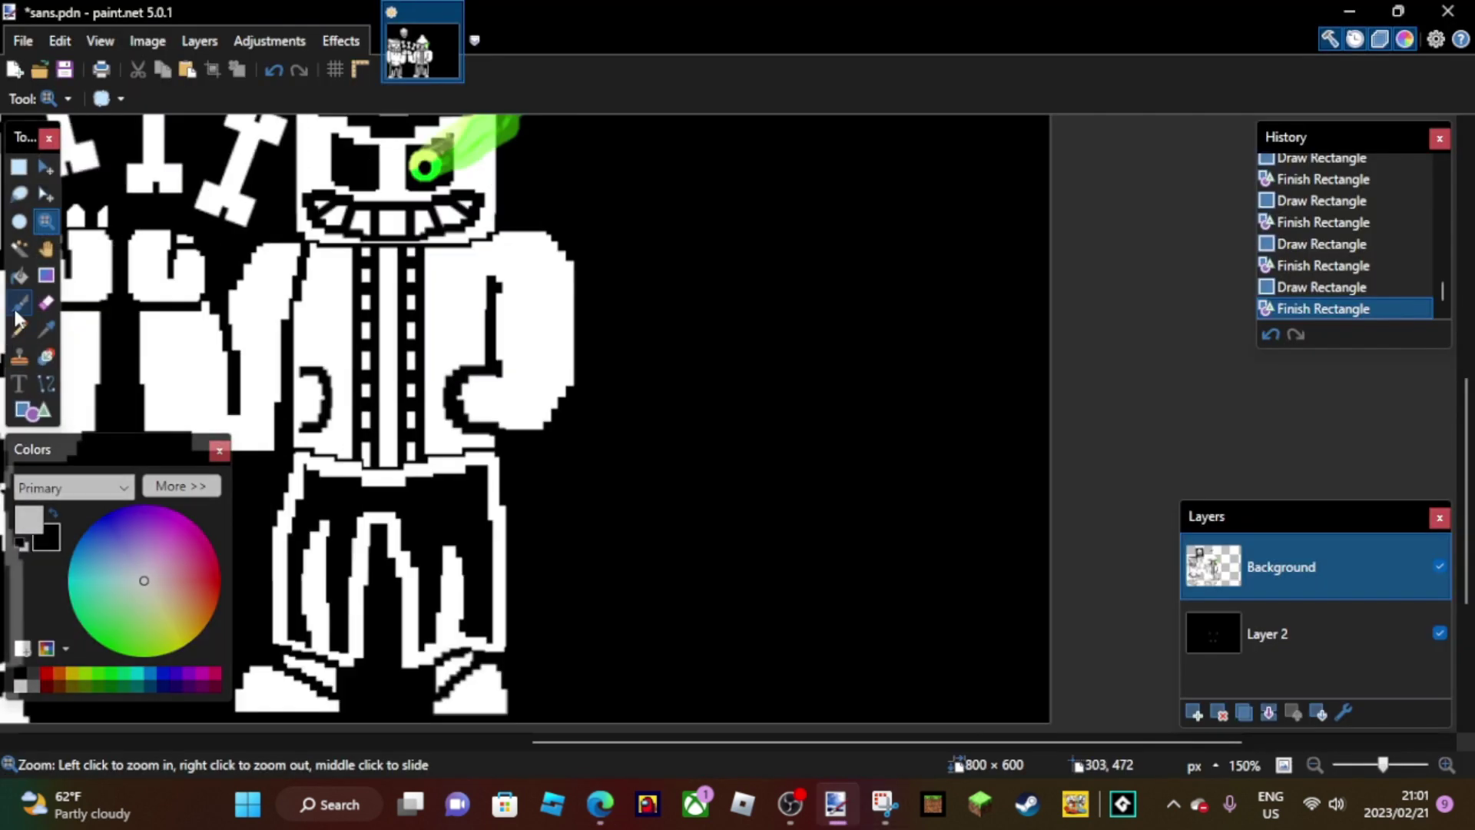
scroll(656, 515, up, 5)
click(29, 411)
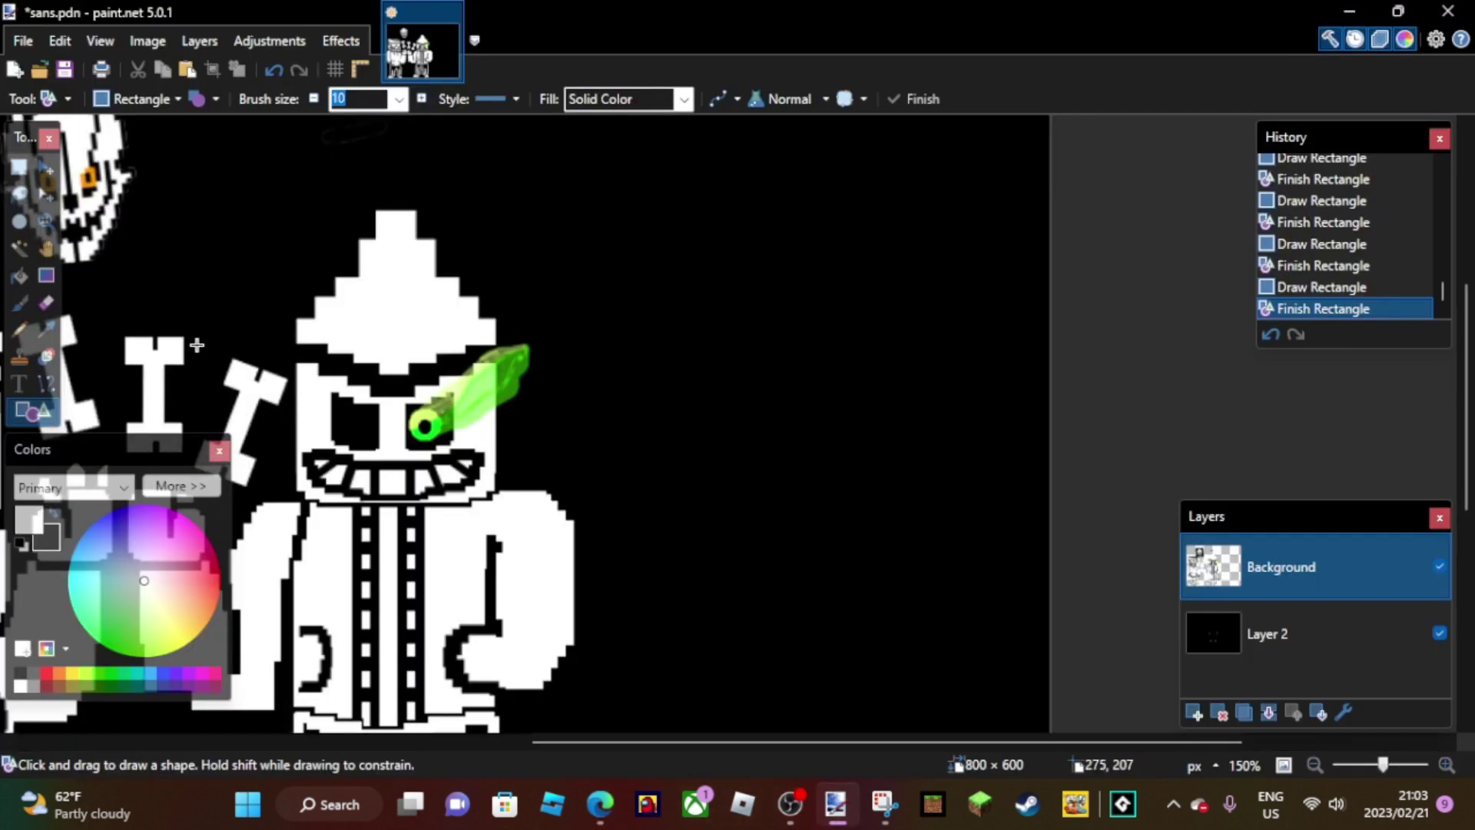
key(z)
key(o)
drag(650, 329, 883, 397)
key(Return)
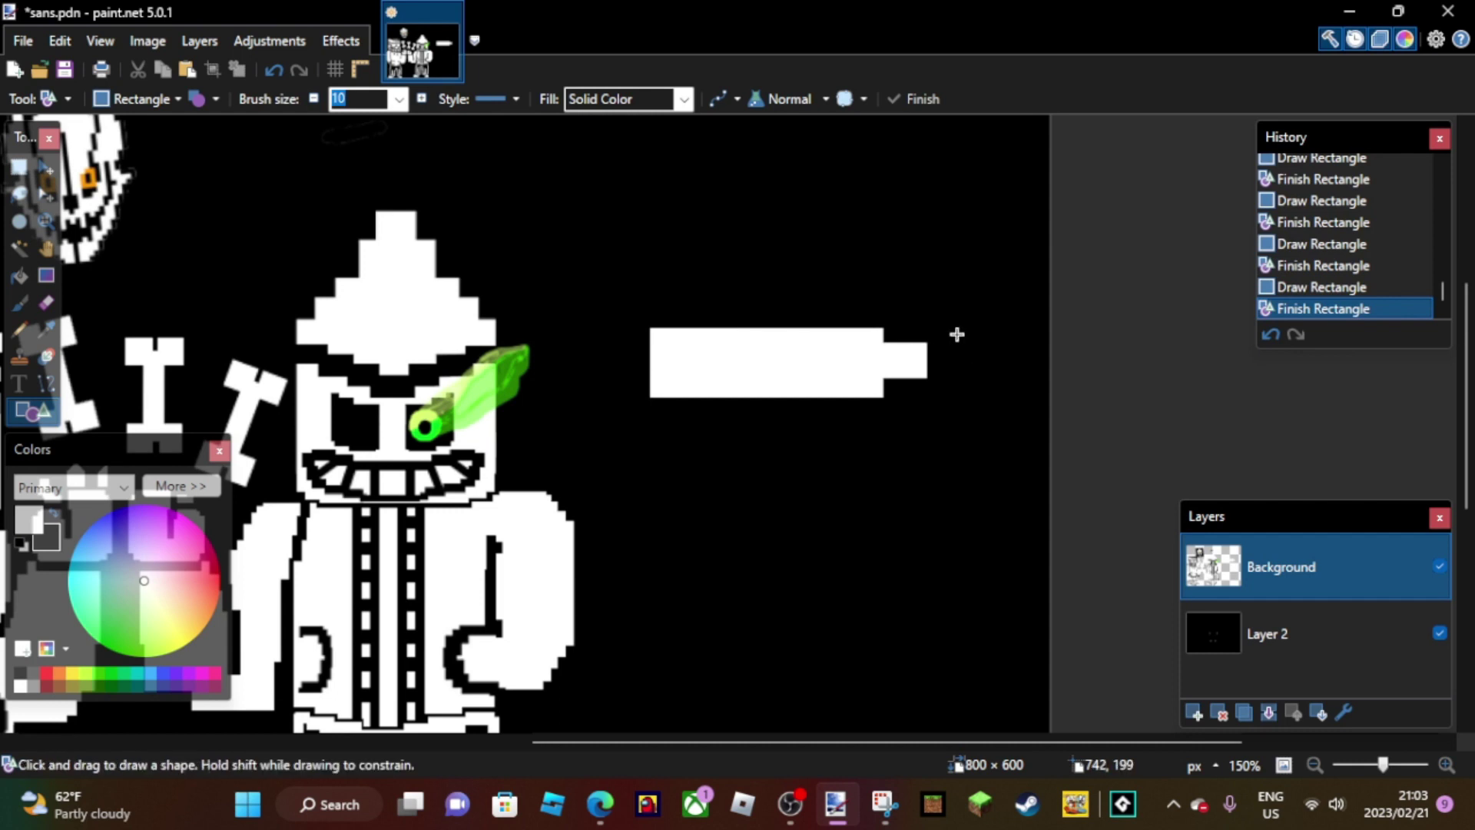
click(1271, 334)
click(1296, 334)
- Extend both ends of the white shape upward with stepped white rectangles to form a crescent
drag(650, 367, 627, 347)
drag(608, 298, 611, 291)
drag(964, 338, 1004, 290)
key(Return)
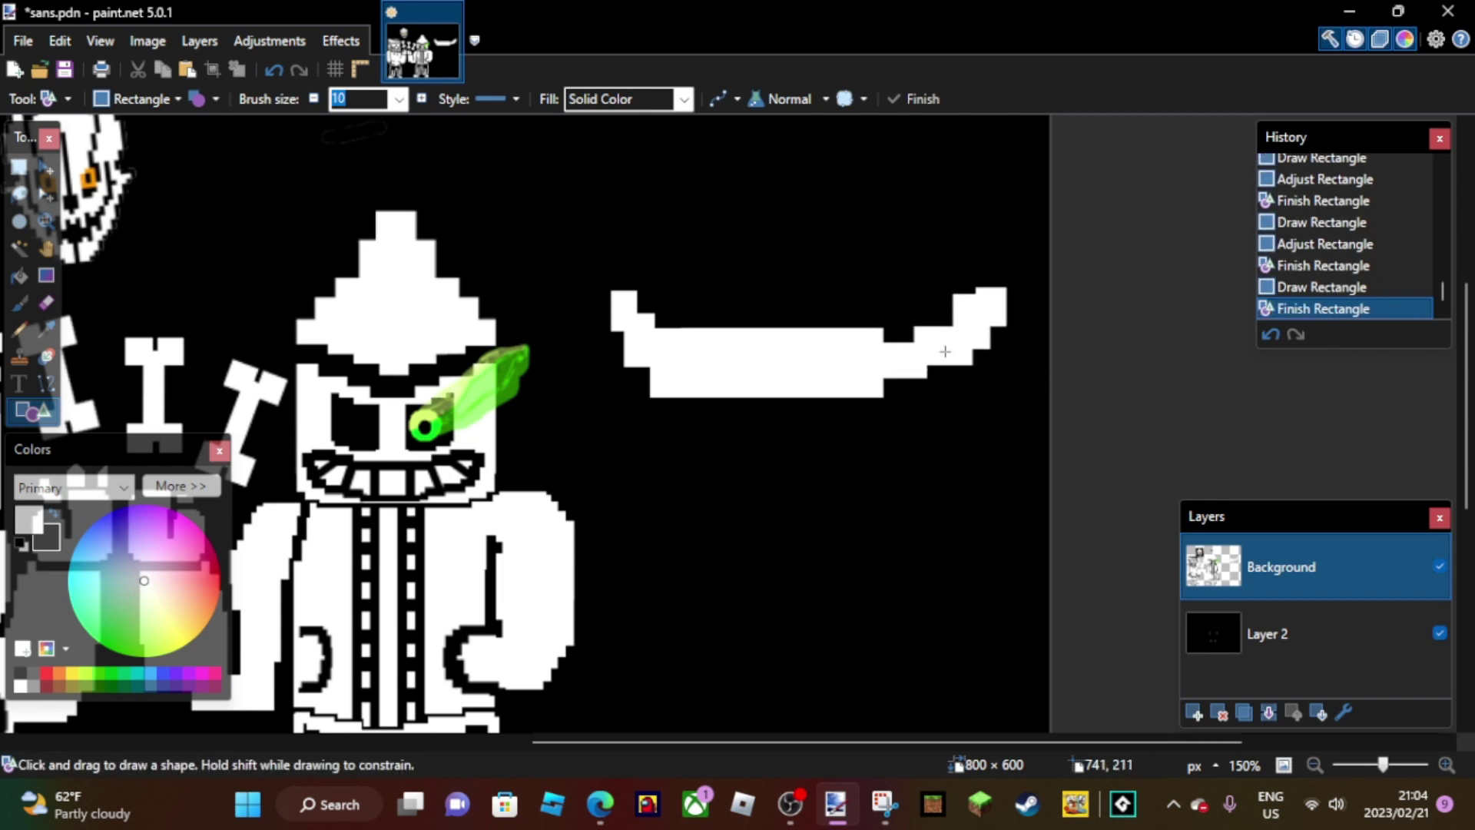
- Copy the white crescent as a 270 × 88 px selection, paste it, and shrink the copy from both sides over the original
scroll(693, 431, up, 2)
key(s)
drag(592, 399, 1027, 543)
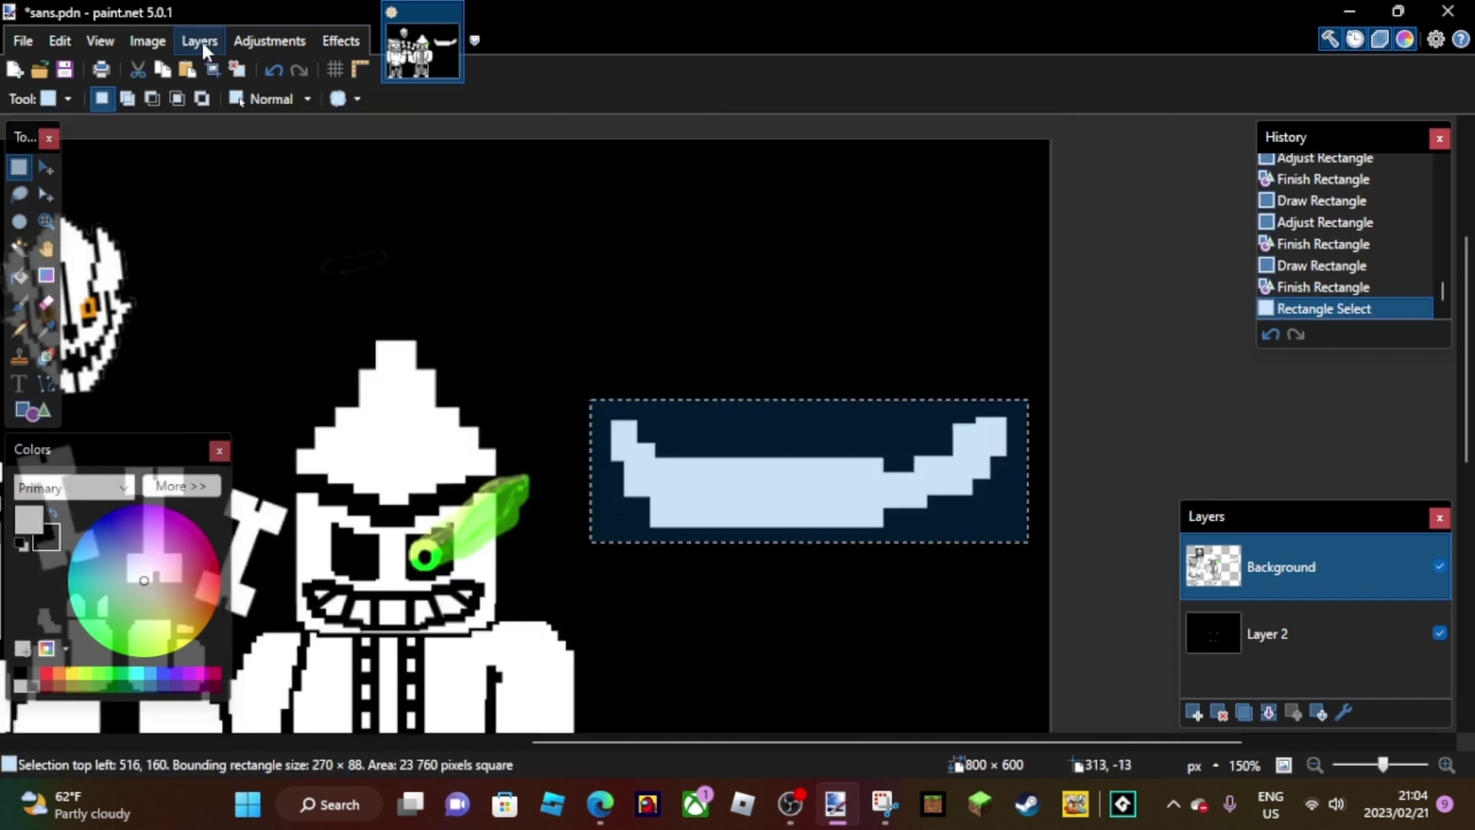
key(ctrl+c)
key(ctrl+v)
drag(593, 471, 684, 471)
drag(1014, 471, 945, 471)
drag(799, 498, 799, 522)
key(ctrl+d)
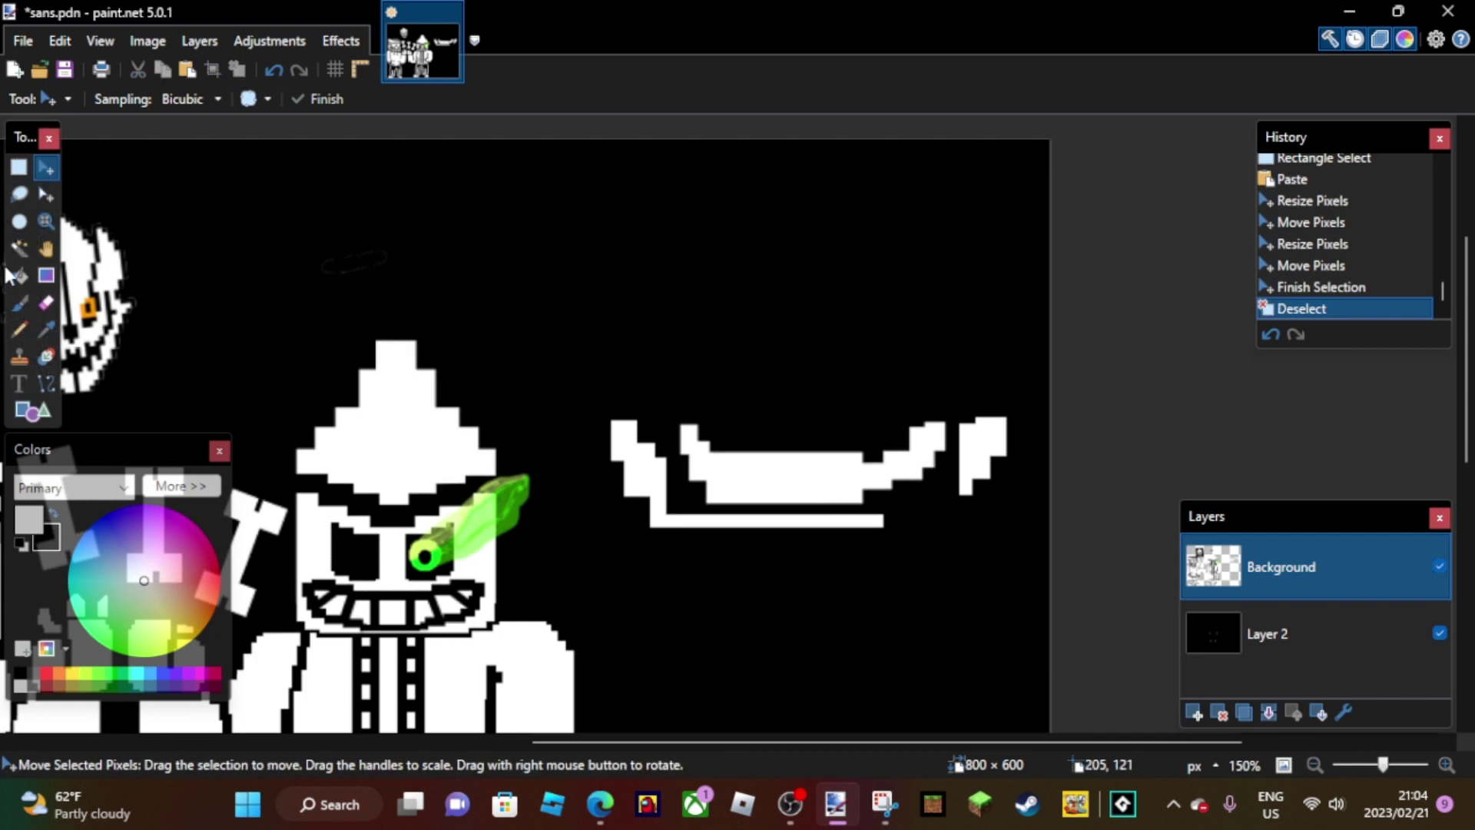
- Cover the original crescent's remaining left end, lower edge and right fragment with black rectangles, leaving only the smaller copy
click(32, 411)
key(x)
drag(666, 428, 617, 550)
drag(617, 489, 607, 490)
drag(642, 428, 641, 418)
key(Return)
drag(660, 507, 889, 534)
key(Return)
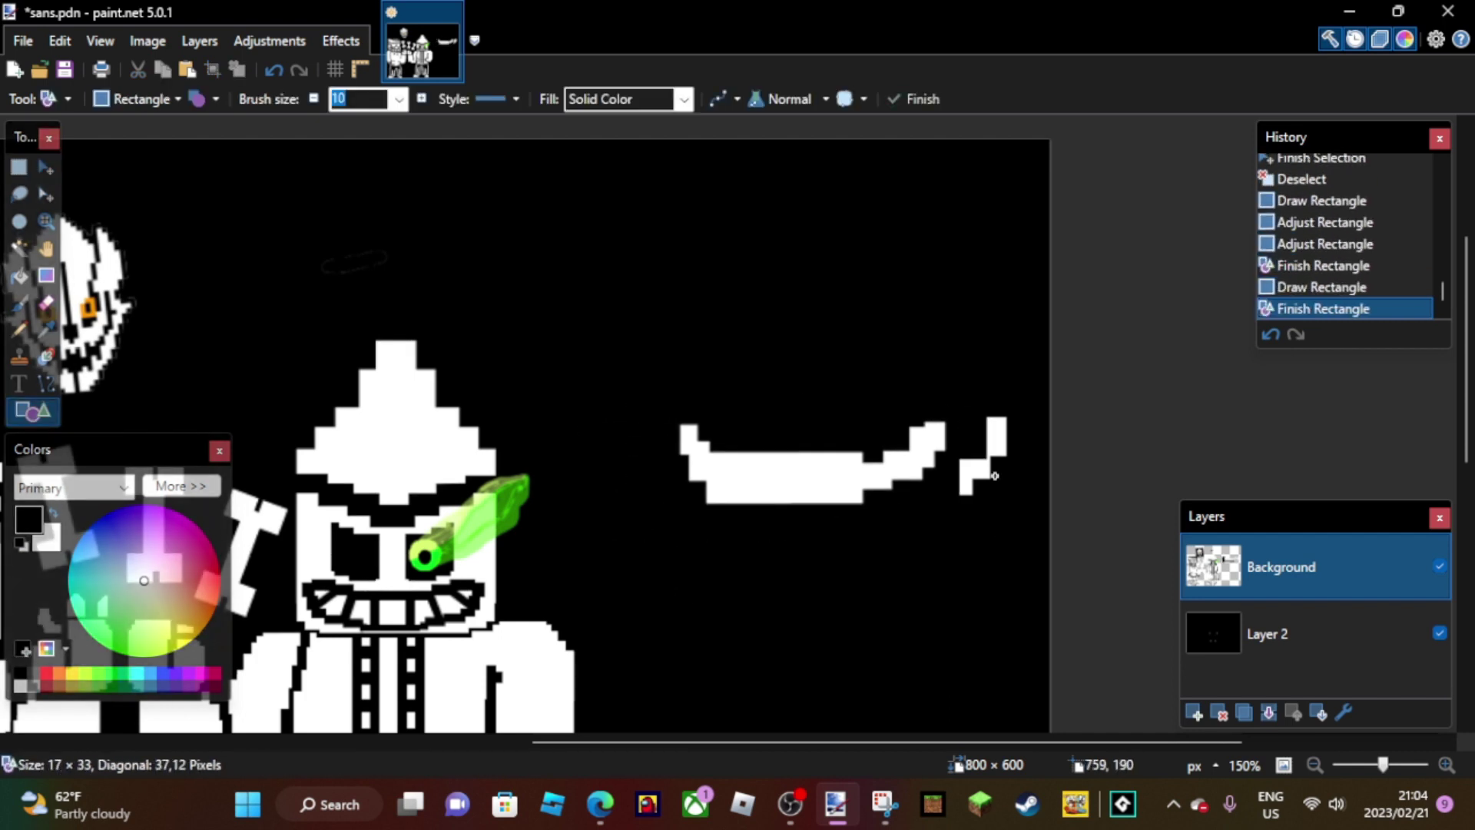
drag(951, 411, 1013, 500)
key(Return)
drag(603, 741, 561, 736)
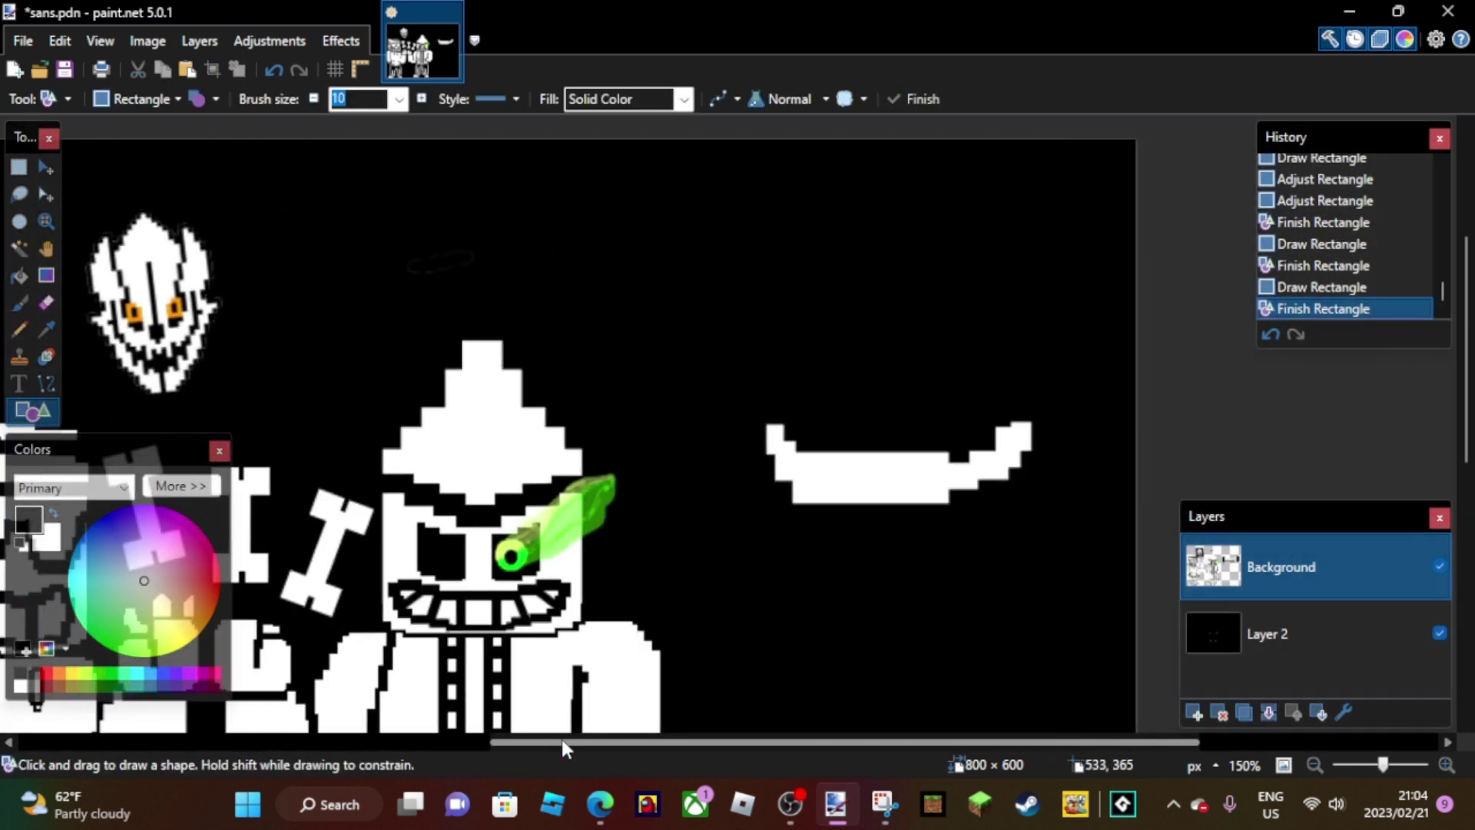
- Draw an orange four-point star over the right eye of the first character's head and tilt it slightly
click(59, 674)
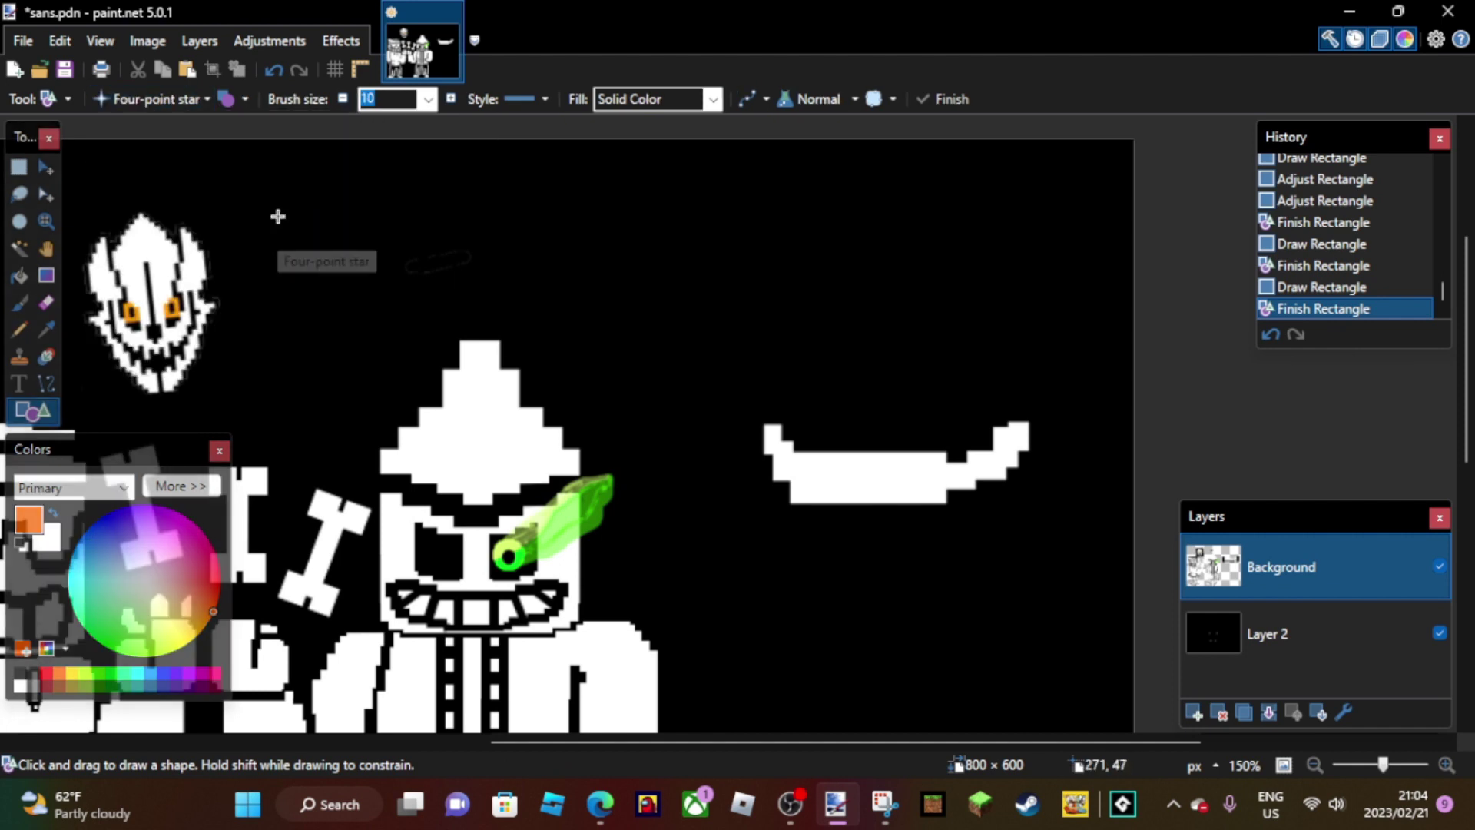
scroll(277, 214, left, 5)
key(z)
scroll(115, 385, up, 2)
click(18, 415)
drag(349, 492, 491, 646)
mouse_move(461, 538)
mouse_down()
mouse_move(492, 657)
mouse_move(499, 591)
mouse_move(461, 615)
mouse_up()
key(Return)
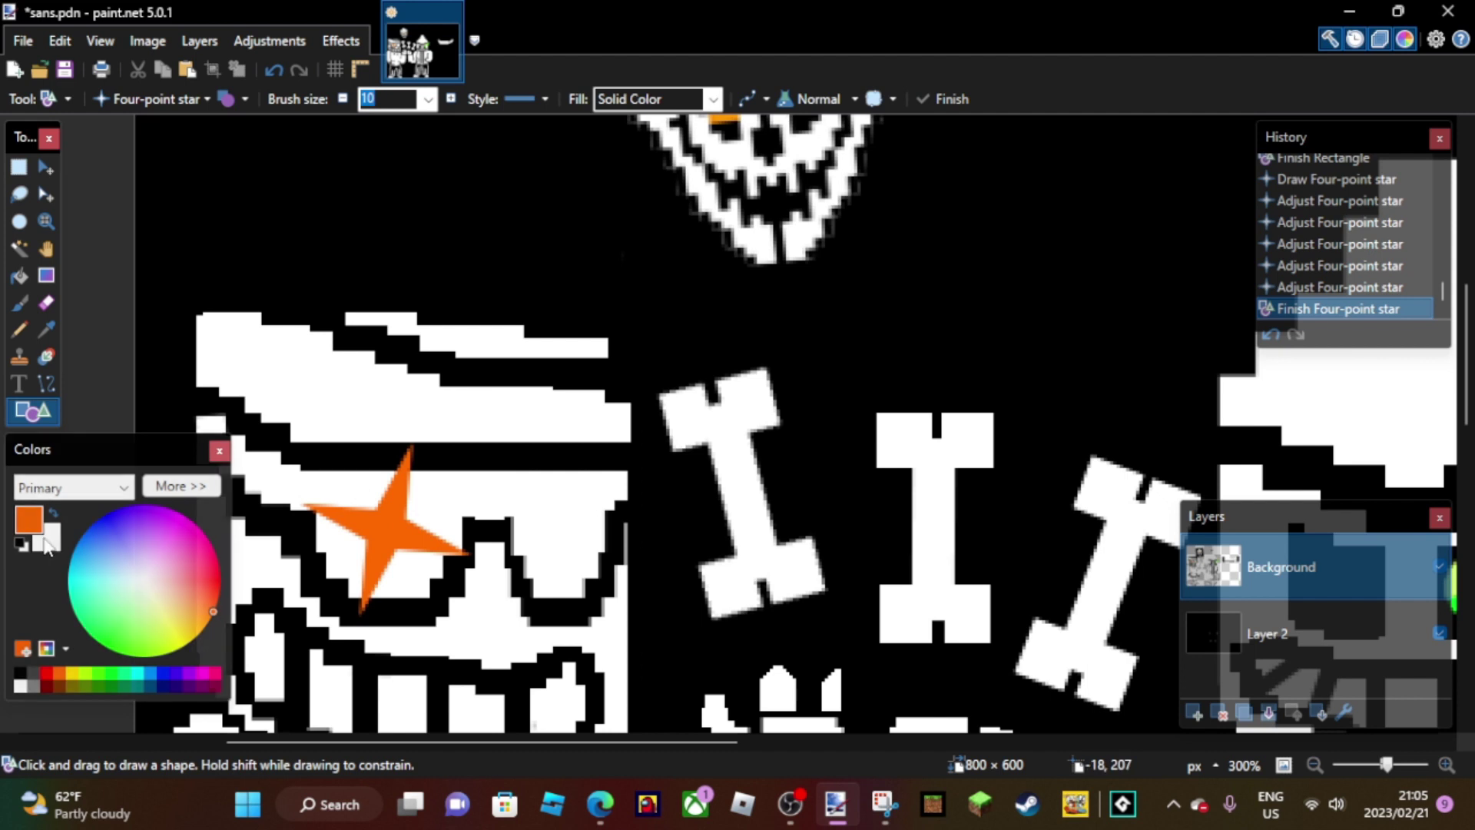
- Draw a white rectangle above the crescent as the third figure's hat crown, with stepped white rectangles joining it to the crescent's ends
click(20, 674)
scroll(102, 393, right, 10)
click(53, 513)
drag(564, 393, 852, 636)
click(150, 98)
click(109, 152)
drag(820, 586, 817, 583)
drag(707, 393, 704, 383)
drag(704, 642, 704, 659)
drag(519, 538, 538, 601)
key(Return)
key(Return)
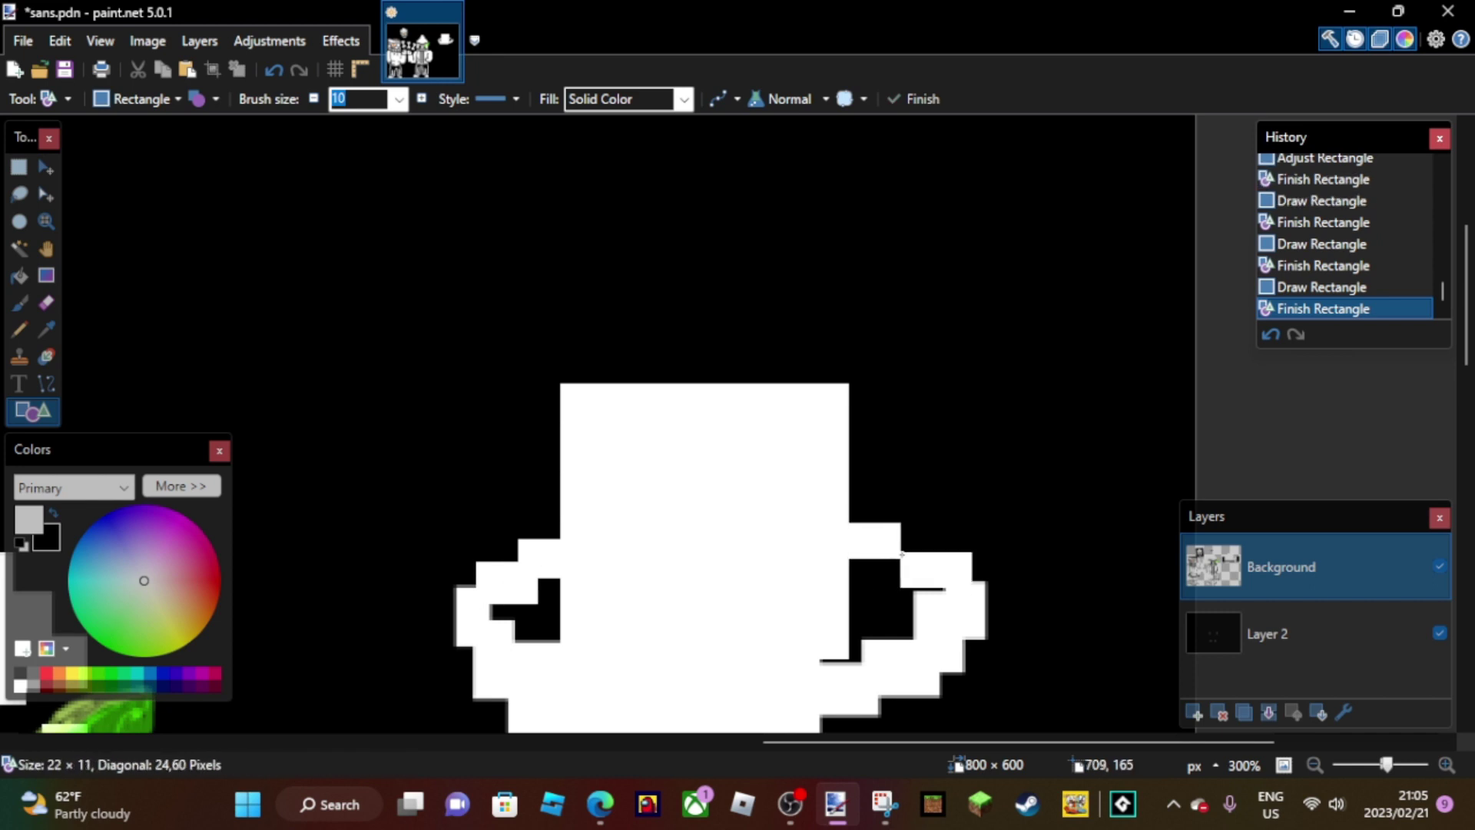
- Add a white rectangle on the hat brim's right side and fill the two enclosed black gaps with white
drag(903, 545, 966, 590)
key(Return)
click(19, 275)
click(537, 614)
click(883, 626)
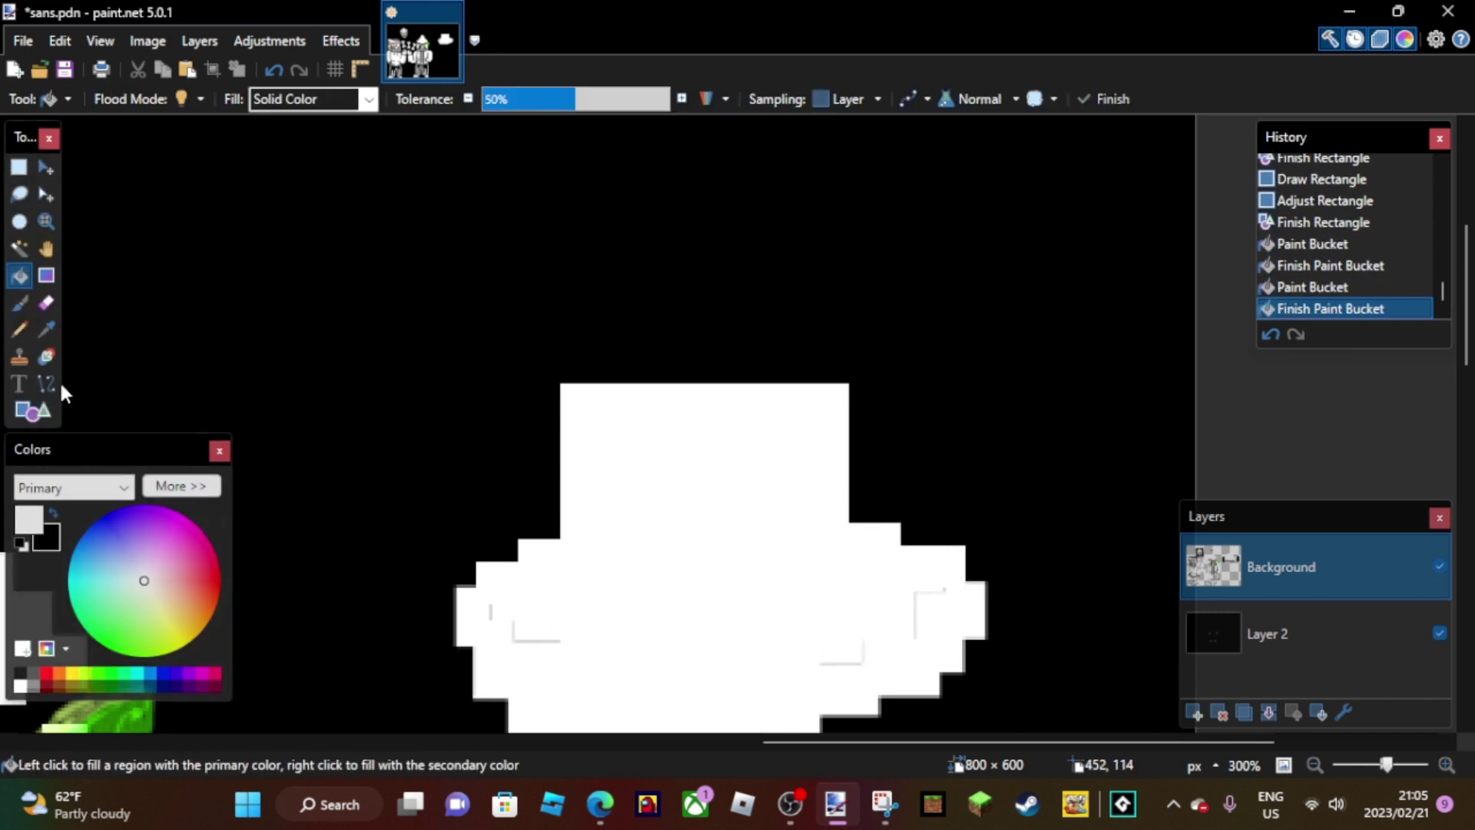
- Cover the leftover grey lines inside the hat brim with white rectangles
click(32, 411)
key(x)
drag(490, 606, 575, 655)
key(Return)
drag(914, 590, 928, 618)
key(Return)
- Cut both upper corners of the hat crown into rounded pixel steps with small black rectangles
mouse_move(561, 377)
mouse_down()
mouse_move(572, 388)
mouse_move(557, 429)
mouse_up()
key(Return)
key(Return)
mouse_move(557, 342)
mouse_down()
mouse_move(599, 411)
mouse_move(593, 376)
mouse_up()
drag(590, 412, 594, 407)
key(Return)
mouse_move(799, 391)
mouse_down()
mouse_move(848, 401)
mouse_move(788, 393)
mouse_move(851, 418)
mouse_move(835, 413)
mouse_up()
key(Return)
key(Return)
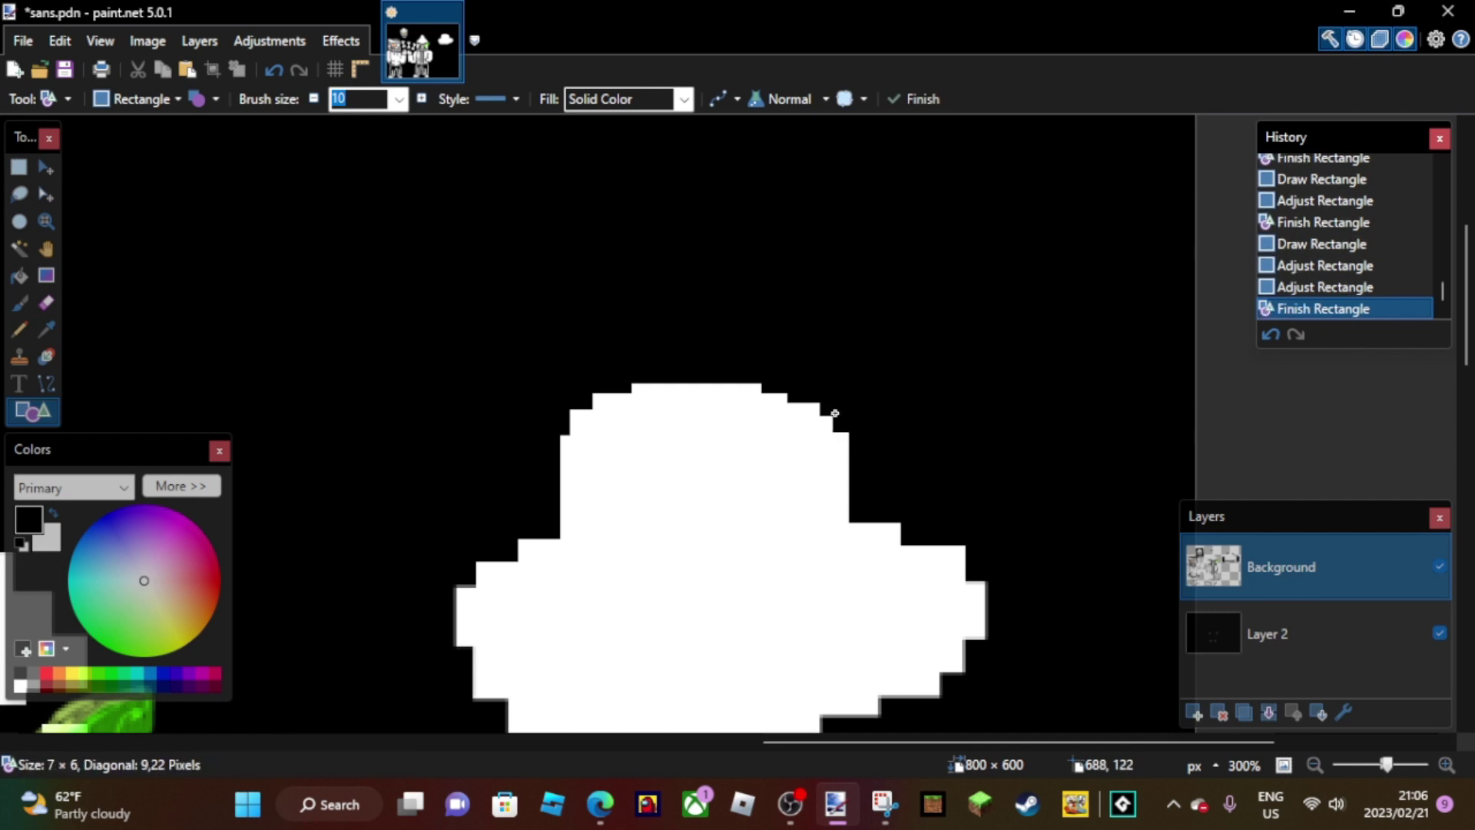
click(835, 413)
key(Return)
- Draw a wide white rectangle beneath the hat as the third figure's head and stretch its lower edge downward
scroll(691, 557, down, 5)
click(51, 512)
mouse_move(470, 292)
mouse_down()
mouse_move(950, 509)
mouse_move(947, 493)
mouse_up()
drag(773, 396, 759, 397)
key(Return)
key(ctrl+z)
drag(695, 486, 695, 562)
key(Return)
- Separate the hat from the head with a chain of stepped black rectangles along the brim's lower edge
key(x)
drag(482, 309, 635, 381)
key(Return)
key(Return)
key(Return)
key(Return)
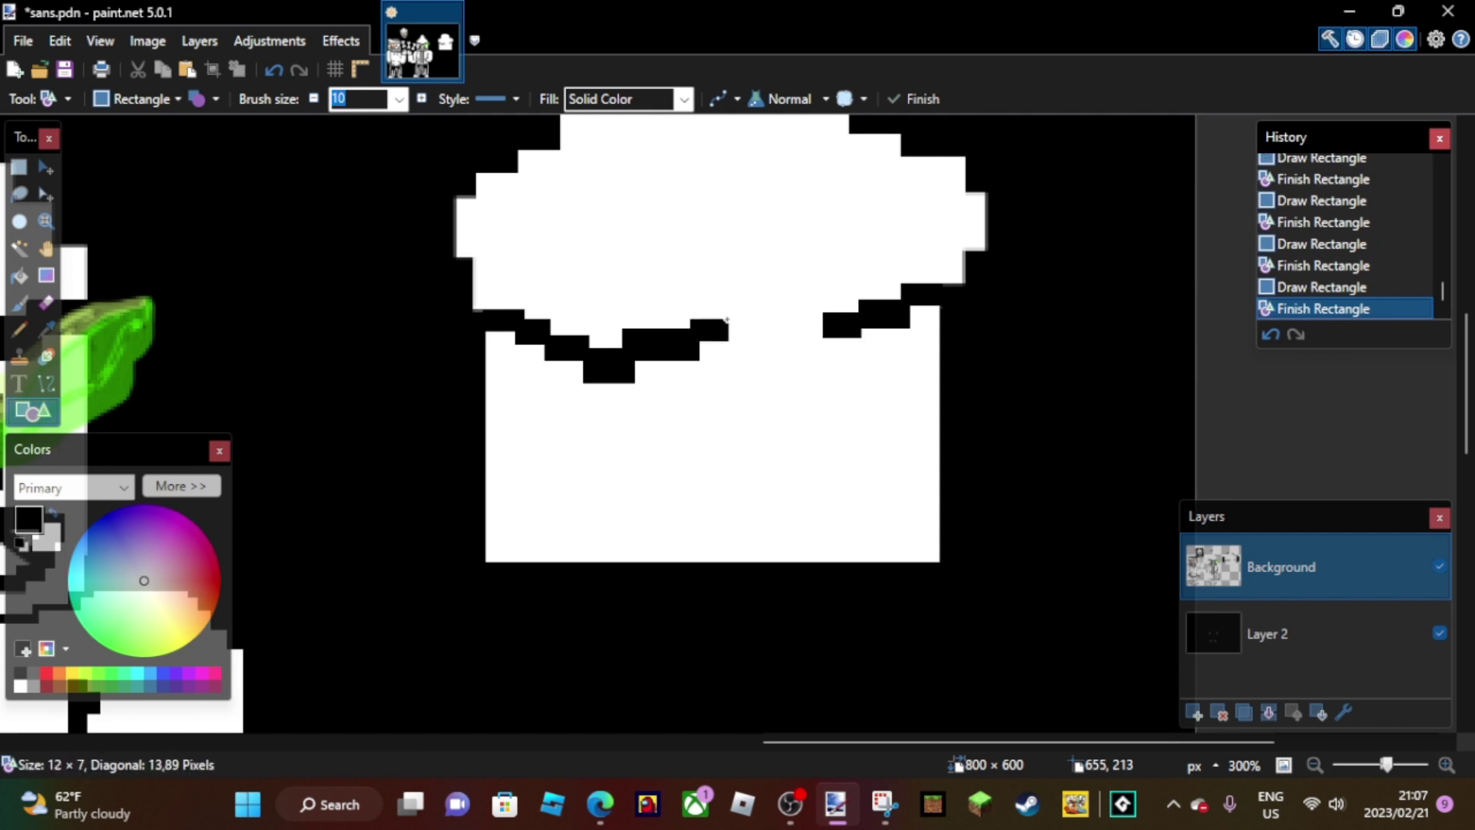
drag(722, 313, 826, 351)
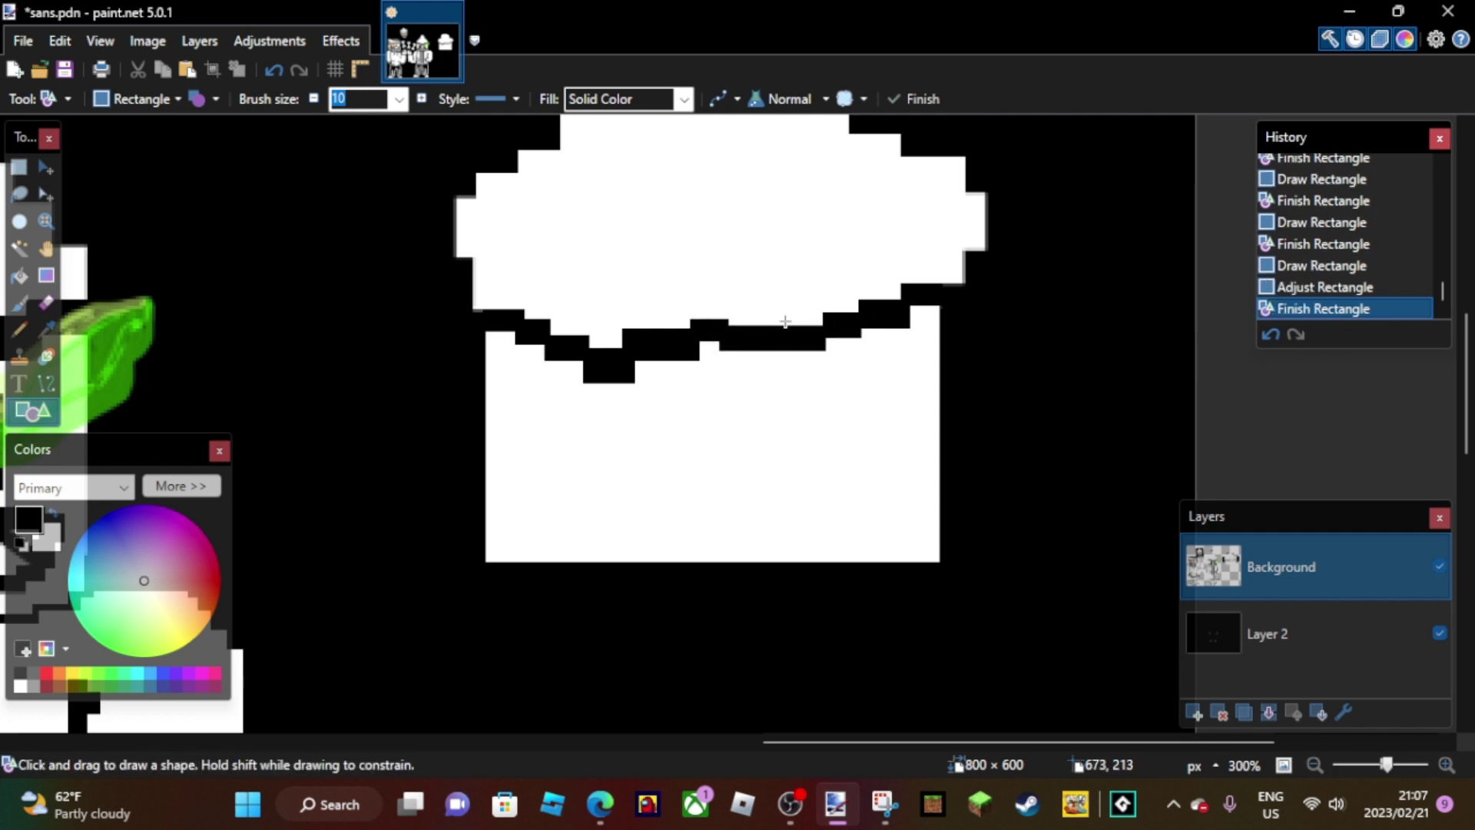
drag(490, 294, 508, 315)
key(Return)
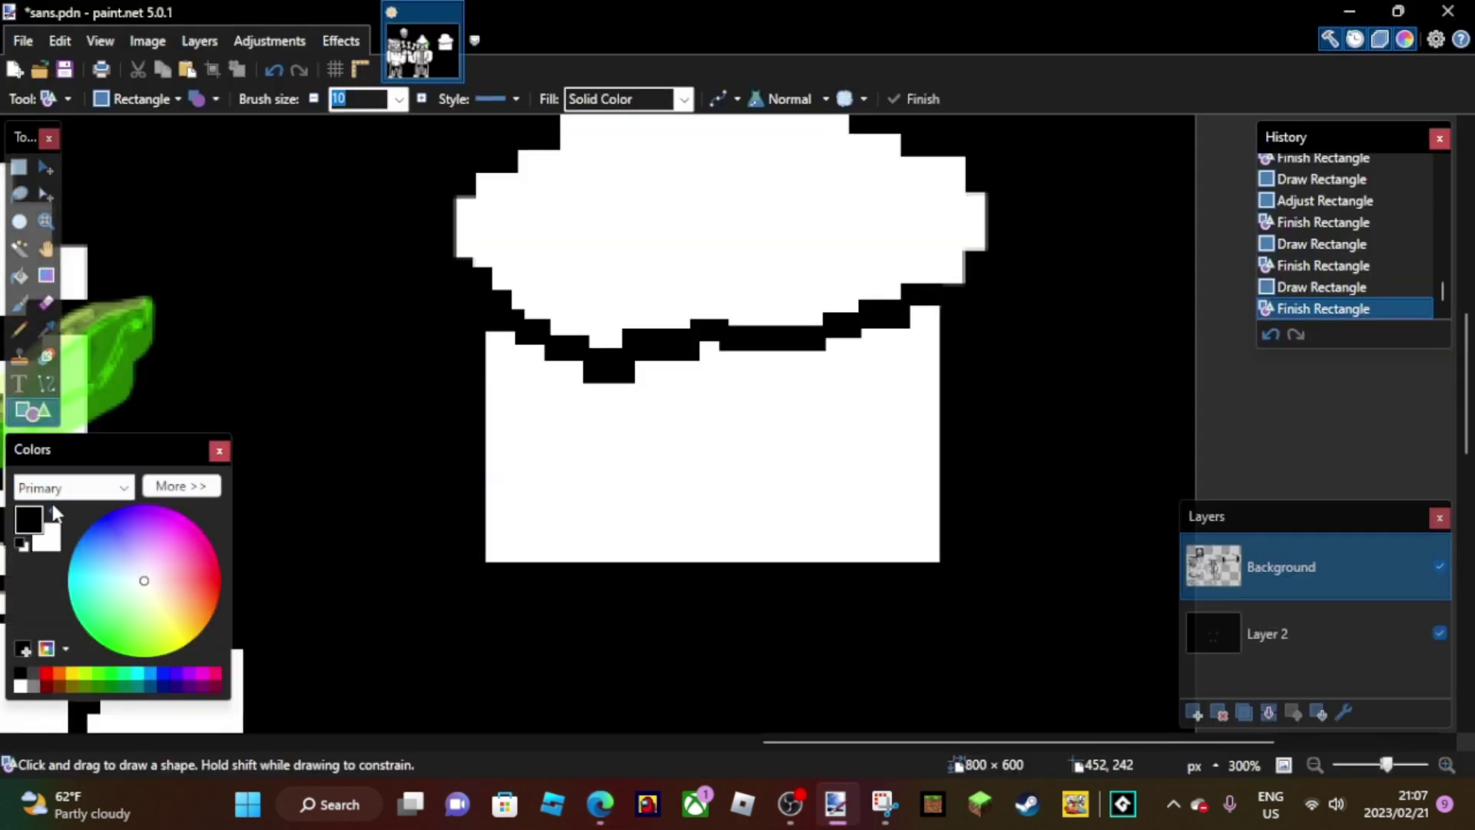
- Extend the head downward and to its right with white rectangles, leaving stepped lower corners
drag(498, 548, 928, 623)
key(x)
drag(658, 628, 965, 603)
key(Return)
mouse_move(477, 393)
mouse_down()
mouse_move(492, 546)
mouse_move(741, 586)
mouse_move(971, 537)
mouse_move(953, 541)
mouse_move(983, 547)
mouse_move(959, 567)
mouse_up()
key(Return)
key(Return)
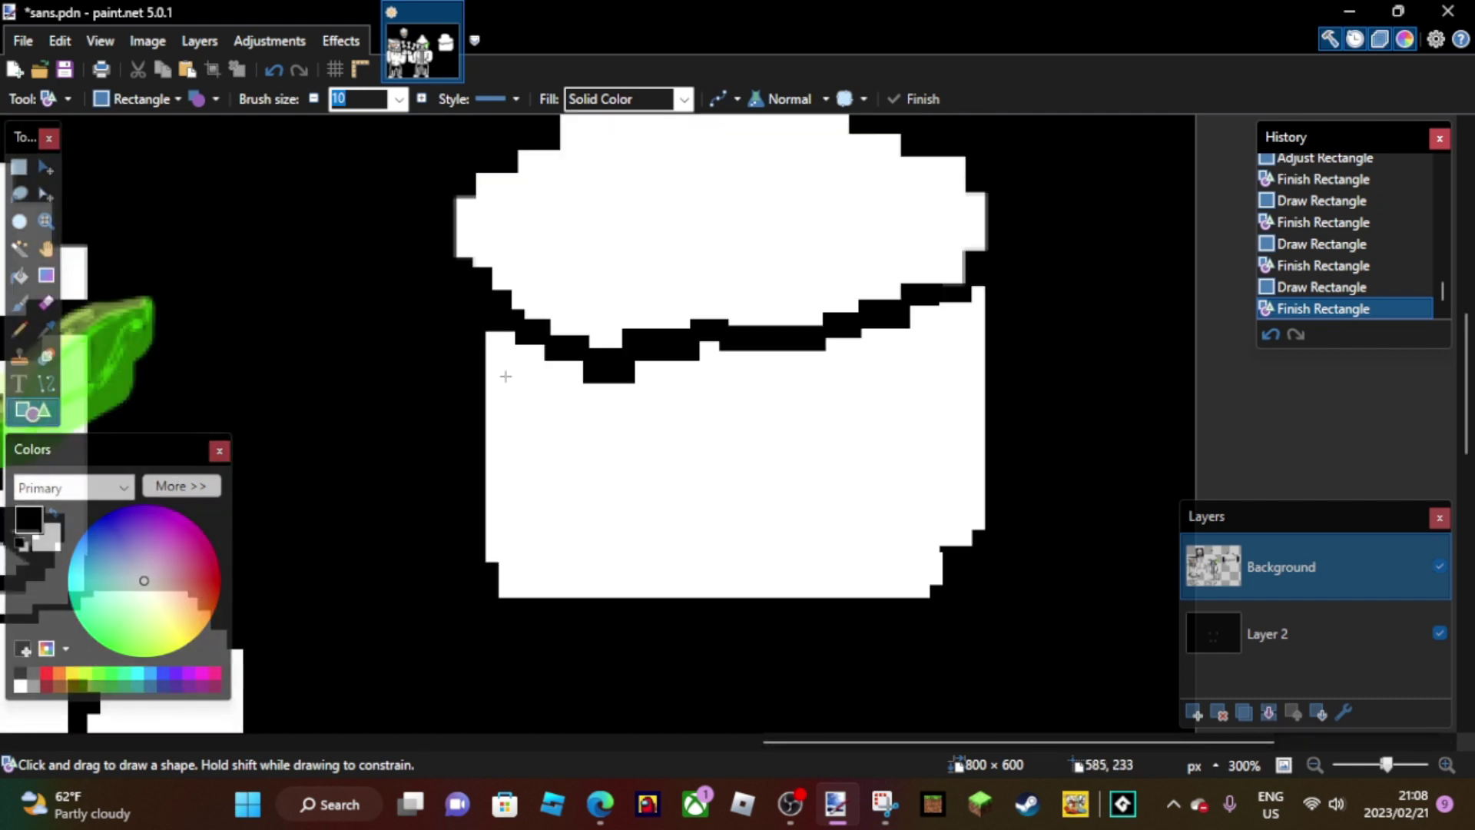
- Start the face shadow with stepped dark grey rectangles running down from the brim on both sides of the head
key(x)
click(182, 486)
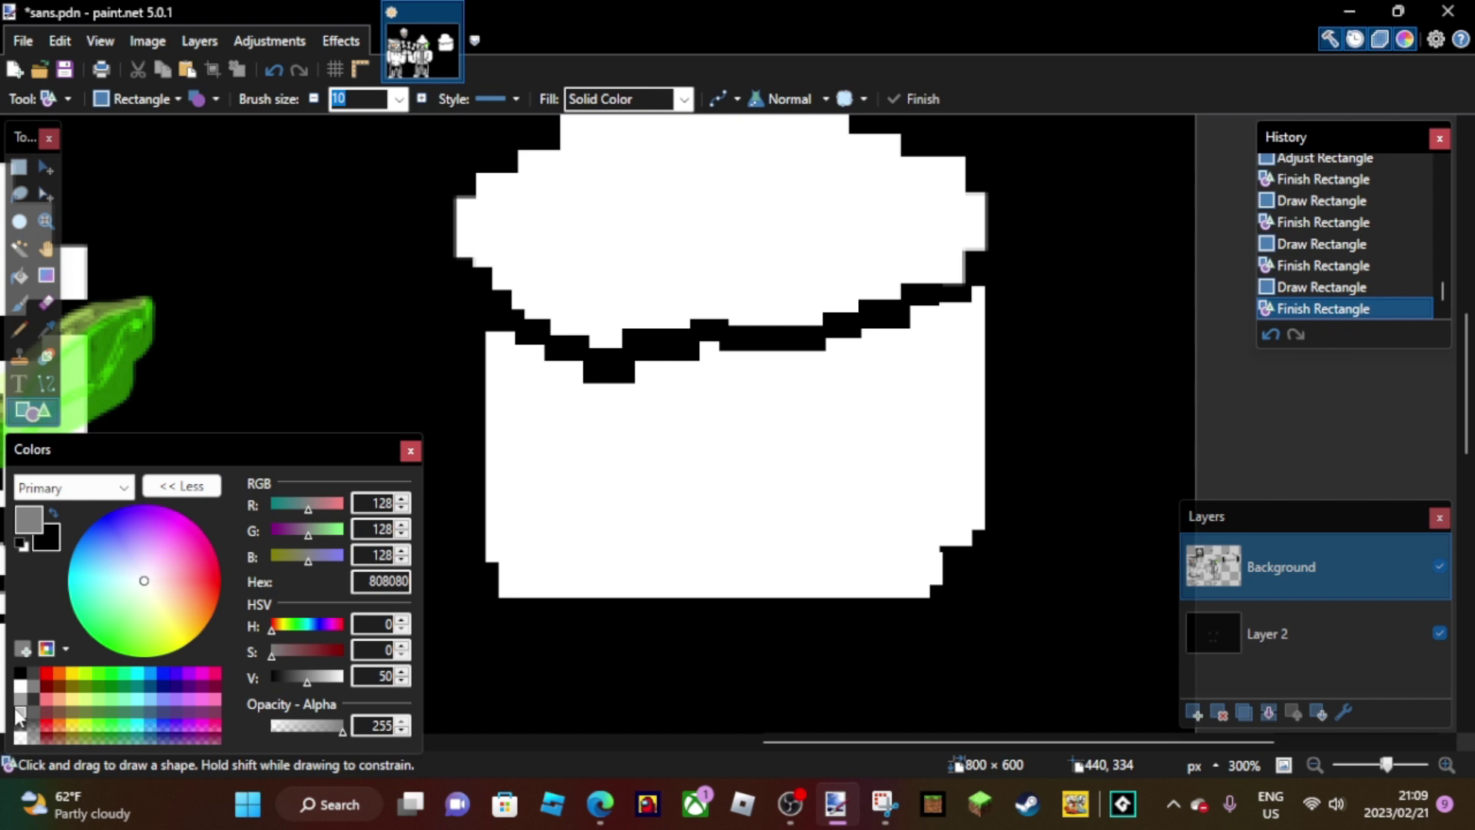
click(196, 490)
drag(945, 404, 945, 404)
key(Return)
drag(939, 323, 953, 397)
drag(531, 346, 540, 388)
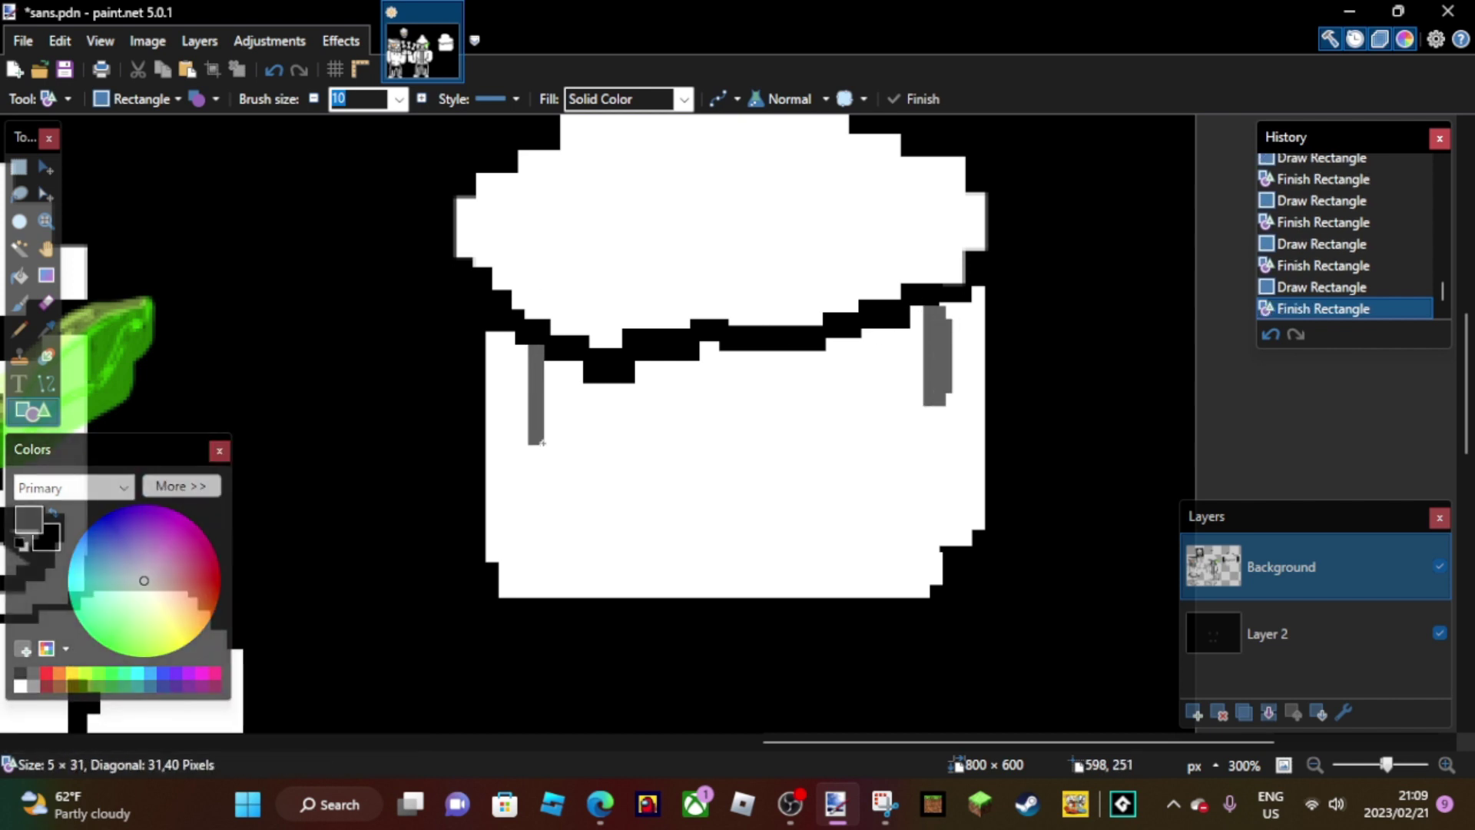
drag(562, 462, 597, 485)
drag(935, 398, 903, 426)
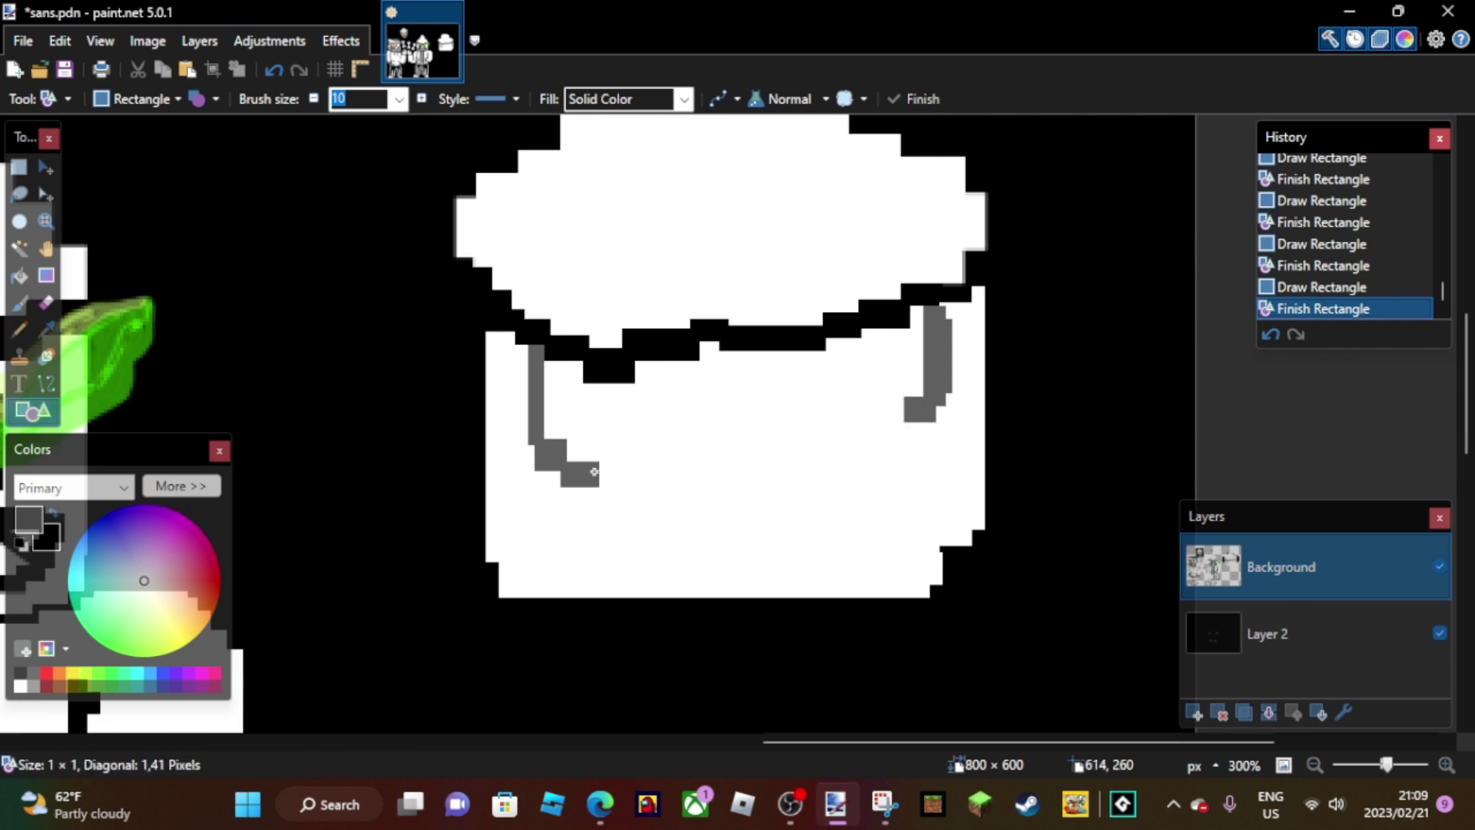
click(1321, 265)
click(1321, 222)
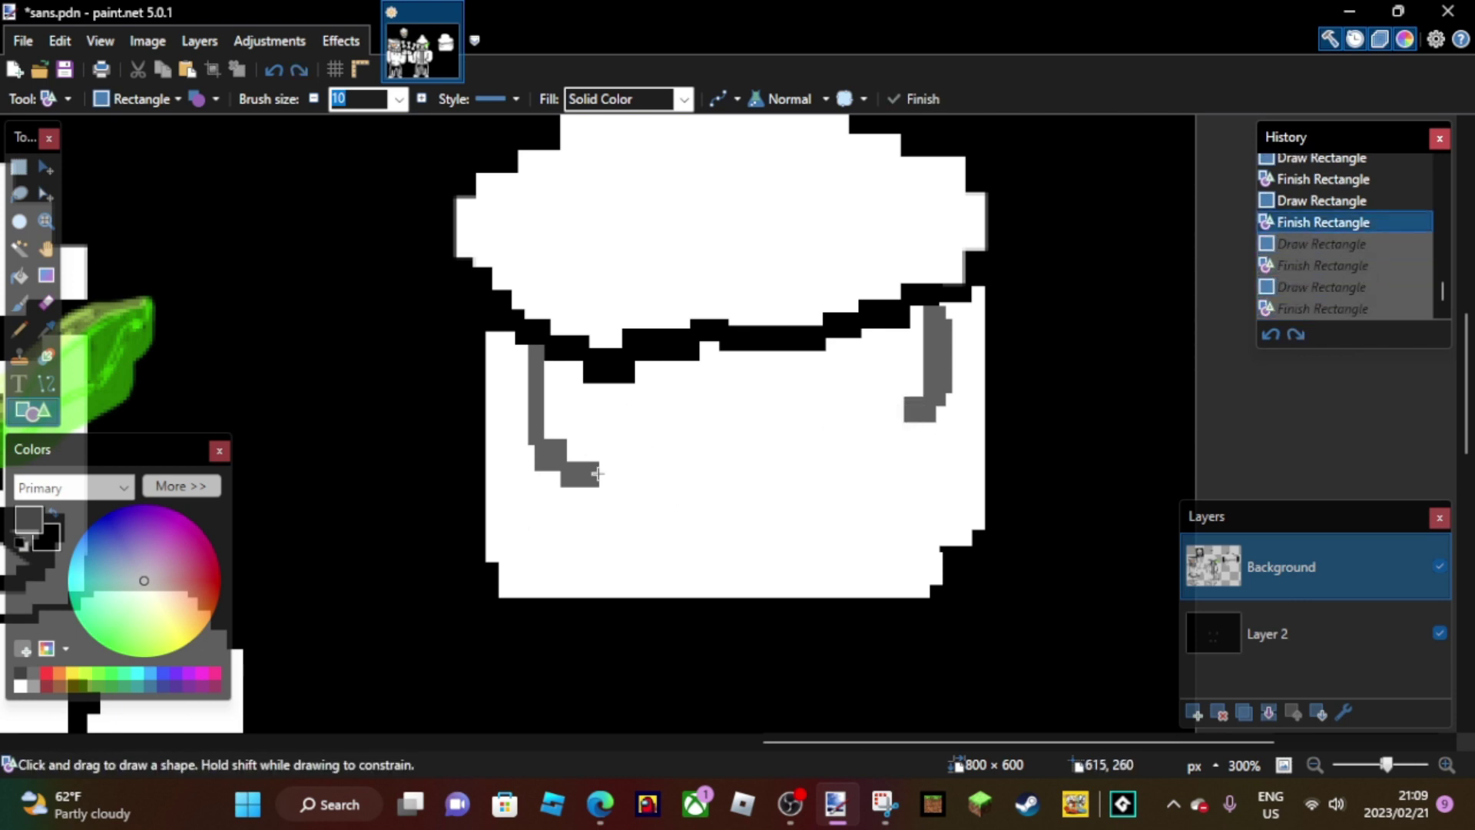
- Join the two dark grey edges with stepped rectangles across the face and fill the enclosed area dark grey
drag(590, 476, 636, 504)
drag(845, 421, 904, 460)
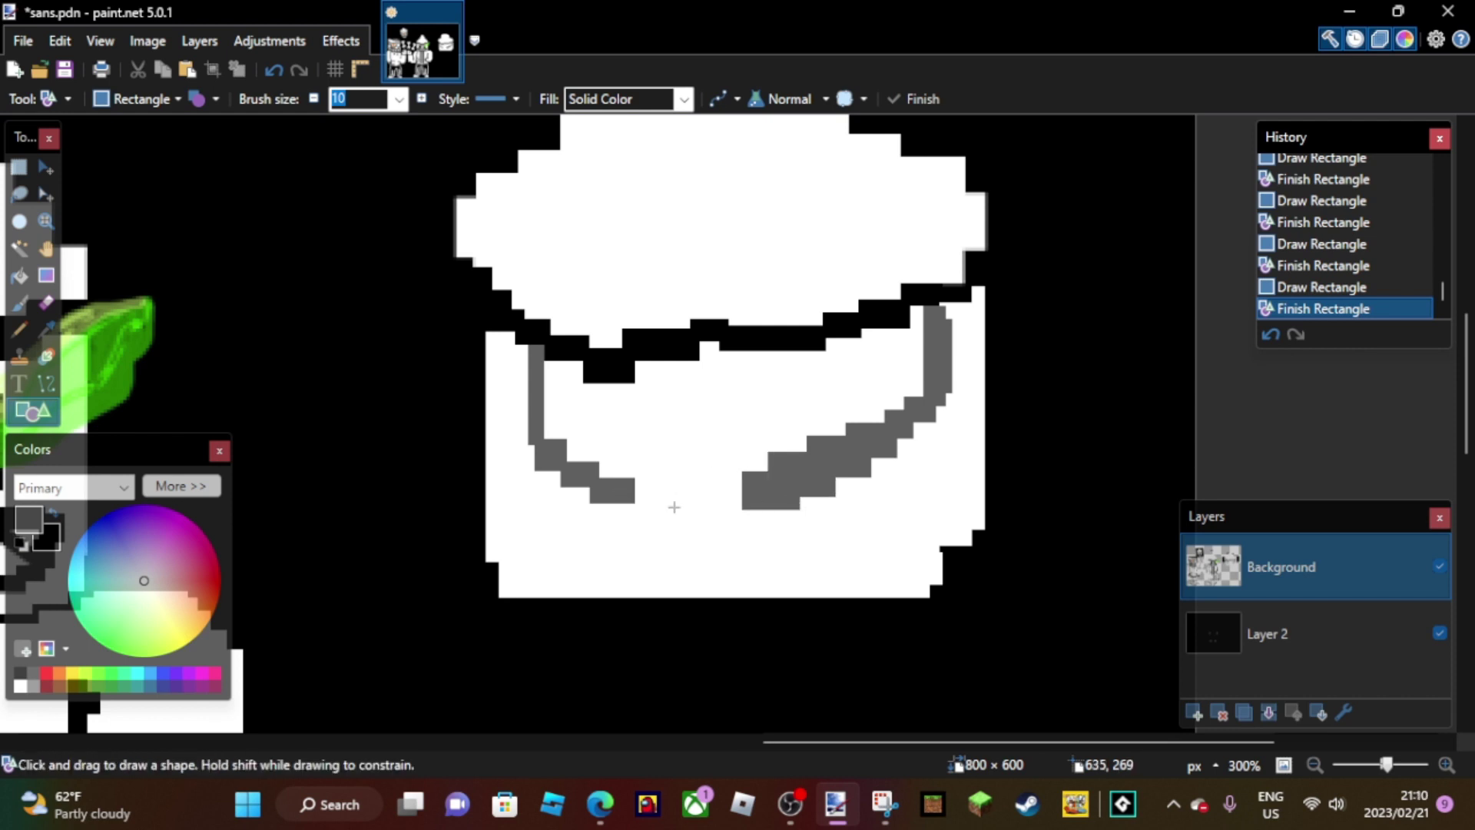
drag(742, 504, 619, 501)
key(f)
click(686, 417)
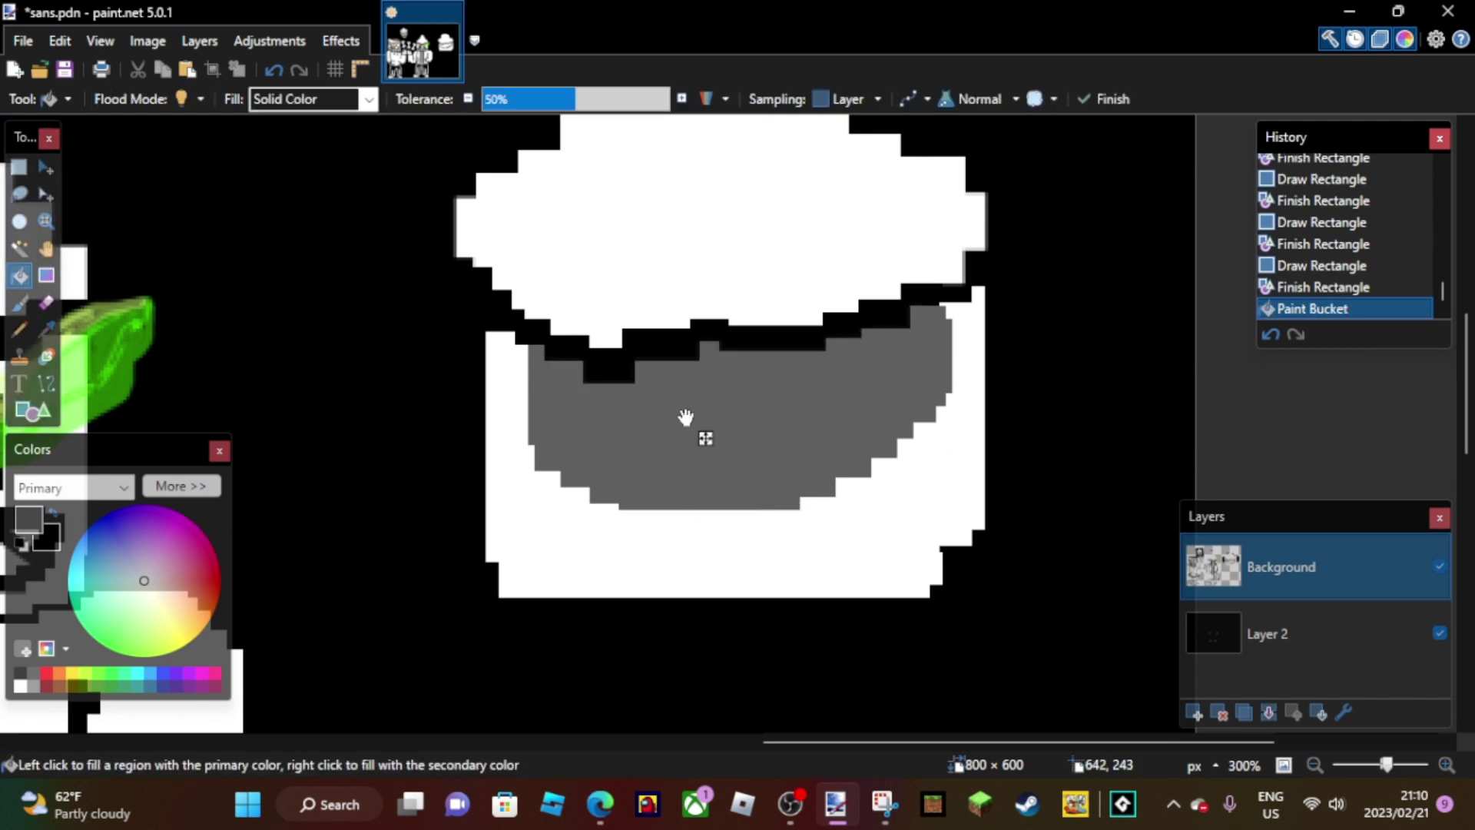
- Draw two narrow upright red rectangles as eyes inside the dark grey face shadow
click(9, 676)
key(o)
drag(649, 374, 671, 446)
drag(742, 374, 777, 448)
click(799, 465)
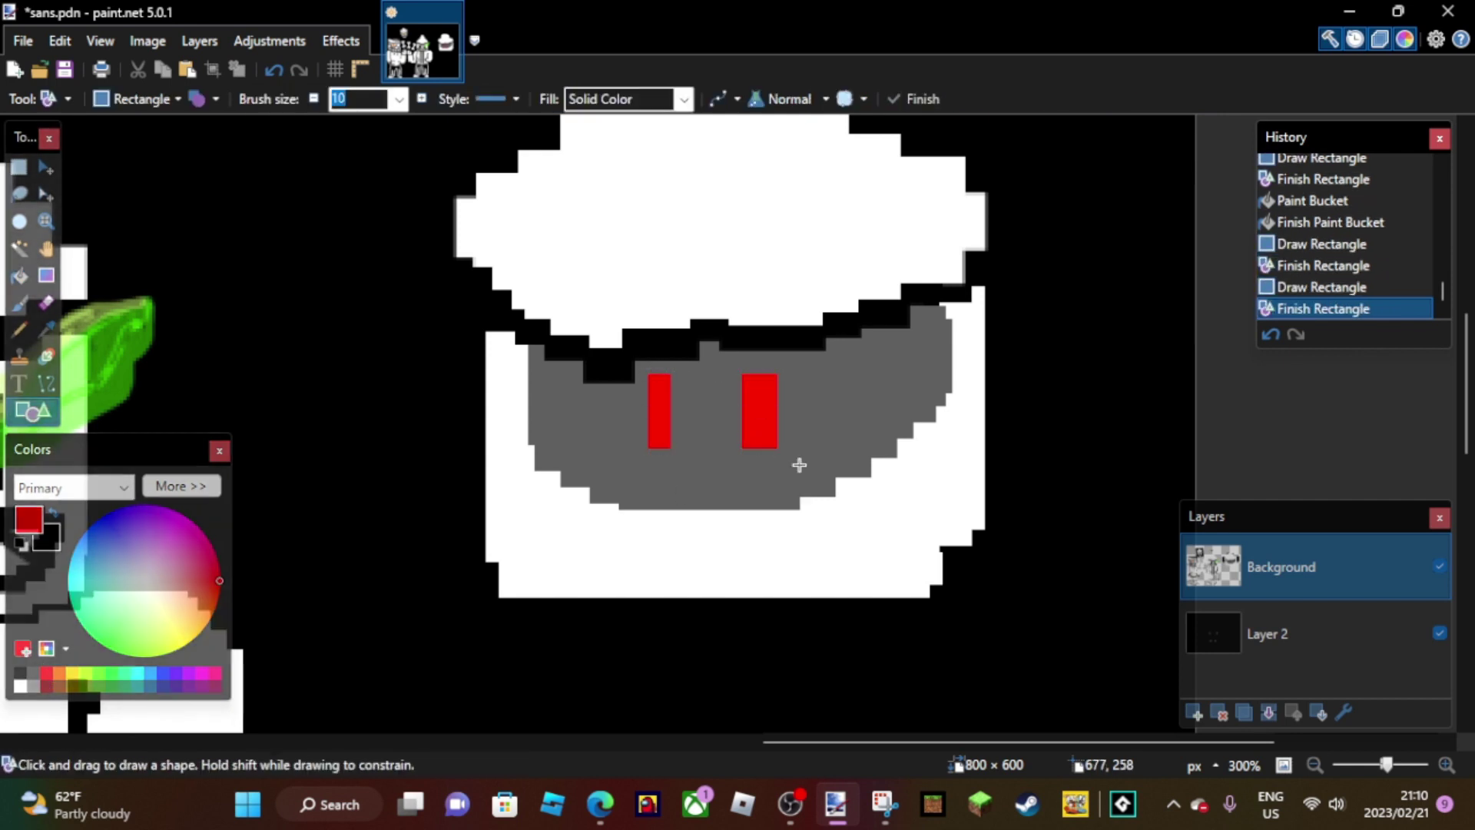
- Draw a red four-point star centred over the right red eye
click(142, 98)
click(223, 206)
mouse_move(714, 362)
mouse_down()
mouse_move(836, 461)
mouse_move(876, 533)
mouse_up()
key(Return)
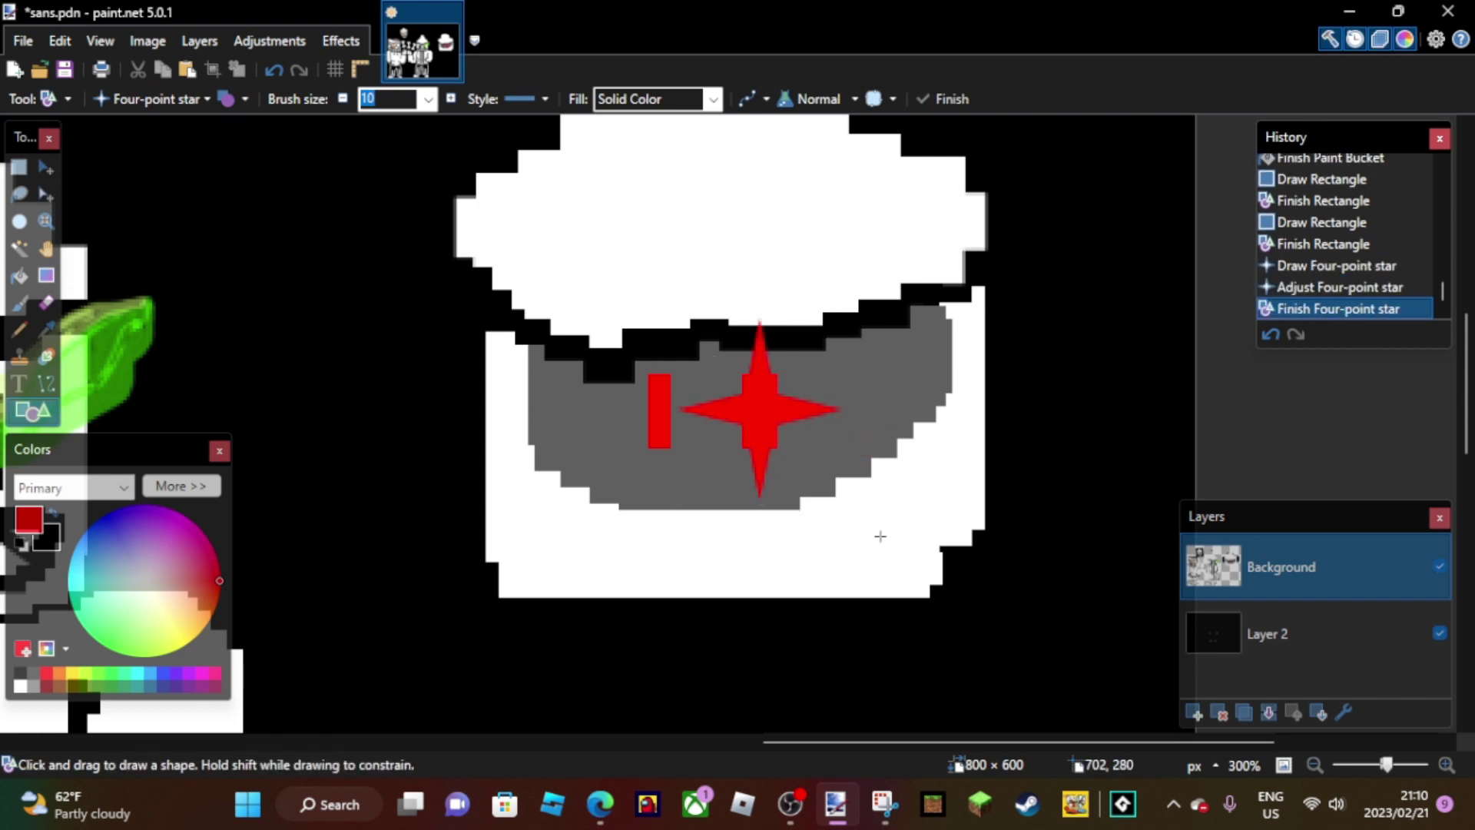
- Draw a curved red smile below the face shadow from a chain of small stepped rectangles
drag(593, 538, 623, 552)
scroll(671, 566, up, 2)
scroll(671, 461, down, 5)
click(150, 98)
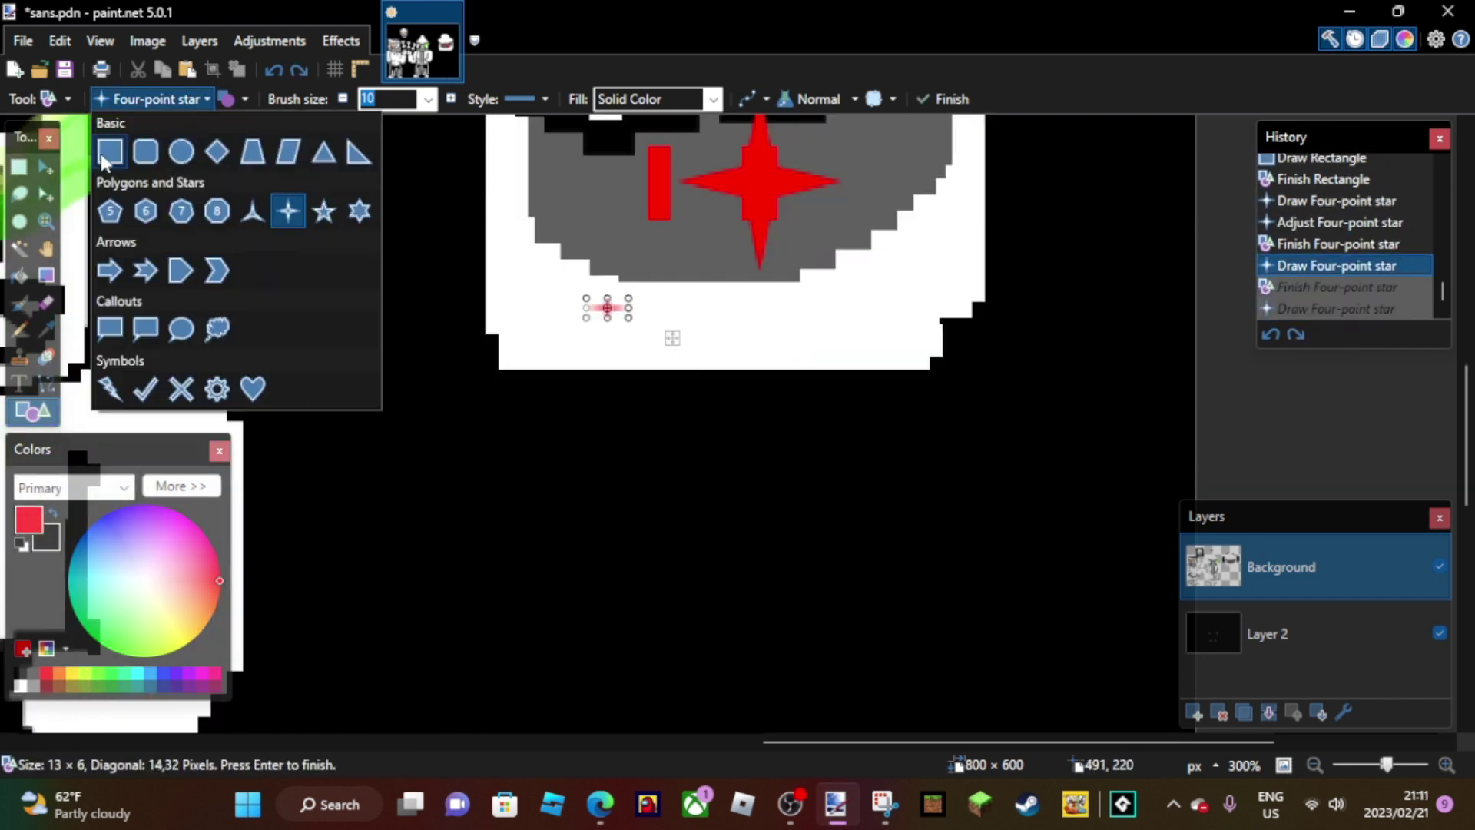
click(108, 153)
key(Return)
key(Return)
drag(626, 324, 703, 355)
key(Return)
key(Return)
mouse_move(811, 286)
mouse_down()
mouse_move(845, 307)
mouse_move(830, 322)
mouse_move(789, 311)
mouse_move(807, 333)
mouse_move(753, 352)
mouse_move(700, 335)
mouse_up()
key(Return)
key(Return)
key(Return)
key(Return)
key(Return)
- Draw stepped white rectangles beside both lower corners of the third figure's head as the scarf's ends
key(z)
scroll(431, 283, down, 5)
scroll(428, 339, up, 1)
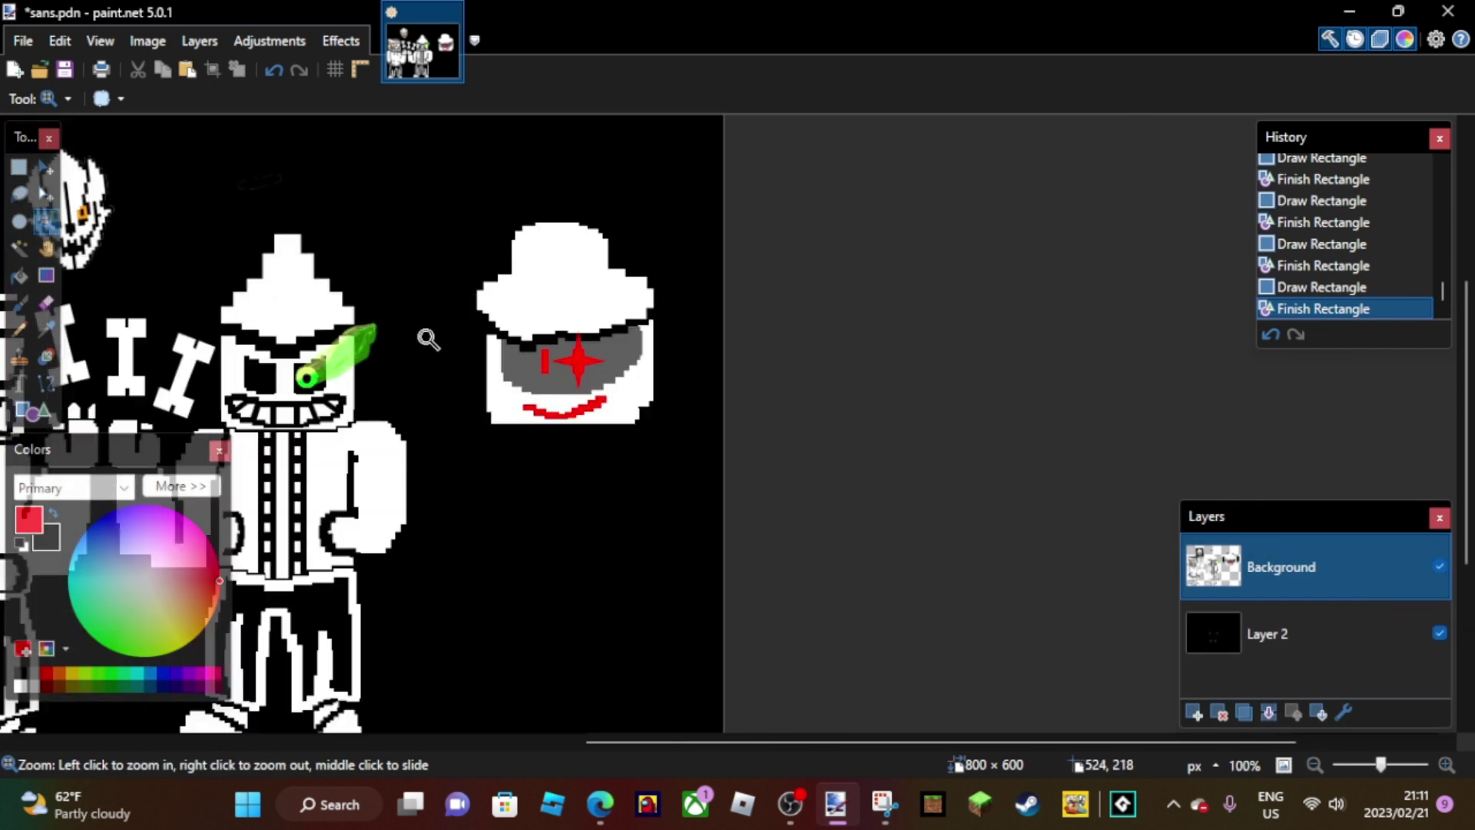
click(521, 364)
click(20, 686)
click(461, 366)
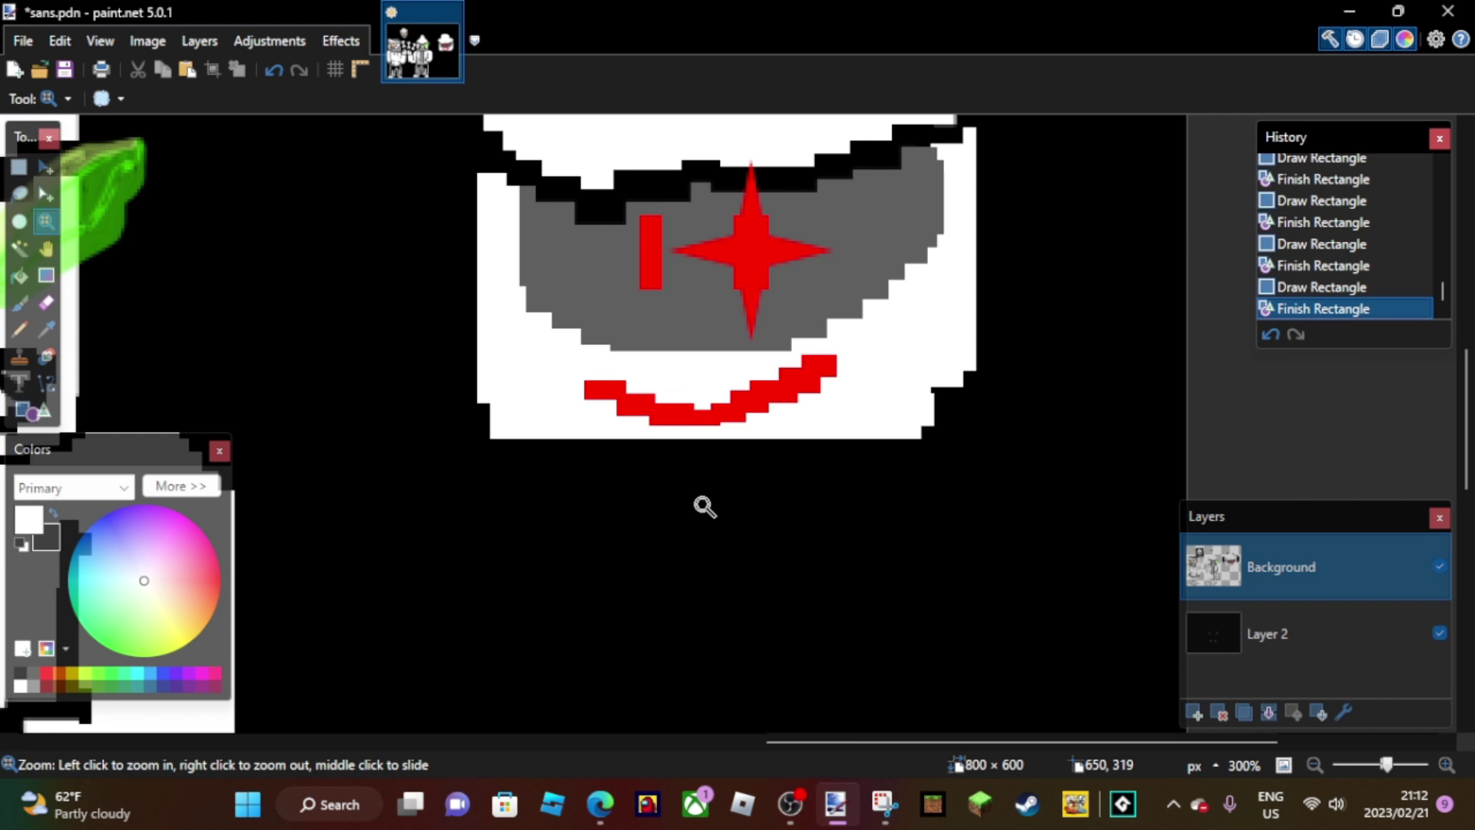
click(23, 413)
drag(455, 416, 511, 493)
key(Return)
mouse_move(946, 393)
mouse_down()
mouse_move(985, 447)
mouse_move(954, 408)
mouse_move(958, 491)
mouse_up()
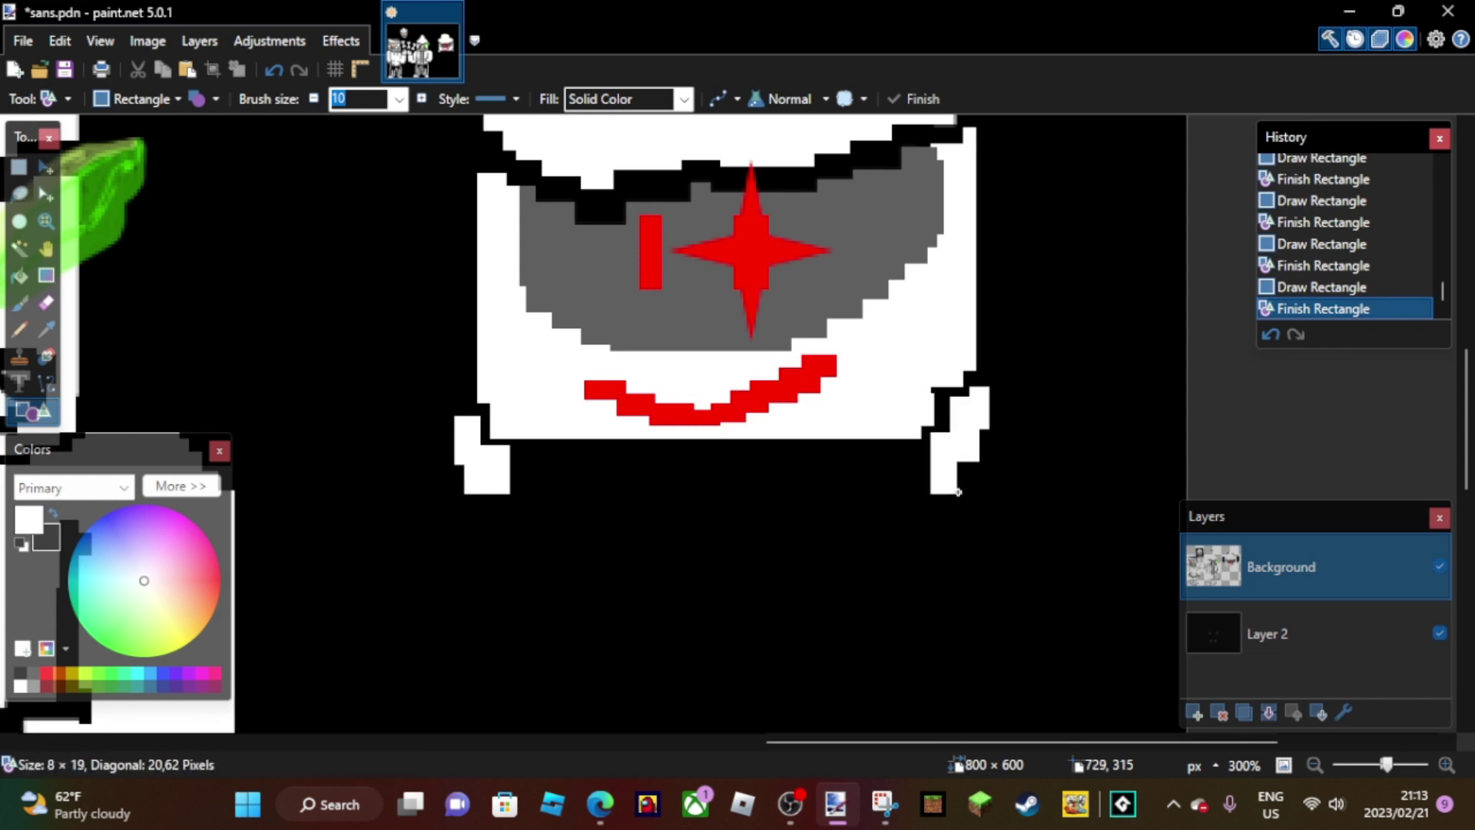
- Connect the scarf's ends with a wide white rectangle under the head and small stepped rectangles at its corners
mouse_move(500, 449)
mouse_down()
mouse_move(910, 546)
mouse_move(947, 530)
mouse_move(895, 530)
mouse_up()
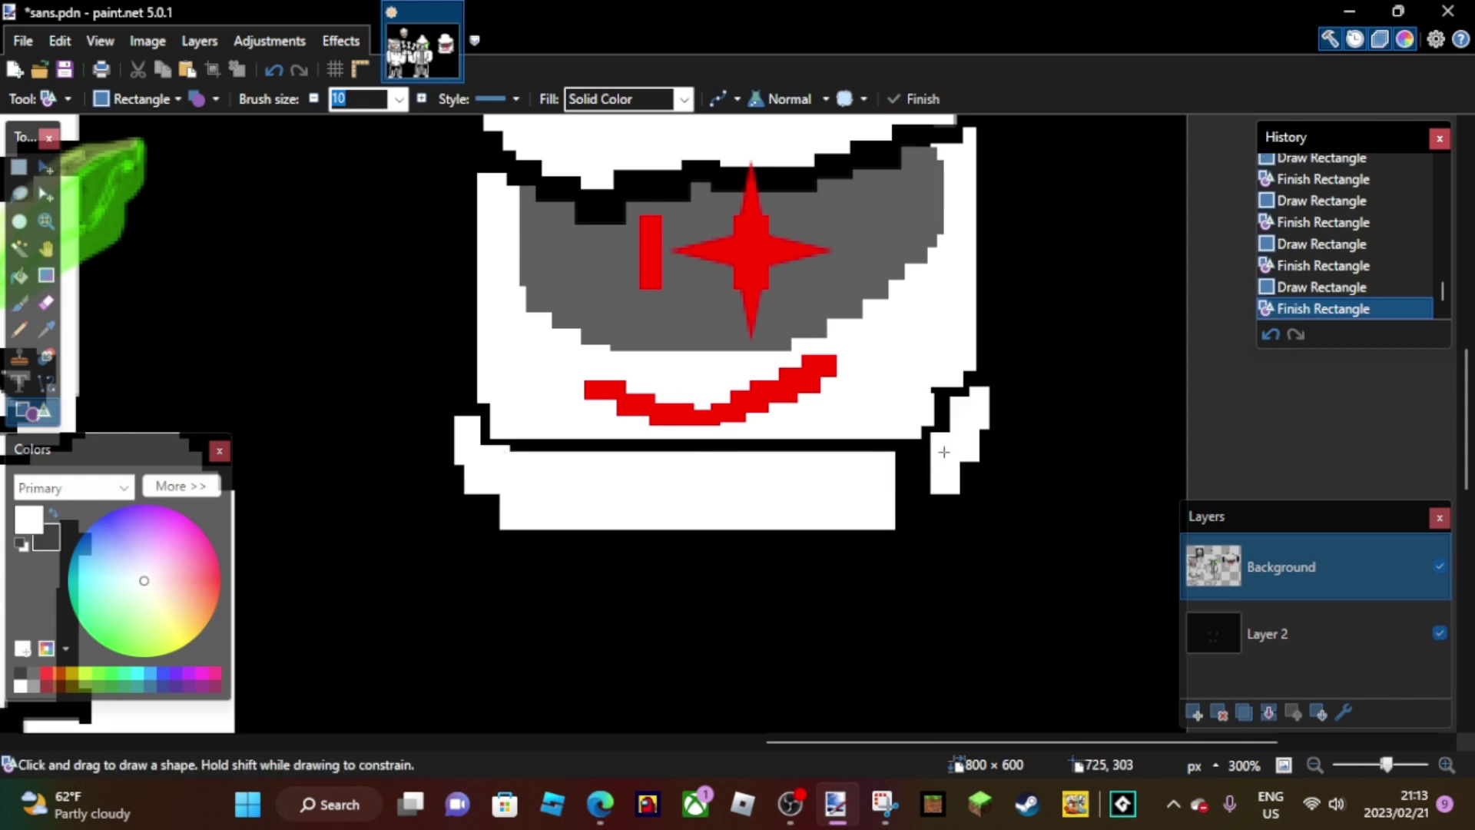
drag(895, 448, 938, 512)
key(Return)
drag(482, 521, 498, 500)
key(Return)
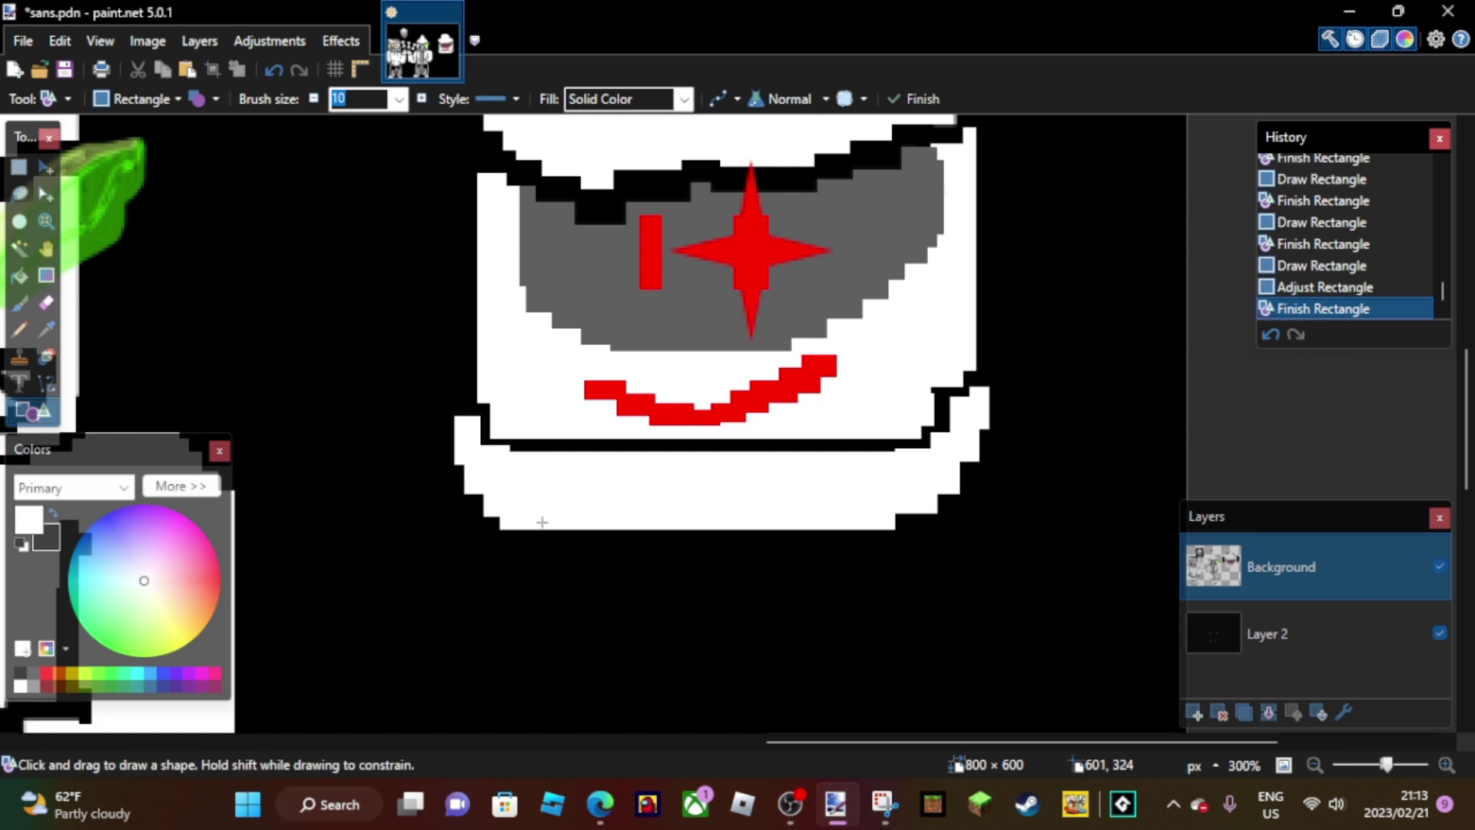
- Build the scarf's hanging tail from successively narrower white rectangles below the right part of the scarf
mouse_move(710, 500)
mouse_down()
mouse_move(742, 543)
mouse_move(924, 555)
mouse_up()
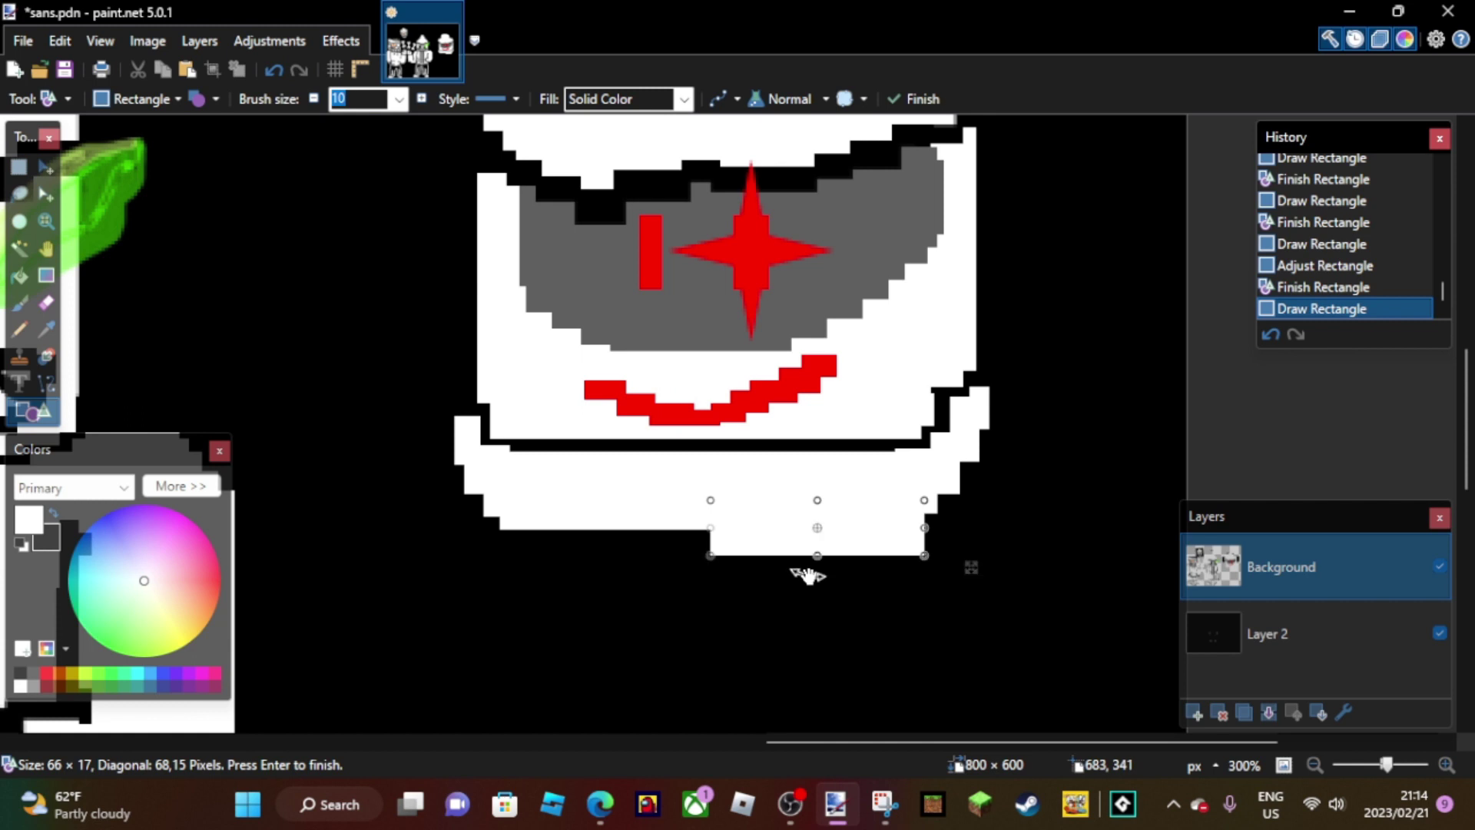
mouse_move(730, 555)
mouse_down()
mouse_move(903, 619)
mouse_move(915, 609)
mouse_up()
scroll(845, 607, down, 3)
drag(749, 478, 905, 538)
mouse_move(762, 538)
mouse_down()
mouse_move(894, 567)
mouse_move(767, 525)
mouse_move(889, 573)
mouse_up()
key(Return)
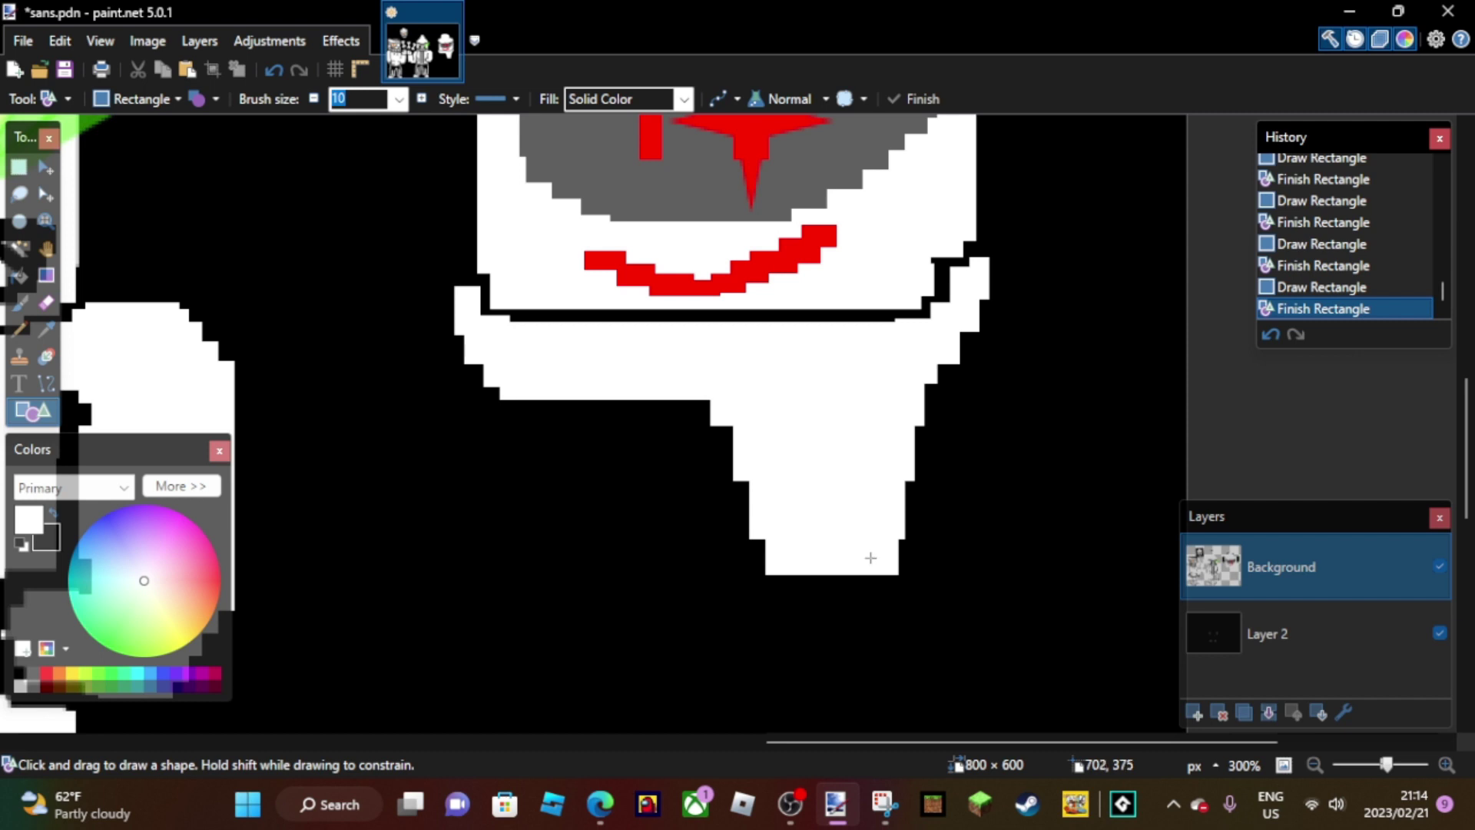
- Draw a stepped white band along the scarf's lower edge and around its tail, leaving a thin black gap
mouse_move(465, 381)
mouse_down()
mouse_move(477, 421)
mouse_move(581, 459)
mouse_move(698, 441)
mouse_up()
key(b)
key(o)
click(1316, 287)
click(1317, 308)
mouse_move(492, 408)
mouse_down()
mouse_move(751, 464)
mouse_move(697, 455)
mouse_move(723, 474)
mouse_move(763, 588)
mouse_move(739, 548)
mouse_move(747, 577)
mouse_move(912, 604)
mouse_up()
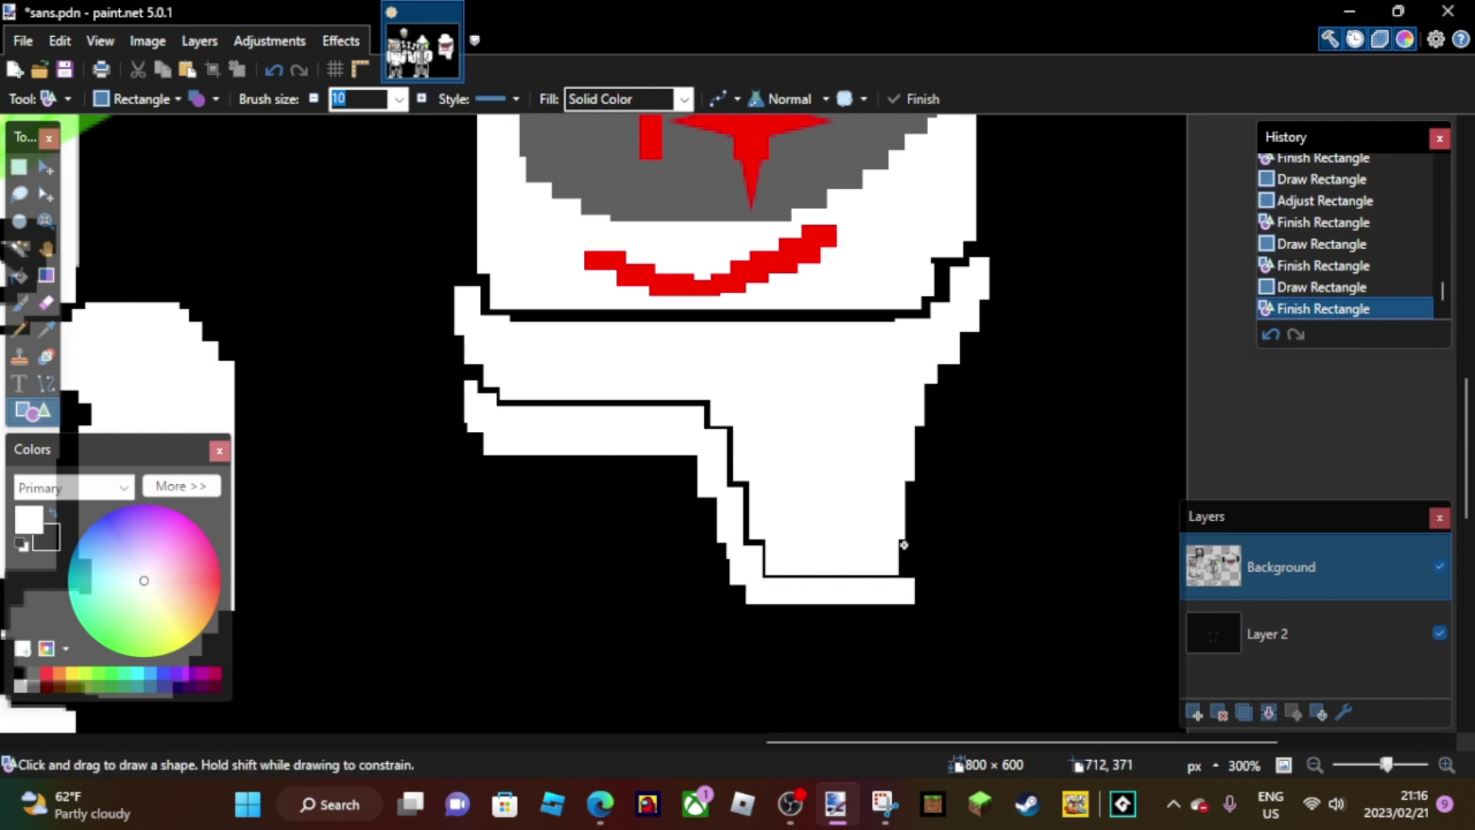
- Continue the white band up the right side of the scarf tail with narrow stepped rectangles
drag(900, 542, 913, 576)
drag(973, 353, 972, 400)
key(Return)
key(Return)
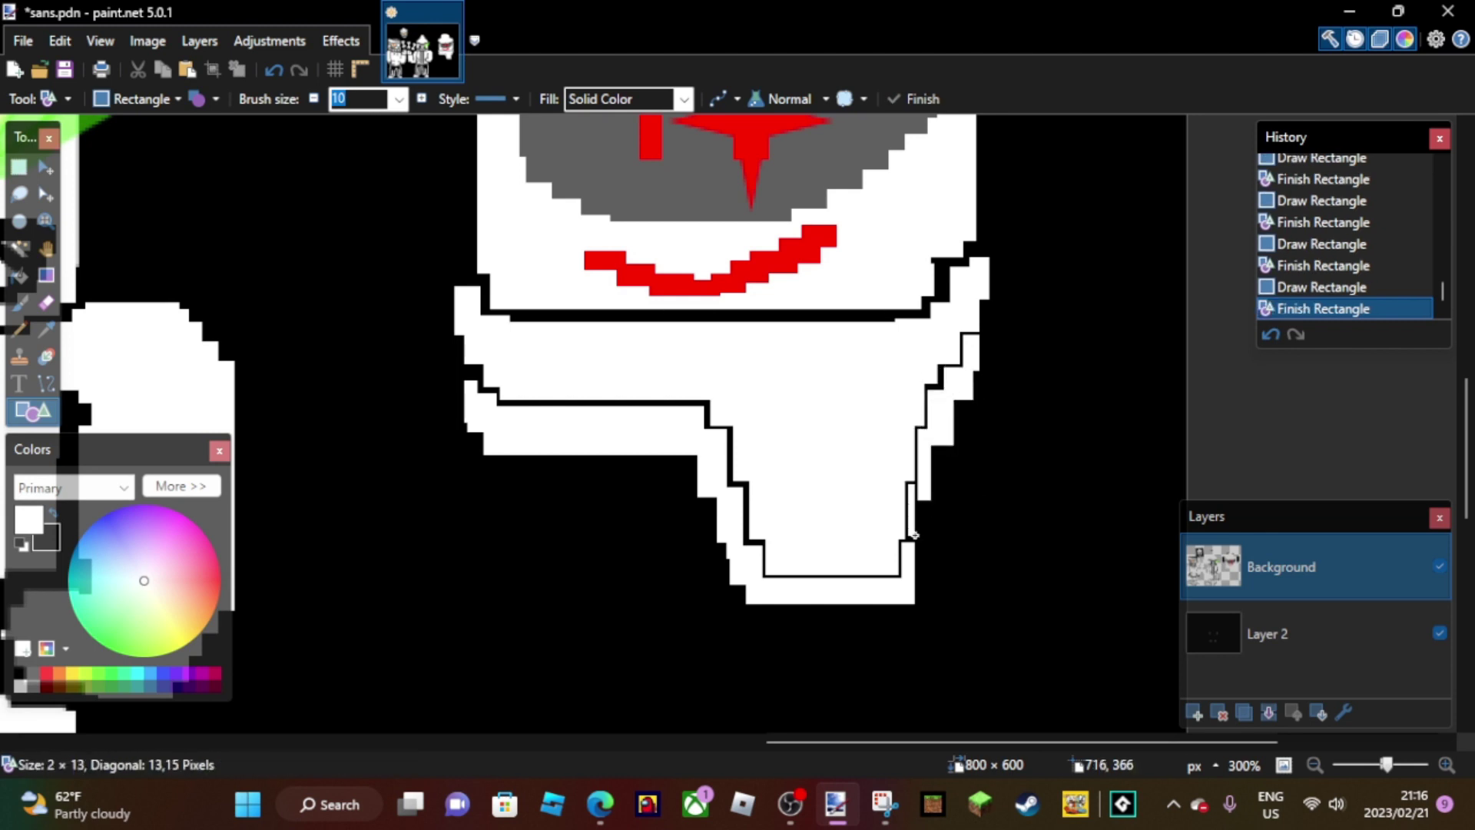
- Draw tall white rectangles down from both sides of the scarf band as the torso's left and right edges
key(z)
right_click(646, 730)
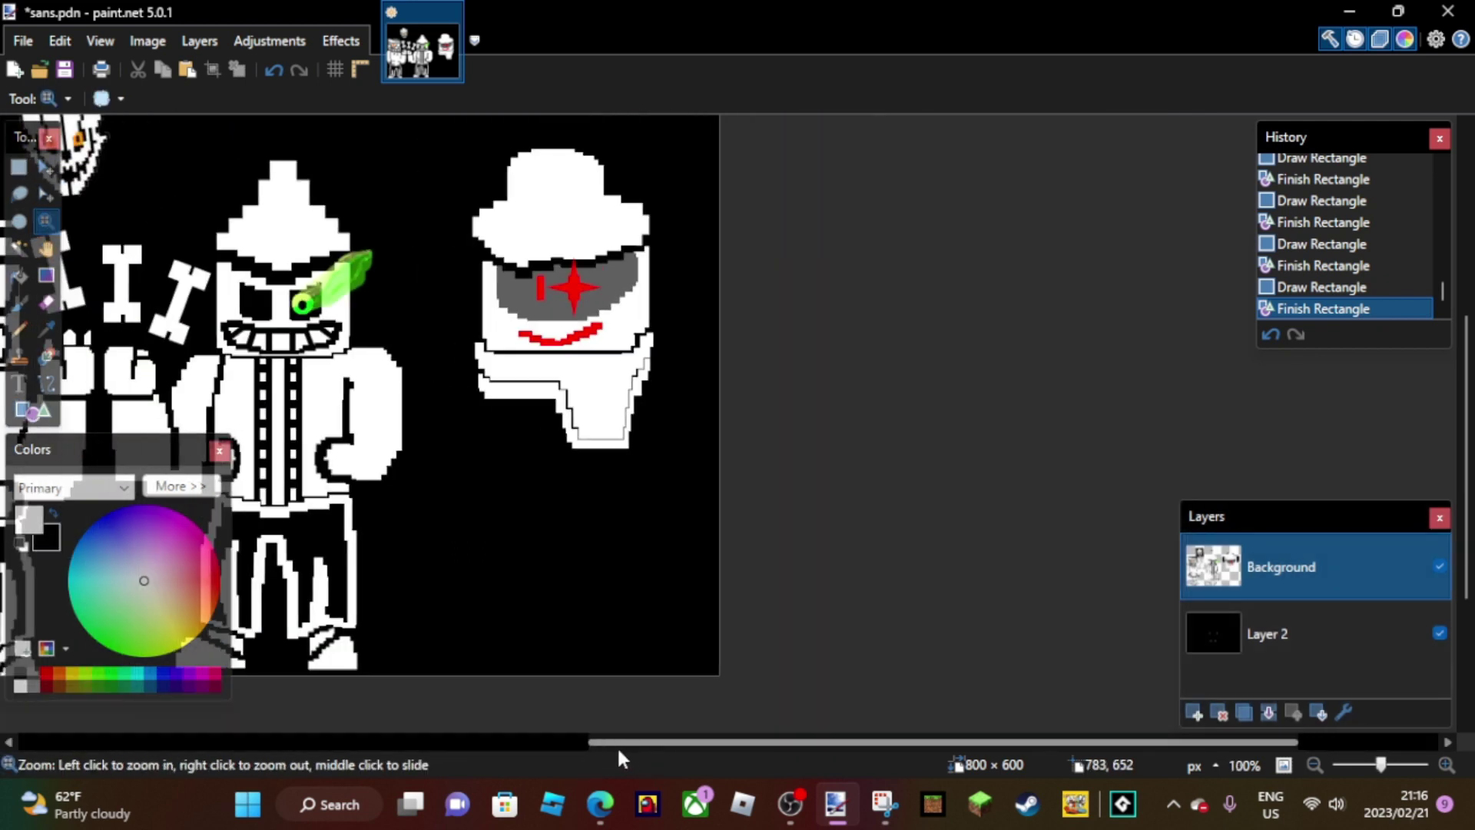
click(616, 742)
key(o)
key(o)
mouse_move(474, 371)
mouse_down()
mouse_move(517, 651)
mouse_move(496, 391)
mouse_up()
drag(474, 521, 478, 521)
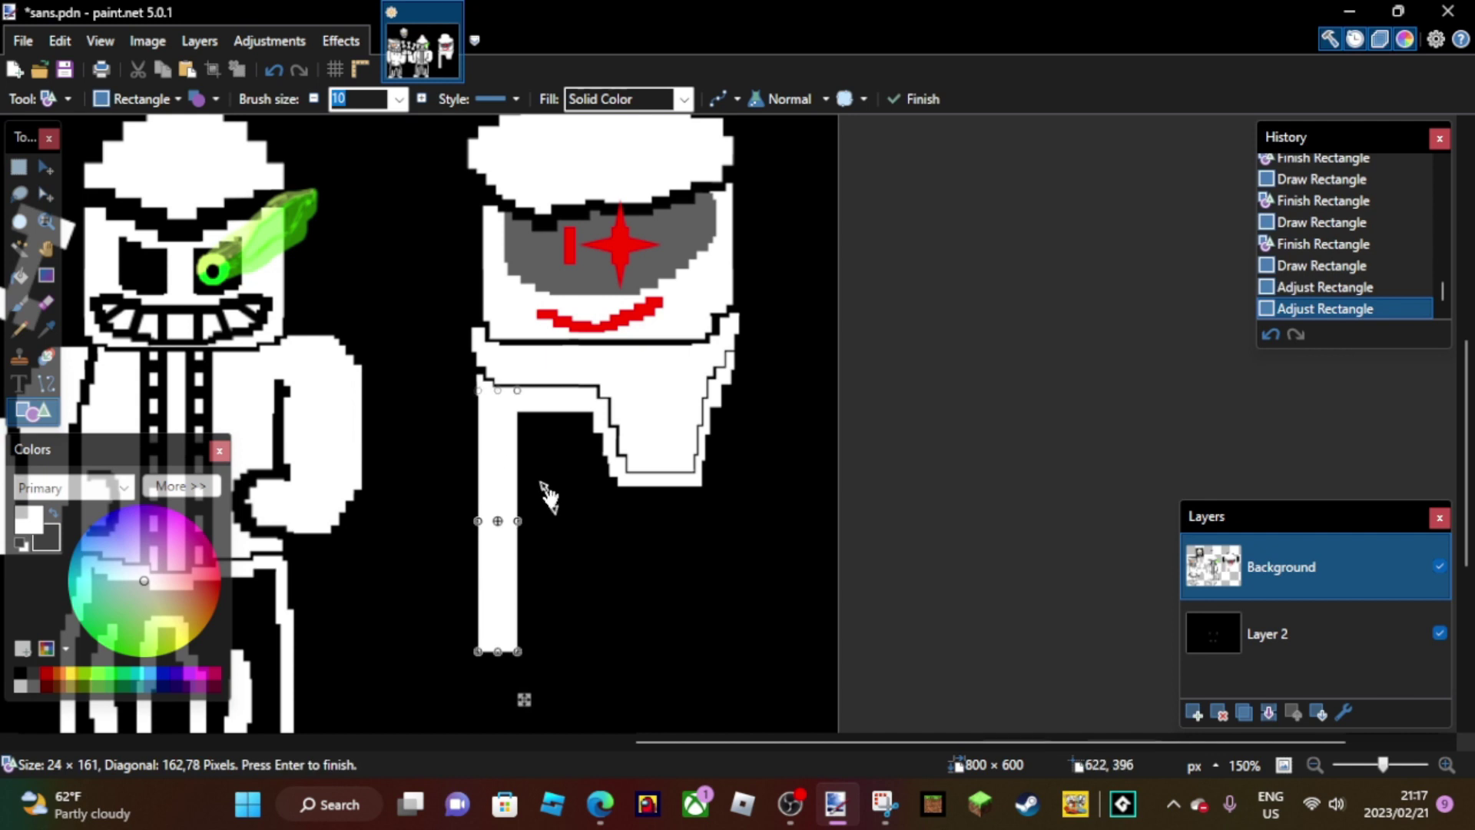
drag(498, 651, 498, 587)
key(Return)
mouse_move(707, 435)
mouse_down()
mouse_move(711, 555)
mouse_move(727, 560)
mouse_up()
drag(727, 478, 726, 478)
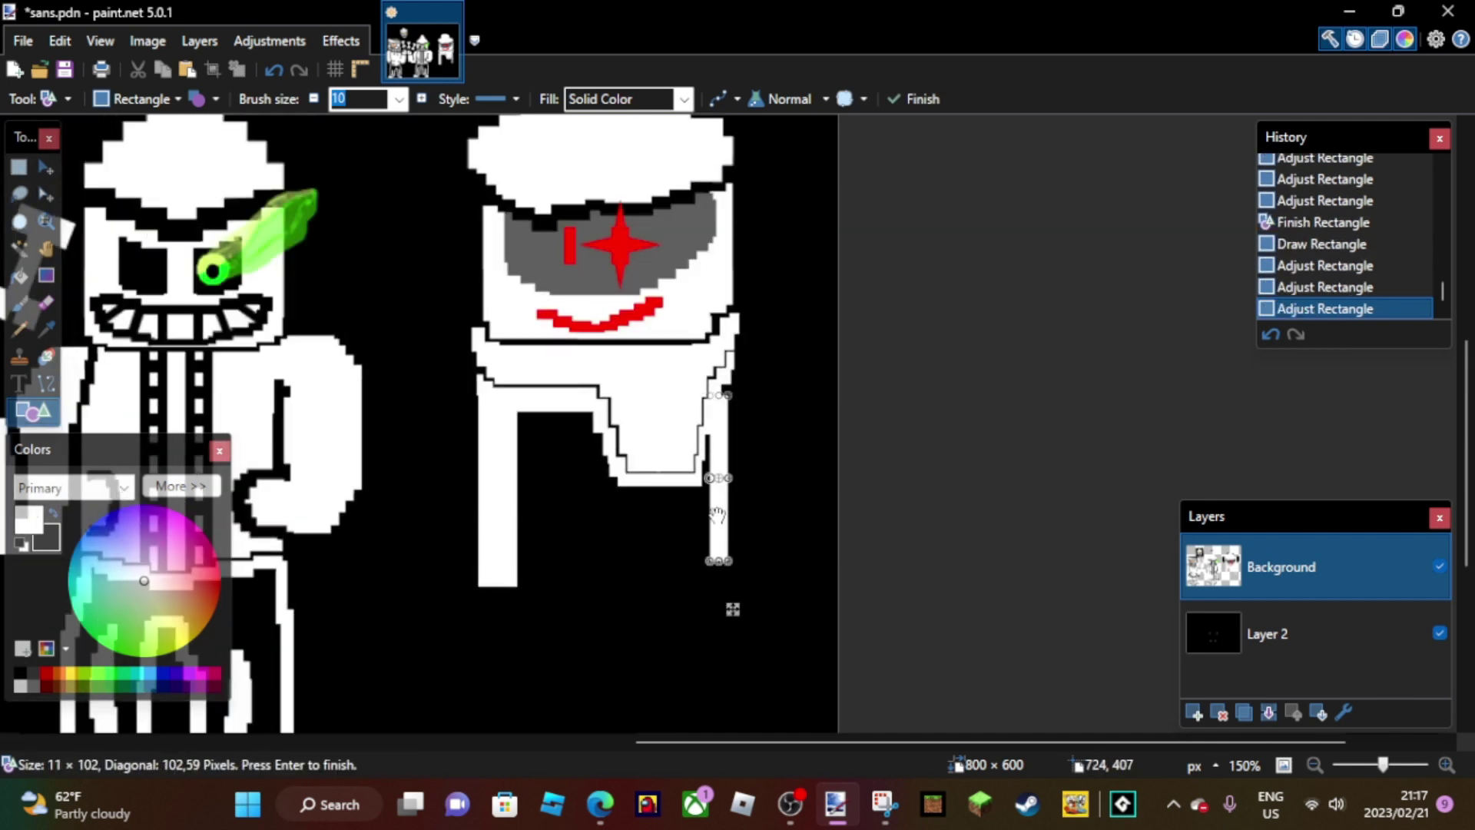
key(Return)
- Close the torso with a white rectangle along its lower edge and fill the enclosed area white
drag(733, 602, 516, 542)
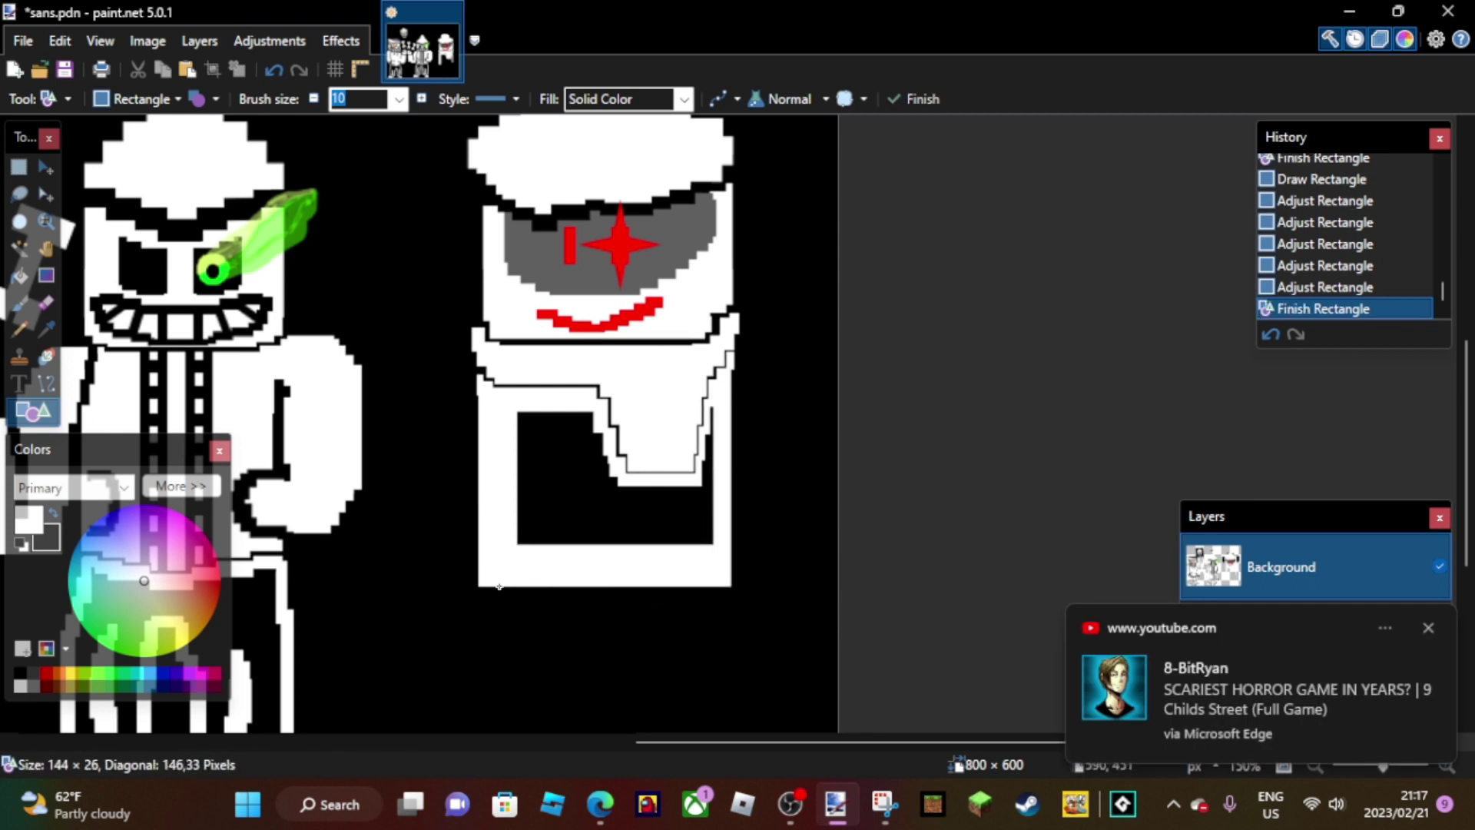
key(Return)
key(f)
click(631, 520)
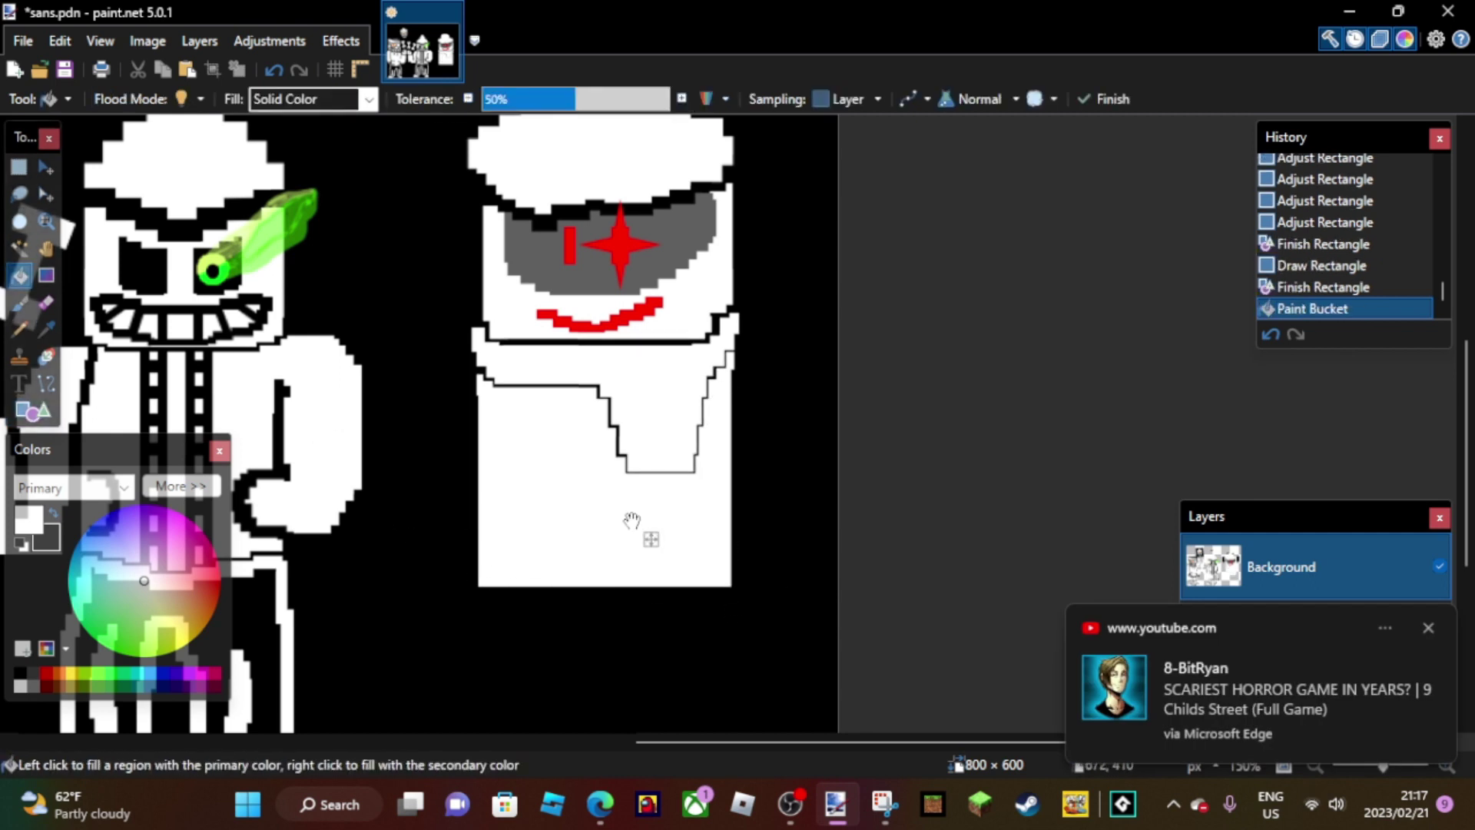
key(ctrl+shift+n)
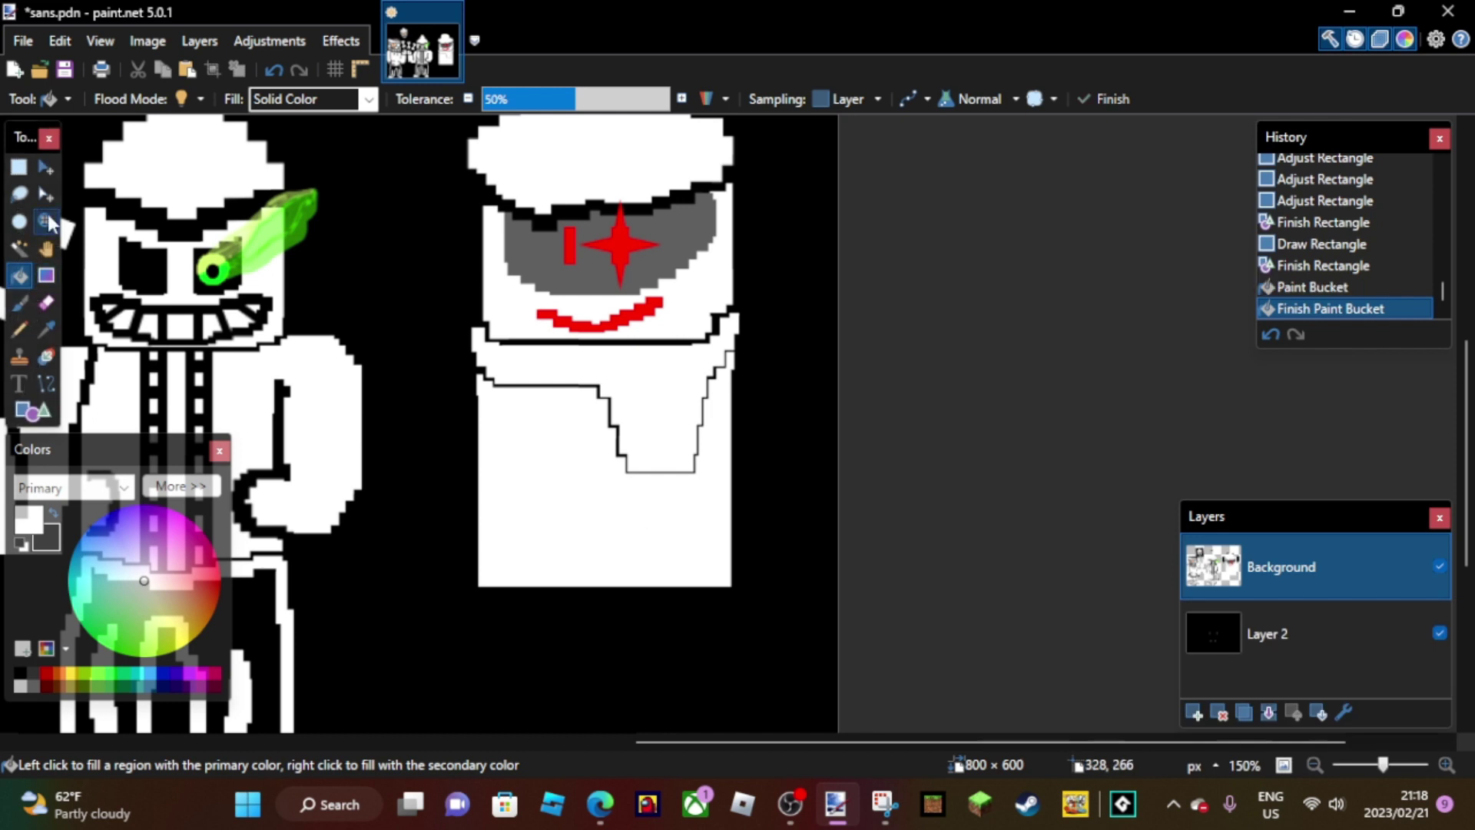
key(z)
click(637, 520)
key(o)
click(55, 515)
mouse_move(529, 261)
mouse_down()
mouse_move(560, 494)
mouse_move(530, 717)
mouse_up()
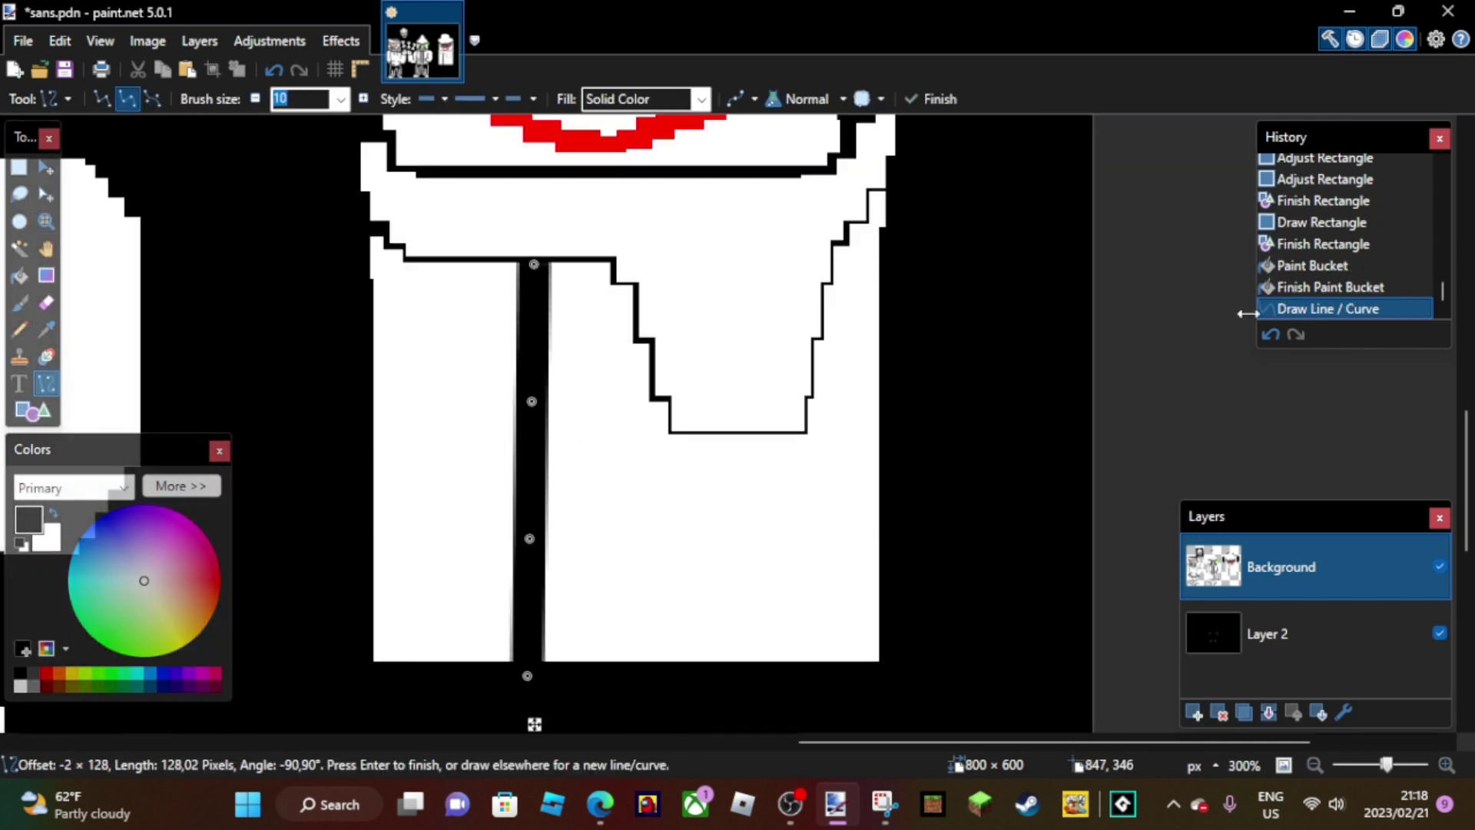
key(ctrl+z)
- Draw a stepped black stripe of stacked rectangles from the scarf down the left part of the third figure's torso
key(o)
drag(504, 261, 541, 414)
mouse_move(512, 326)
mouse_down()
mouse_move(558, 503)
mouse_move(513, 570)
mouse_move(544, 501)
mouse_move(513, 573)
mouse_move(500, 684)
mouse_move(566, 669)
mouse_move(472, 259)
mouse_up()
key(Return)
key(Escape)
- Copy the stepped black stripe and paste it mirrored and wider on the right part of the torso
key(s)
key(ctrl+c)
key(ctrl+v)
drag(474, 465, 769, 461)
drag(681, 471, 745, 471)
key(ctrl+d)
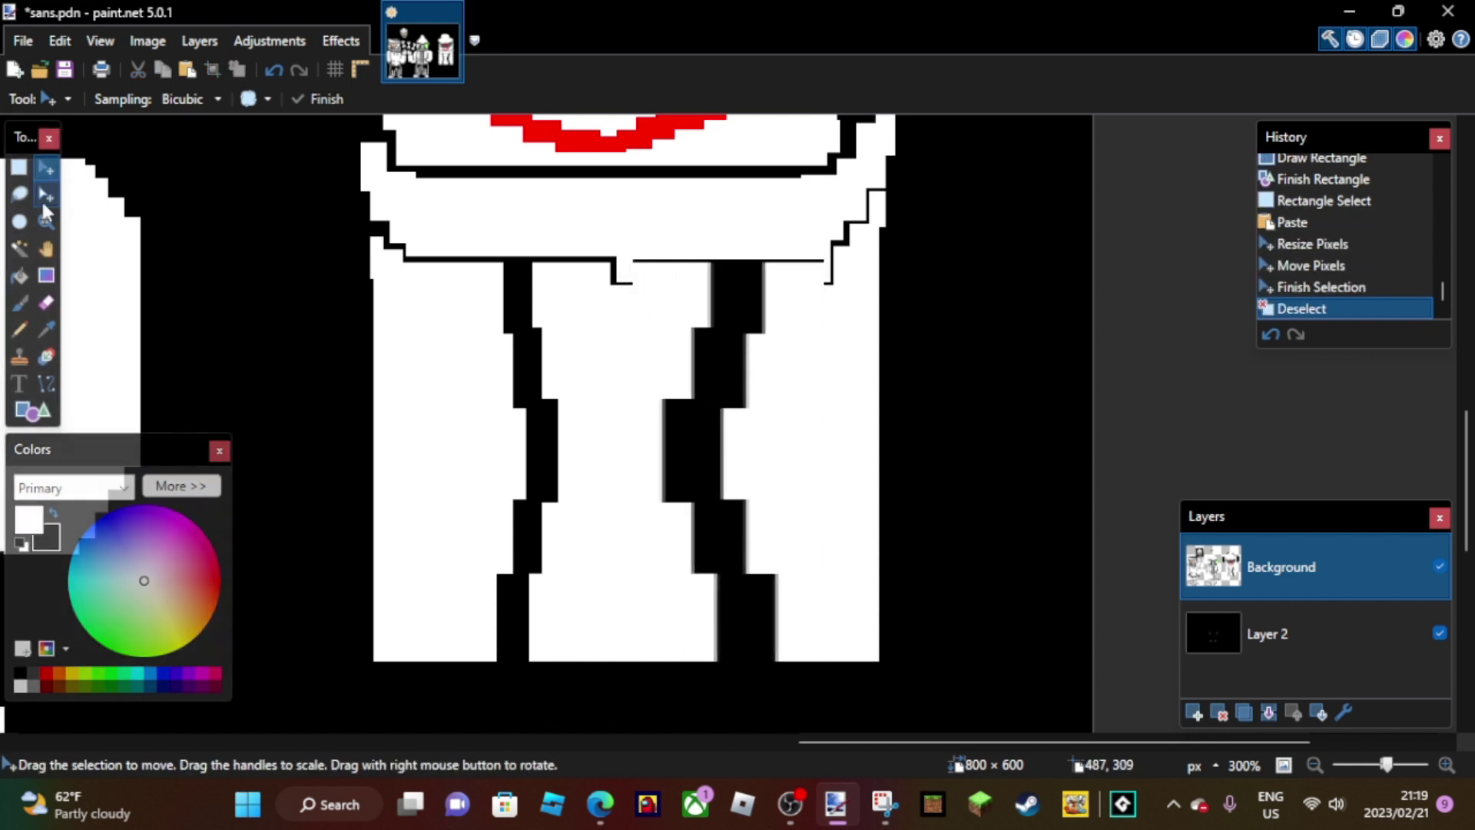
- Paint over the line crossing the scarf tail in white and redraw the tail's left edge with black rectangles at brush size 2
click(19, 302)
drag(630, 265, 807, 263)
click(32, 411)
text(2)
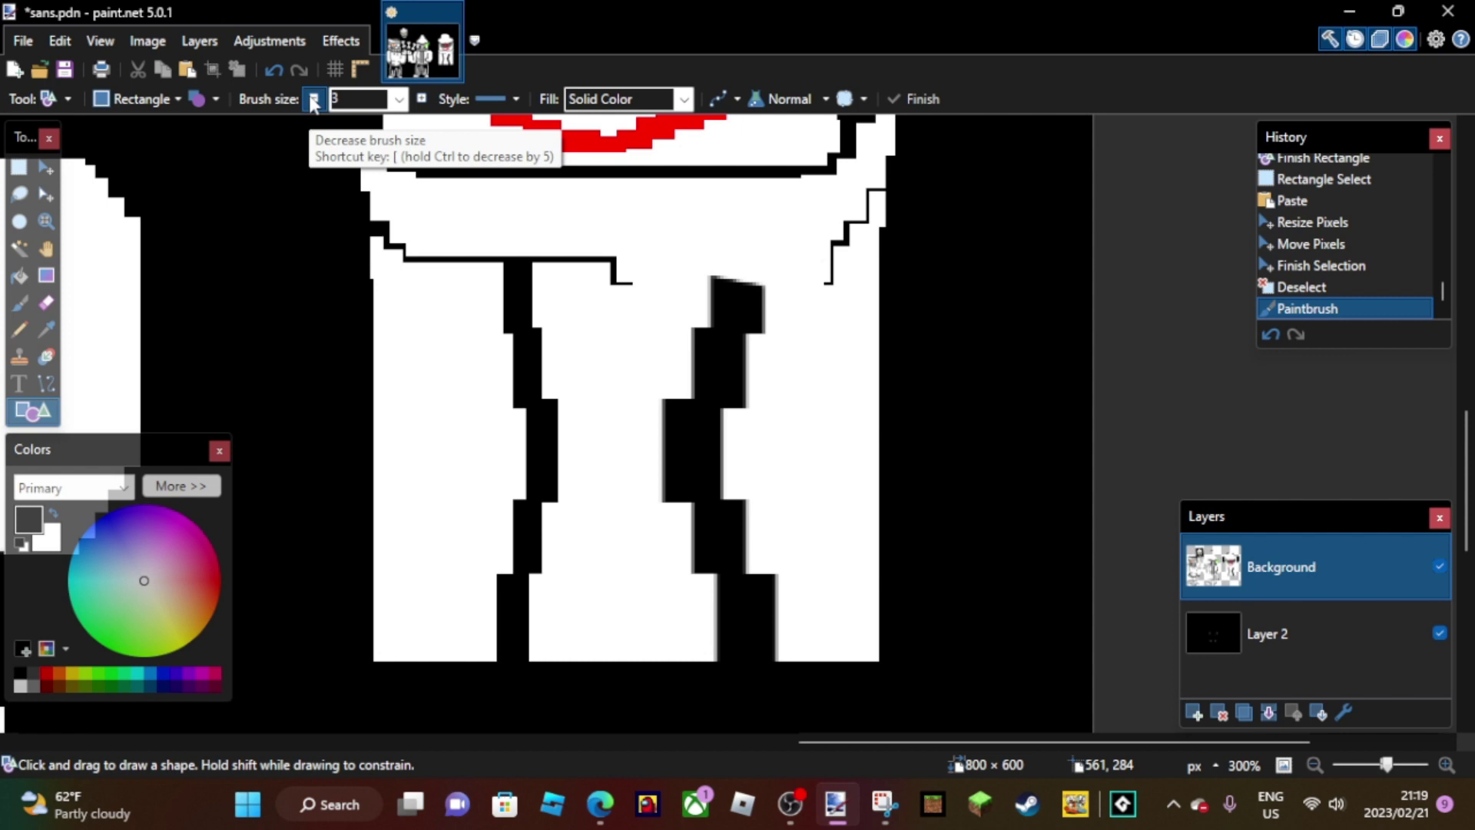
mouse_move(642, 319)
mouse_down()
mouse_move(627, 320)
mouse_move(652, 329)
mouse_up()
click(625, 303)
key(Return)
key(Return)
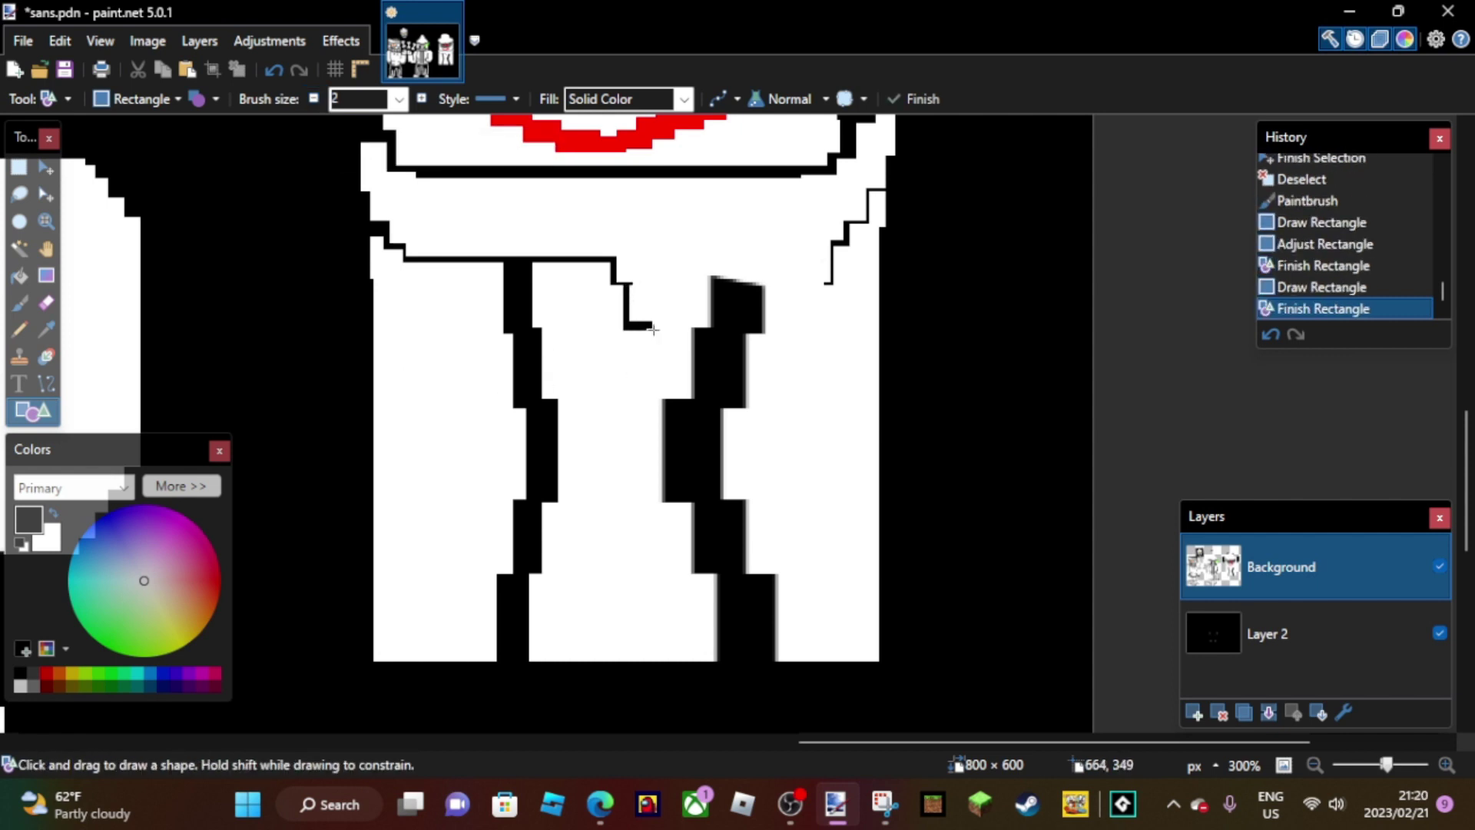
drag(655, 411, 653, 413)
key(Return)
- Outline the right and lower edges of the scarf tail with thin black rectangles
mouse_move(829, 285)
mouse_down()
mouse_move(789, 283)
mouse_move(786, 453)
mouse_up()
key(Return)
key(Escape)
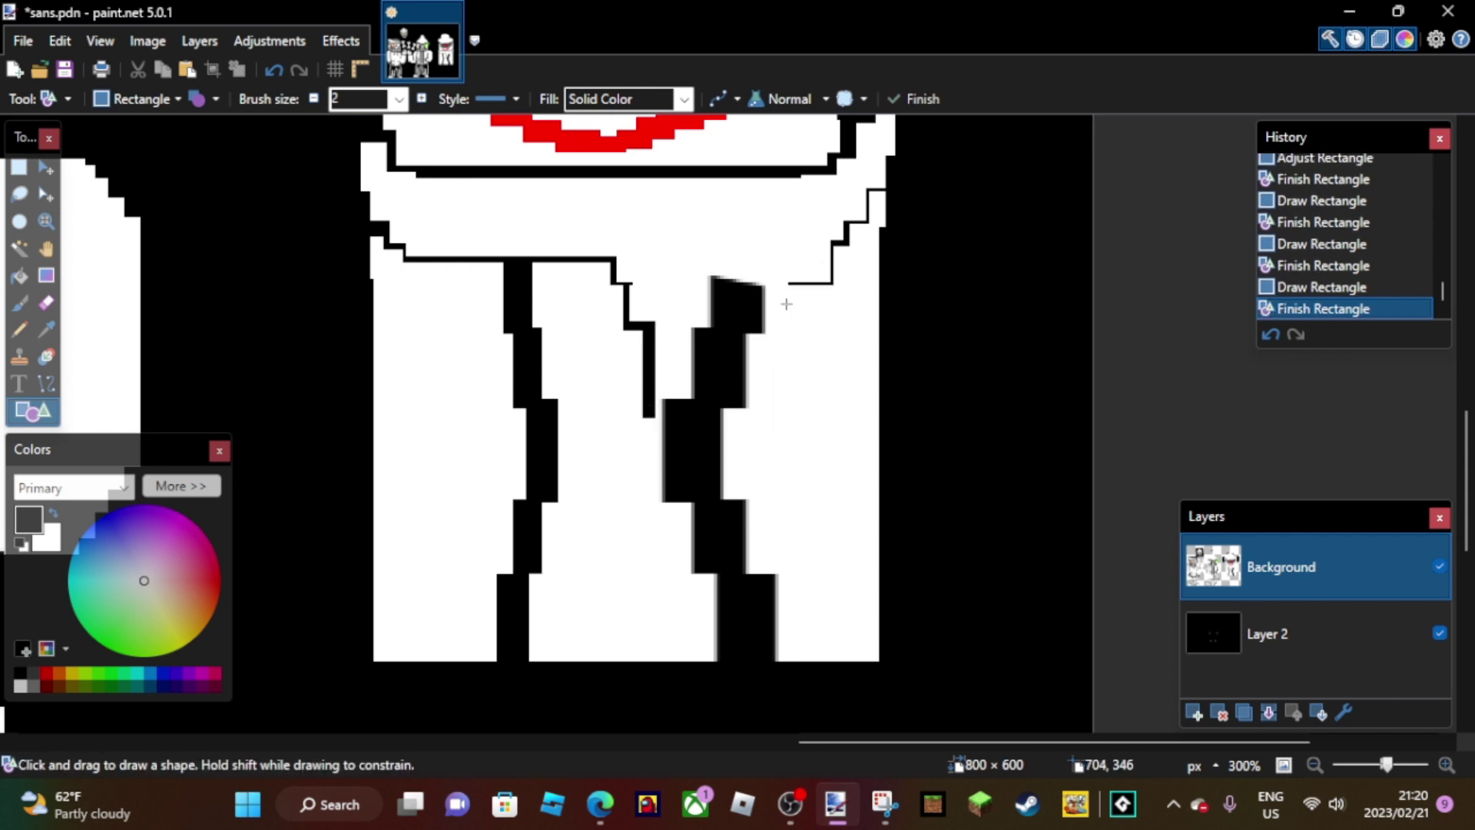
drag(782, 359, 785, 444)
key(Return)
drag(645, 408, 660, 434)
key(Return)
mouse_move(791, 448)
mouse_down()
mouse_move(720, 453)
mouse_move(714, 414)
mouse_move(769, 265)
mouse_up()
key(Return)
key(x)
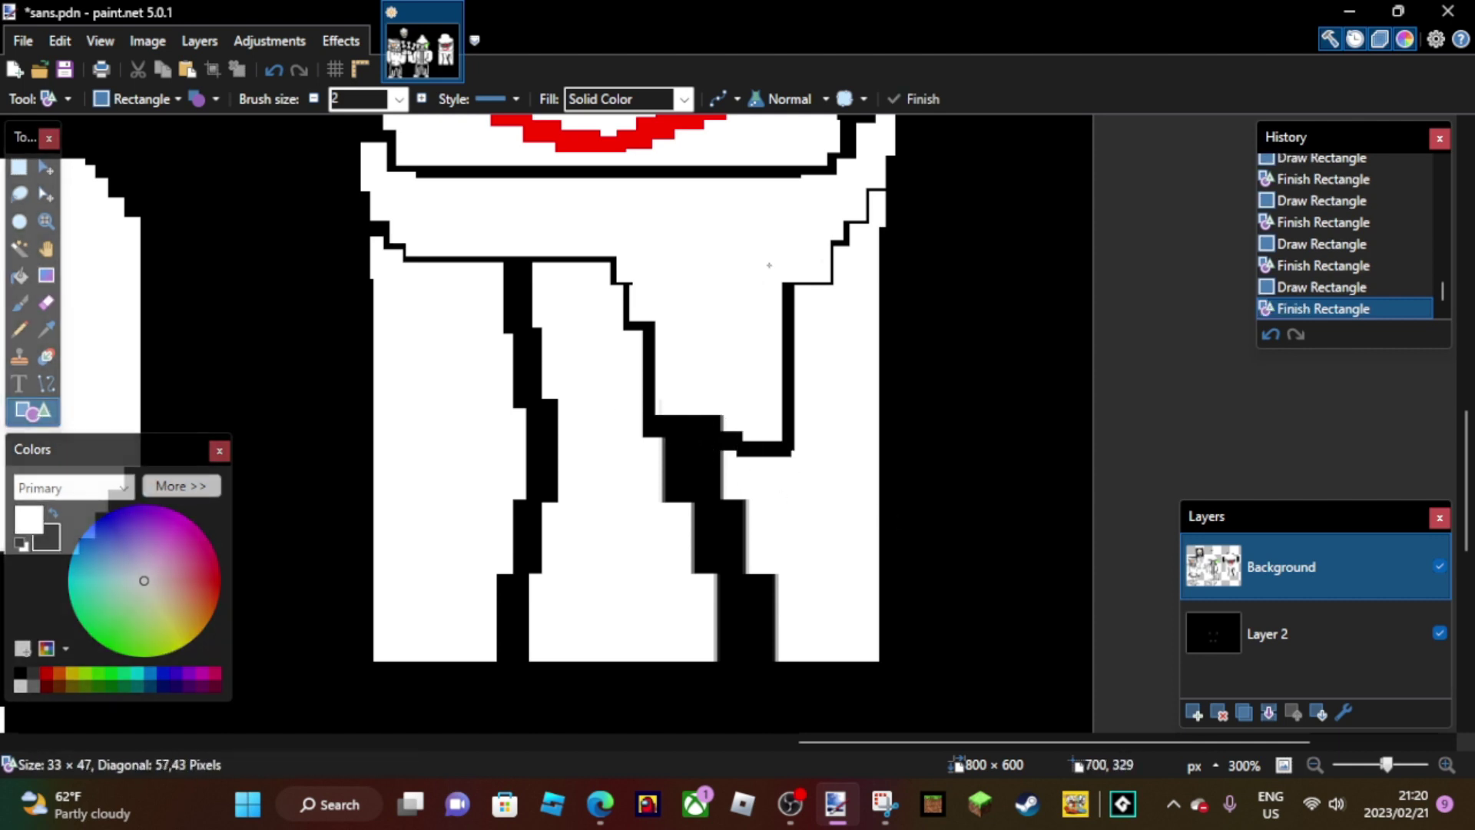
click(790, 804)
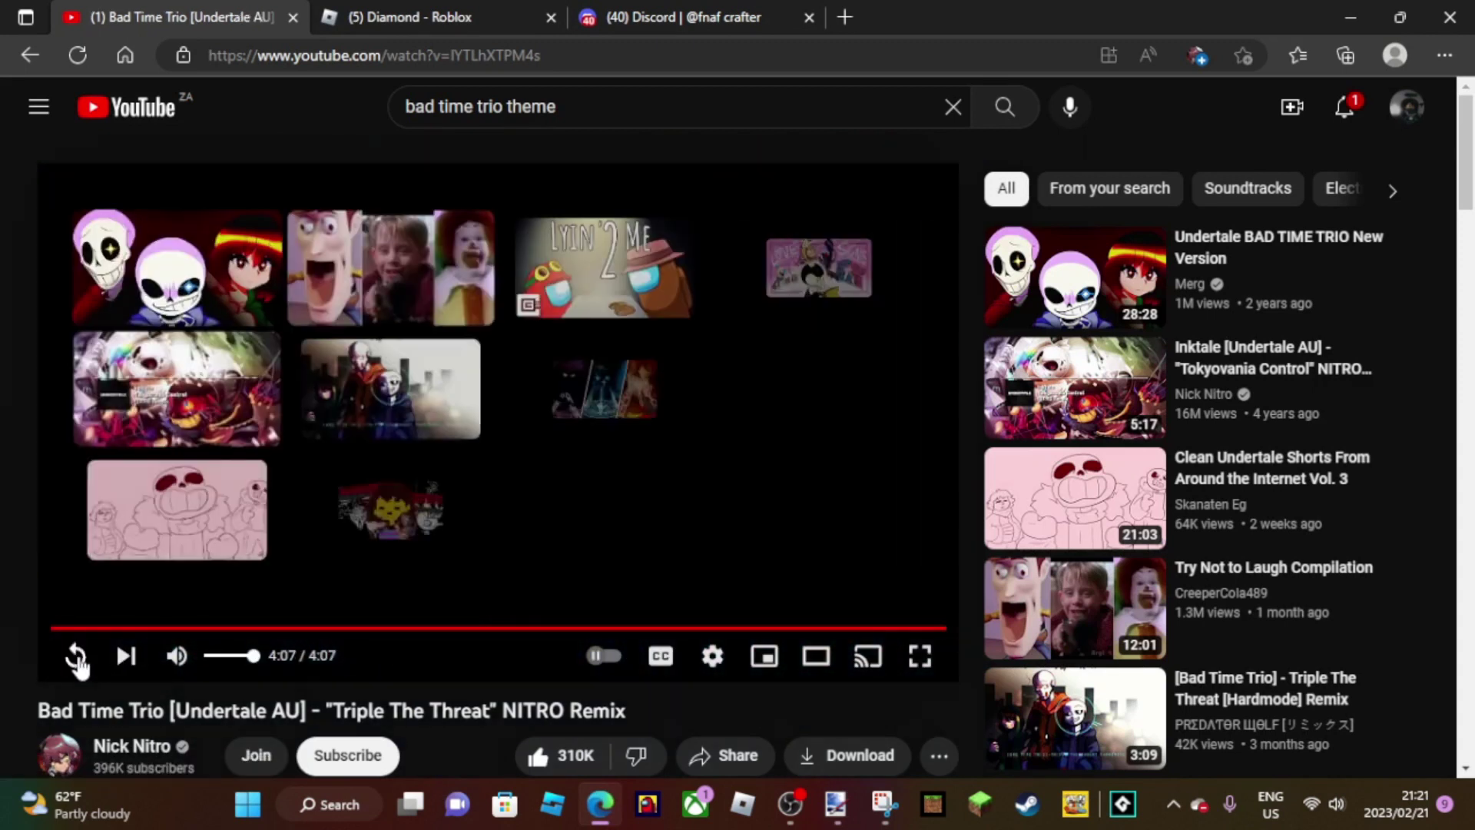
click(837, 807)
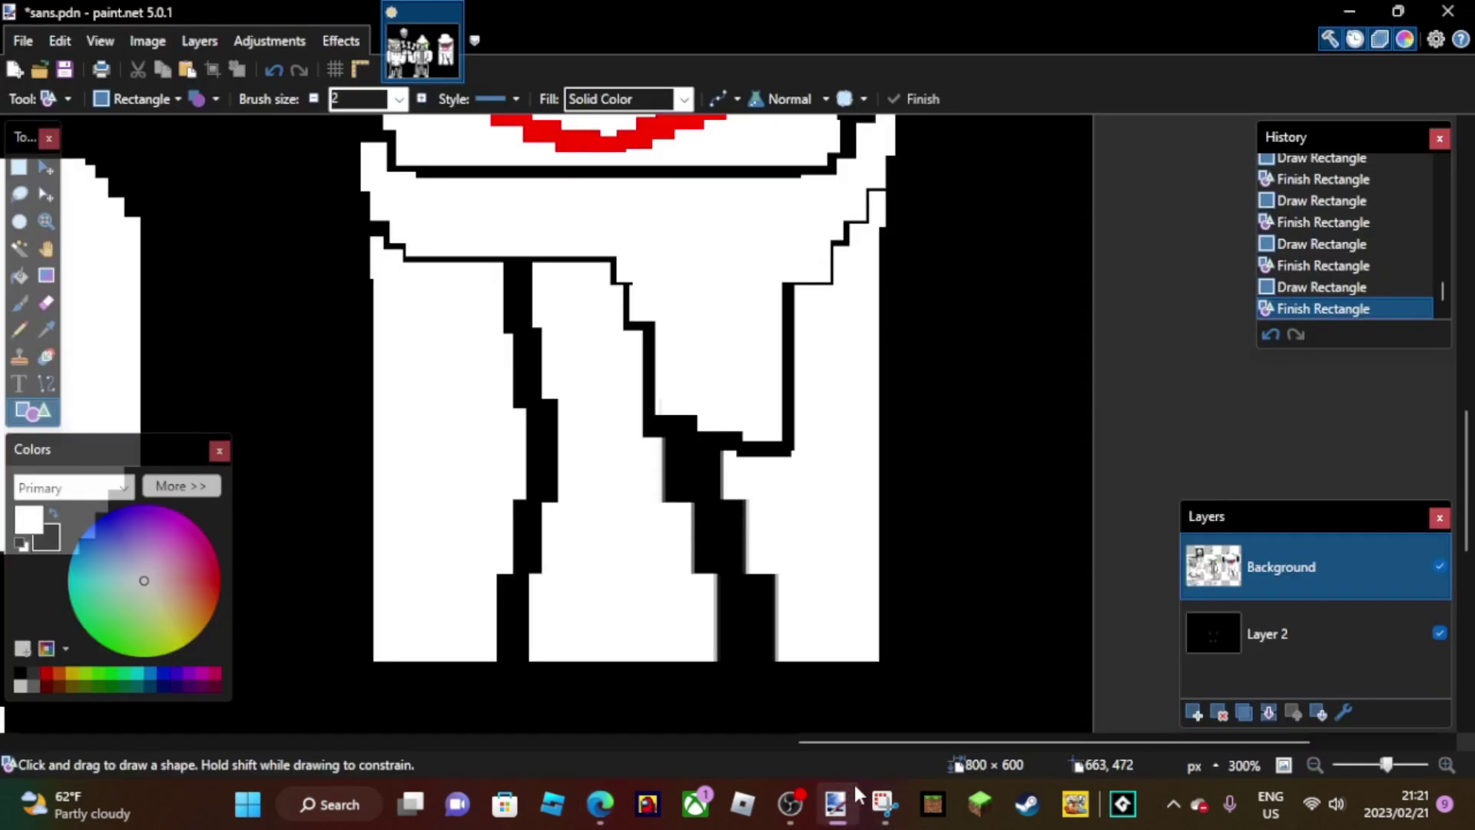
- Copy the middle figure's trousers and paste them enlarged beneath the third figure's torso
key(ctrl+0)
key(z)
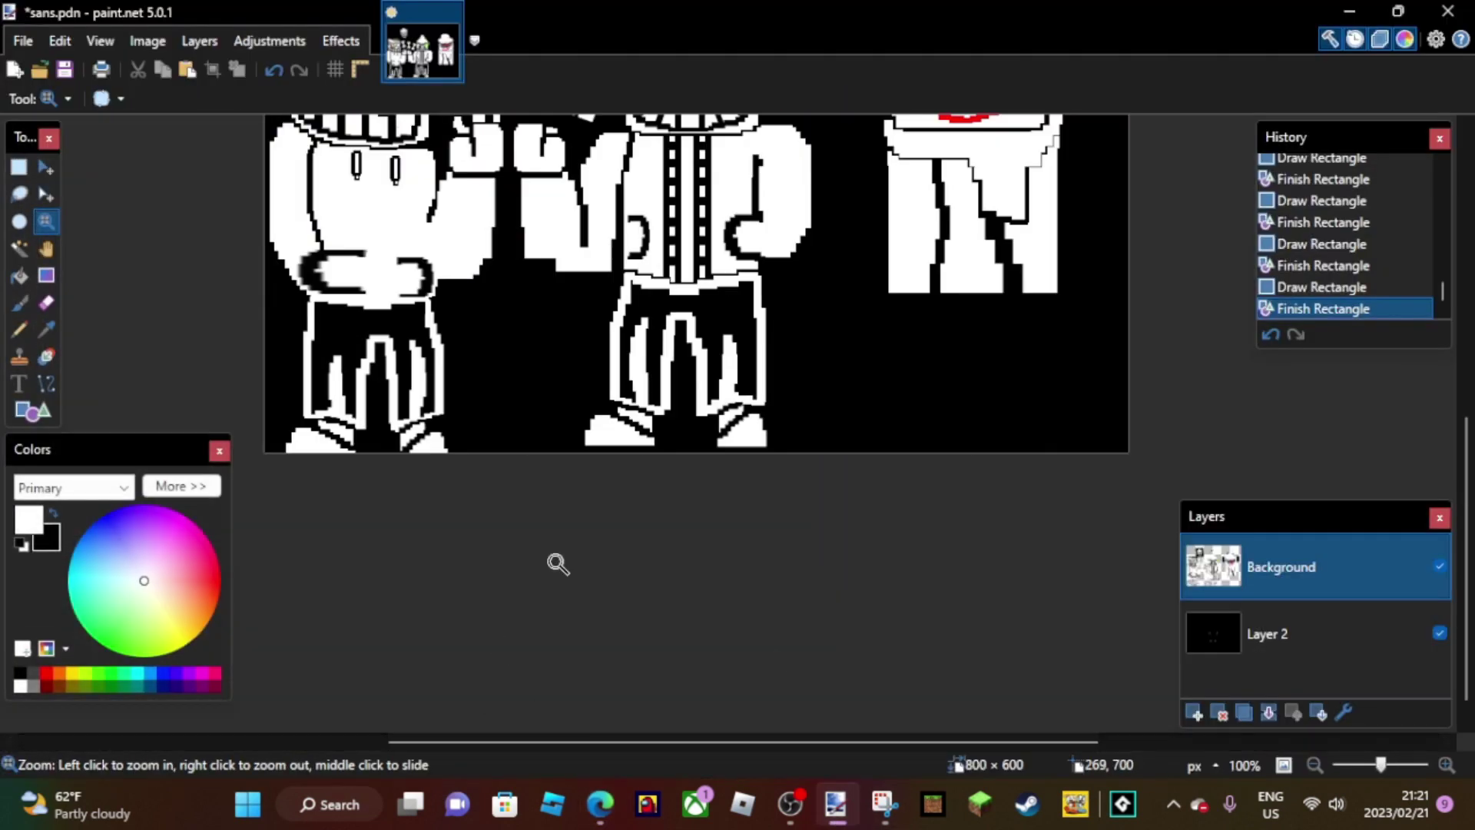
click(599, 504)
key(s)
drag(634, 194, 1101, 625)
key(z)
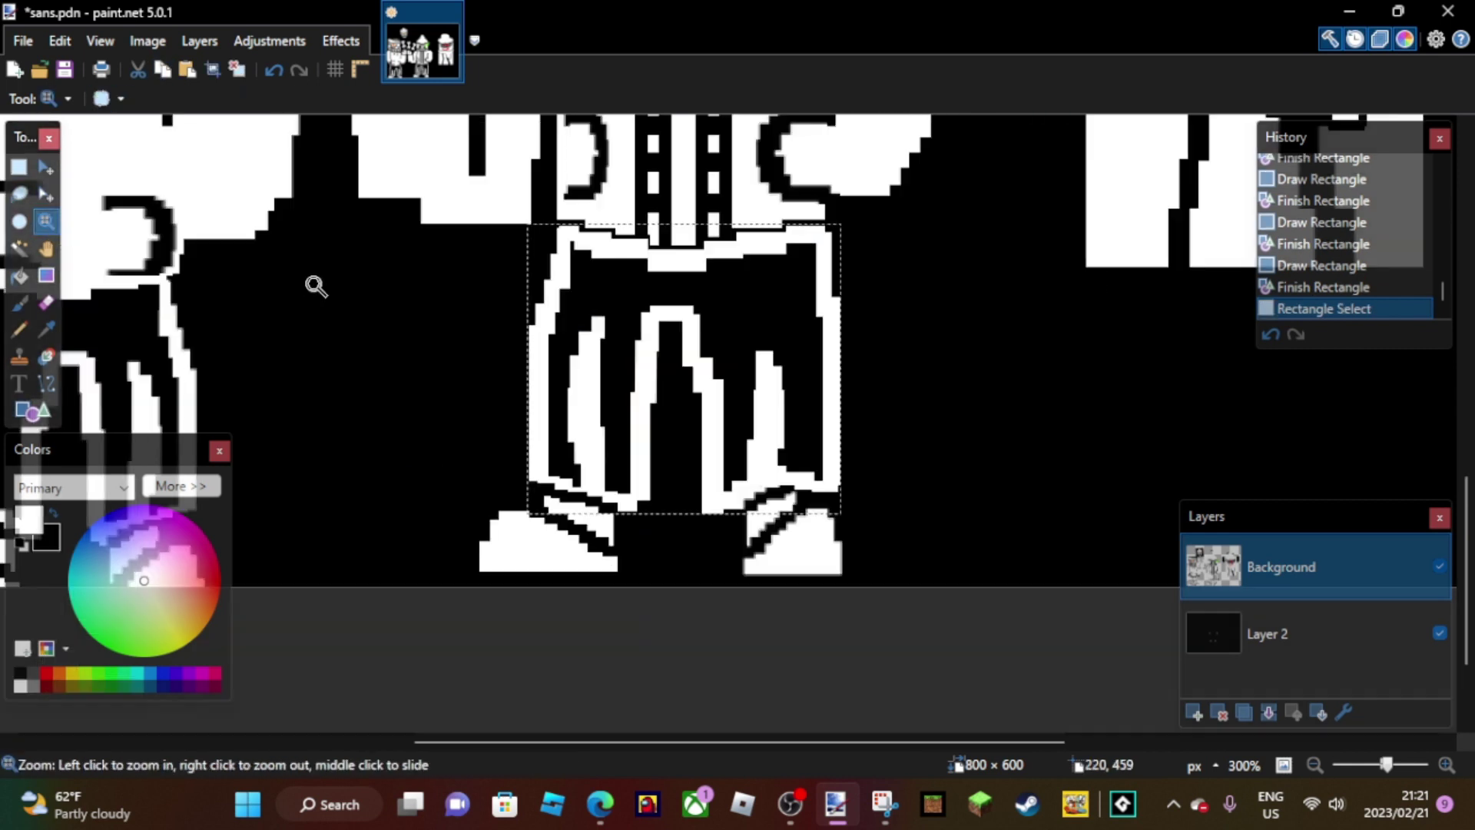
right_click(316, 286)
right_click(316, 285)
key(ctrl+v)
drag(329, 560, 803, 626)
key(ctrl+d)
- Undo the deselection of the pasted trousers, reduce their height from the lower edge, and deselect them again
scroll(802, 626, up, 2)
key(z)
click(651, 551)
key(ctrl+z)
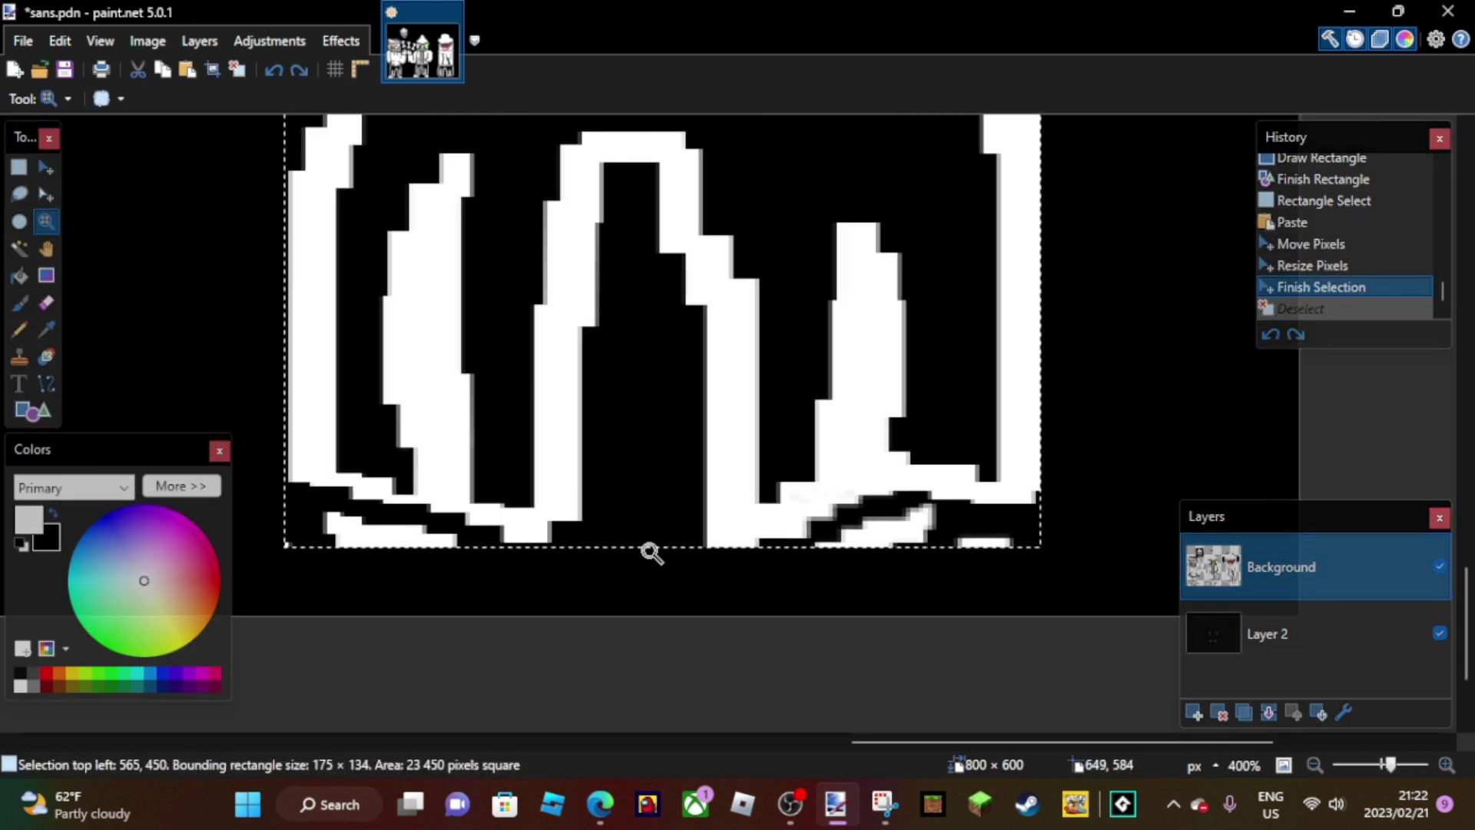
key(ctrl+z)
drag(652, 551, 651, 507)
key(ctrl+d)
- Cover the leftover shoe fragments along the lower edge of the third figure's trousers with black rectangles
key(z)
right_click(329, 400)
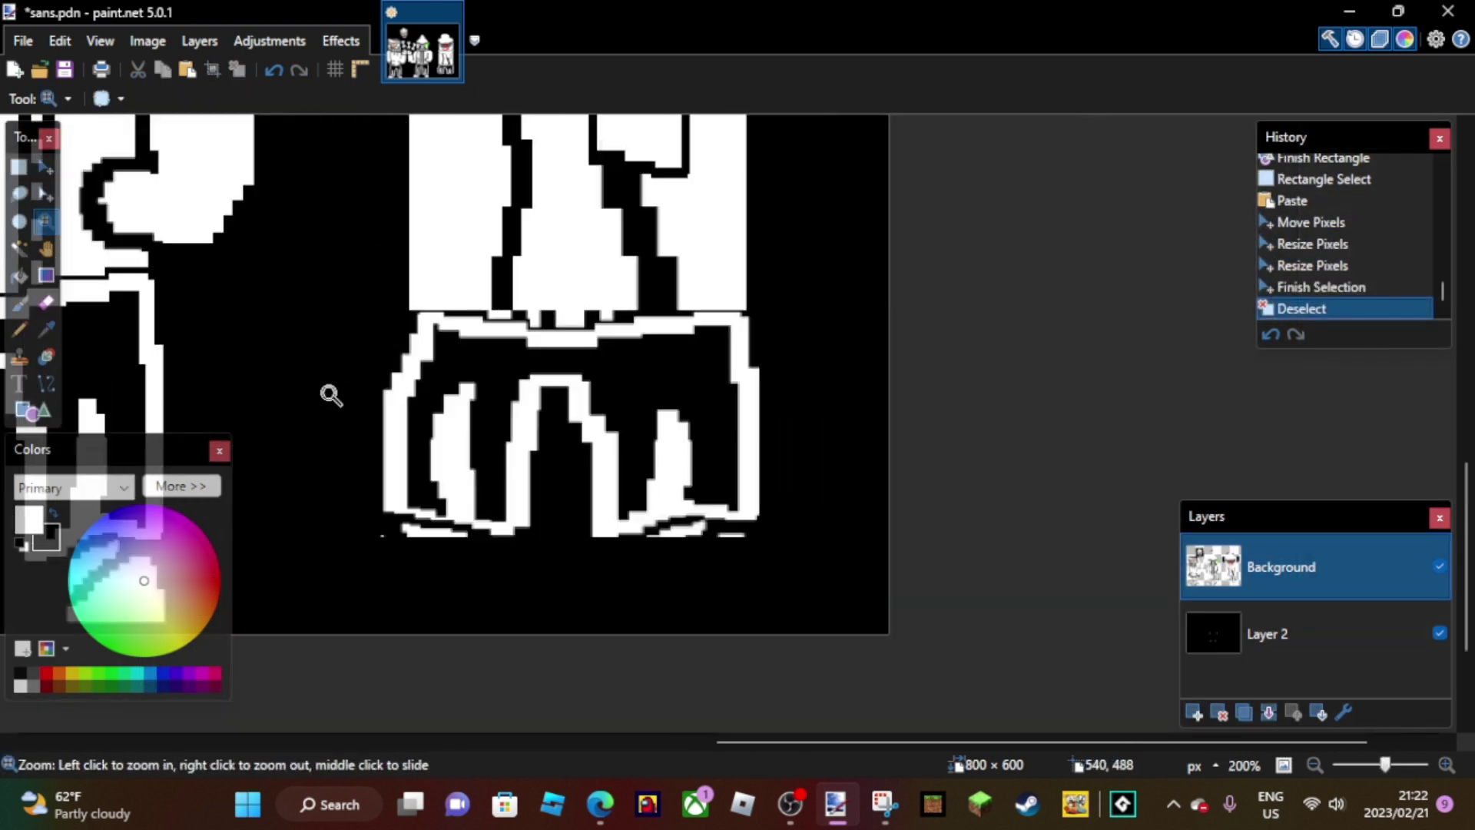
click(533, 405)
click(527, 428)
key(o)
mouse_move(518, 530)
mouse_down()
mouse_move(601, 547)
mouse_move(652, 544)
mouse_move(662, 526)
mouse_move(741, 570)
mouse_move(845, 573)
mouse_up()
key(Return)
click(53, 511)
key(Return)
key(x)
key(Return)
drag(845, 519, 955, 545)
- Copy the middle figure's shoes and trouser cuffs, paste them below the third figure's trousers, and stretch them to fit
key(z)
right_click(560, 428)
click(560, 428)
key(s)
drag(365, 577, 942, 416)
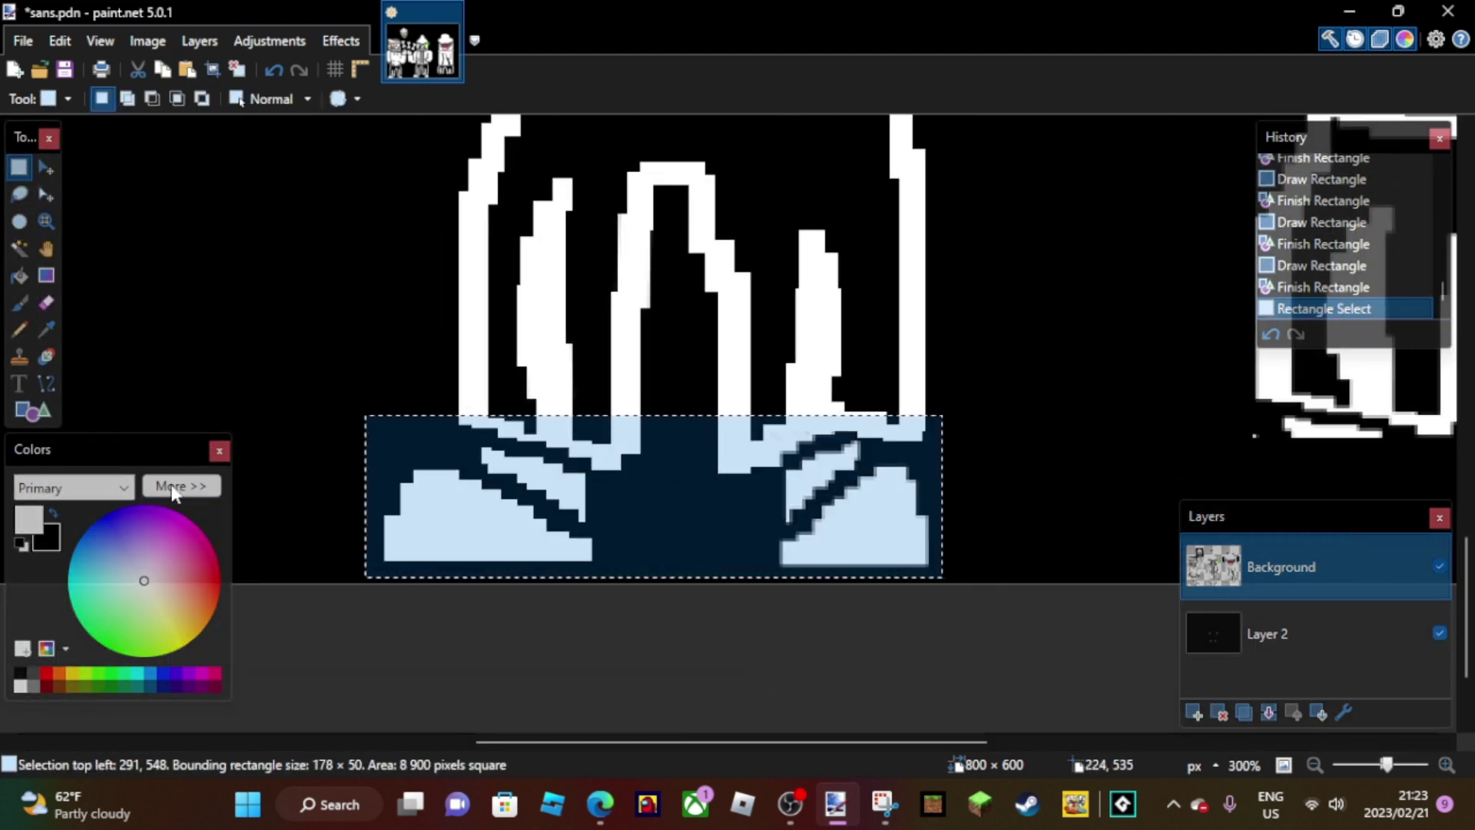
key(ctrl+c)
scroll(767, 649, right, 5)
click(187, 69)
drag(254, 499, 885, 495)
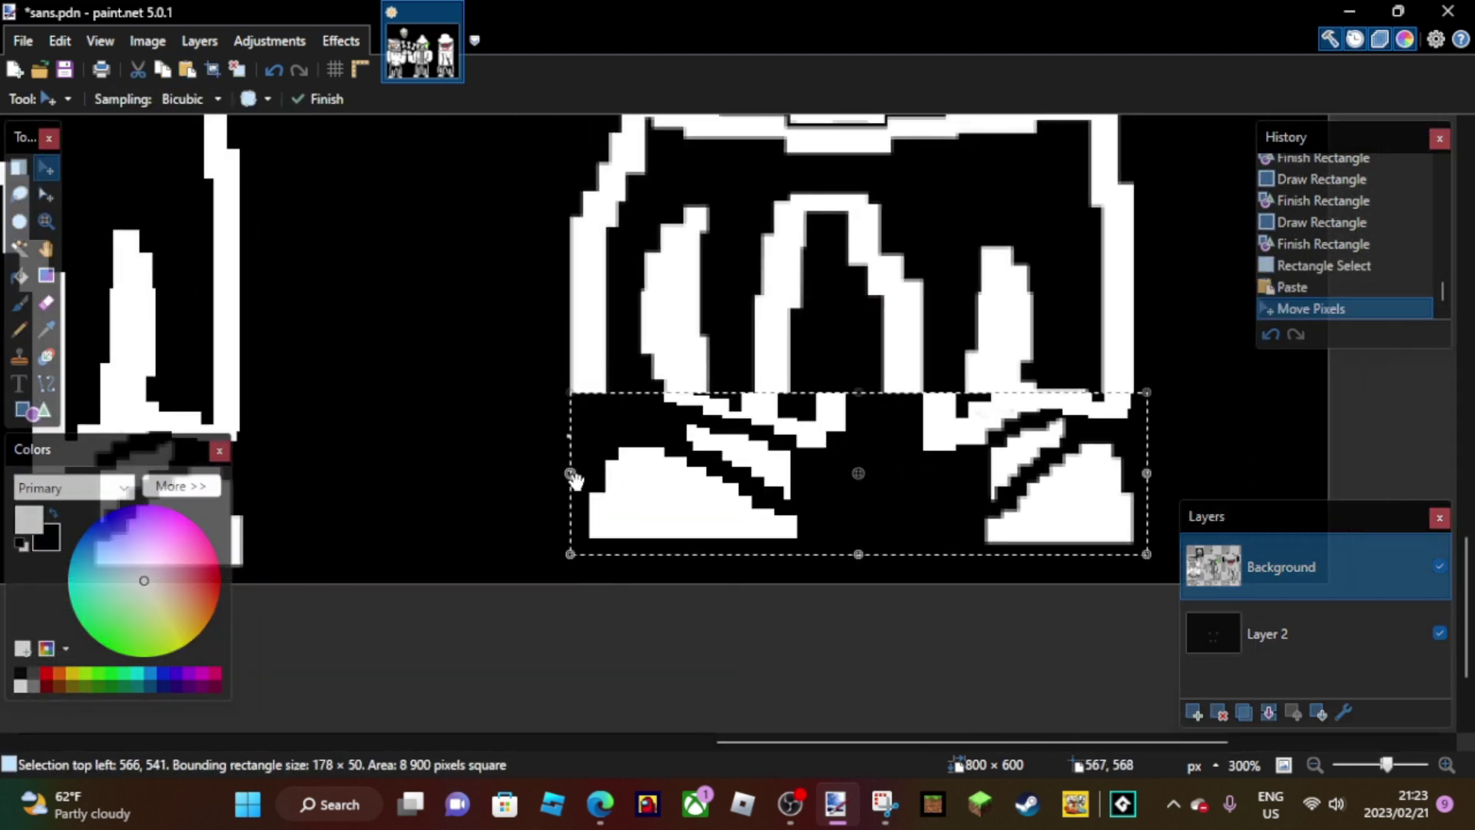
drag(572, 476, 469, 481)
drag(804, 554, 804, 593)
key(ctrl+d)
- Draw a tall white rectangle along the left side of the third figure's torso as an arm
key(z)
right_click(300, 265)
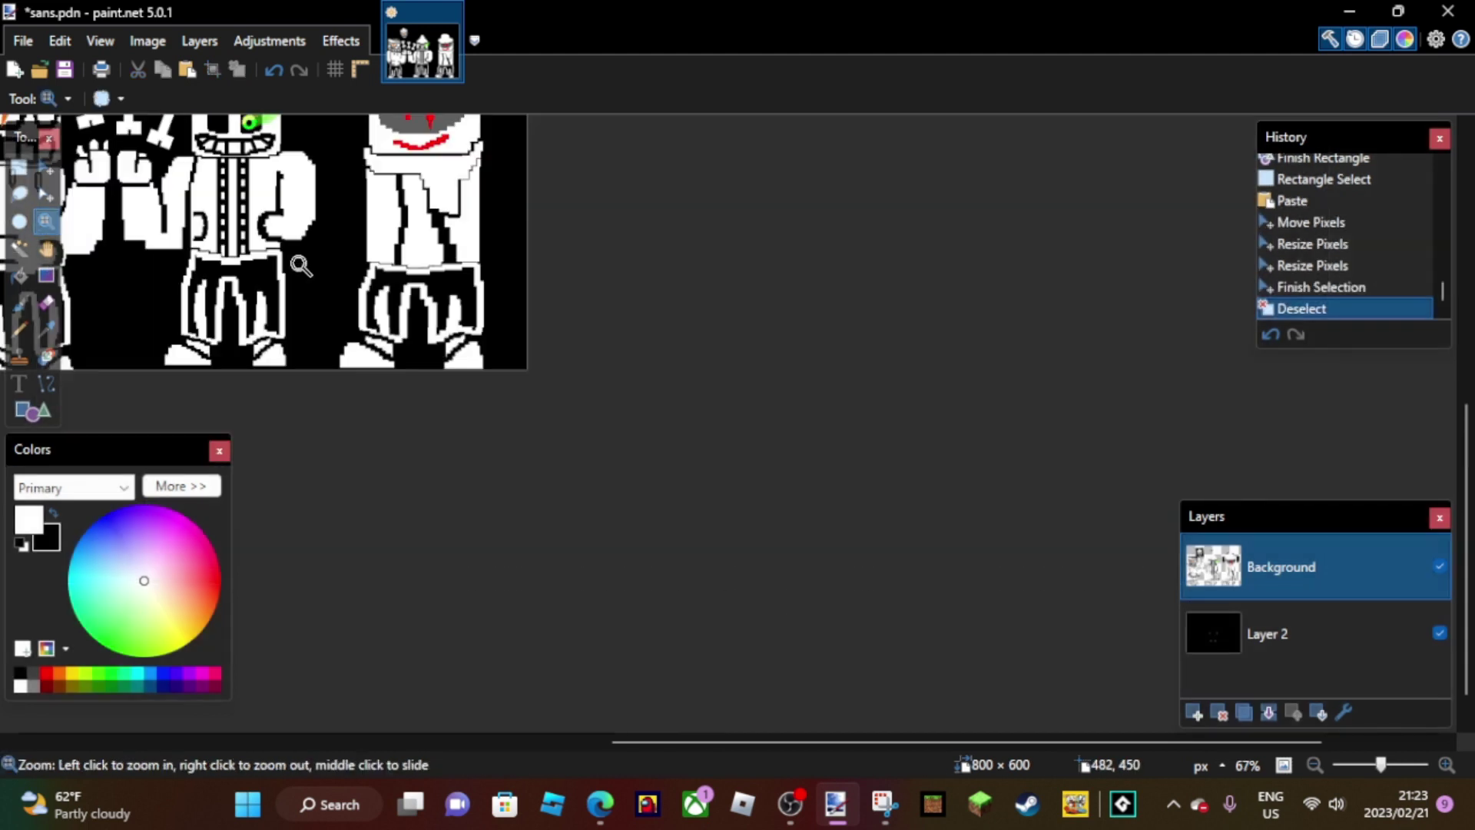
click(603, 643)
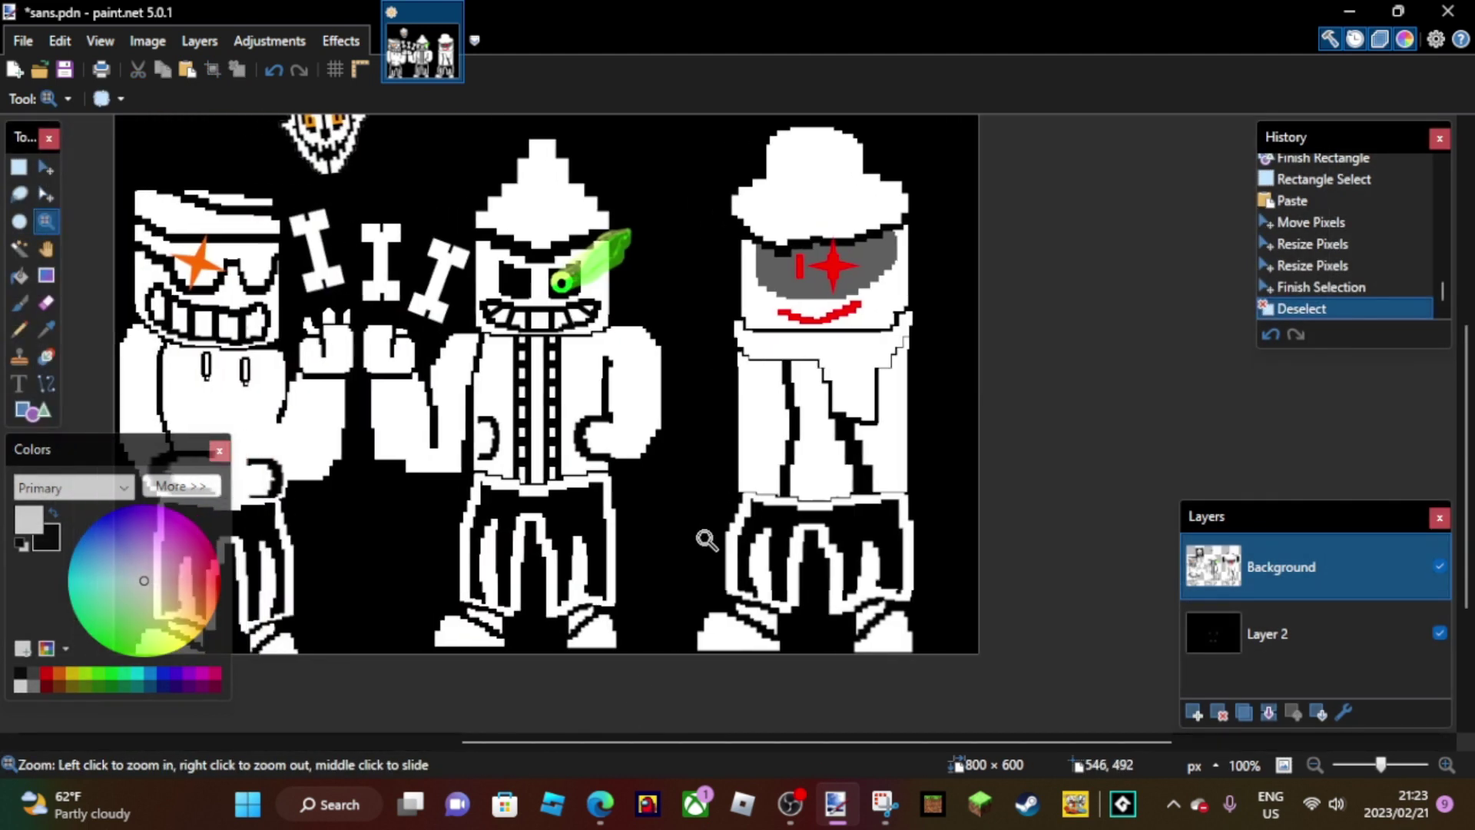
click(650, 432)
click(800, 484)
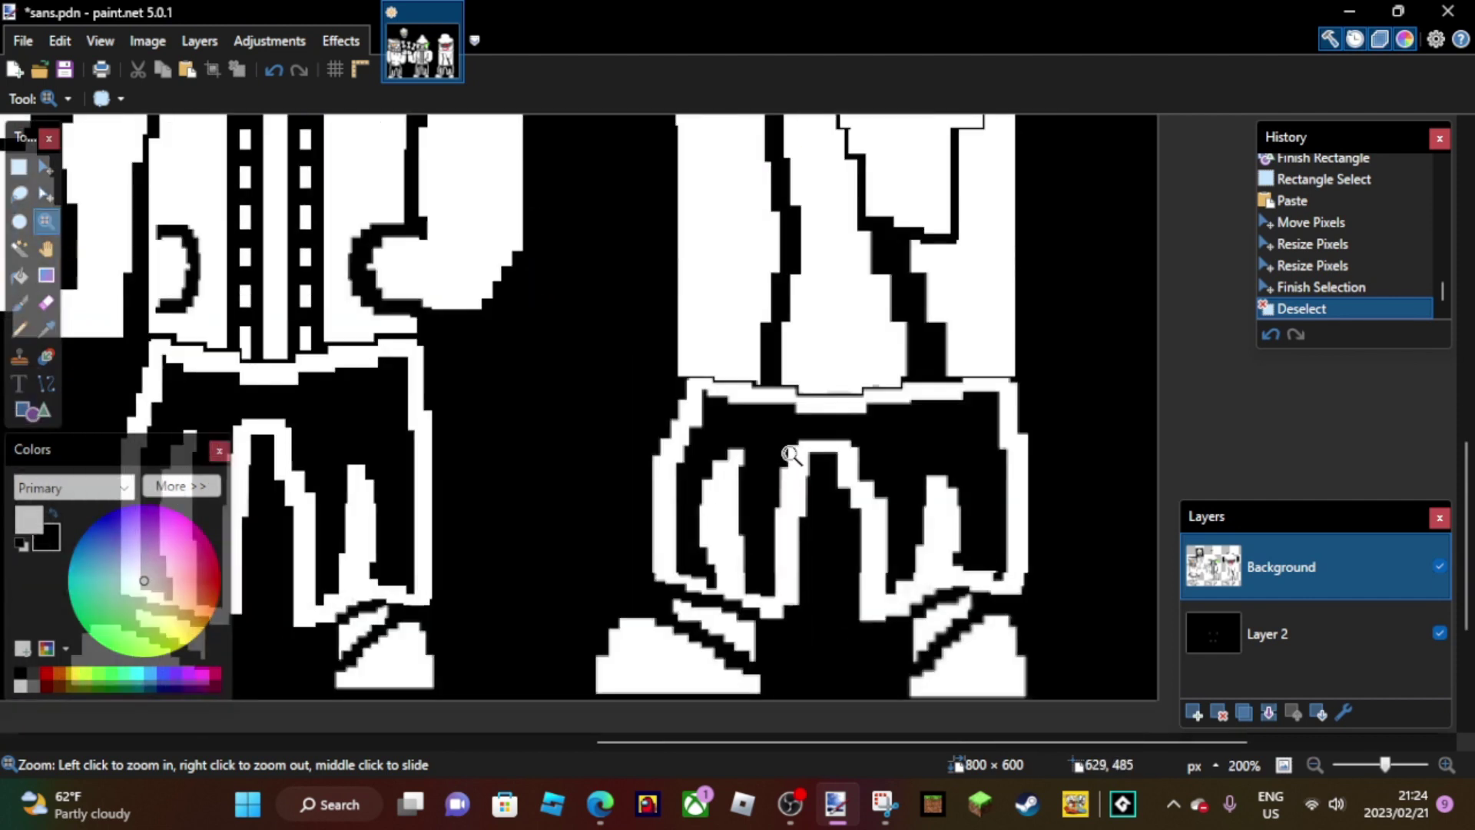
scroll(765, 461, up, 3)
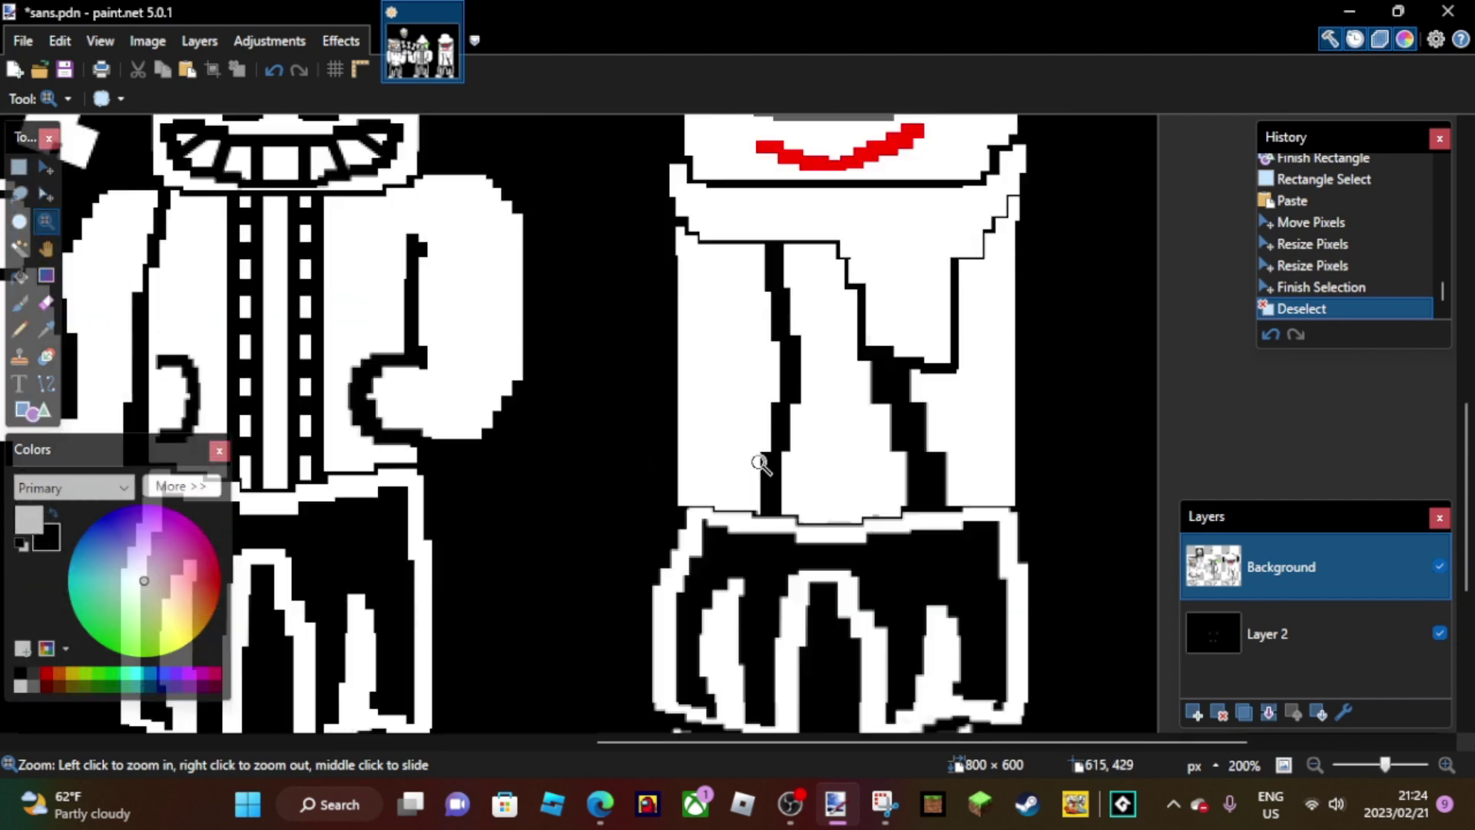
click(31, 412)
mouse_move(680, 227)
mouse_down()
mouse_move(627, 481)
mouse_move(605, 480)
mouse_up()
drag(682, 352, 613, 355)
- Draw a white rectangle about 30 × 132 pixels along the right side of the torso as the other arm
drag(1014, 482, 1078, 207)
drag(1026, 268, 1035, 267)
drag(1054, 212, 1054, 210)
click(1020, 495)
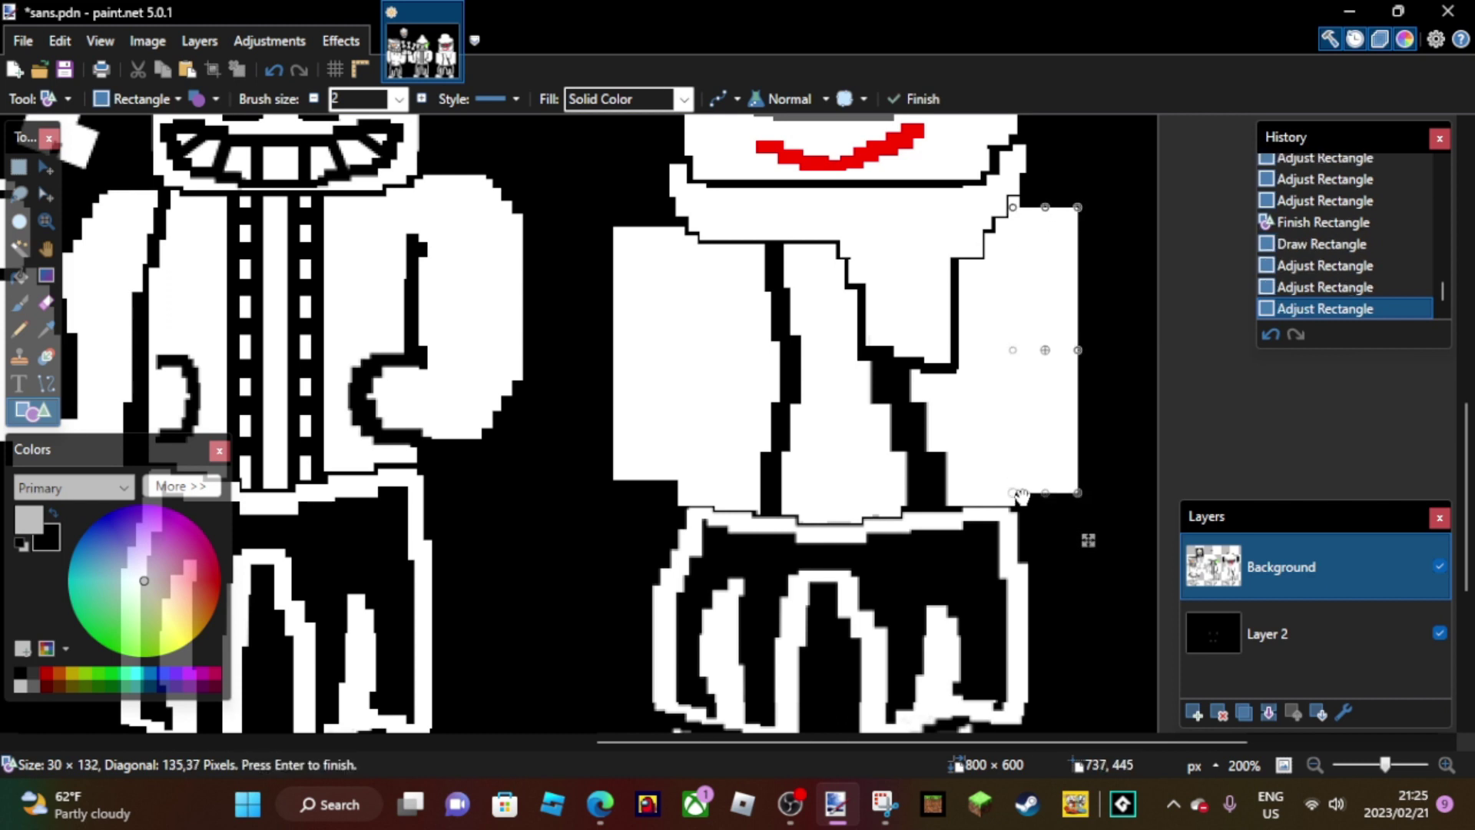
key(Return)
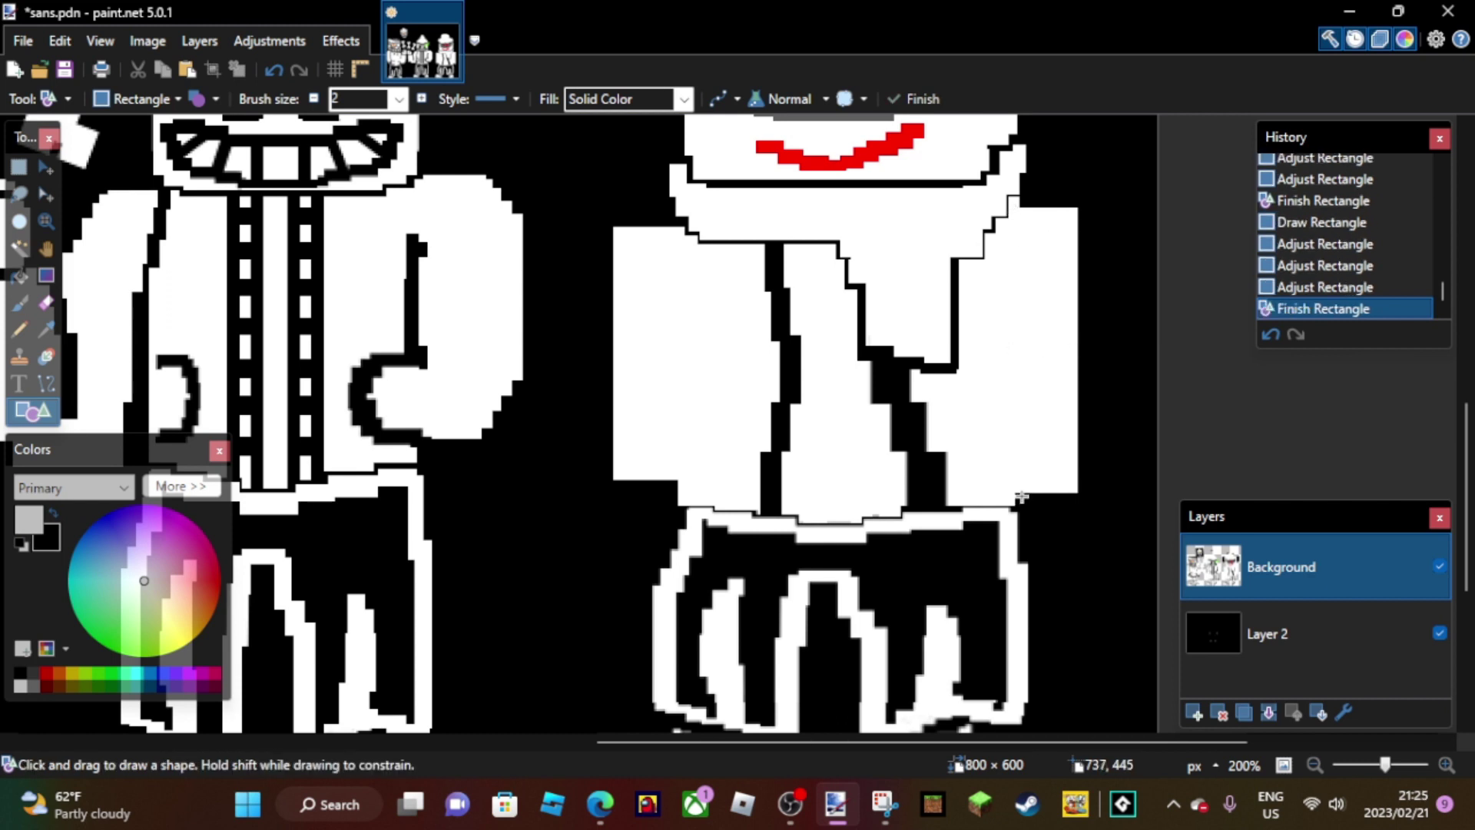
key(alt+Tab)
key(alt+Tab)
- Round the upper outer corner of the left arm into pixel steps with small black rectangles
key(z)
click(632, 255)
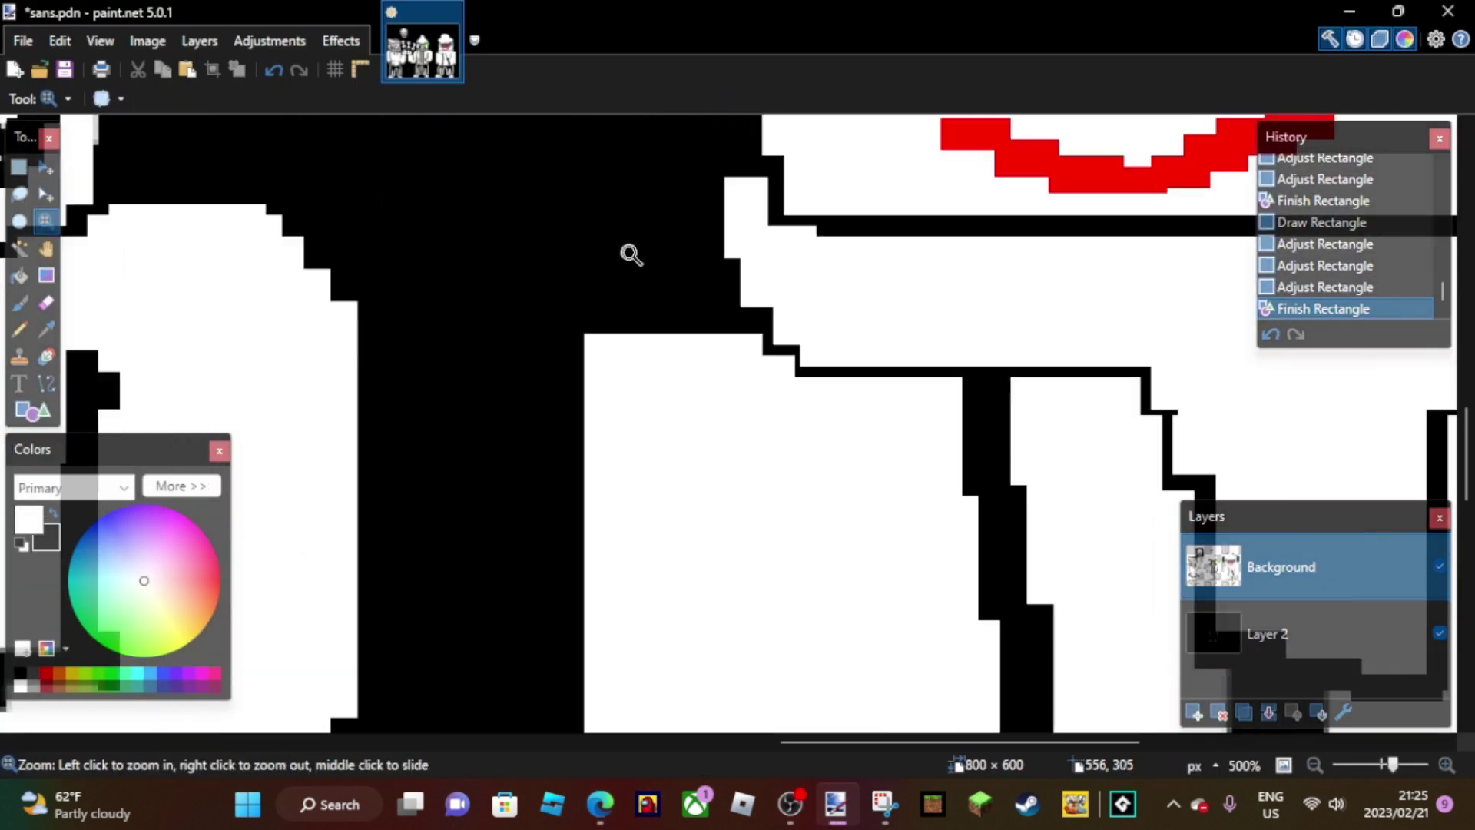
click(632, 255)
key(o)
key(x)
mouse_move(558, 334)
mouse_down()
mouse_move(680, 352)
mouse_move(688, 402)
mouse_move(707, 388)
mouse_up()
key(Return)
drag(580, 380, 537, 399)
key(Return)
mouse_move(634, 376)
mouse_down()
mouse_move(555, 404)
mouse_move(554, 424)
mouse_up()
key(Return)
key(Return)
scroll(646, 431, down, 3)
drag(585, 293, 540, 334)
key(Return)
key(Return)
- Cut away the left arm's lower outer corner with black rectangles, restoring part of the cut with a white one
scroll(563, 342, down, 8)
mouse_move(558, 417)
mouse_down()
mouse_move(726, 573)
mouse_move(589, 398)
mouse_up()
key(Return)
click(54, 513)
drag(739, 552, 590, 398)
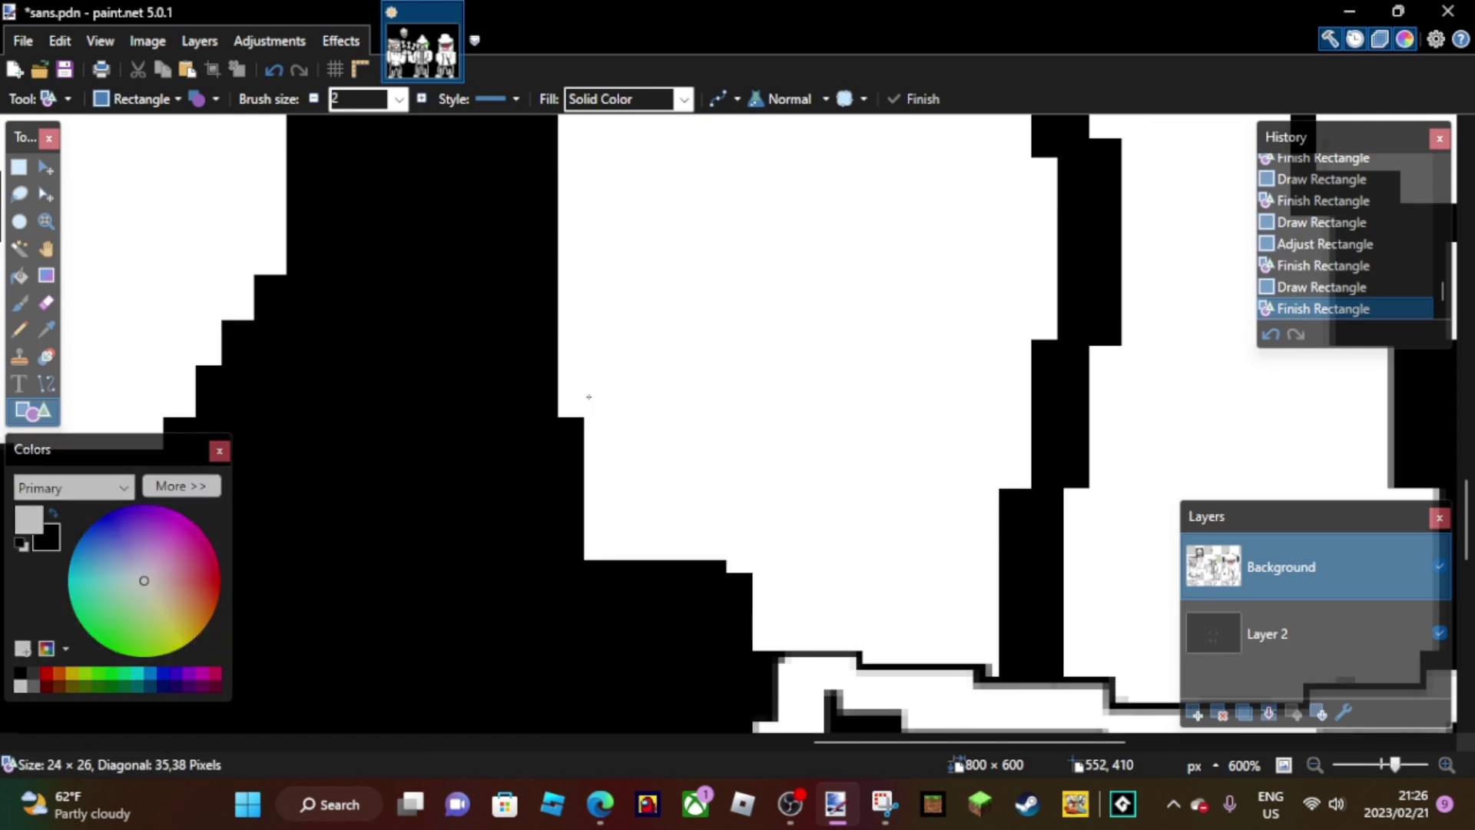
key(Return)
key(x)
drag(695, 553, 563, 438)
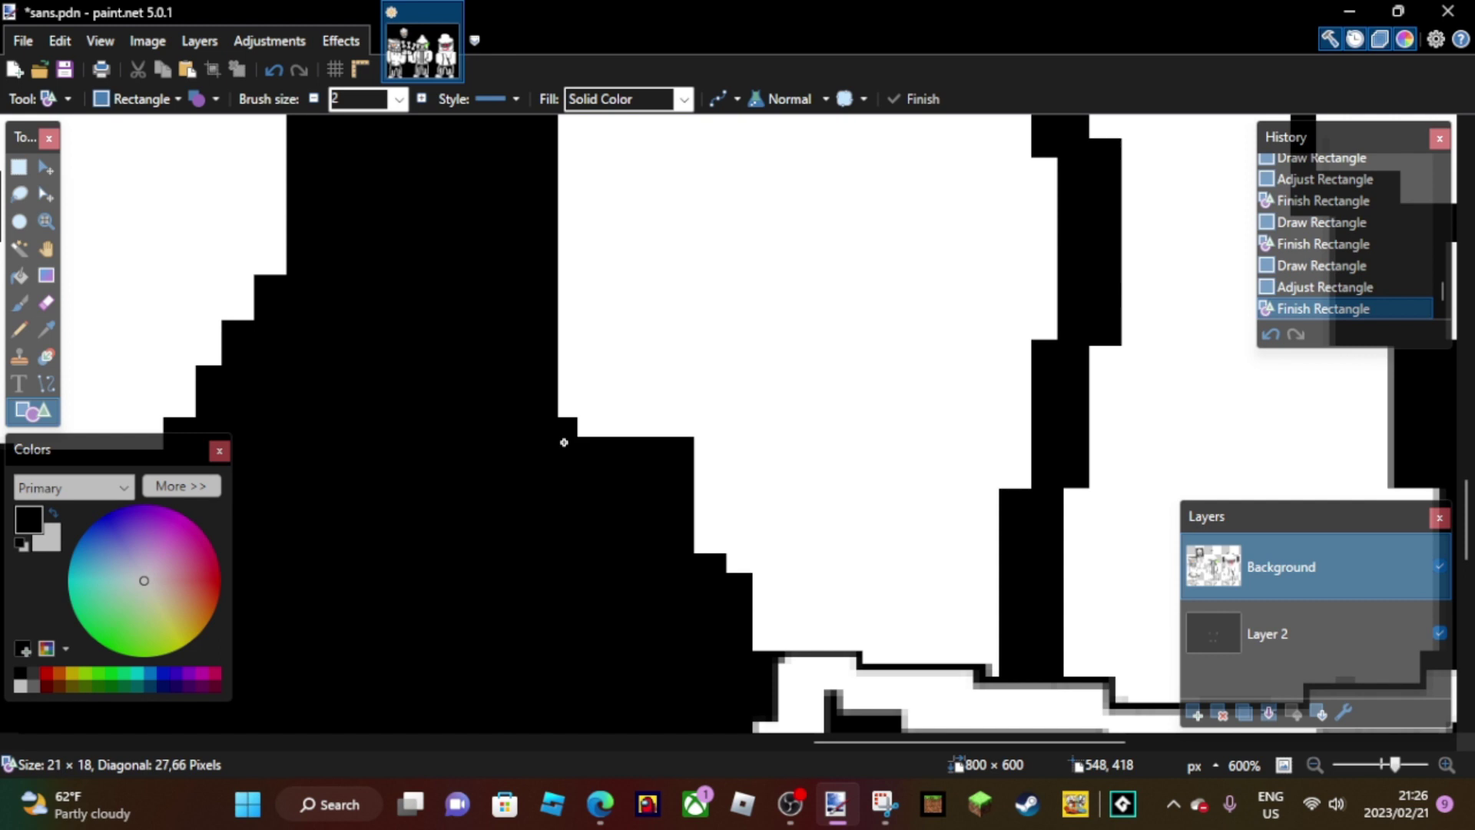
key(Return)
- Shape the left arm's lower corner into finer steps by alternating small white and black rectangles
click(51, 514)
drag(694, 534, 600, 447)
key(x)
mouse_move(675, 534)
mouse_down()
mouse_move(585, 466)
mouse_move(675, 521)
mouse_move(609, 472)
mouse_up()
key(Return)
key(x)
key(Return)
click(55, 516)
key(Return)
key(x)
drag(659, 516, 624, 470)
- Copy the left arm's rounded outer edge, about 34 × 120 pixels, and paste it mirrored and enlarged on the right arm
key(z)
right_click(580, 276)
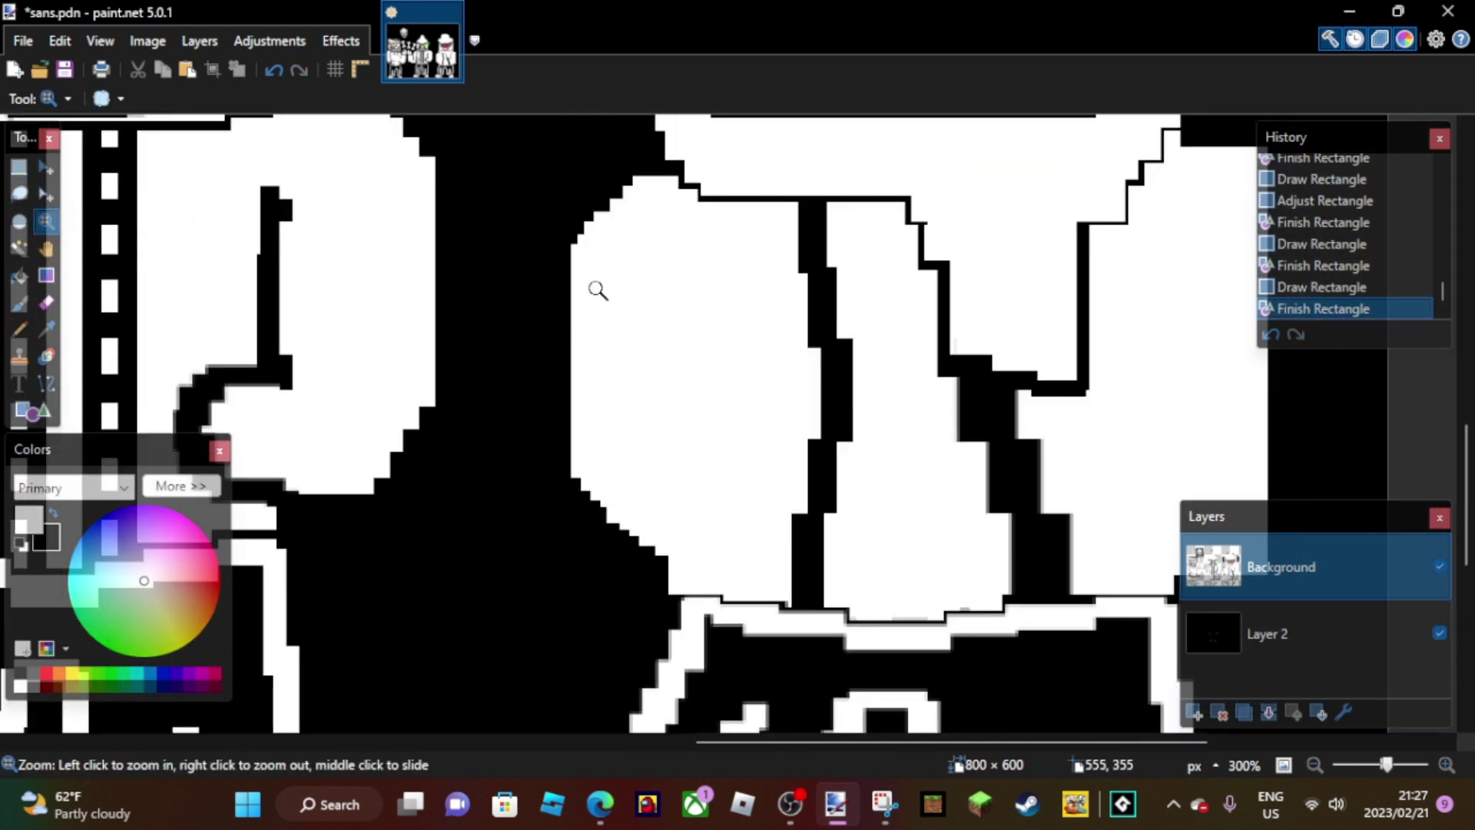
key(s)
drag(673, 565, 562, 176)
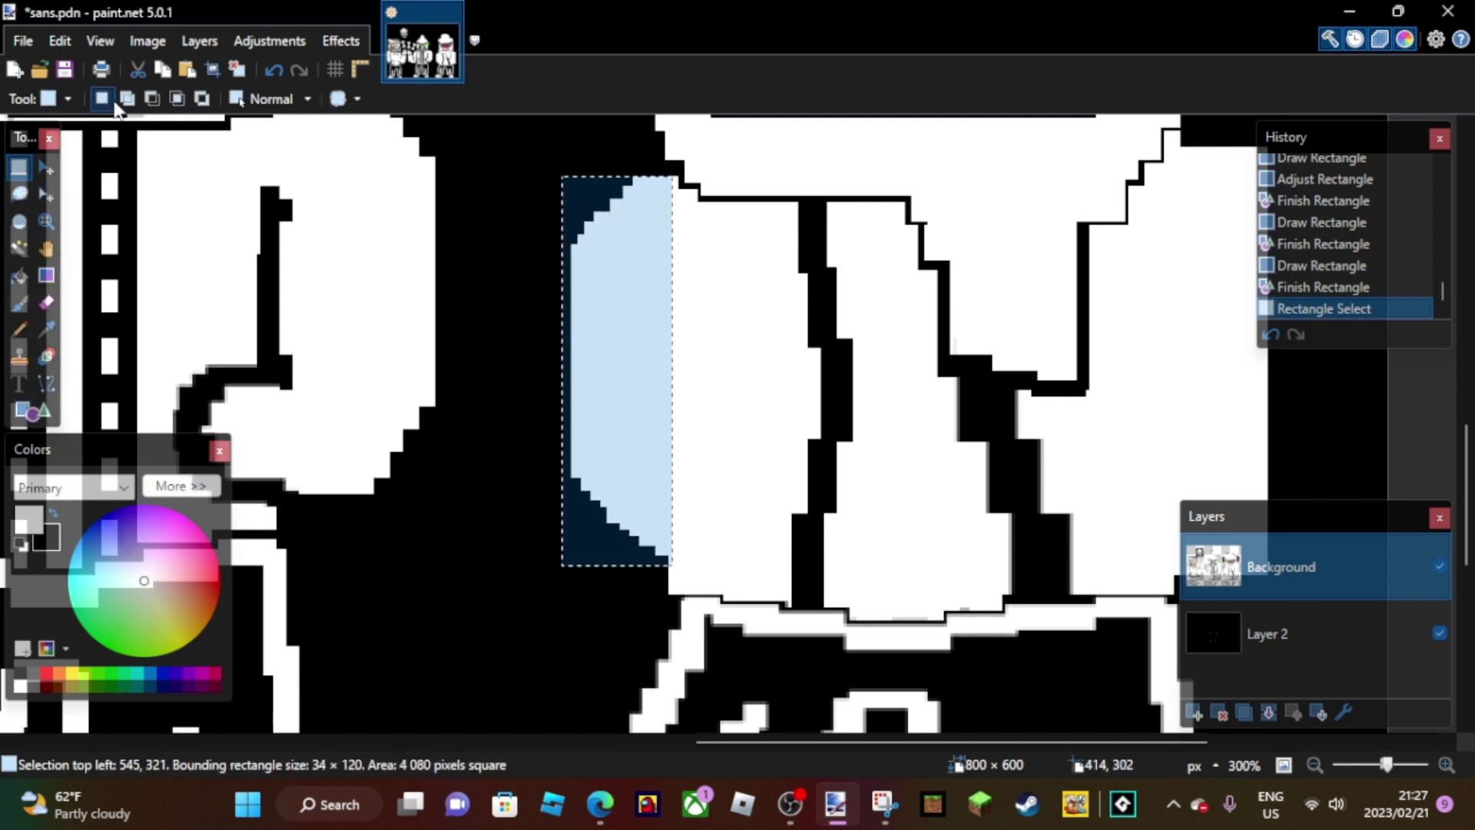
key(ctrl+v)
drag(639, 378, 724, 659)
scroll(986, 582, right, 3)
drag(987, 582, 857, 481)
key(ctrl+d)
- Draw stepped vertical black lines on both of the third figure's arms to separate them from the torso
key(x)
key(o)
mouse_move(428, 232)
mouse_down()
mouse_move(394, 382)
mouse_move(425, 485)
mouse_up()
mouse_move(896, 225)
mouse_down()
mouse_move(953, 395)
mouse_move(913, 450)
mouse_move(898, 525)
mouse_move(913, 502)
mouse_up()
click(914, 301)
key(Return)
key(ctrl+z)
key(Return)
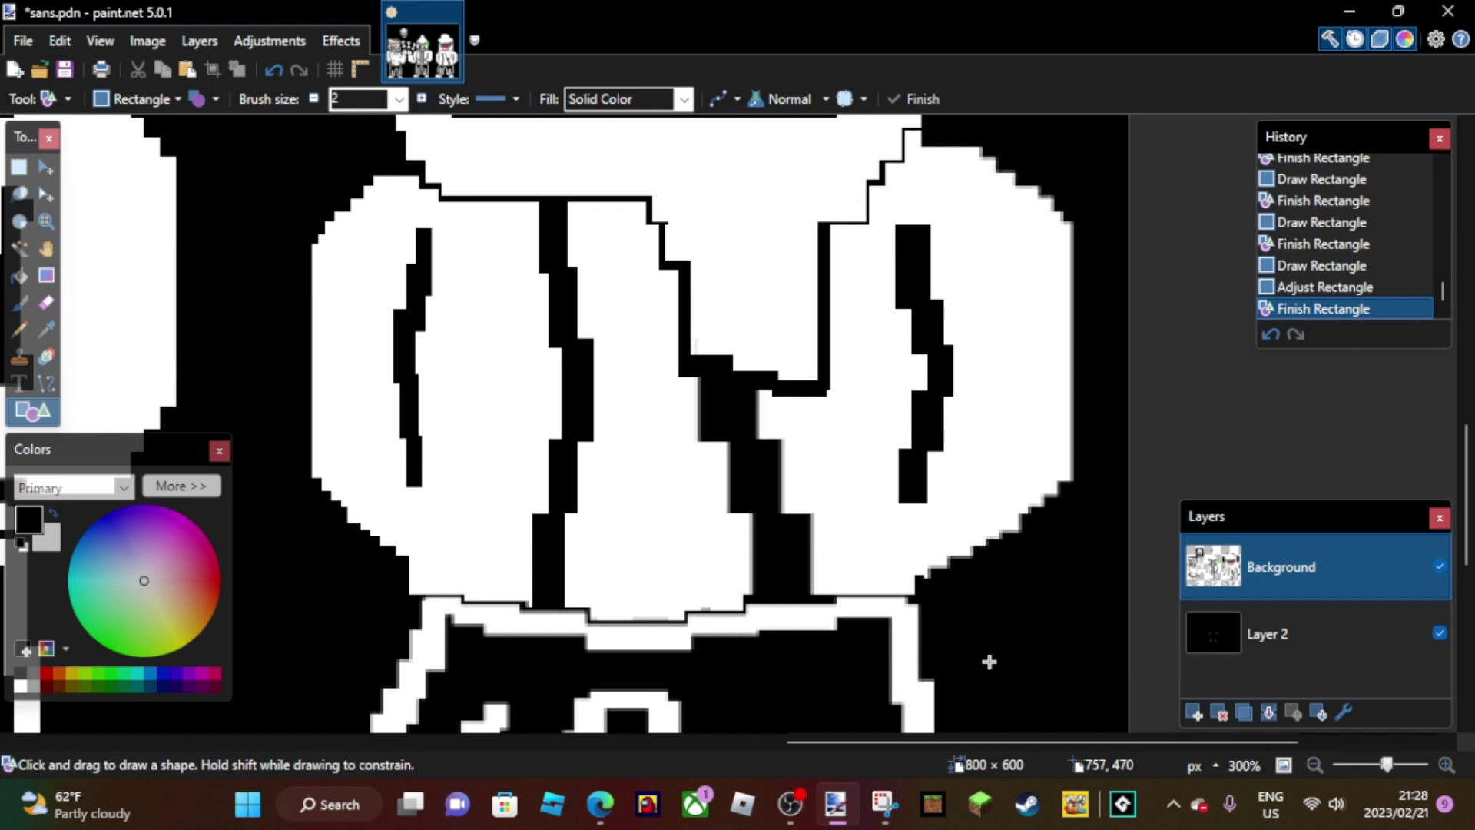
- Save the drawing under the new name "Futuristic Time TRIO" as a paint.net file
key(z)
right_click(950, 636)
right_click(586, 533)
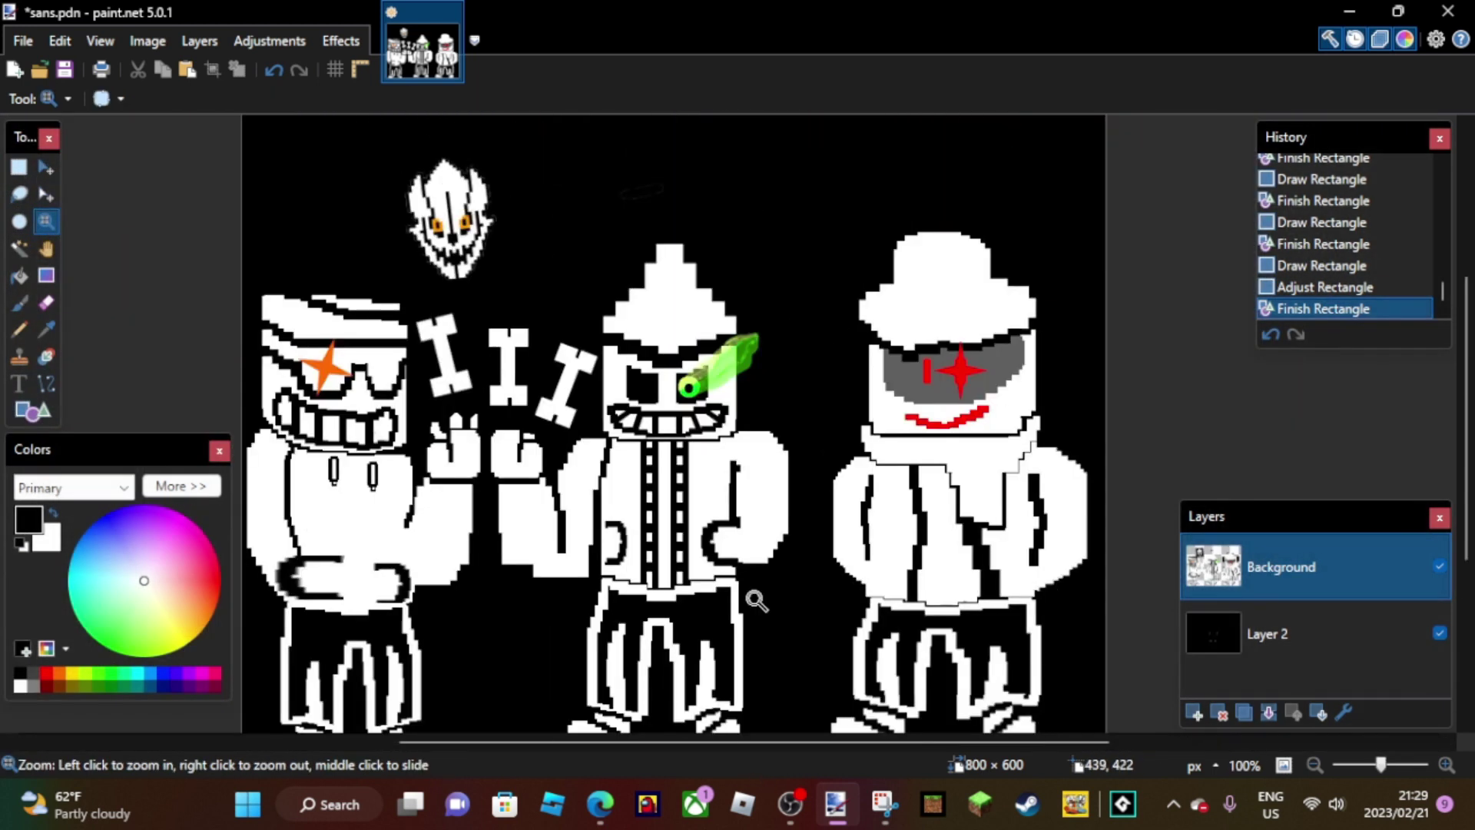
key(ctrl+b)
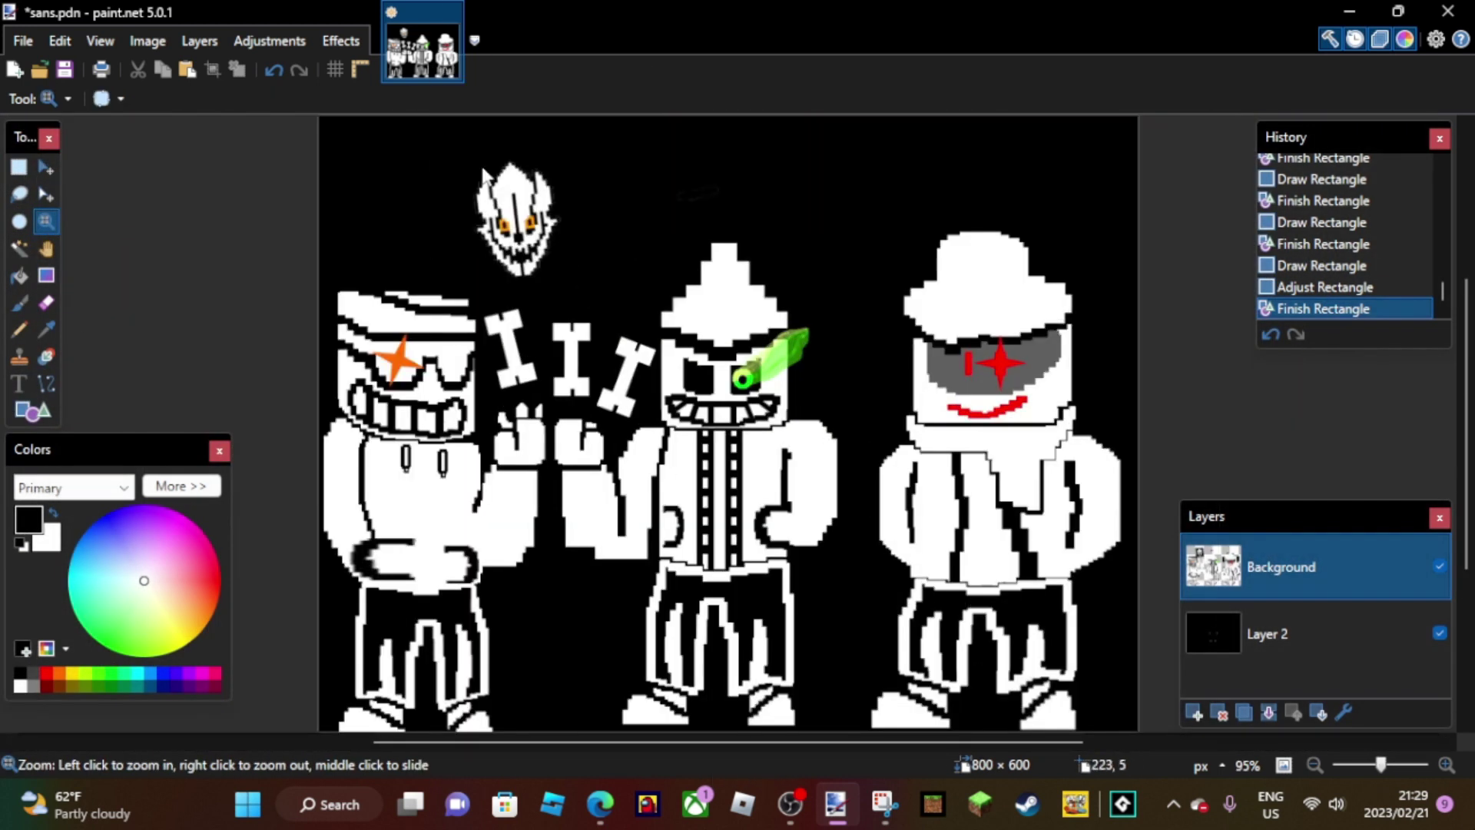
key(ctrl+shift+s)
text(Futuristic Time TRIO)
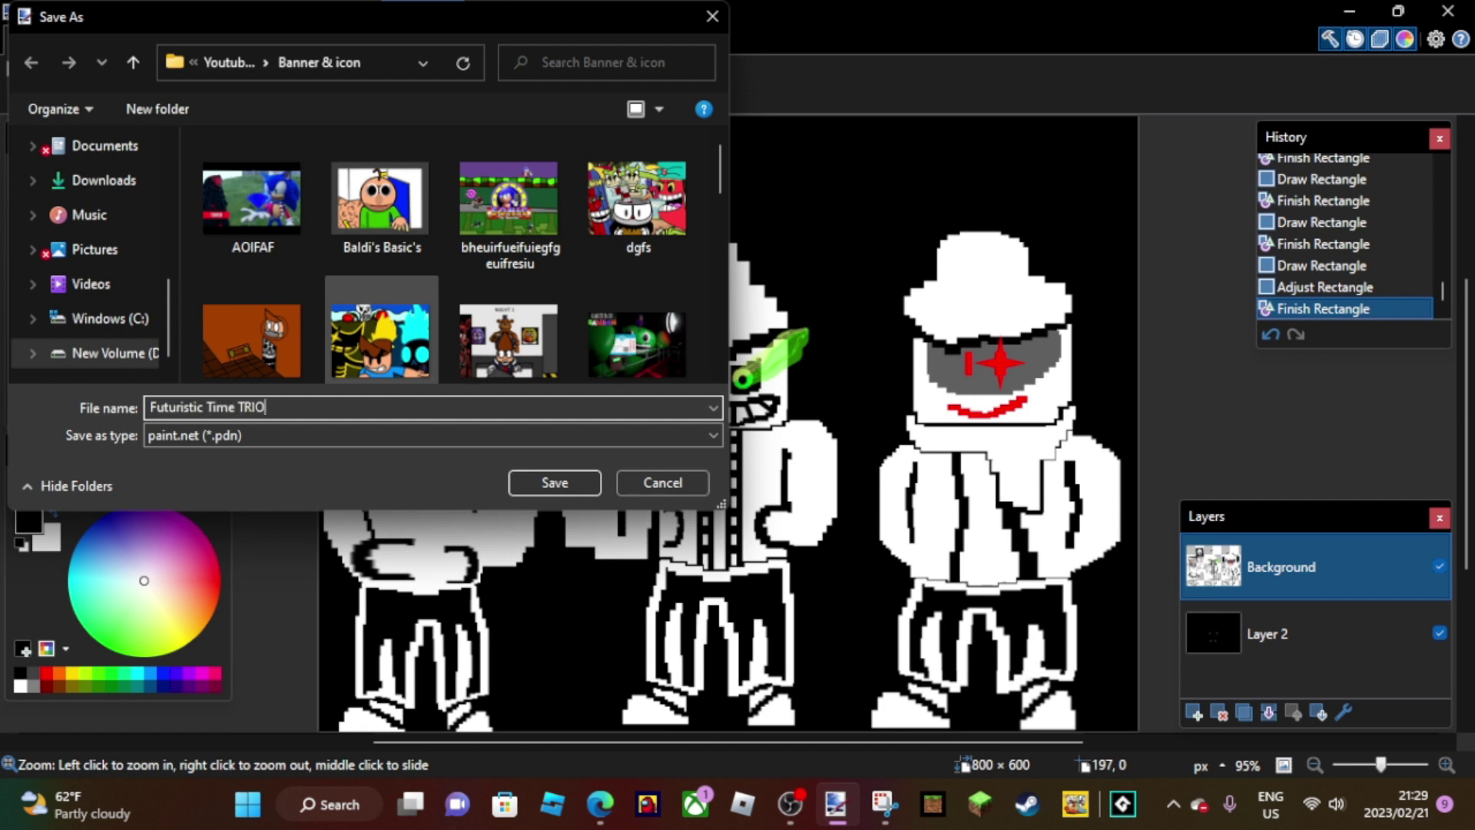
key(Return)
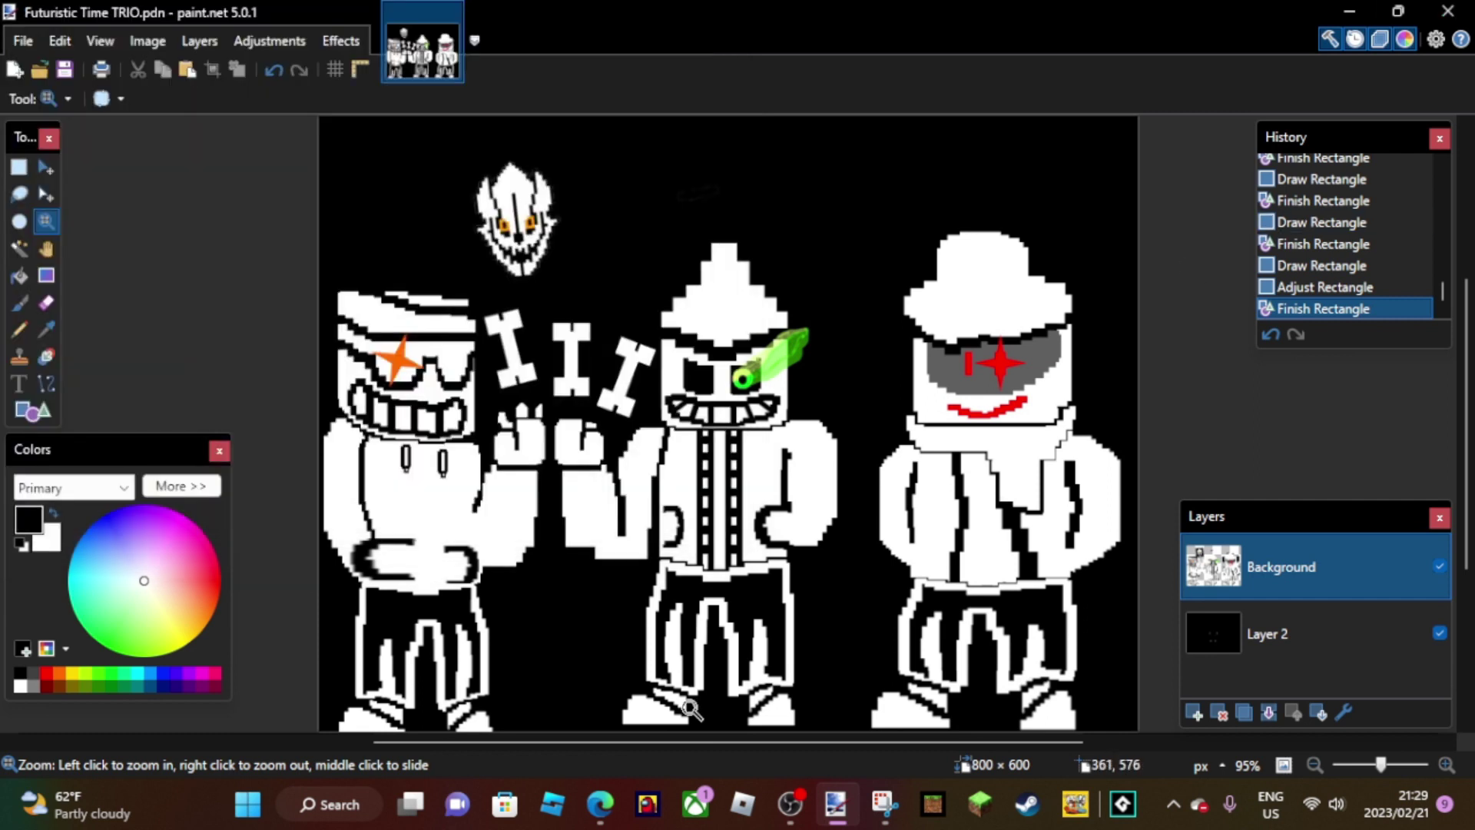